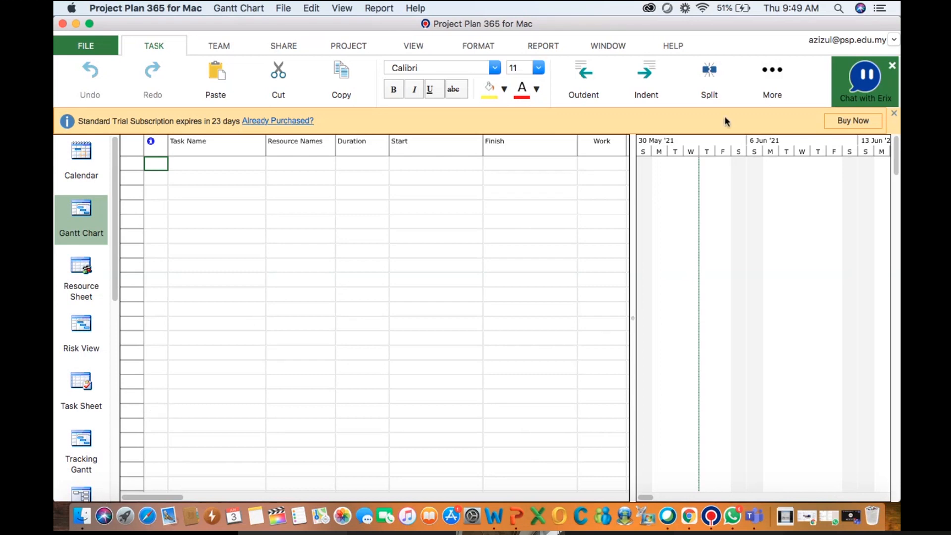
Dismiss the trial subscription banner and open the File backstage
left_click(895, 117)
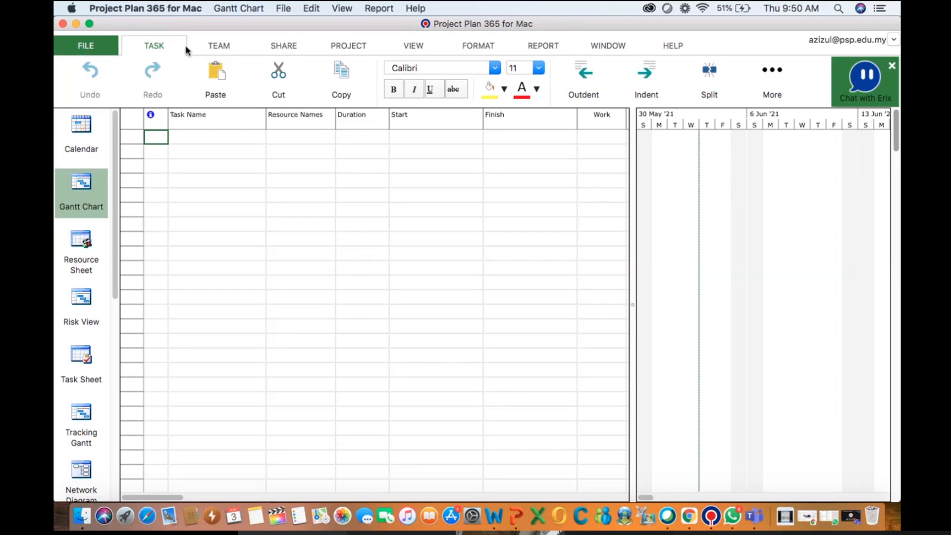
left_click(86, 47)
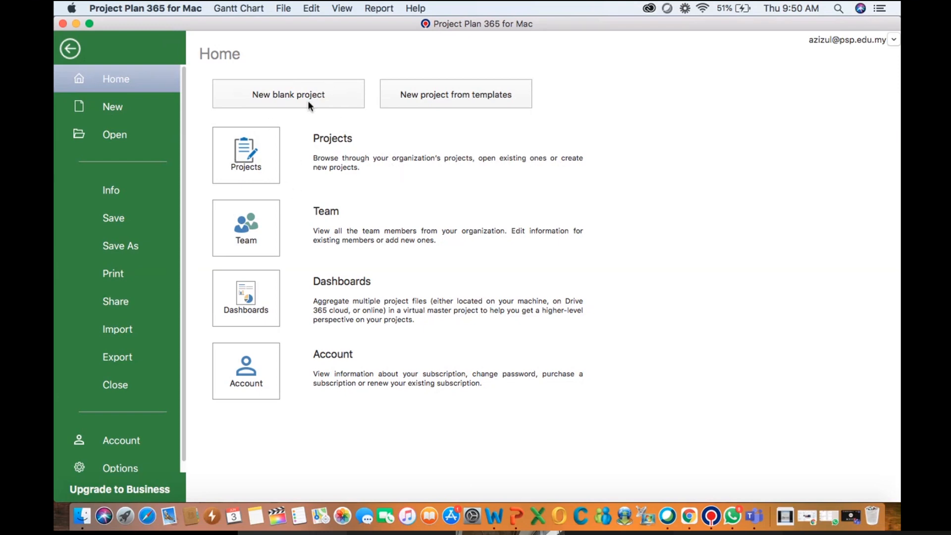
Browse the new project options and online templates
left_click(108, 109)
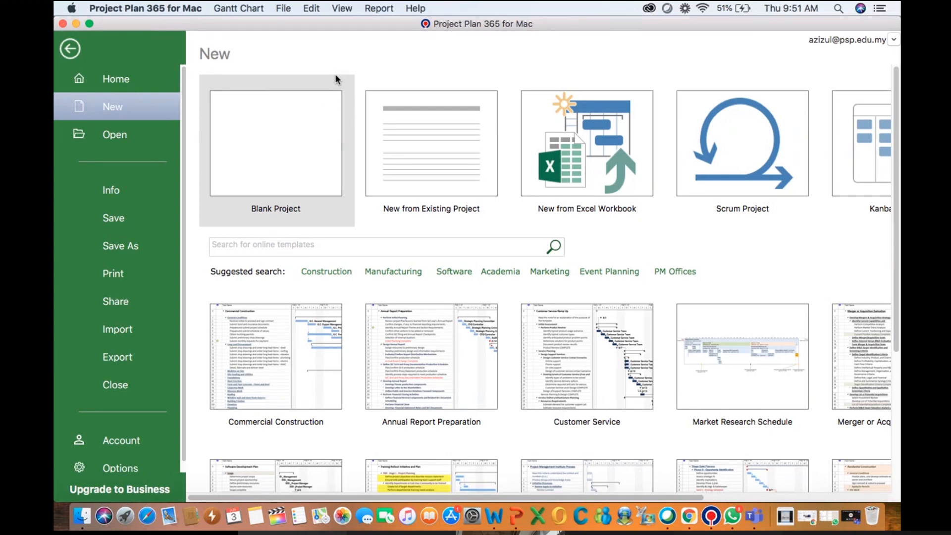
scroll(432, 250, "down", 2)
scroll(433, 248, "down", 3)
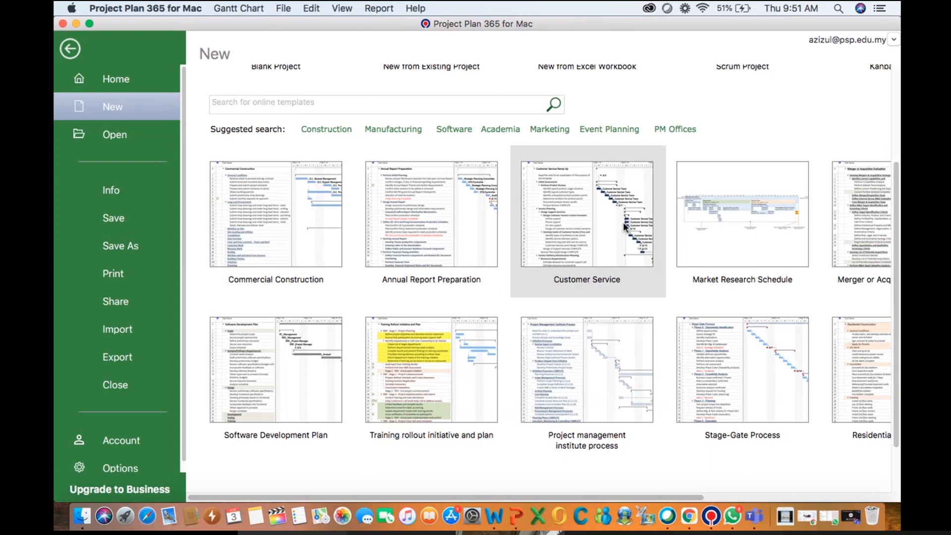
scroll(623, 224, "up", 5)
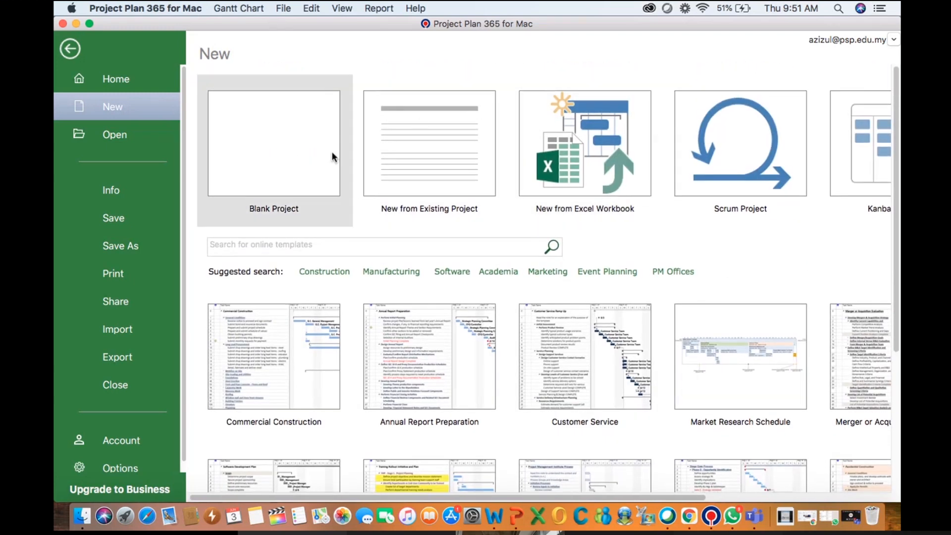
Browse the Open locations and the computer's Documents folder without opening a file
left_click(116, 141)
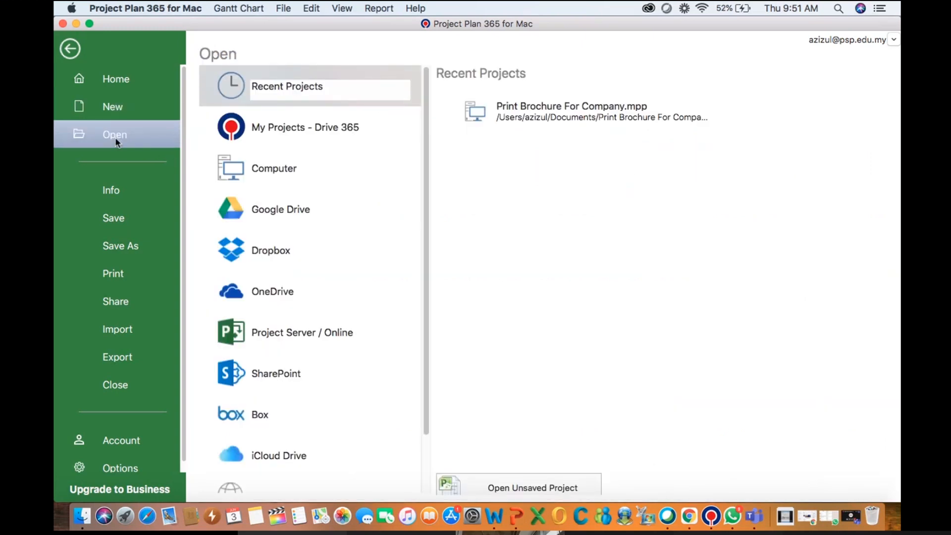
left_click(273, 174)
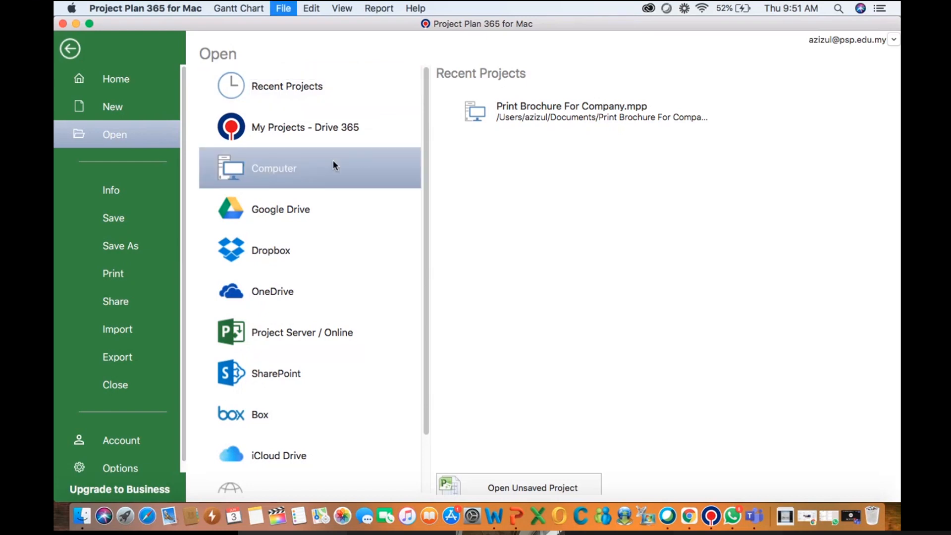
left_click(525, 117)
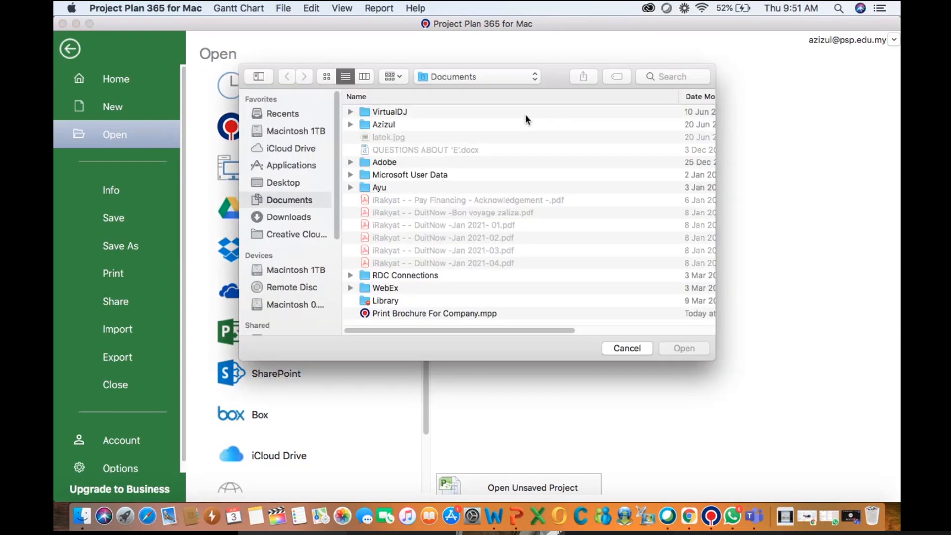
left_click(623, 352)
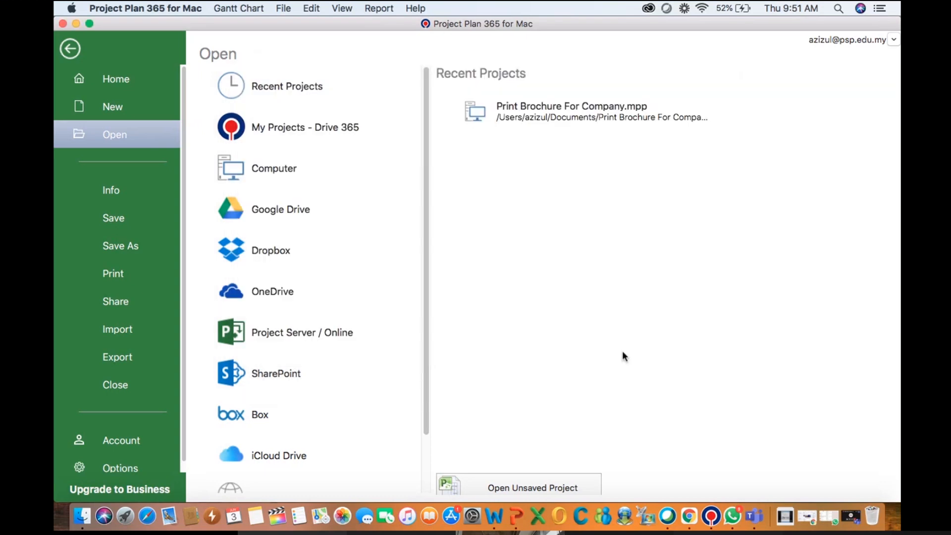
Review the Info and Save As pages, expanding the other save locations
left_click(122, 196)
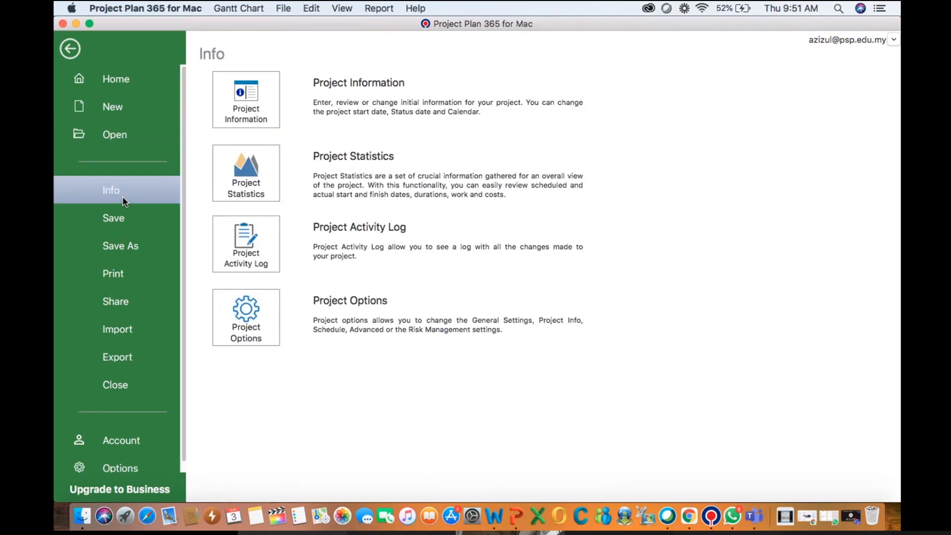
left_click(119, 222)
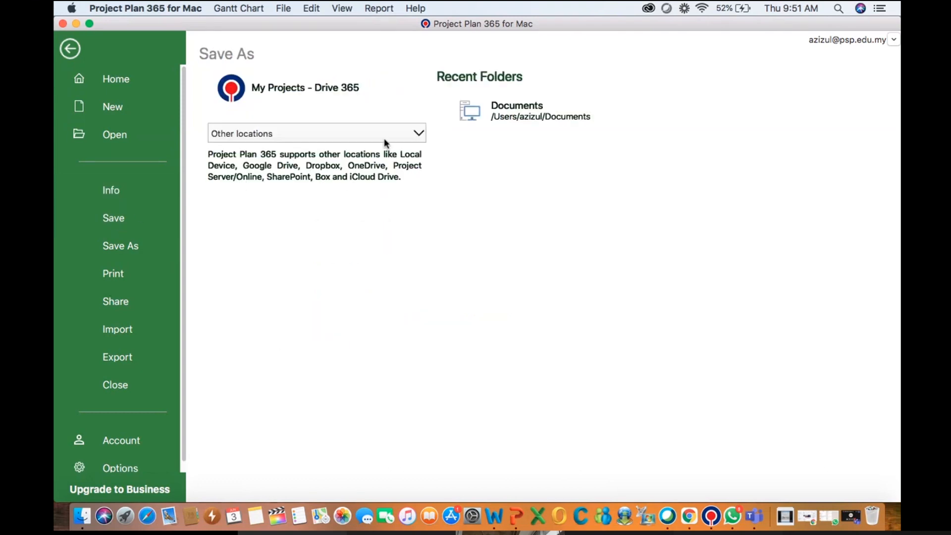
left_click(419, 135)
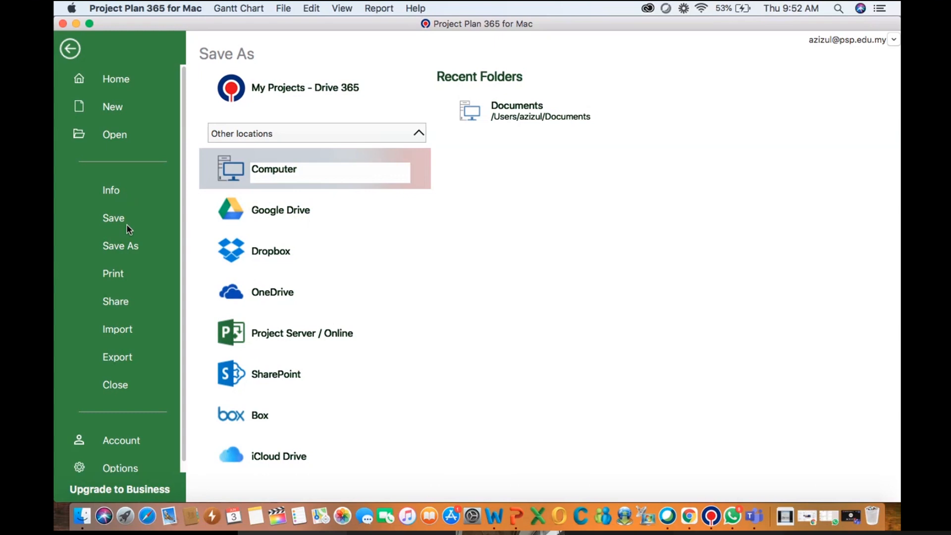
left_click(118, 248)
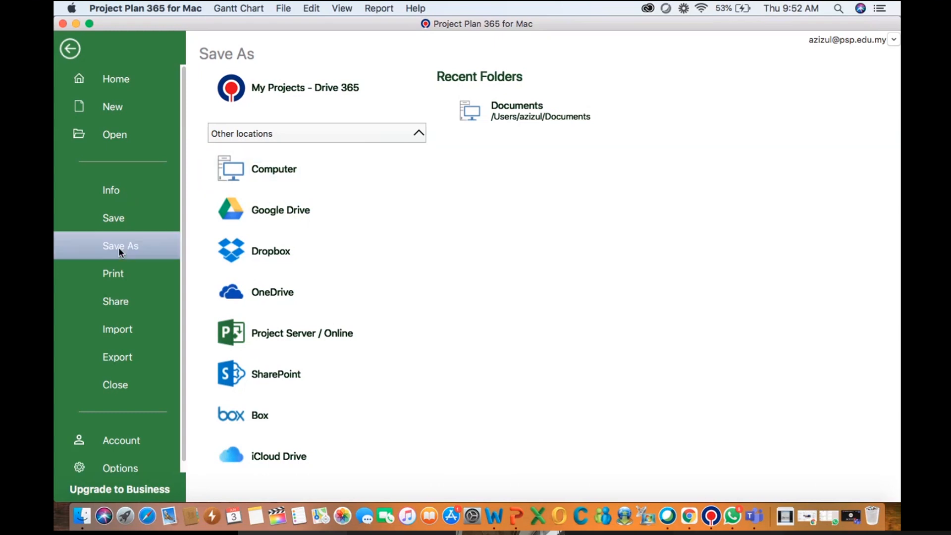
Try to open Page Setup from the Print page for the empty project
left_click(120, 281)
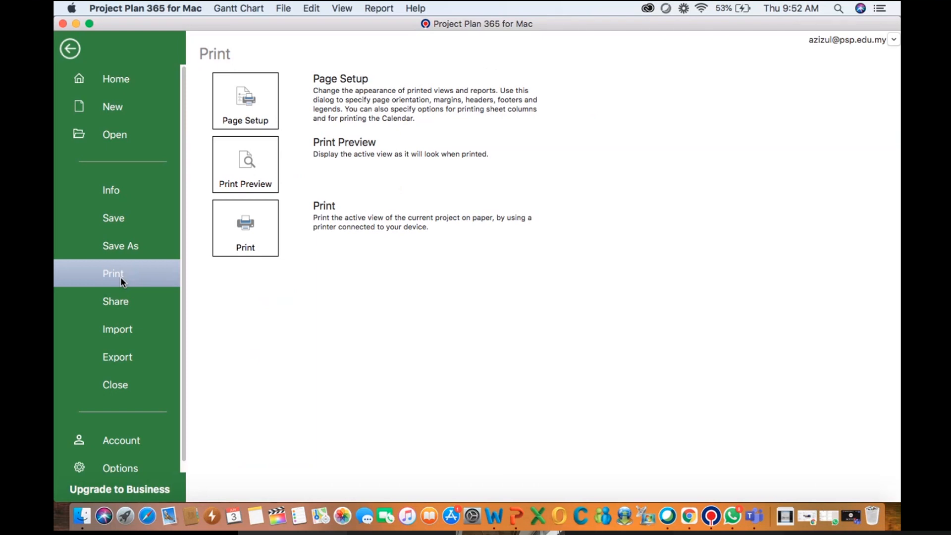
left_click(237, 111)
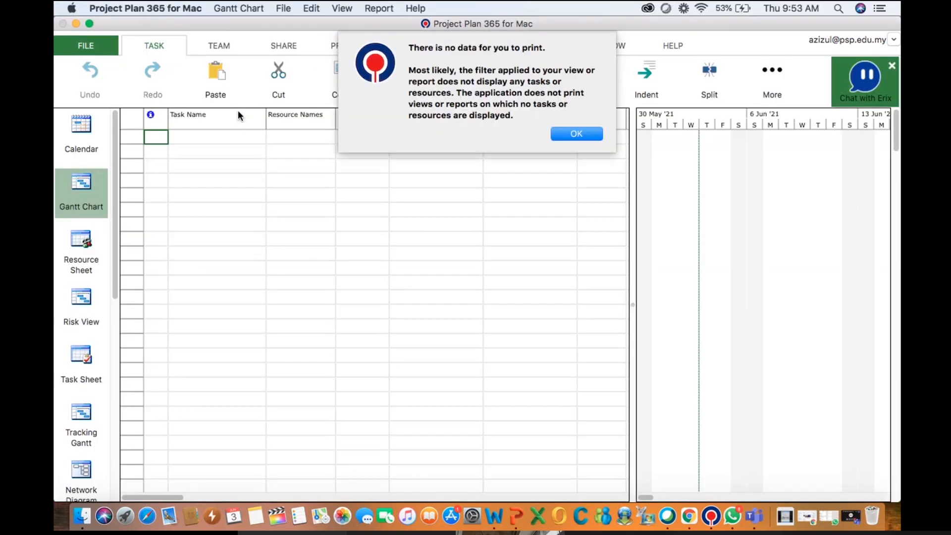
left_click(578, 133)
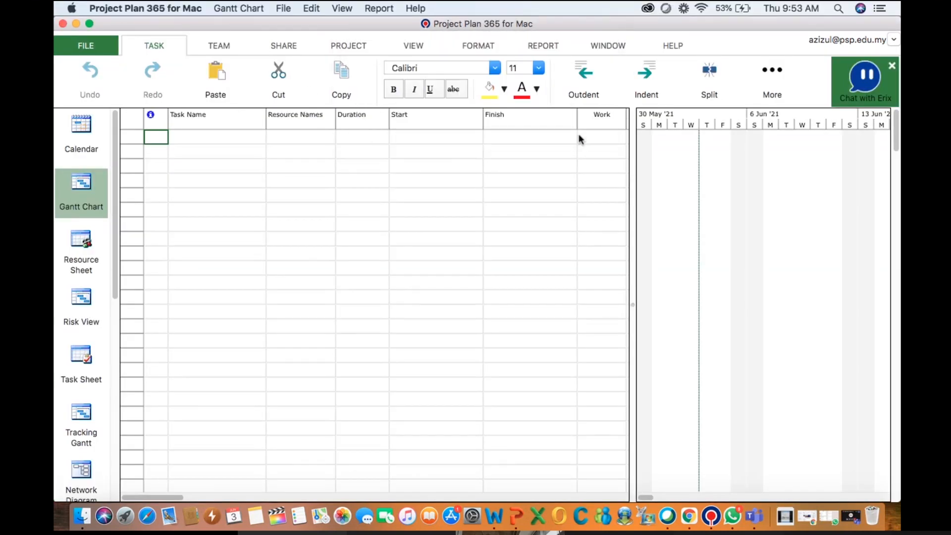
Open the Share Project with Team Members dialog and cancel it
left_click(86, 46)
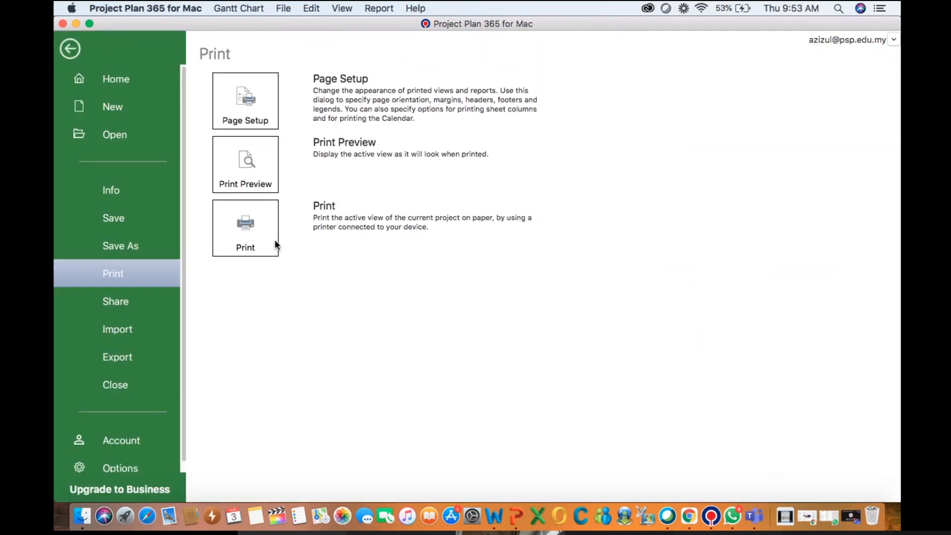
left_click(138, 303)
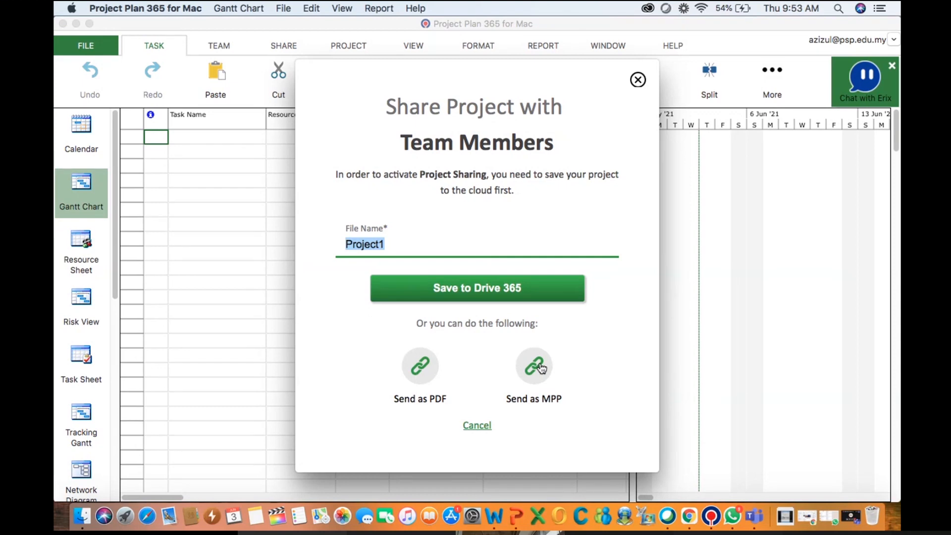
left_click(473, 425)
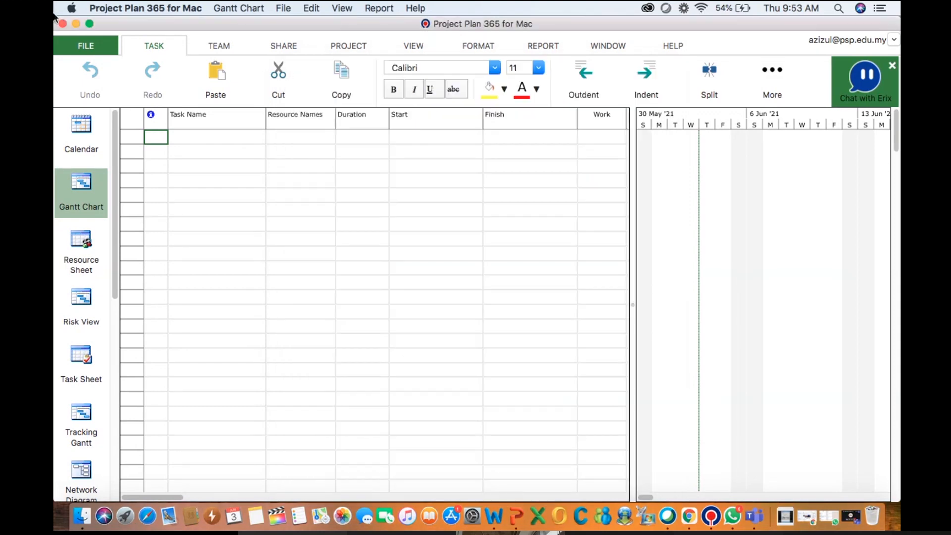
Review the Import, Export and Account pages of the File backstage
left_click(81, 48)
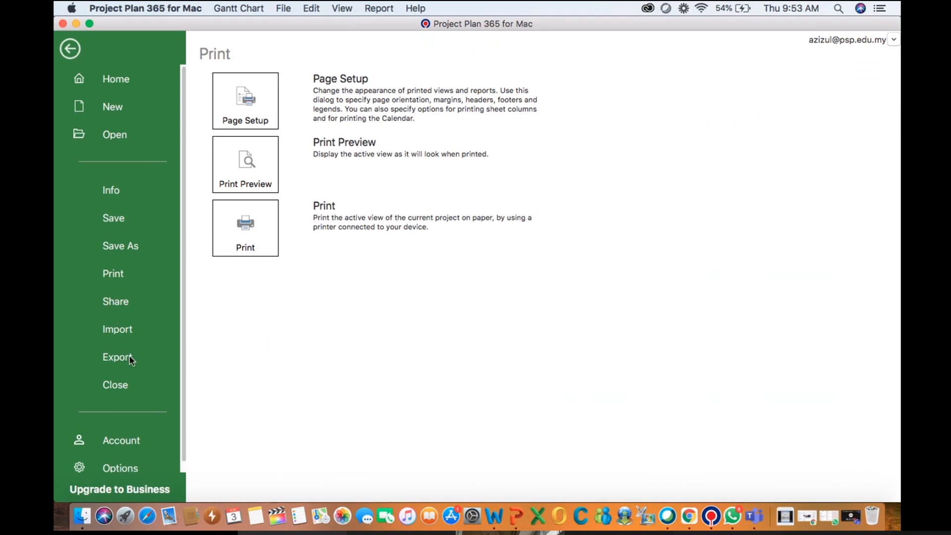
left_click(130, 329)
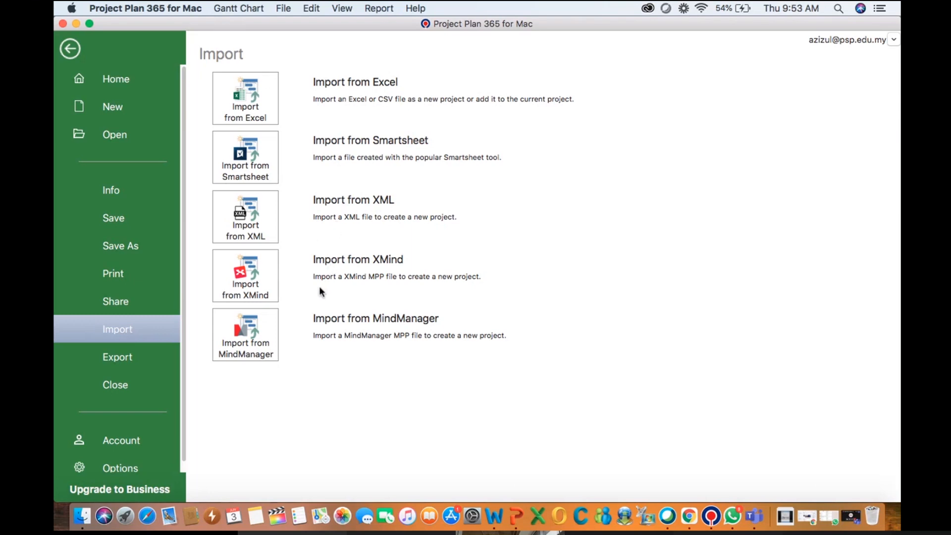
left_click(124, 356)
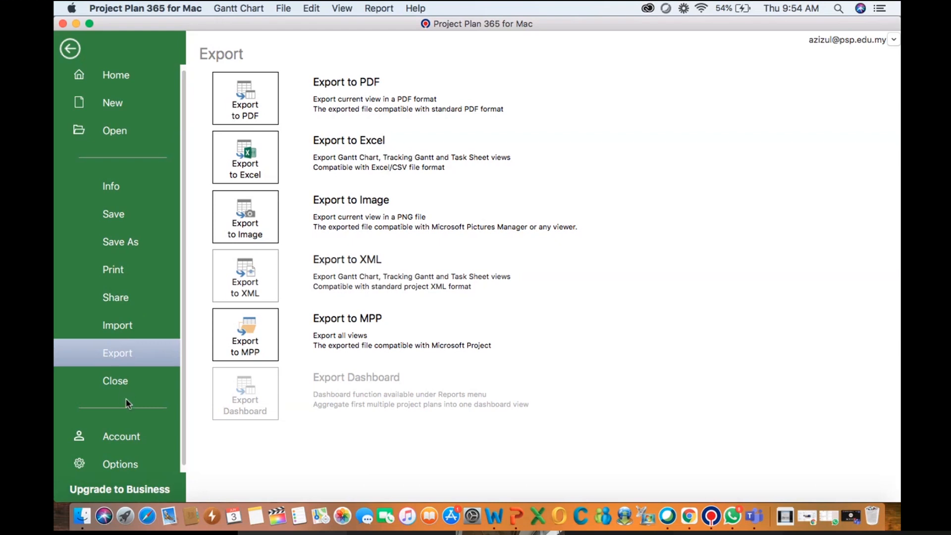
left_click(117, 436)
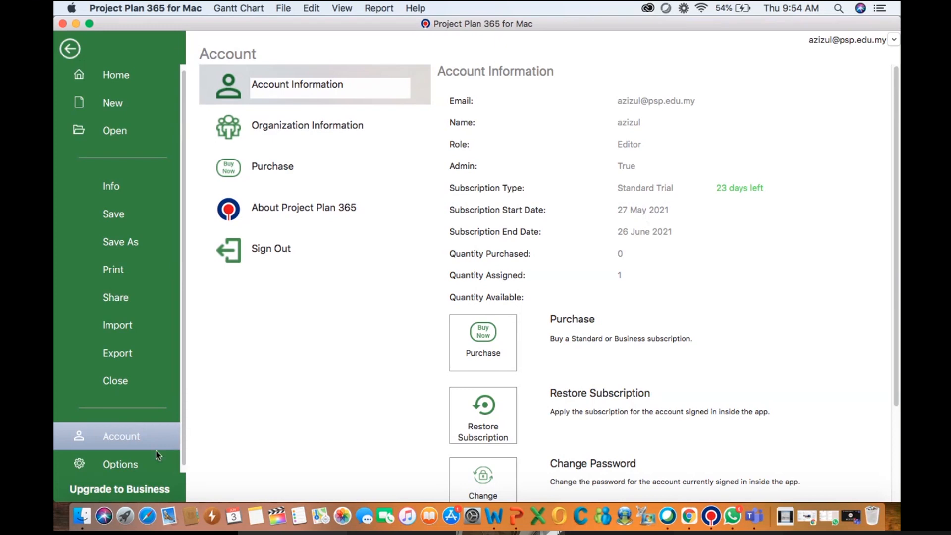
Open the project Options dialog
left_click(144, 466)
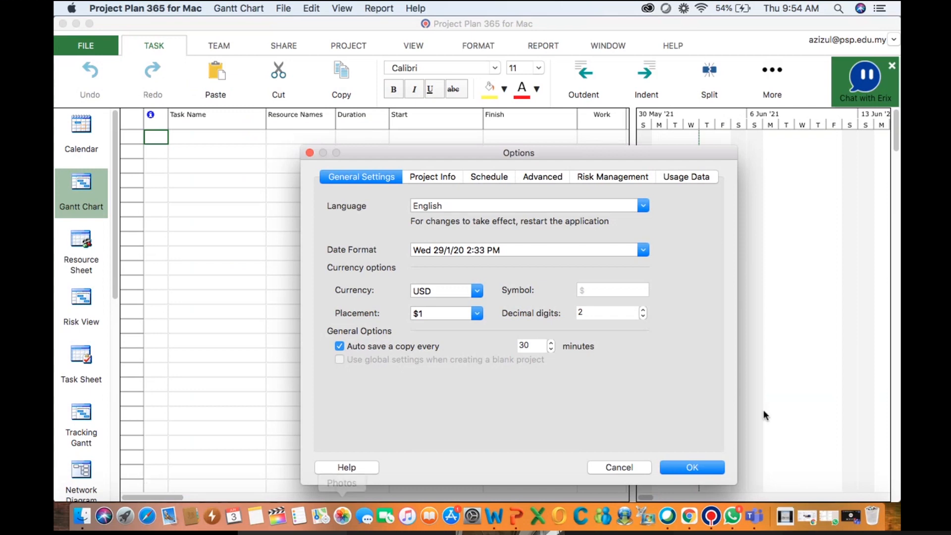
left_click(603, 464)
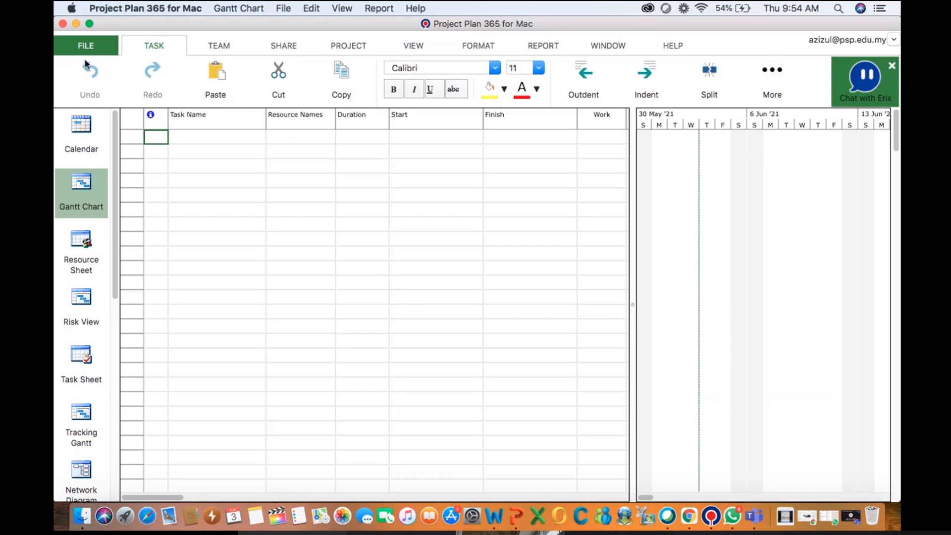
left_click(90, 46)
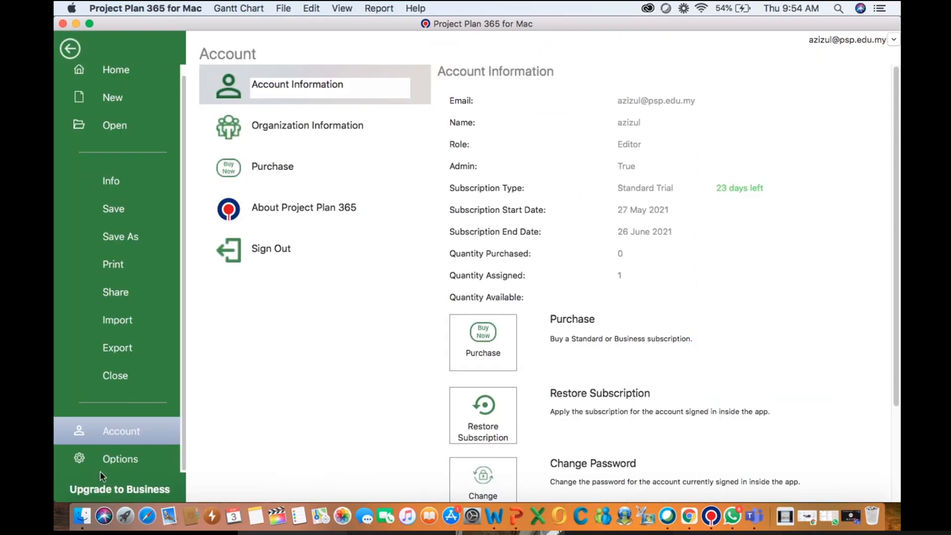
left_click(112, 455)
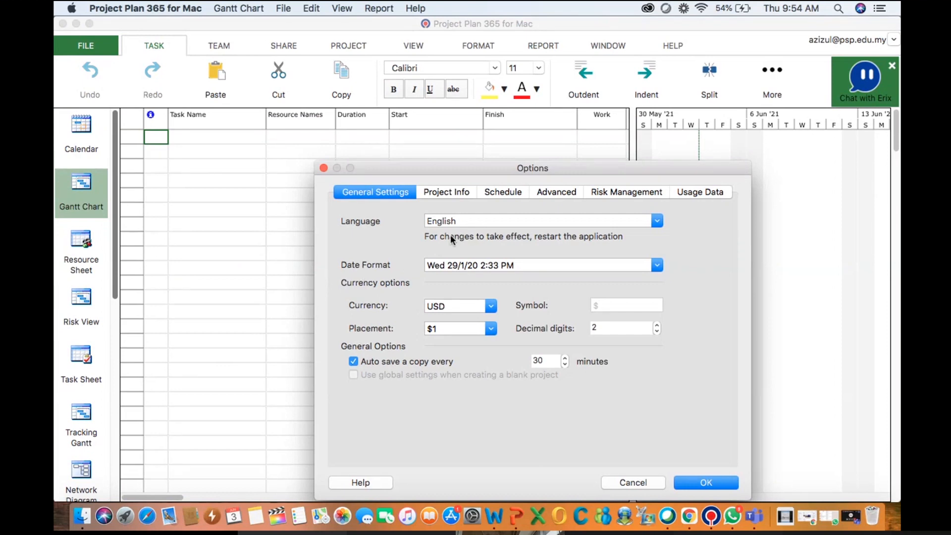
Browse the available interface languages and keep English selected
left_click(656, 221)
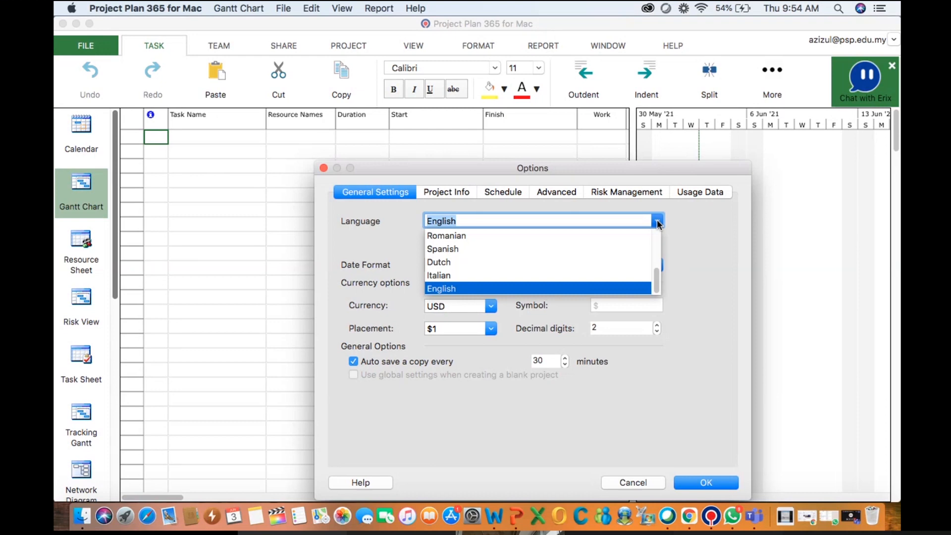
scroll(635, 247, "up", 4)
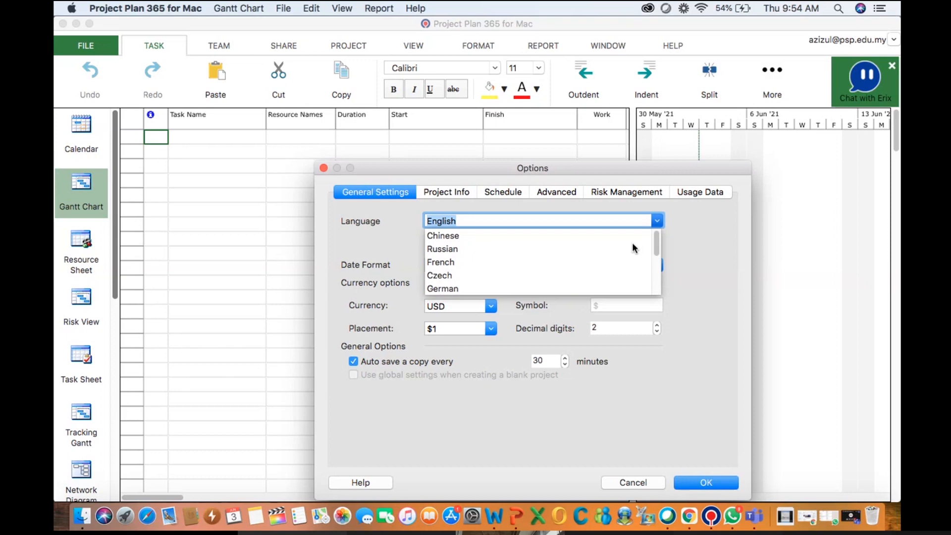
scroll(634, 247, "down", 5)
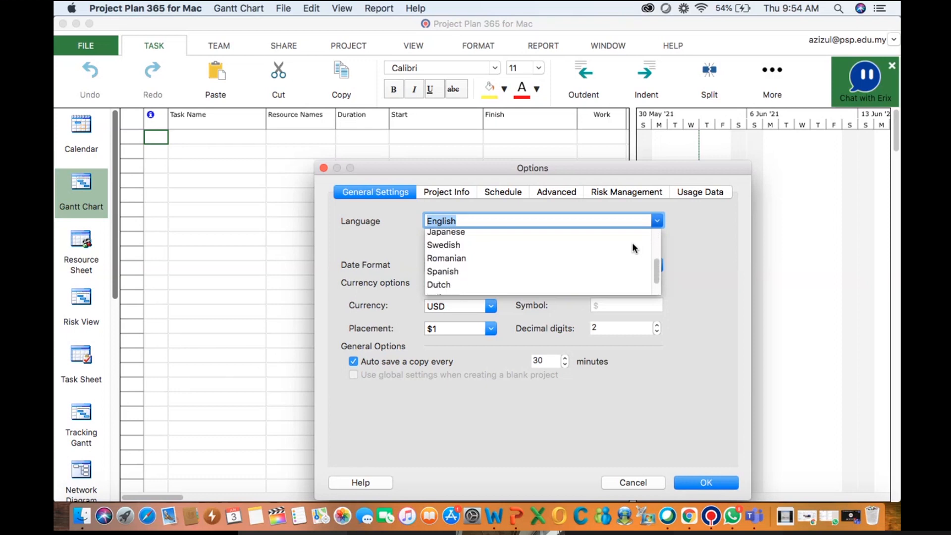
scroll(634, 247, "up", 2)
scroll(634, 247, "down", 3)
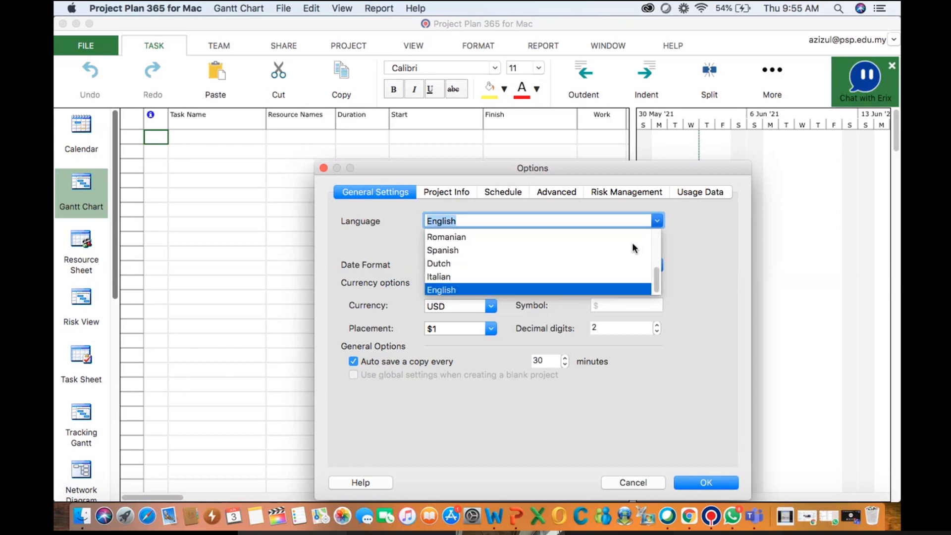
left_click(583, 289)
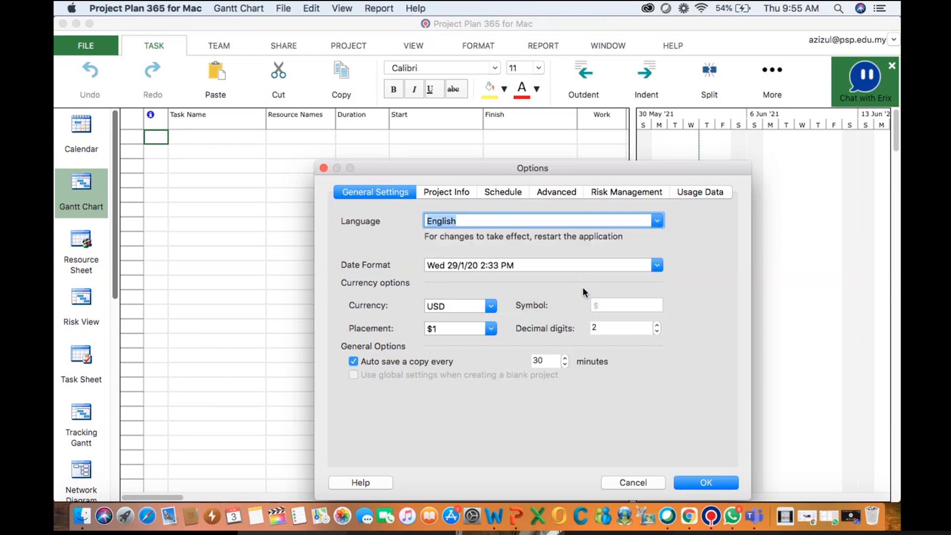
Browse the available date formats and keep Wed 29/1/20 2:33 PM
left_click(658, 265)
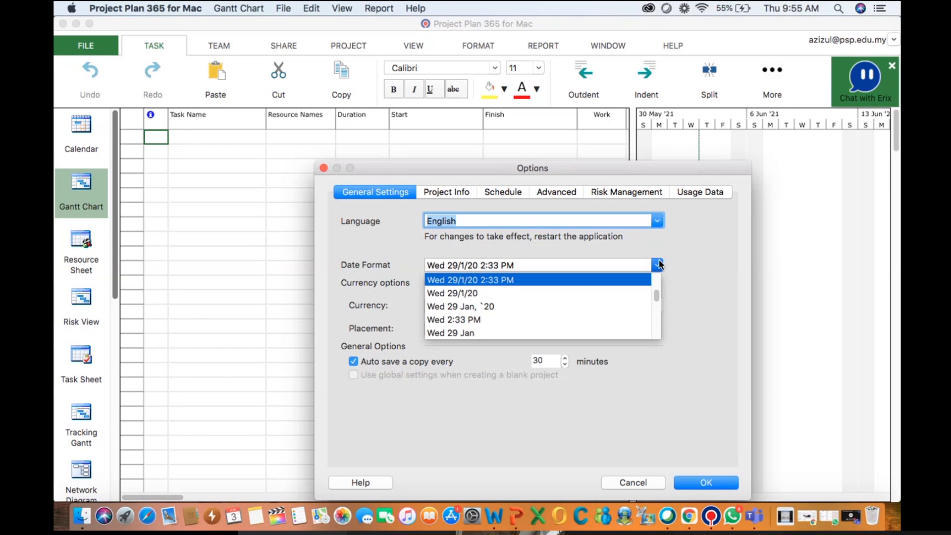
scroll(633, 302, "down", 5)
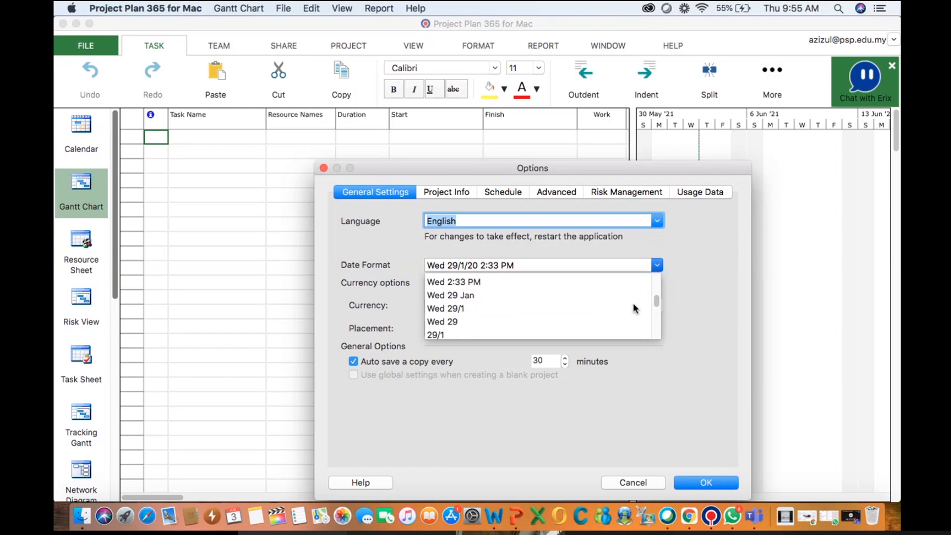
scroll(633, 308, "down", 4)
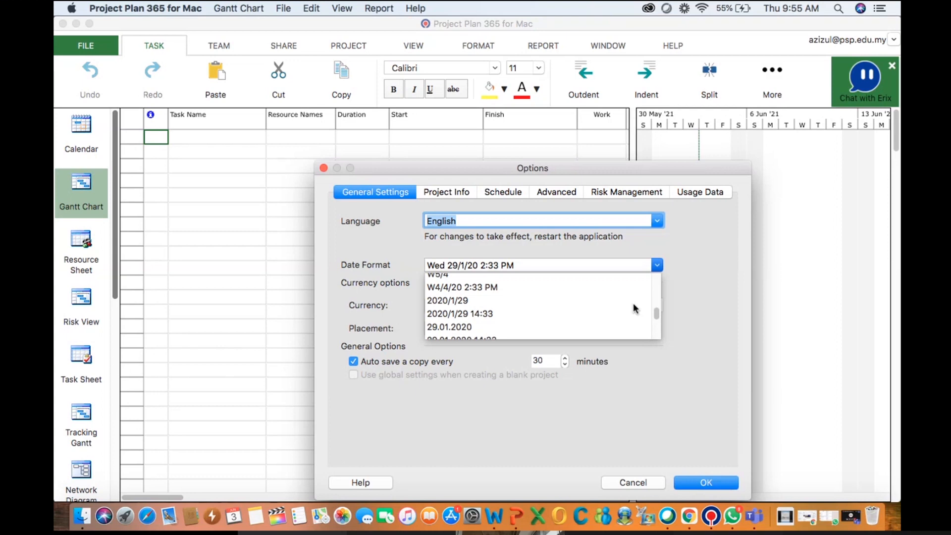
scroll(634, 304, "down", 5)
scroll(634, 306, "up", 10)
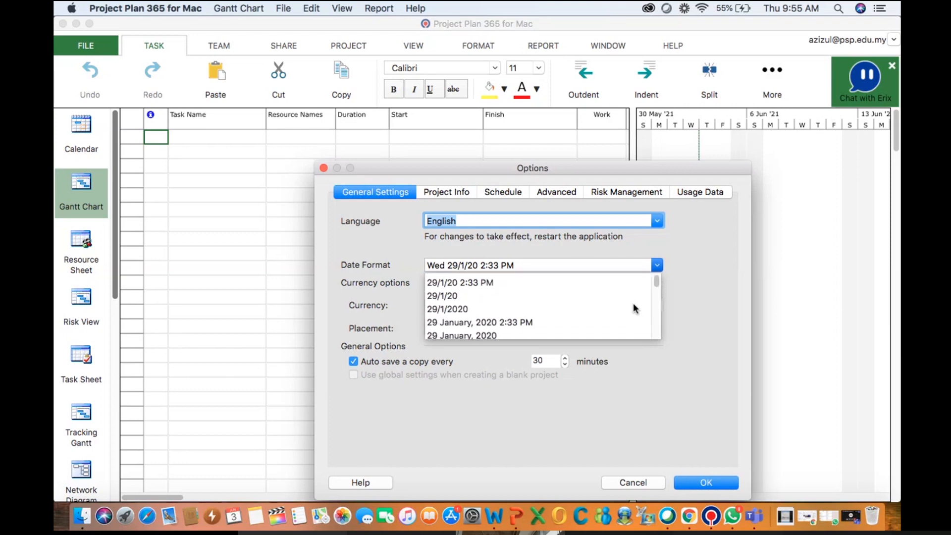
left_click(690, 286)
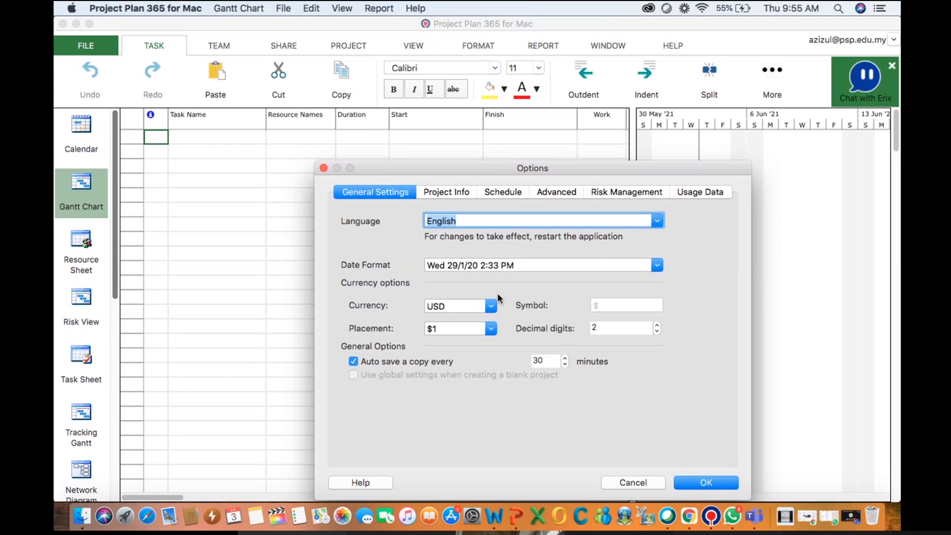
Set the project currency to MYR
left_click(490, 308)
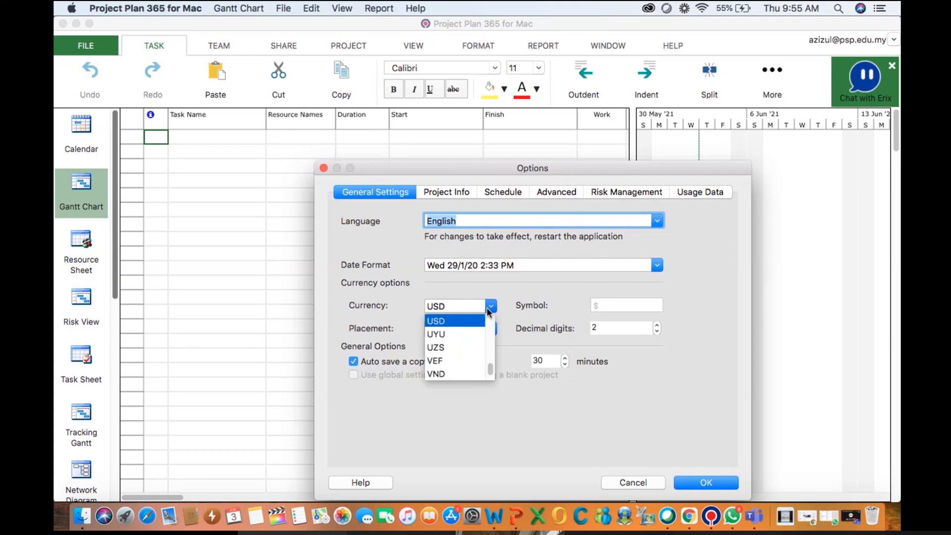
scroll(470, 342, "up", 5)
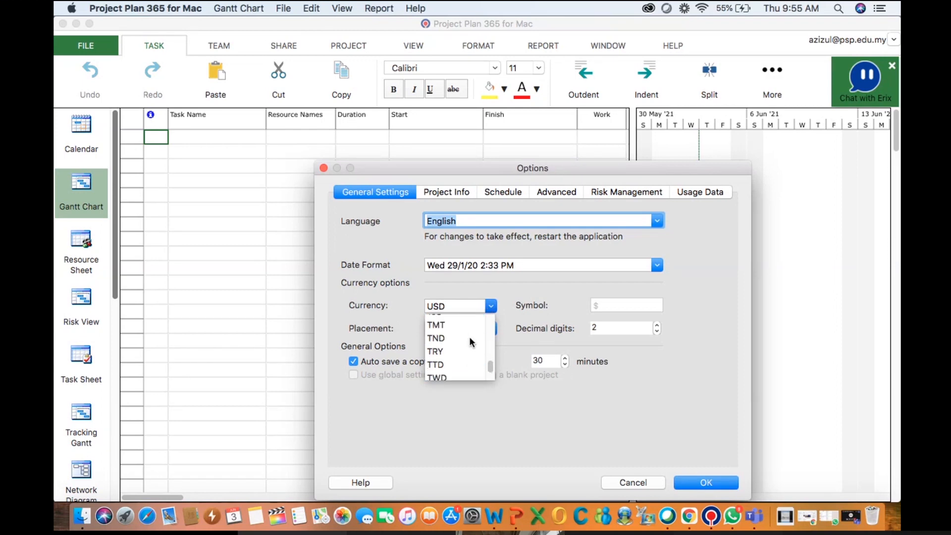
scroll(471, 341, "up", 5)
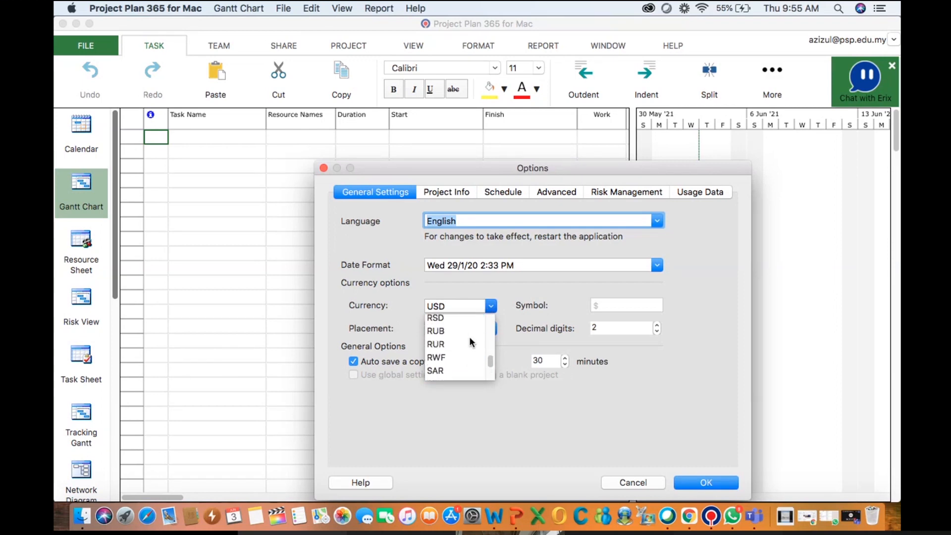
scroll(471, 342, "up", 5)
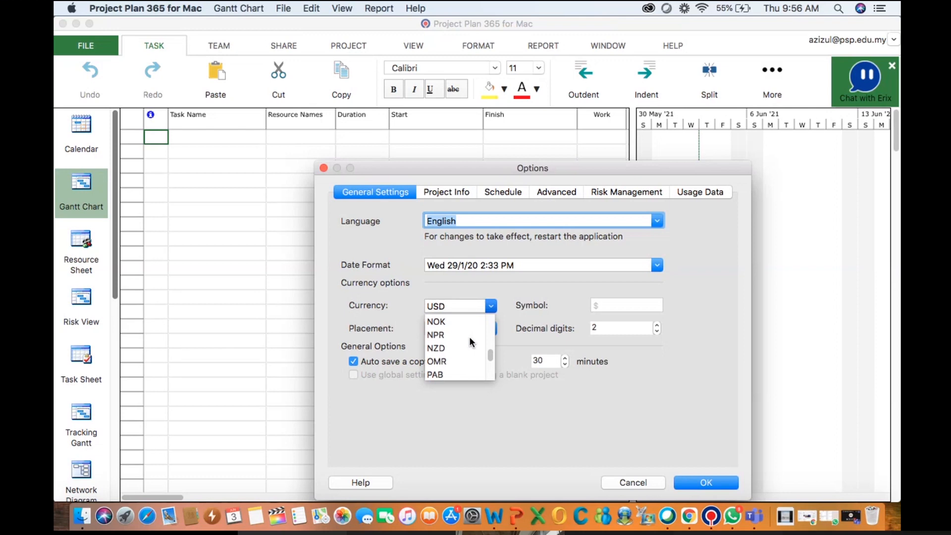
scroll(470, 342, "up", 3)
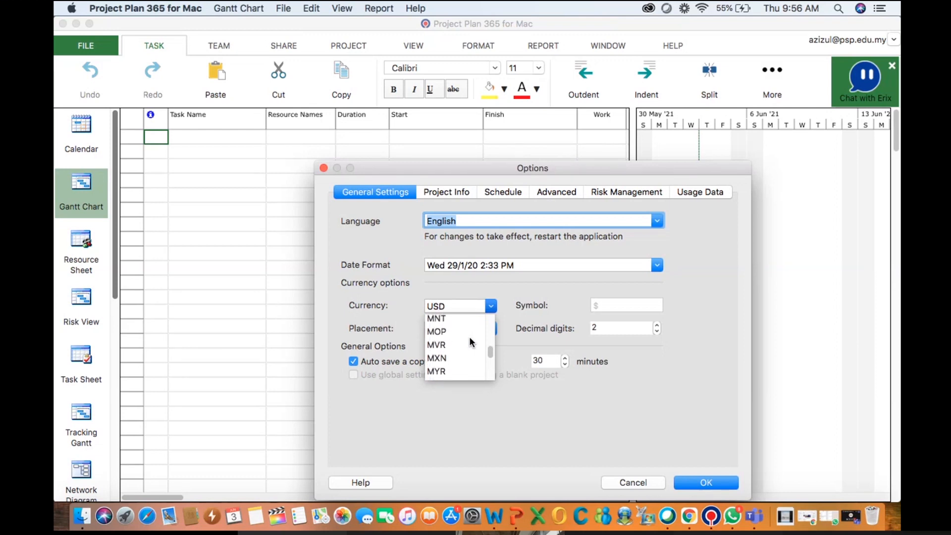
left_click(443, 371)
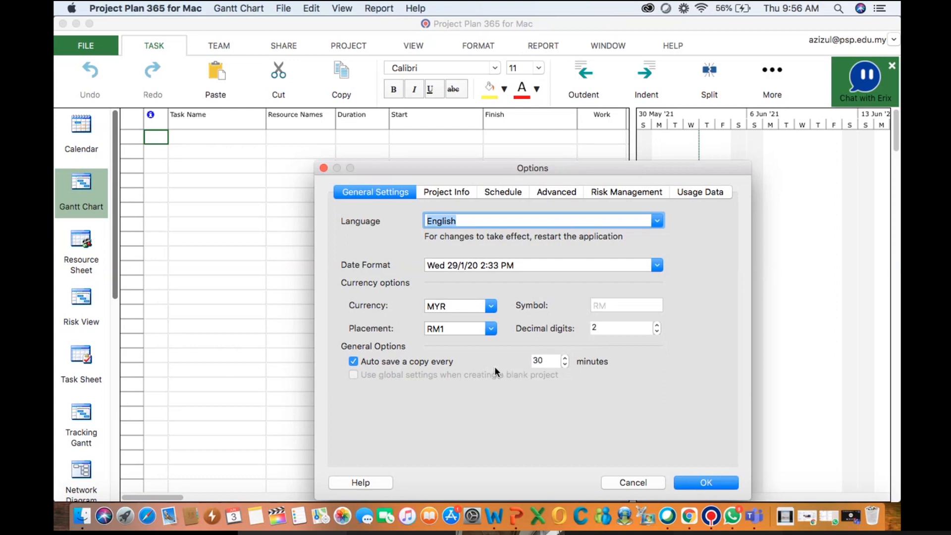
Set the auto-save interval to every 10 minutes
double_click(549, 361)
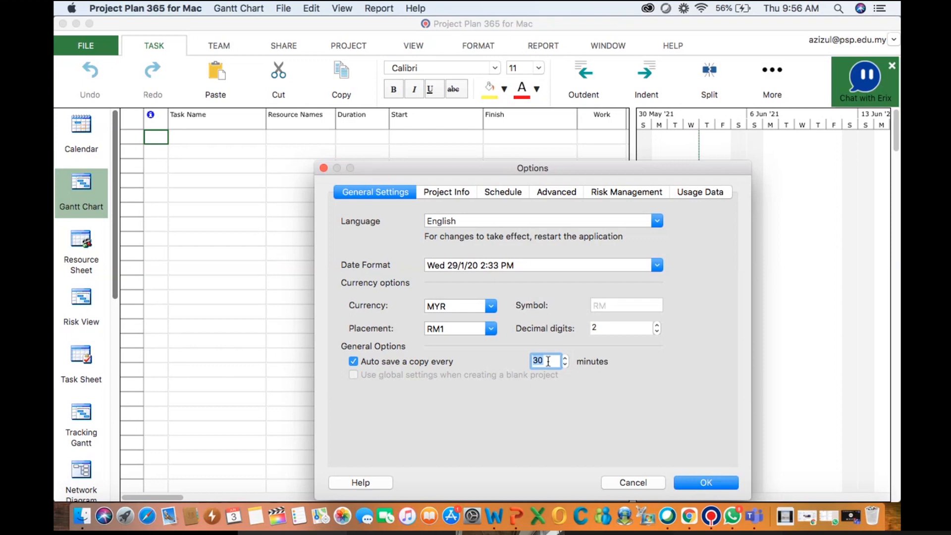
key("BackSpace")
type("10")
Name the project "Print Brochure For Company" in the project information
left_click(460, 193)
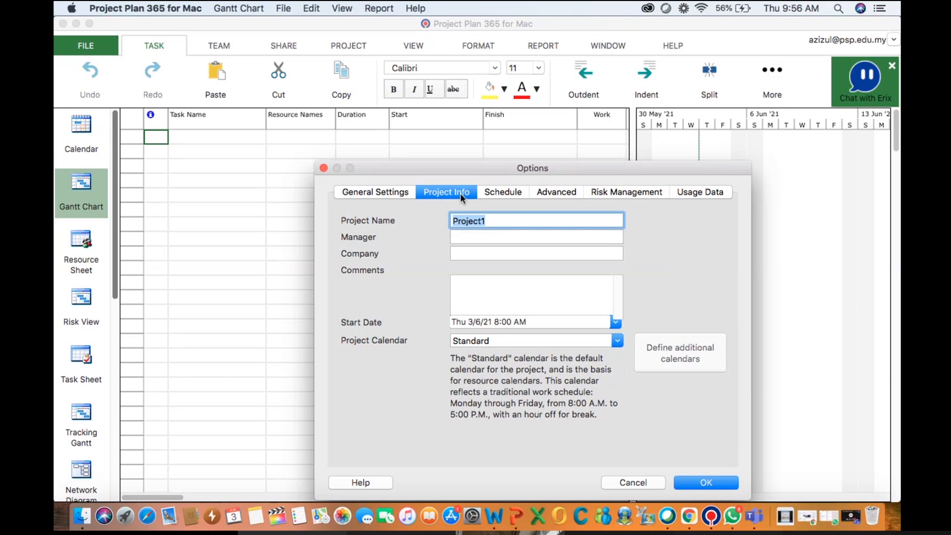
type("PRIN")
type("rint Bro")
type("chure ")
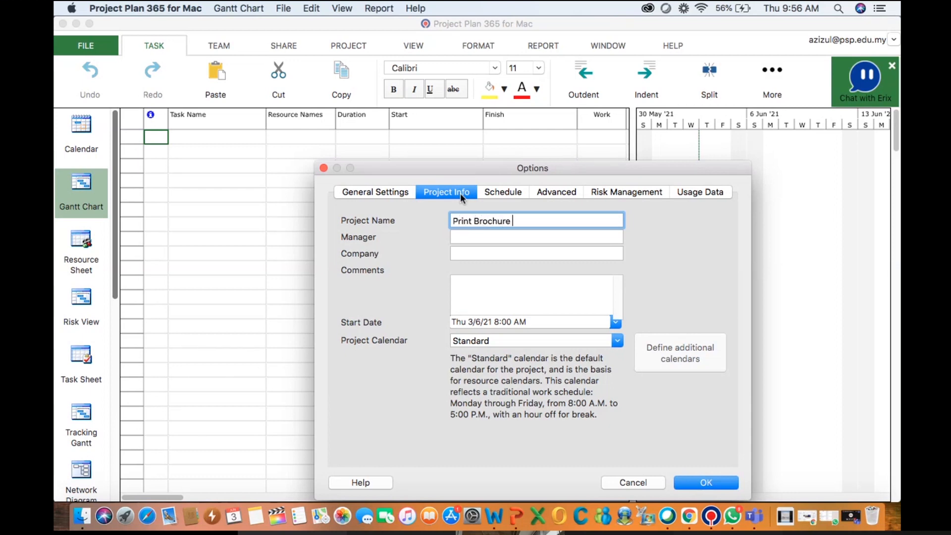
type("For Company")
Enter the project manager's full name as the project's manager
left_click(470, 234)
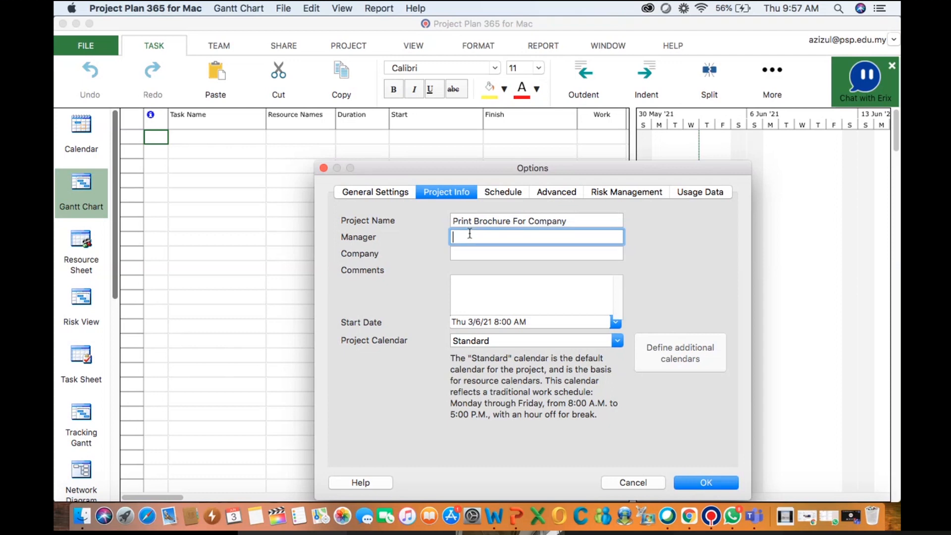
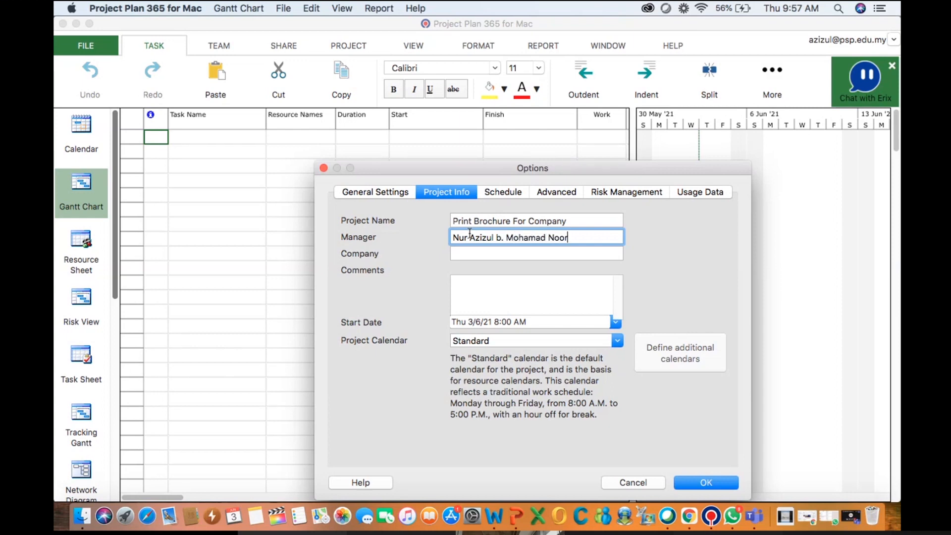
Set the company to "RFAQ Solution Ent."
left_click(472, 254)
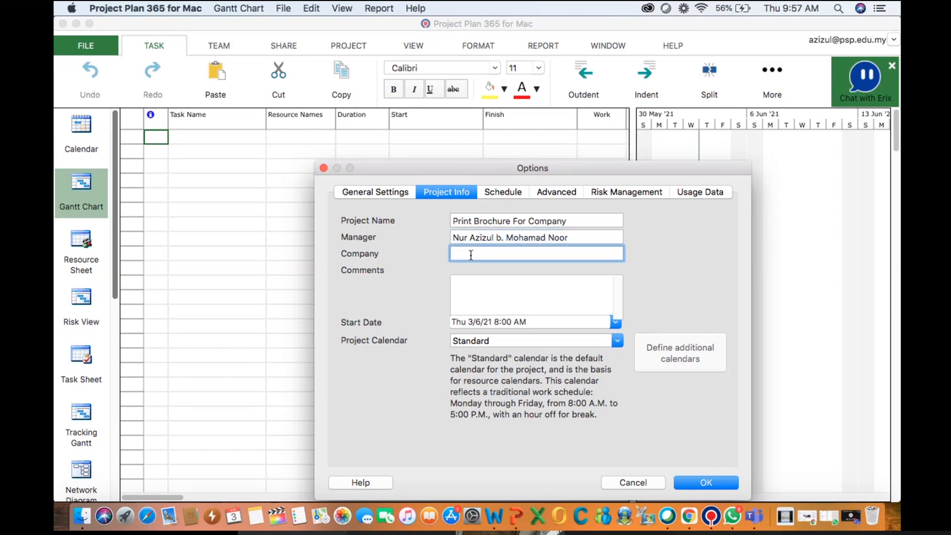
type("RFAQ Solution Ent.")
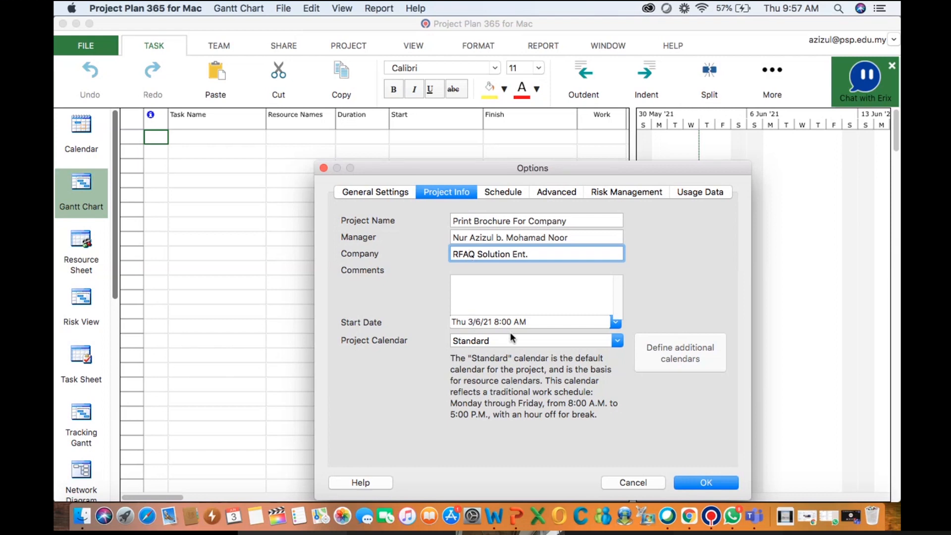
Set the project start date to Mon 7/6/21 8:00 AM and keep the Standard project calendar
left_click(617, 323)
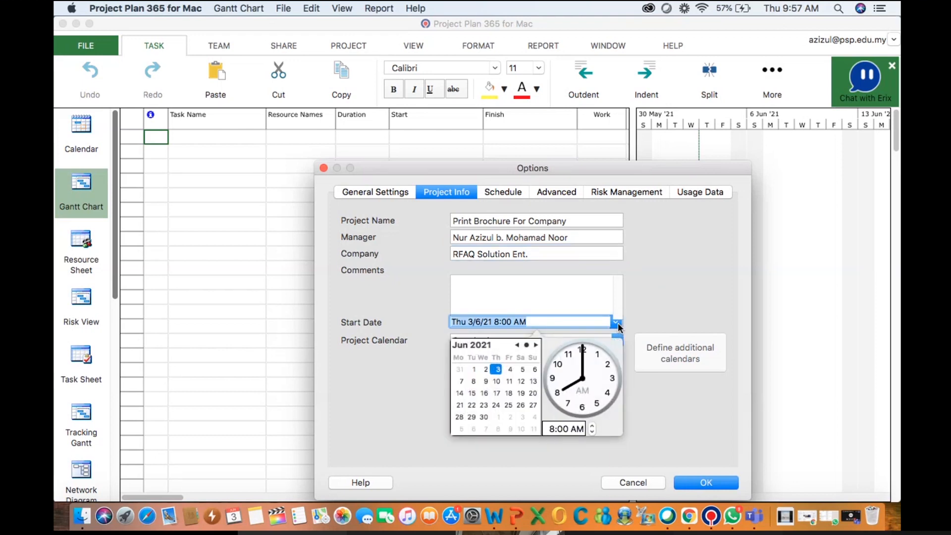
left_click(462, 384)
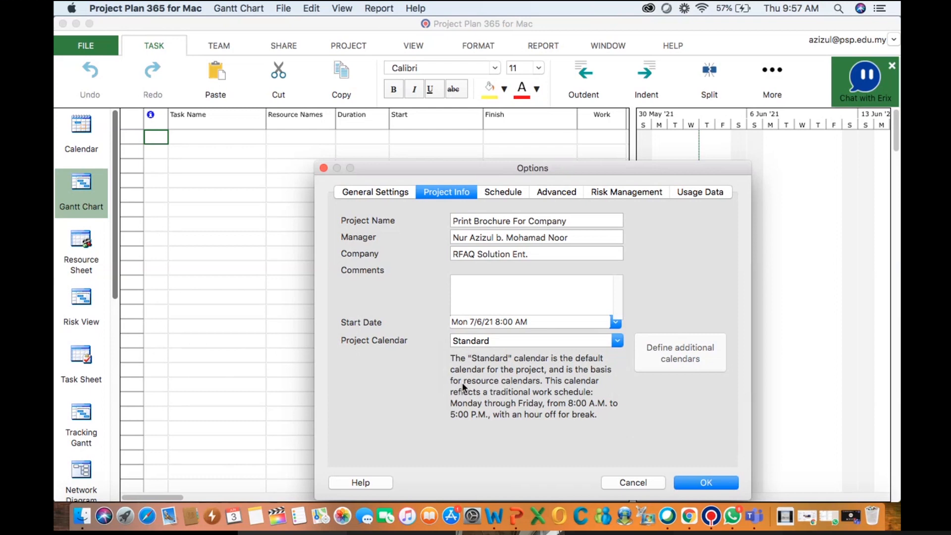
left_click(617, 341)
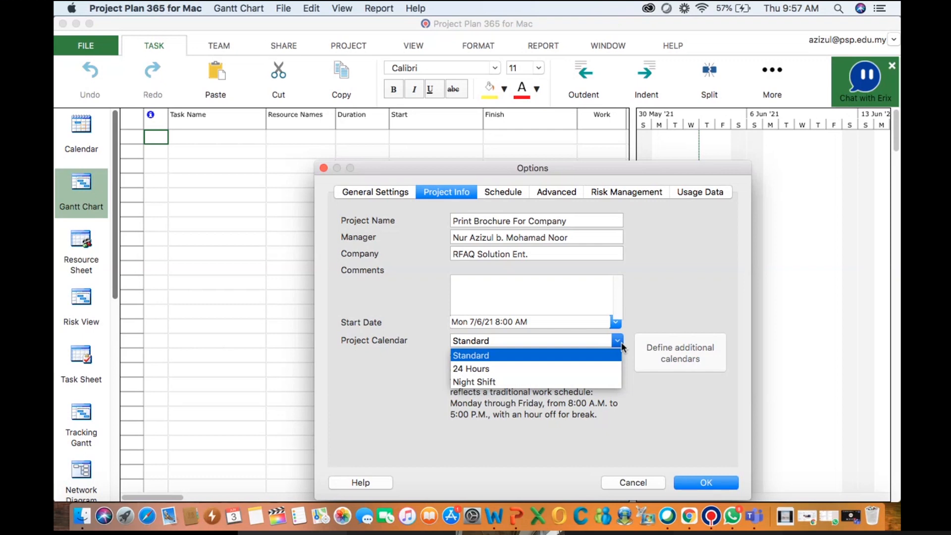
left_click(682, 290)
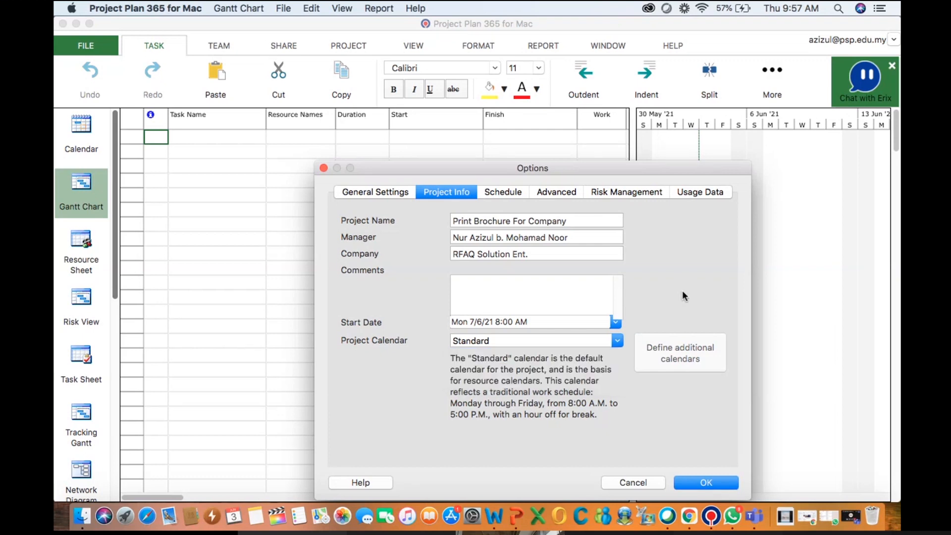
In the schedule options, keep durations entered in days and tick Friday as a default working day
left_click(510, 193)
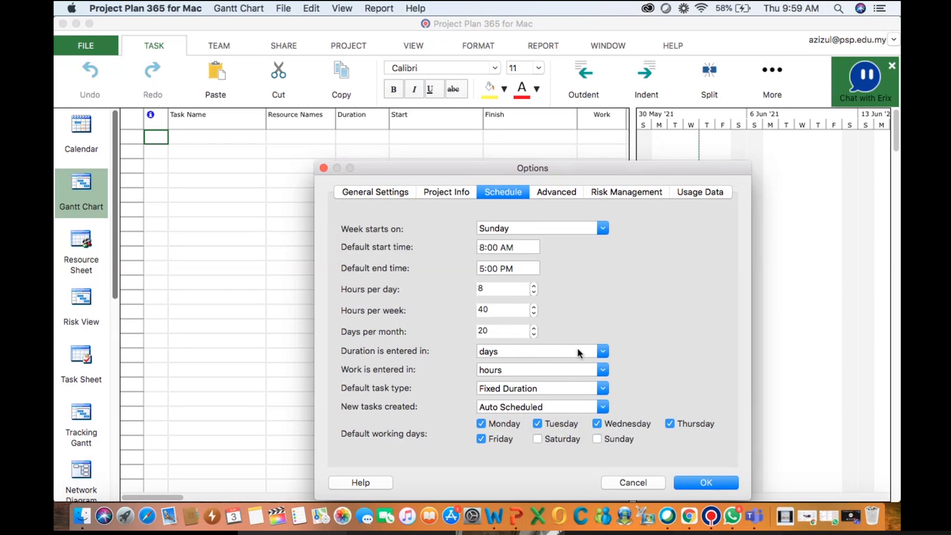
left_click(604, 352)
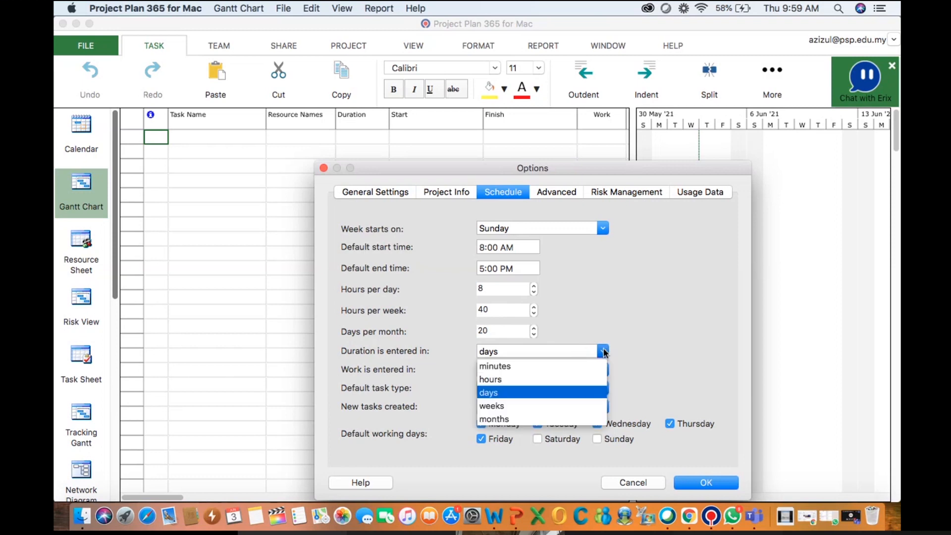
left_click(636, 341)
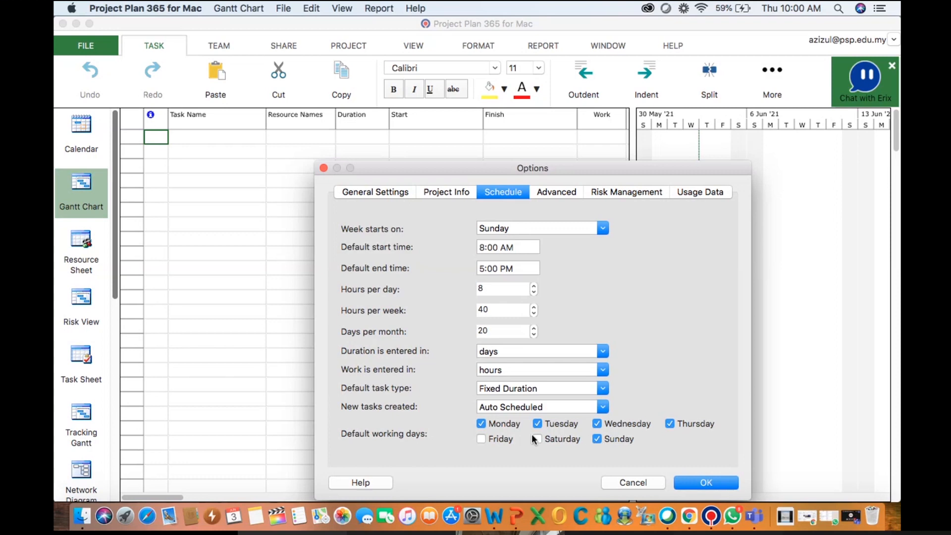
left_click(488, 440)
Browse the Advanced, Risk Management and Usage Data option pages and close the Options dialog applying the changes
left_click(561, 193)
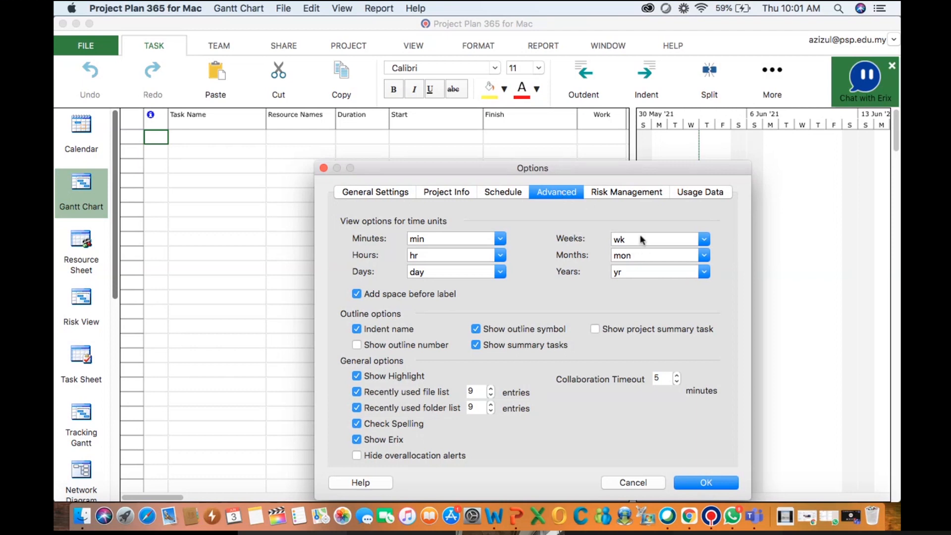
left_click(615, 192)
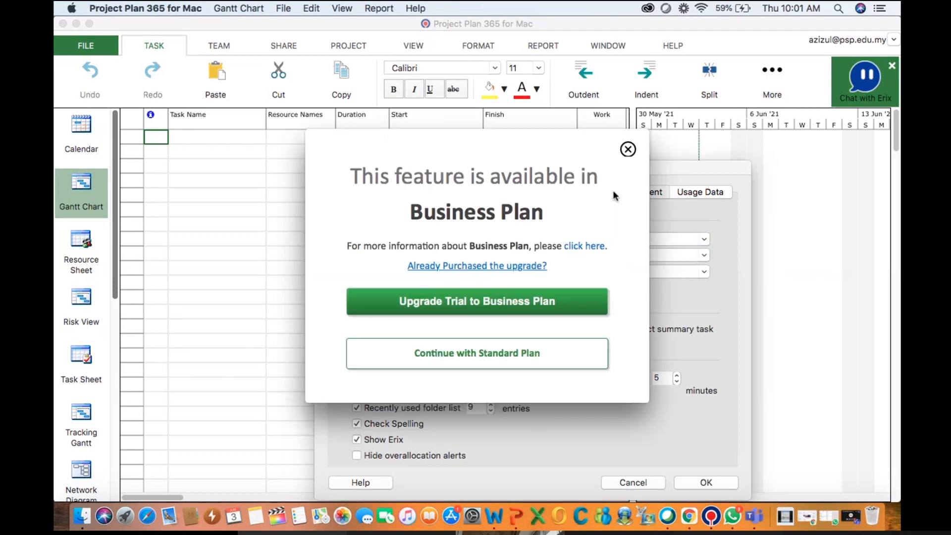
left_click(628, 149)
left_click(694, 194)
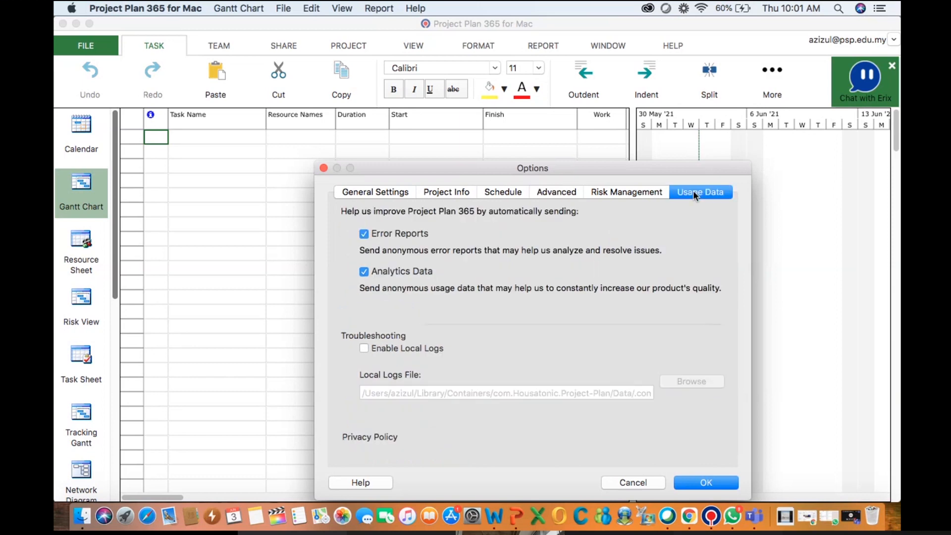
left_click(705, 484)
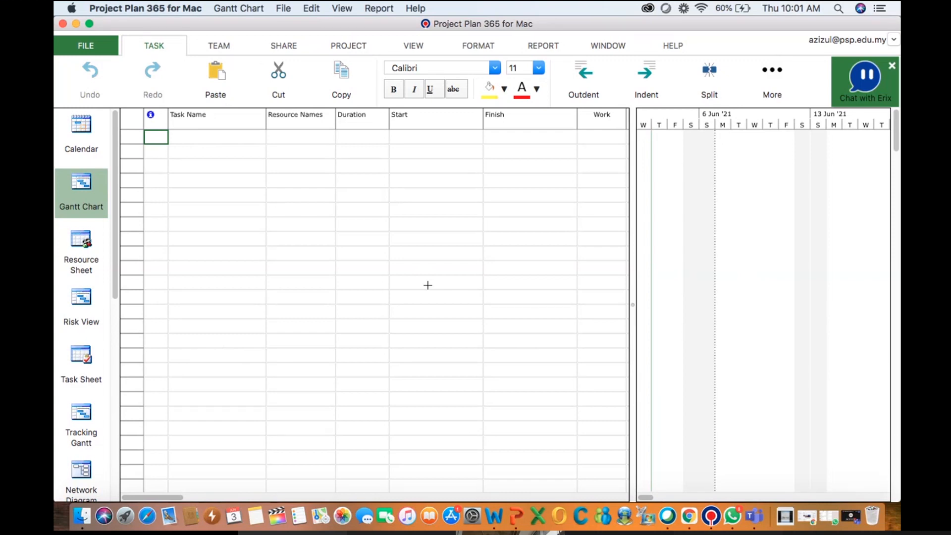
Switch to PowerPoint and view the Task Information slide of the Project Management presentation
left_click(516, 517)
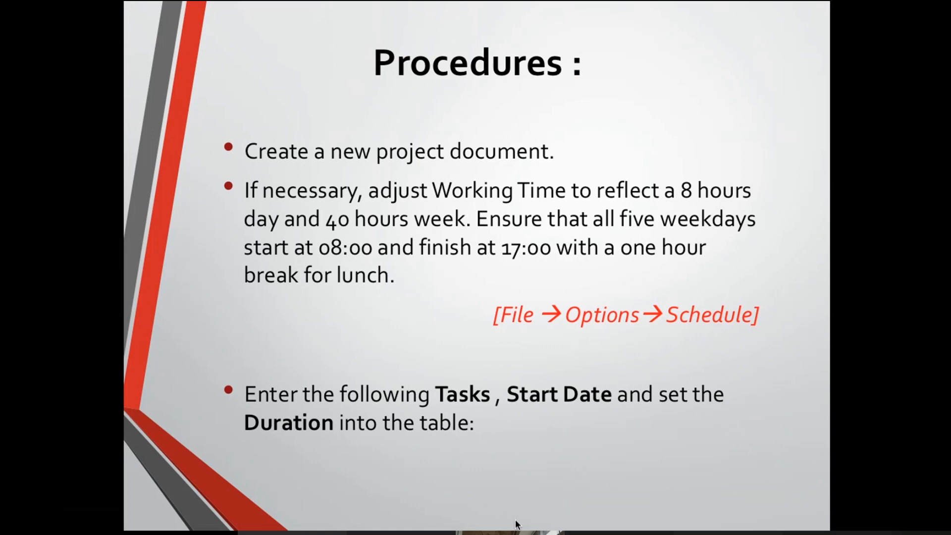
key("Right")
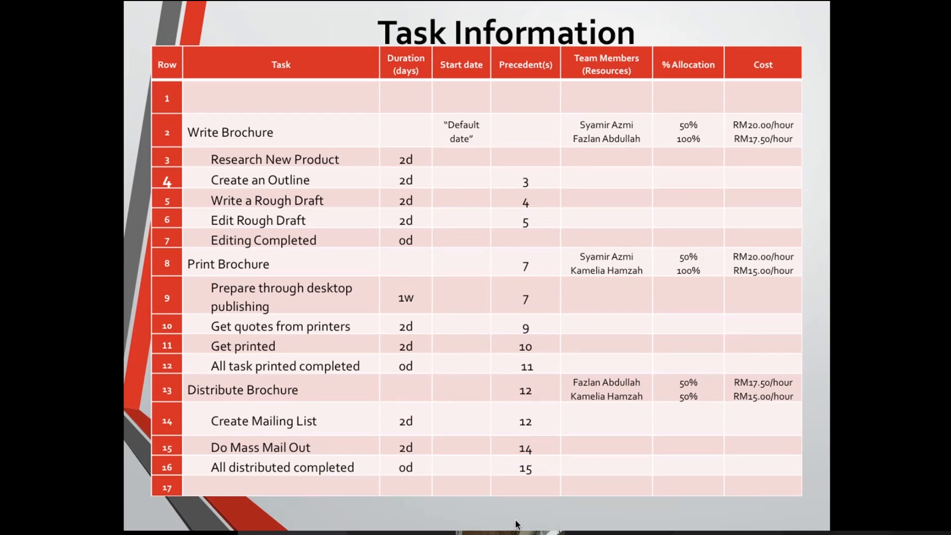
key("Escape")
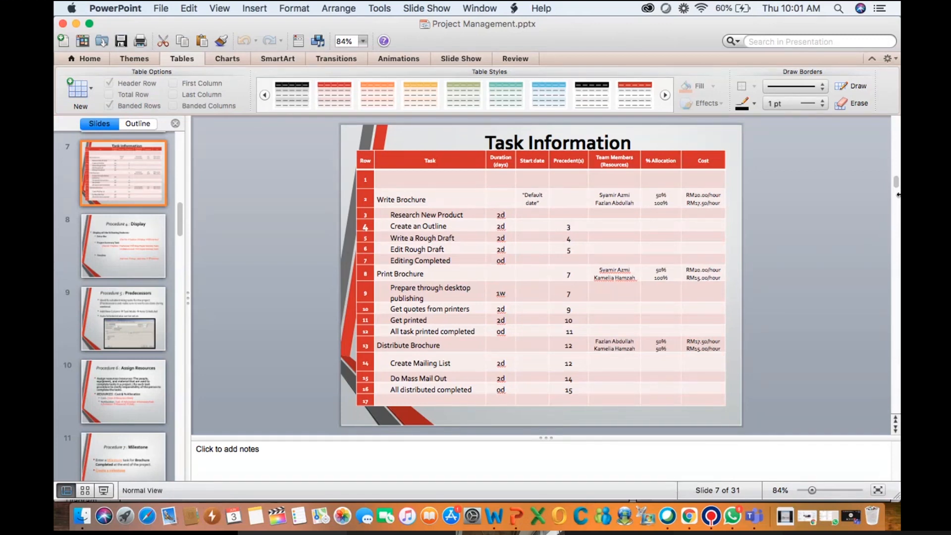
Arrange the PowerPoint and Project Plan 365 windows side by side
left_click_drag(897, 195, 500, 245)
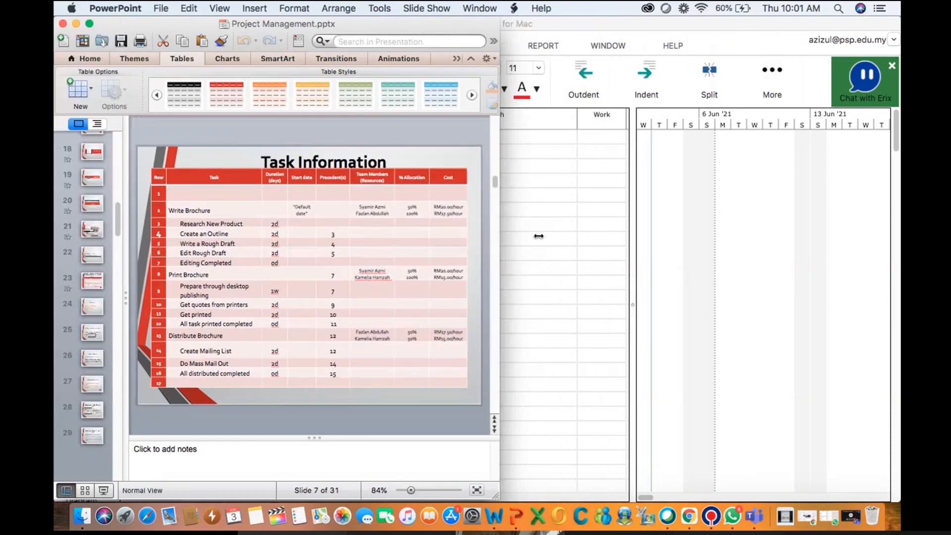
left_click(664, 209)
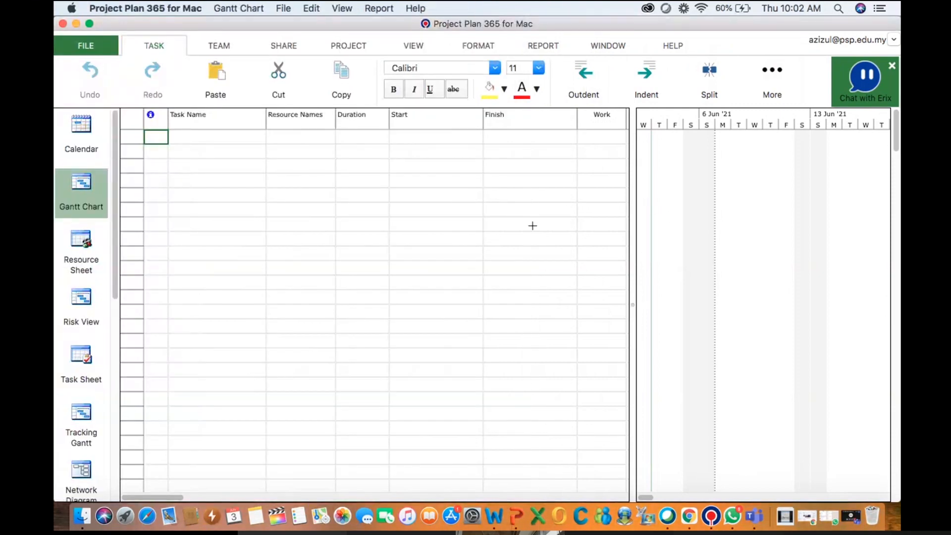
left_click_drag(56, 144, 441, 128)
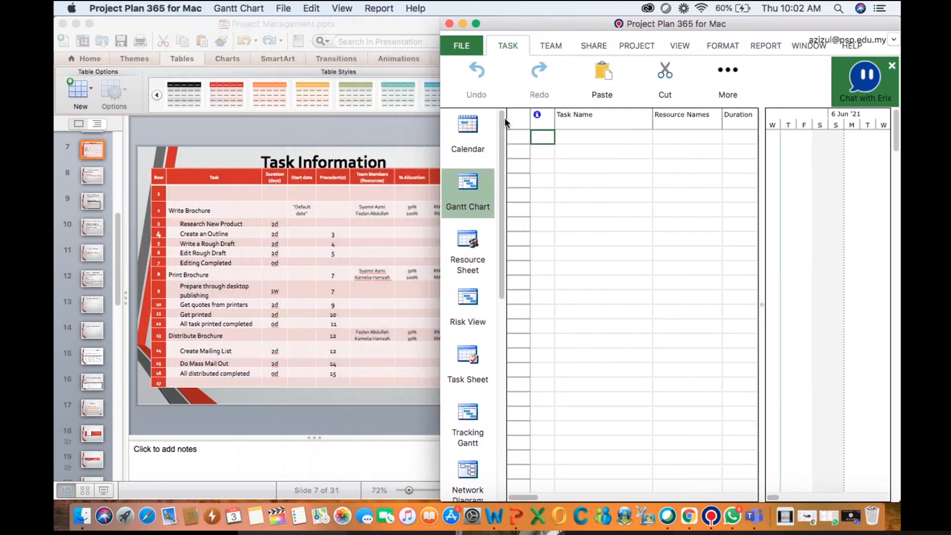
Enter Write Brochure as a task in the second row of the task list
left_click(567, 152)
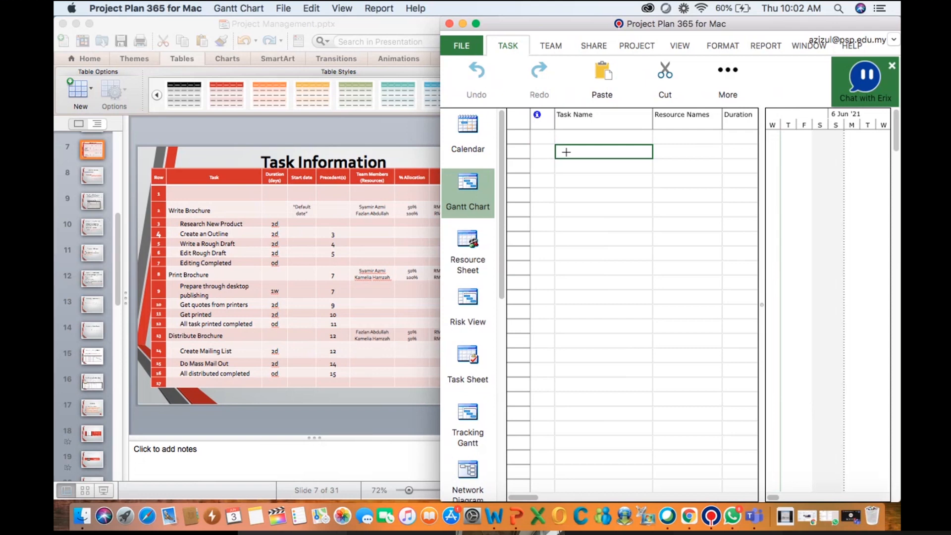
type("W")
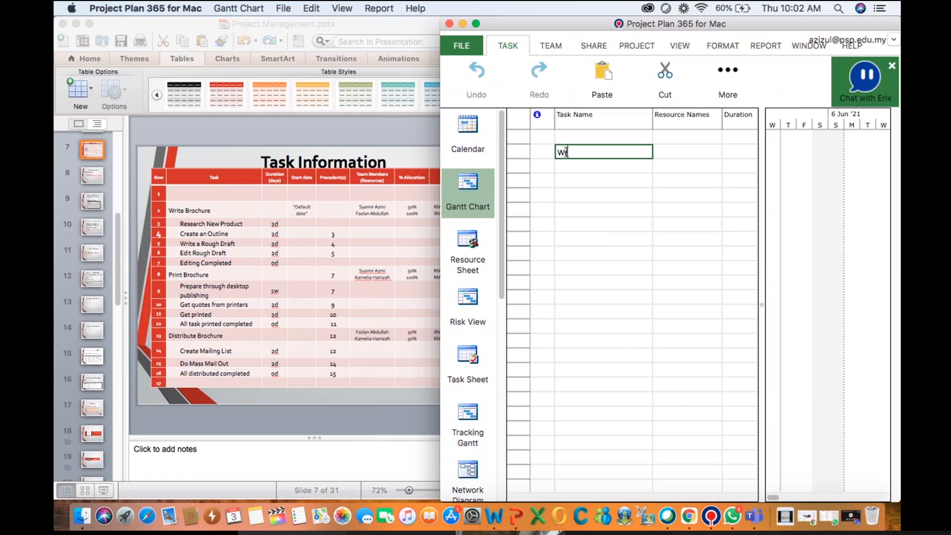
type("rite Brochure")
left_click(562, 177)
left_click(562, 165)
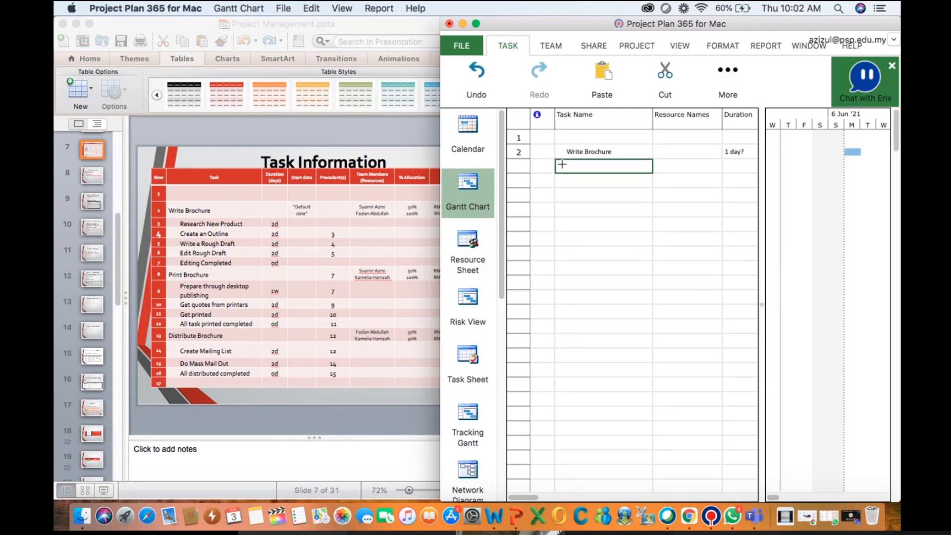
Add Research New Product as the next task below Write Brochure
type("Researc")
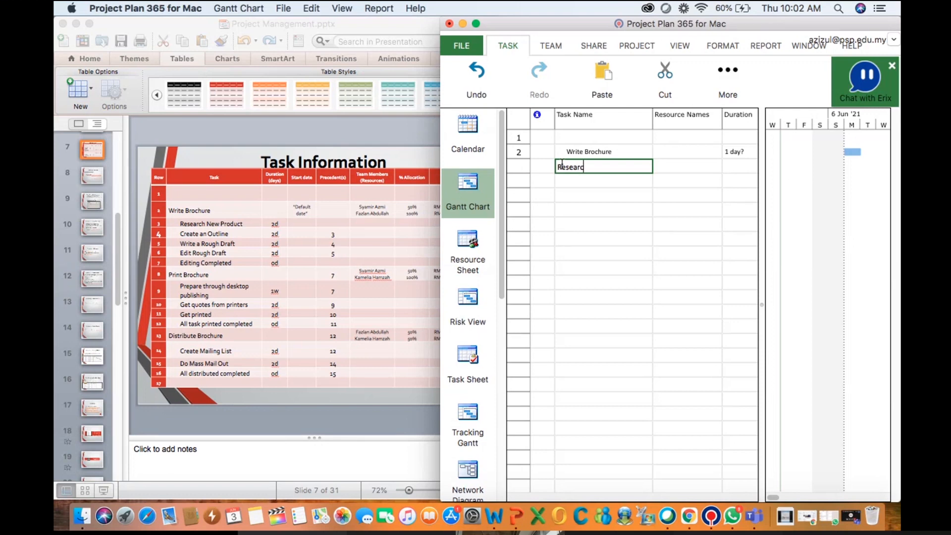
type("h New Product")
left_click(589, 183)
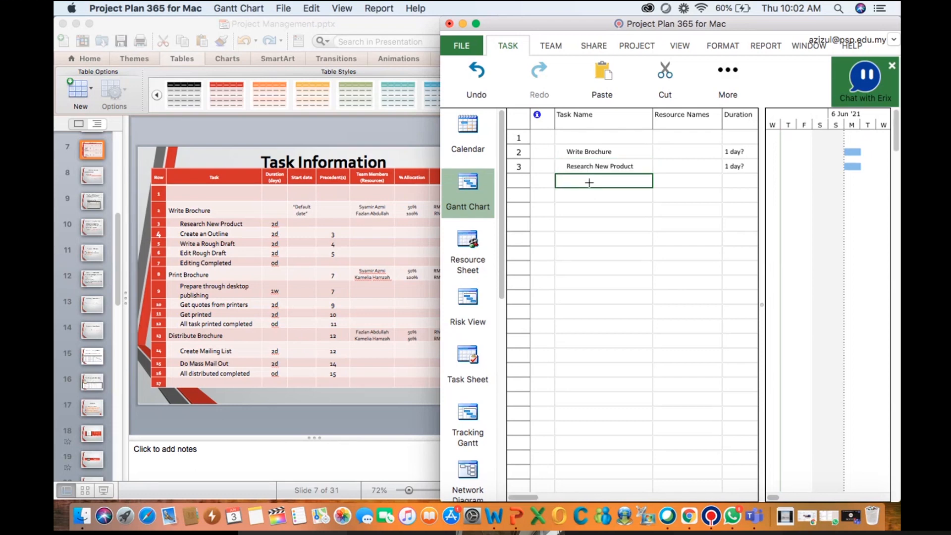
Add Create an Outline as the next task in the list
type("Cre")
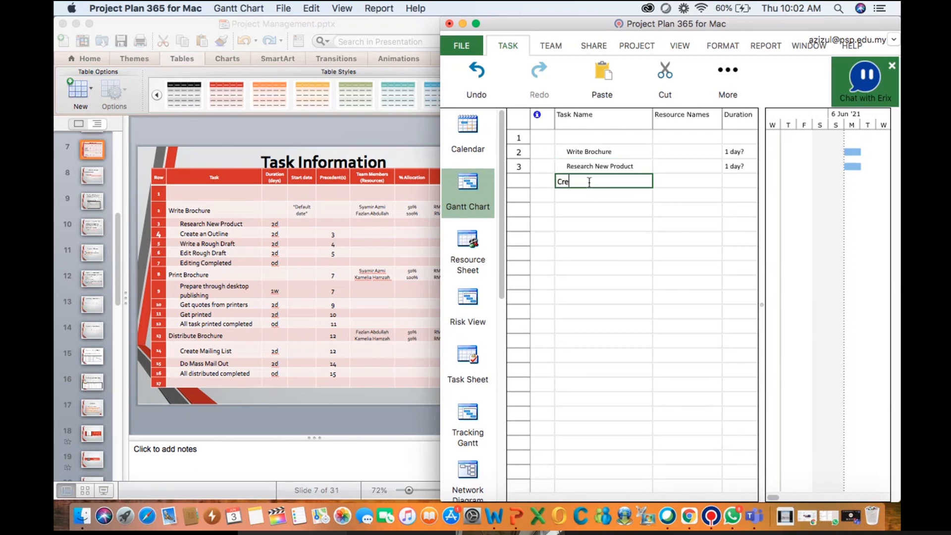
type("ate an Outline")
key("Return")
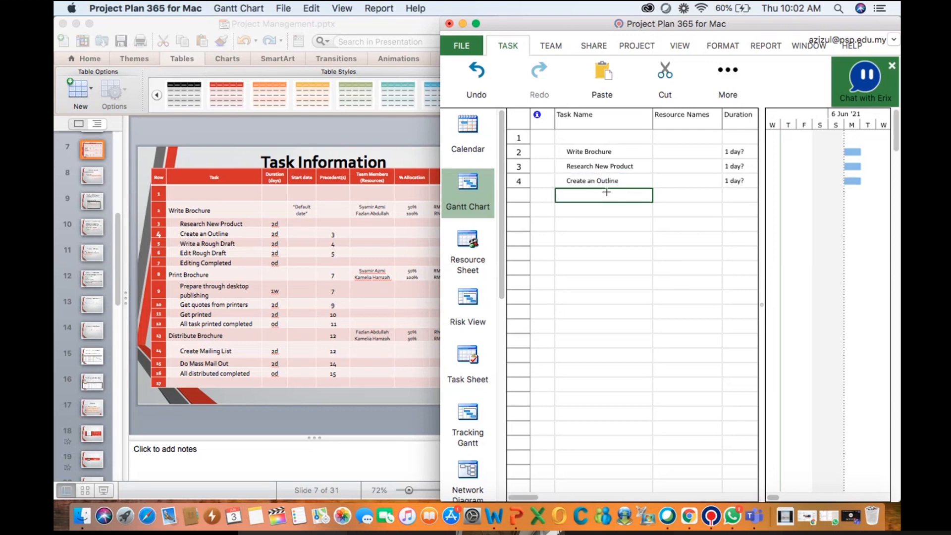
Copy Write a Rough Draft from the slide's table and paste it as the next task
left_click(196, 249)
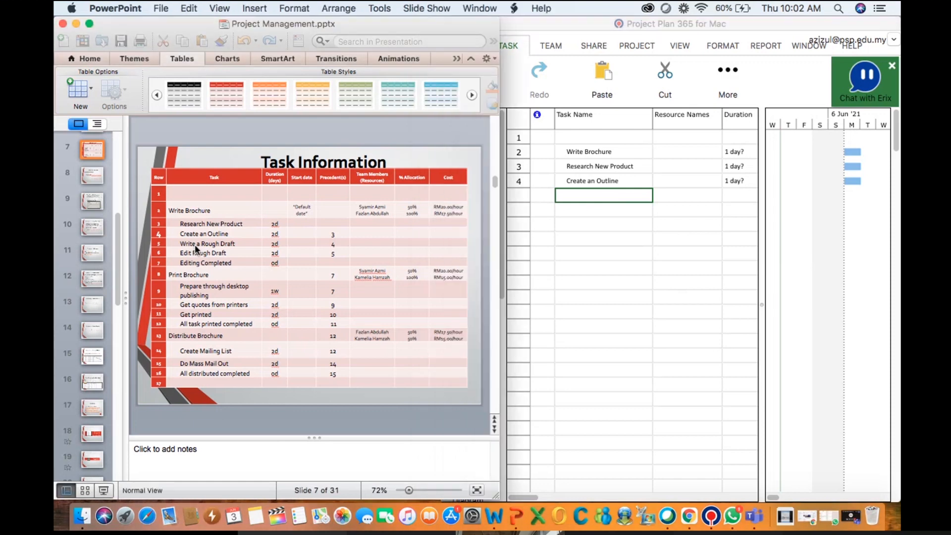
triple_click(196, 249)
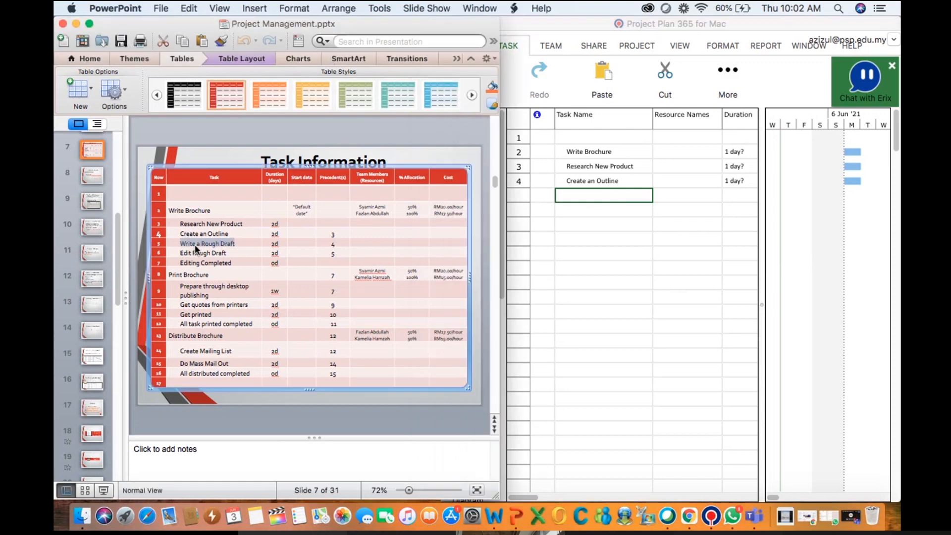
key("super+c")
left_click(575, 194)
key("super+v")
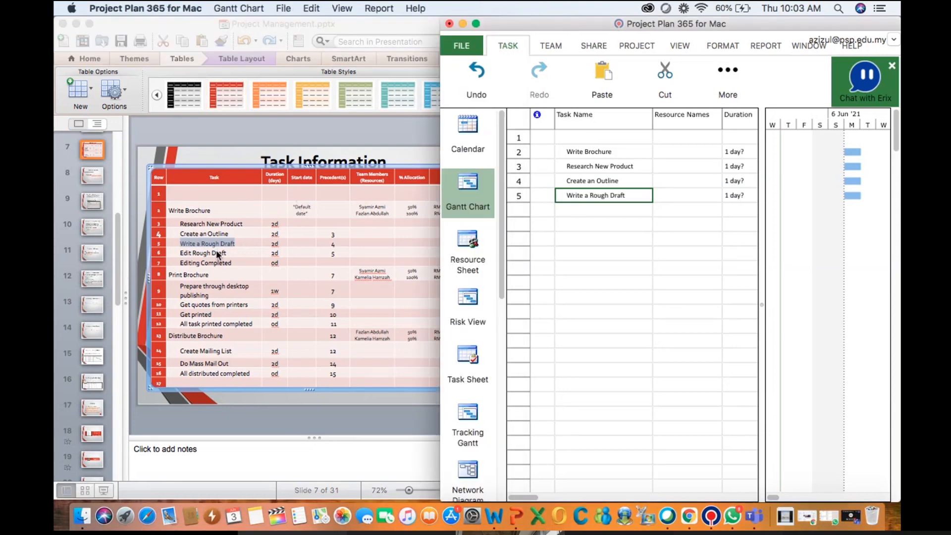
Copy Edit Rough Draft from the slide's table and paste it as the next task
left_click(216, 250)
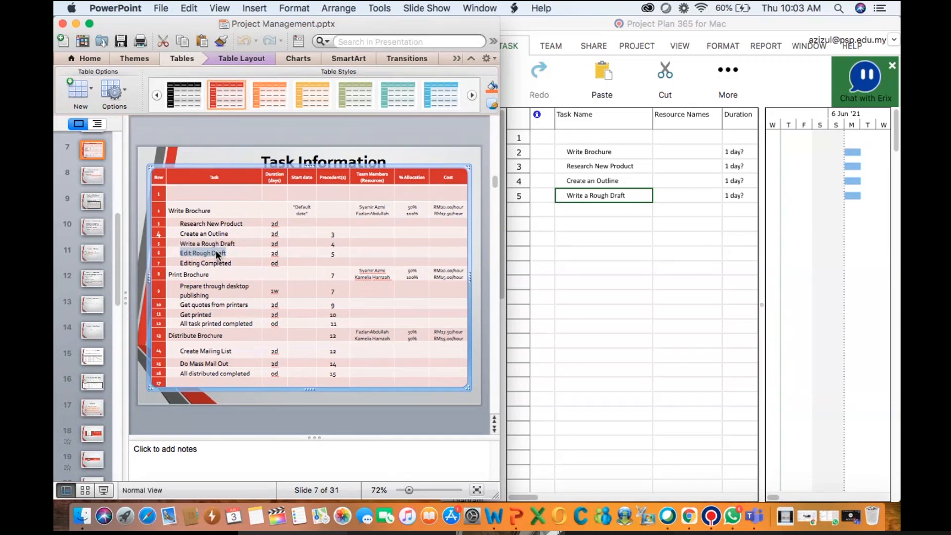
left_click(576, 213)
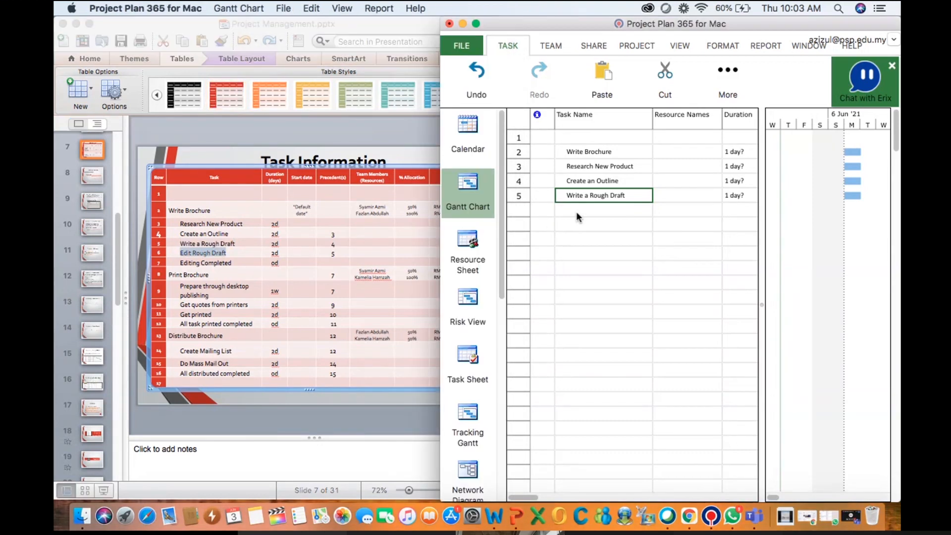
left_click(576, 213)
key("super+v")
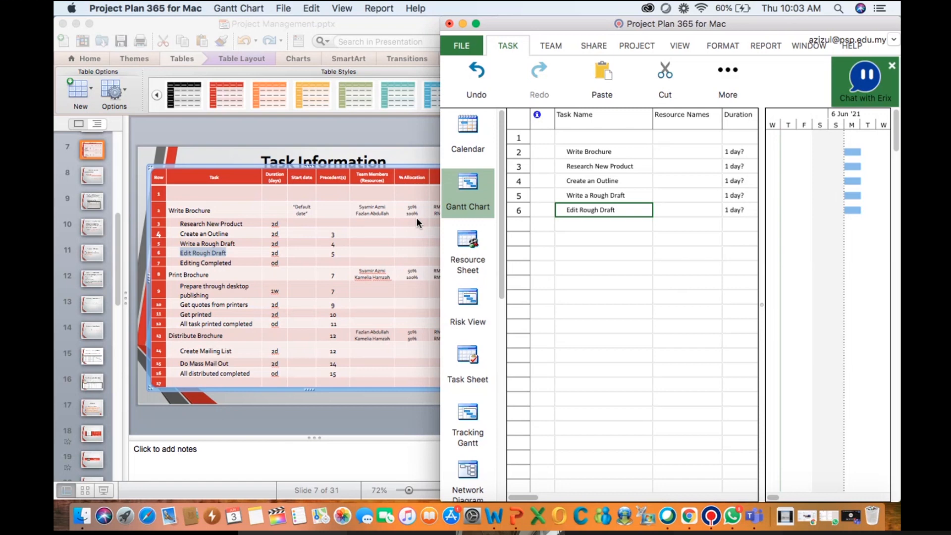
Copy Editing Completed from the slide's table and paste it as the seventh task
left_click(196, 266)
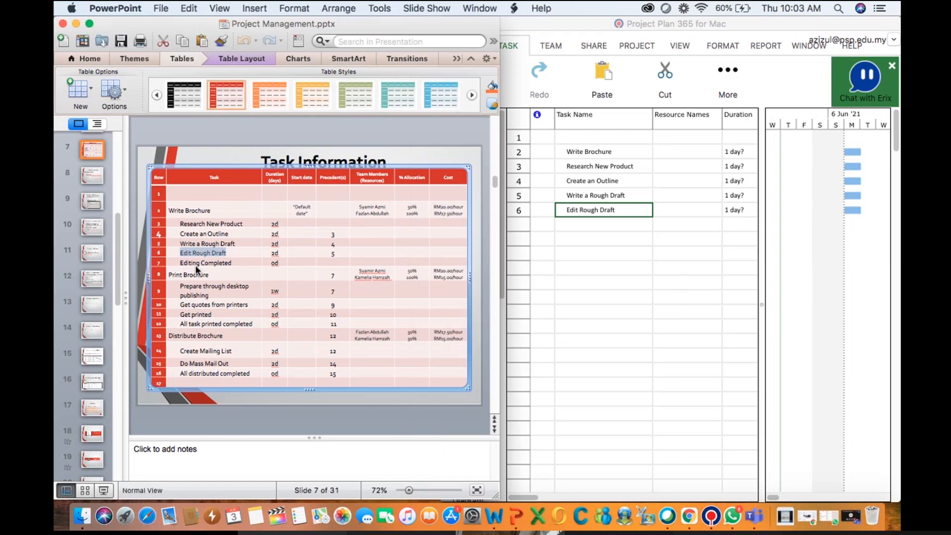
left_click(195, 263)
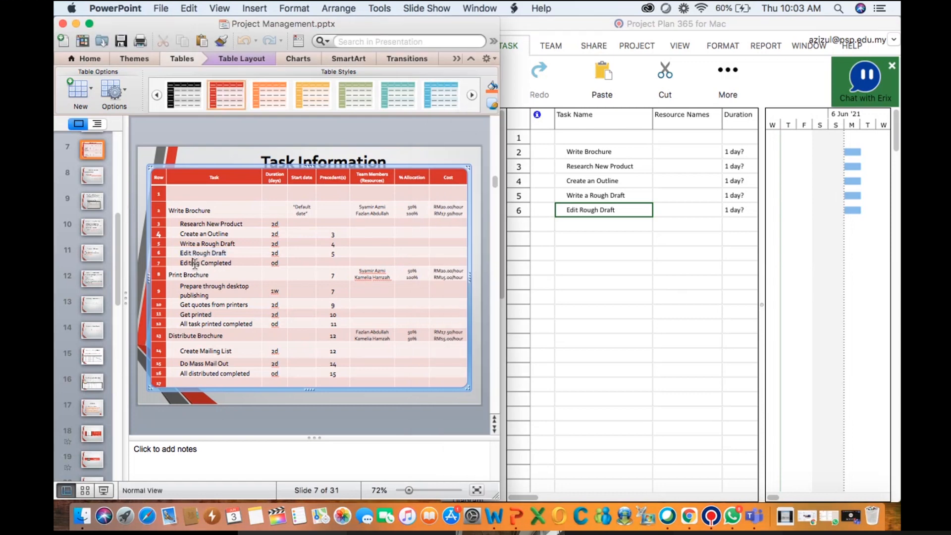
triple_click(195, 263)
left_click(603, 222)
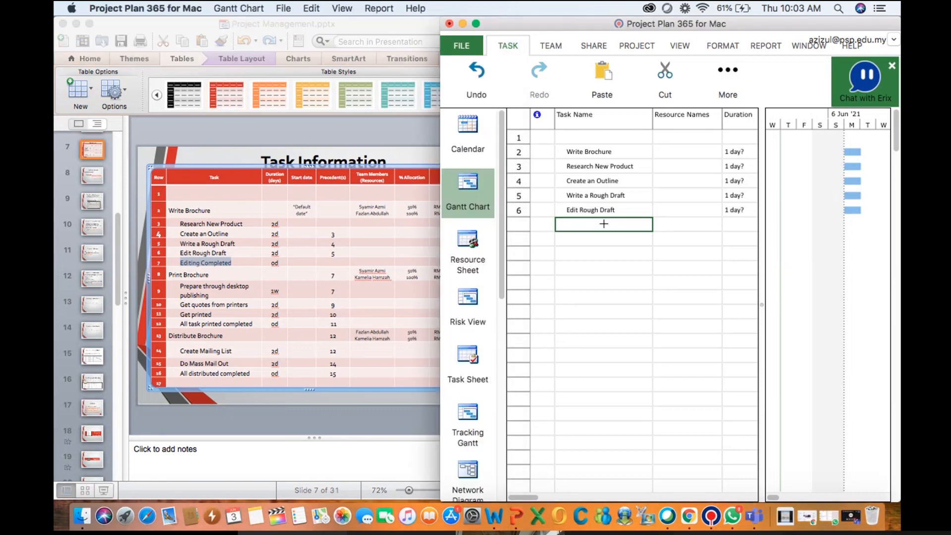
key("super+v")
Try to paste Print Brochure from the slide into the eighth row, then clear that cell
left_click(207, 278)
left_click(206, 279)
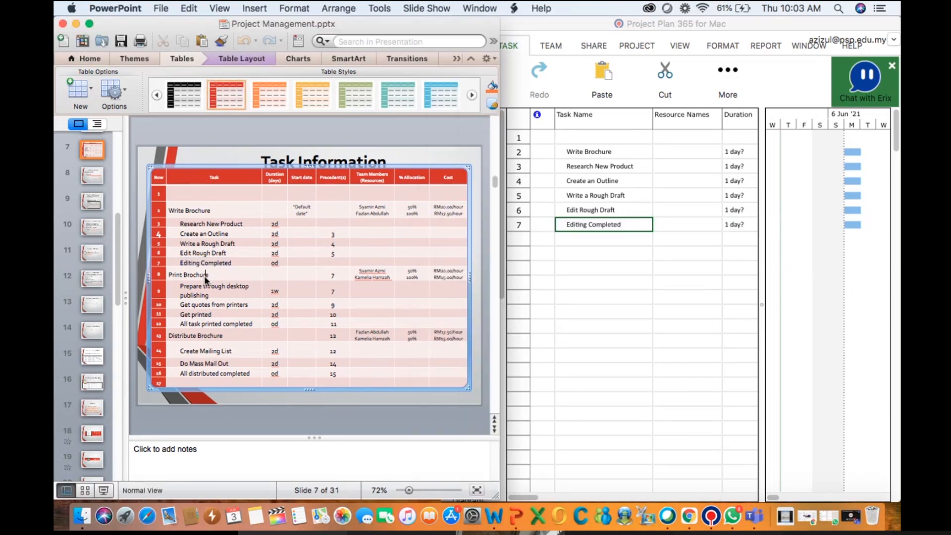
double_click(206, 276)
triple_click(205, 279)
left_click(597, 236)
left_click(597, 237)
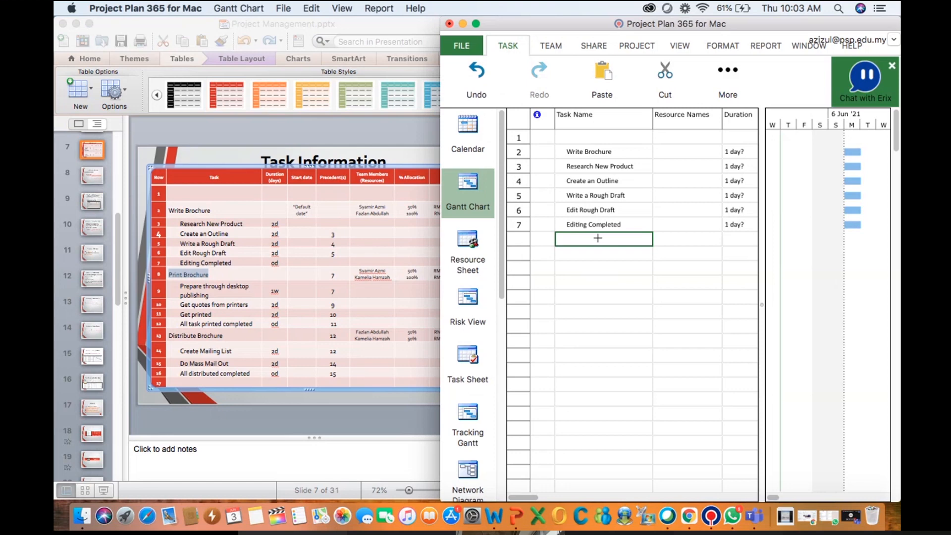
key("super+v")
left_click(612, 239)
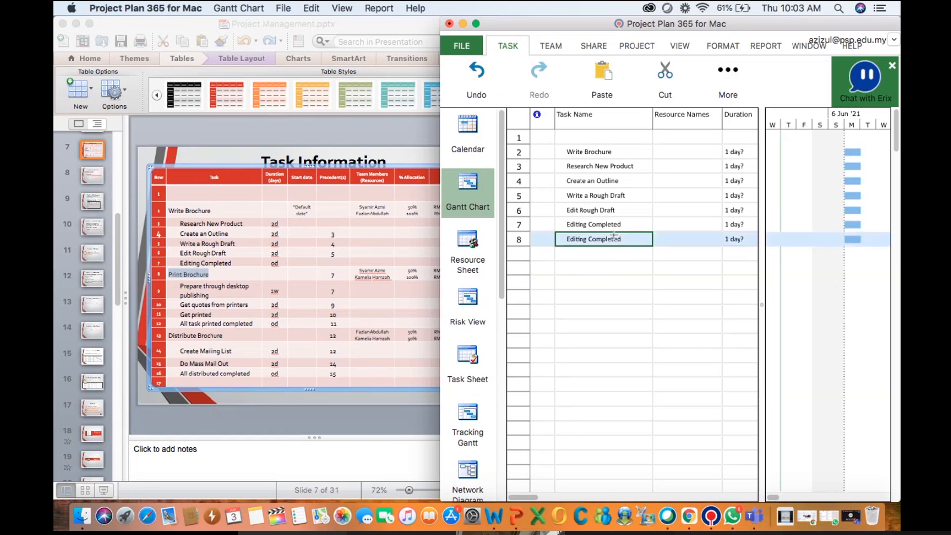
key("BackSpace")
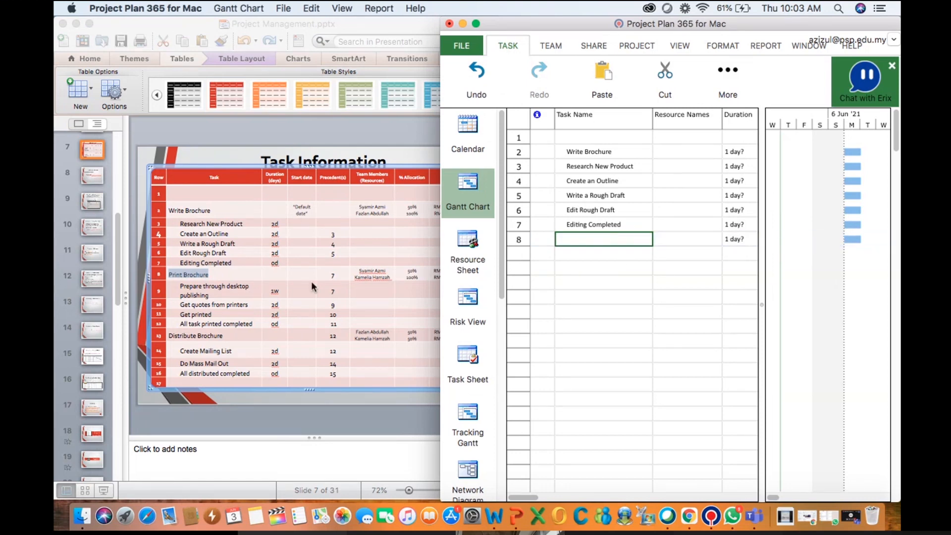
Copy Print Brochure from the slide's table and paste it as the eighth task
left_click(201, 274)
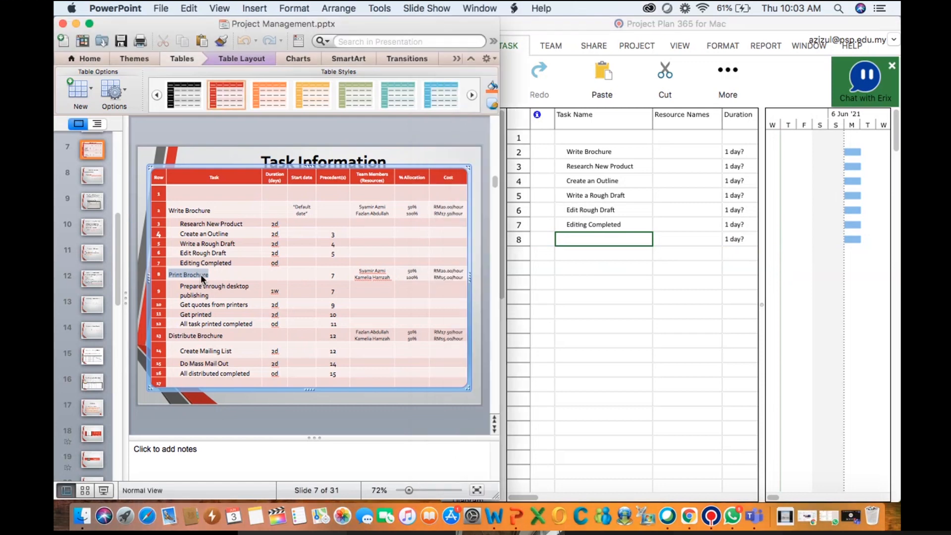
right_click(201, 274)
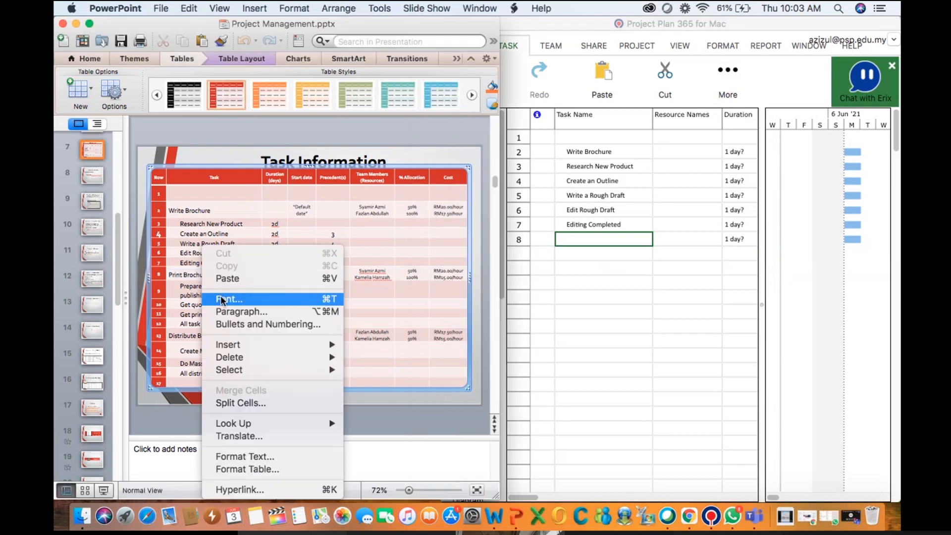
triple_click(188, 273)
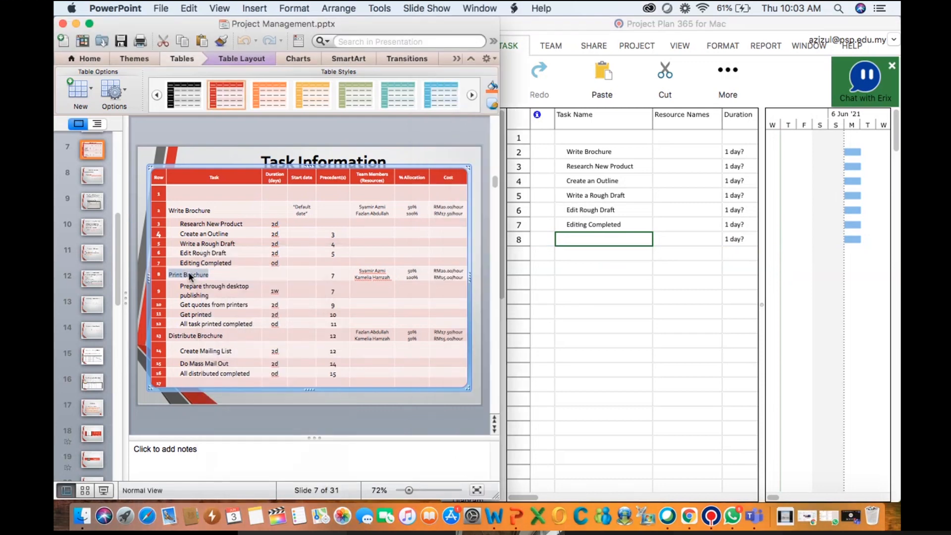
left_click(593, 238)
key("super+v")
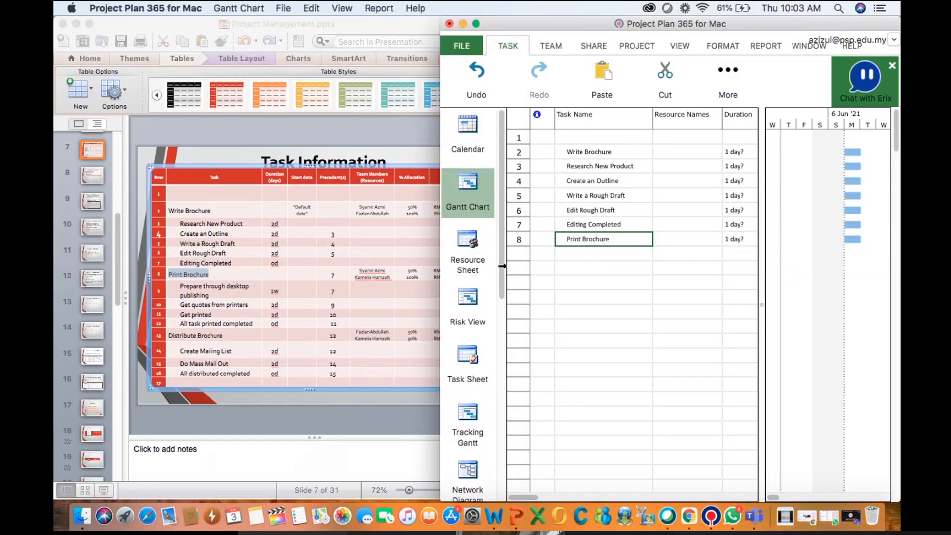
Try to paste Prepare through desktop publishing from the slide into the ninth row, then clear the cell
left_click(206, 290)
triple_click(206, 286)
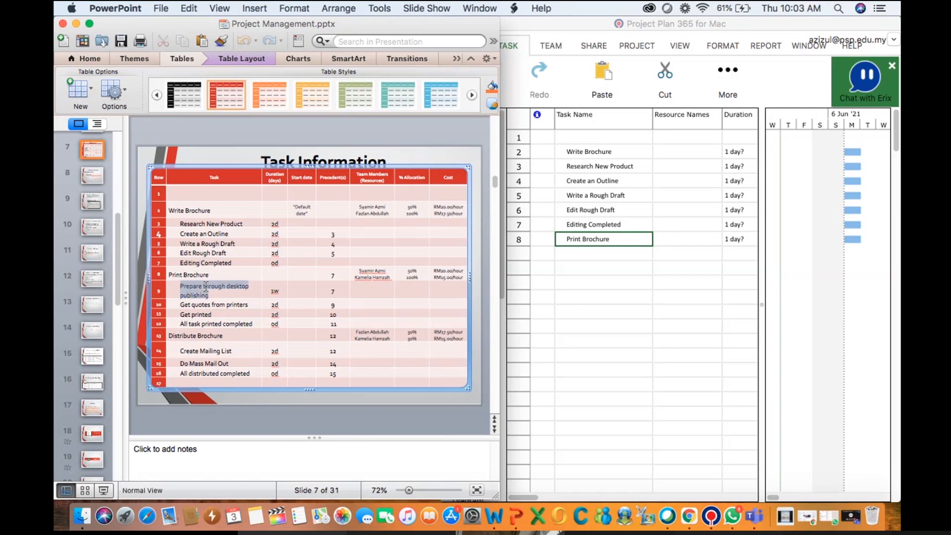
left_click(581, 257)
left_click(581, 256)
key("super+v")
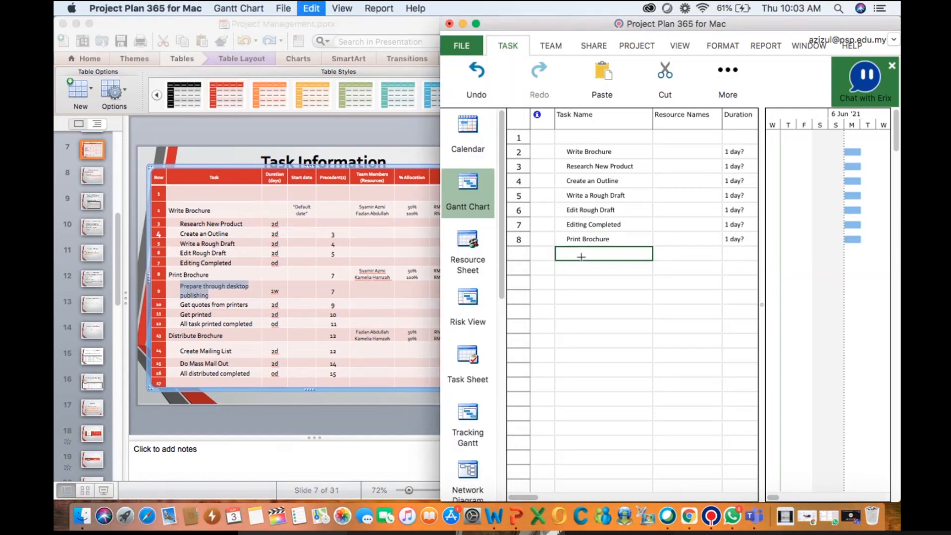
double_click(581, 257)
key("BackSpace")
key("BackSpace")
key("BackSpace")
key("BackSpace")
key("BackSpace")
key("BackSpace")
key("BackSpace")
key("BackSpace")
key("BackSpace")
key("BackSpace")
key("BackSpace")
key("BackSpace")
key("BackSpace")
key("BackSpace")
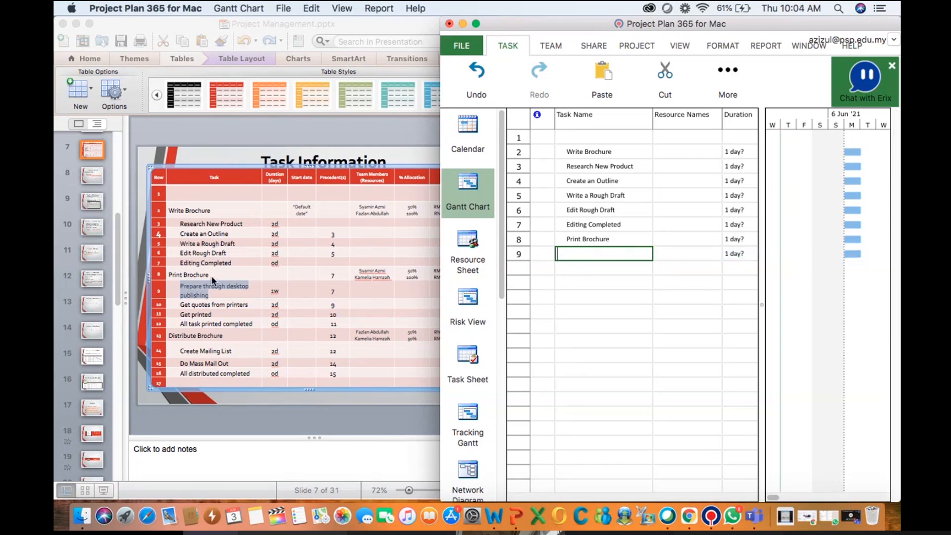
Try again to copy Prepare through desktop publishing from the slide and paste it into the ninth row
left_click(192, 285)
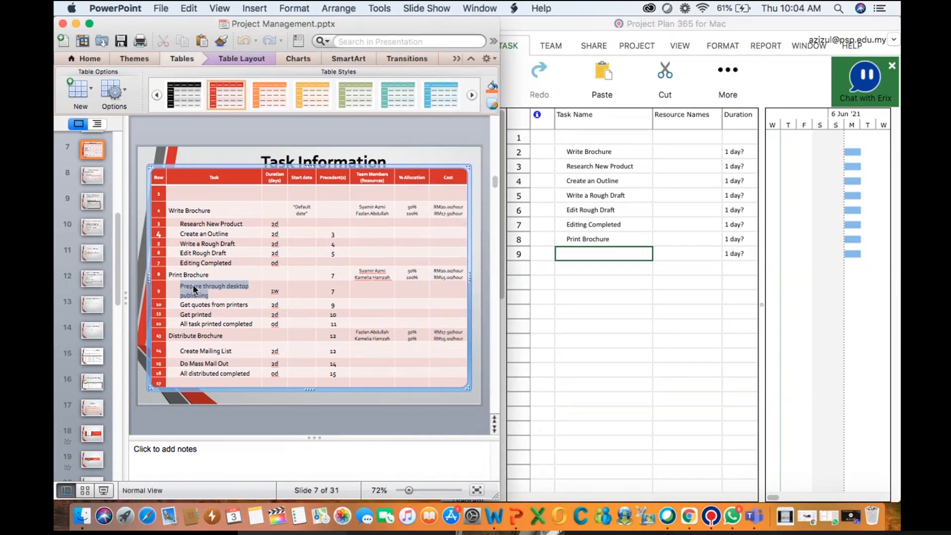
key("XF86AudioRaiseVolume")
right_click(192, 284)
left_click(183, 294)
left_click(584, 249)
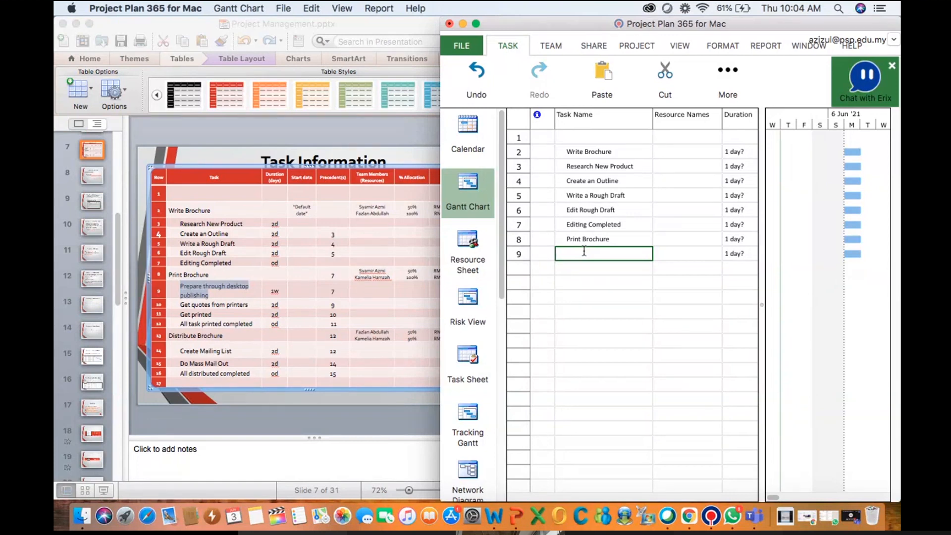
left_click(202, 287)
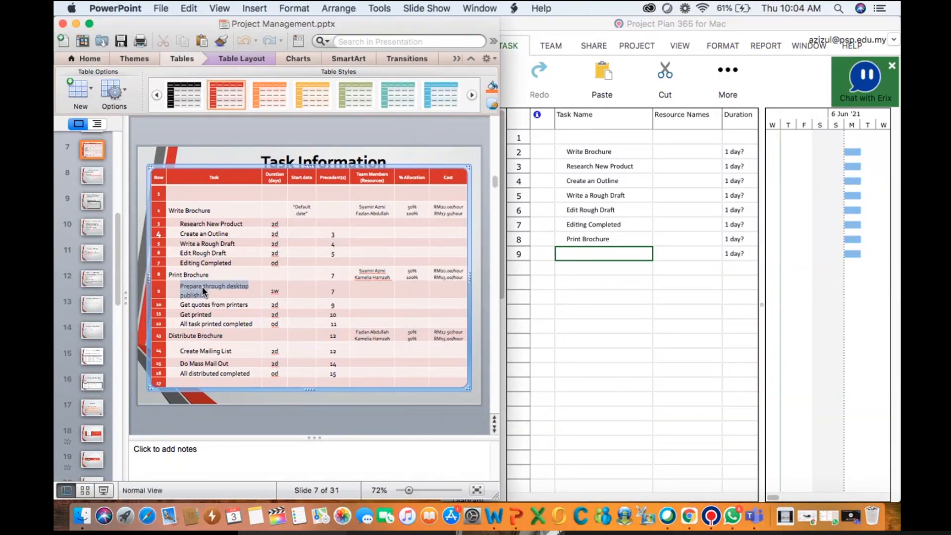
right_click(202, 286)
left_click(187, 298)
triple_click(188, 289)
right_click(188, 290)
left_click(213, 266)
right_click(587, 252)
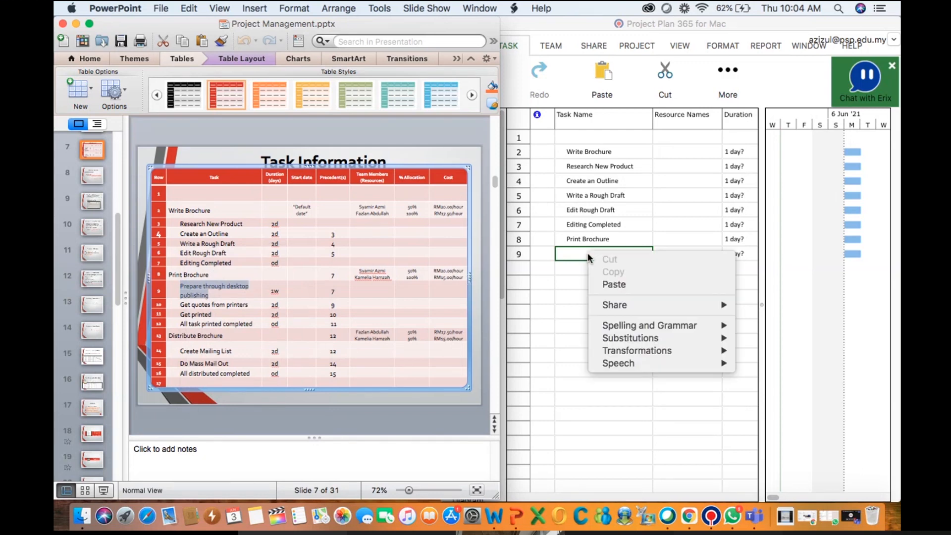
left_click(607, 283)
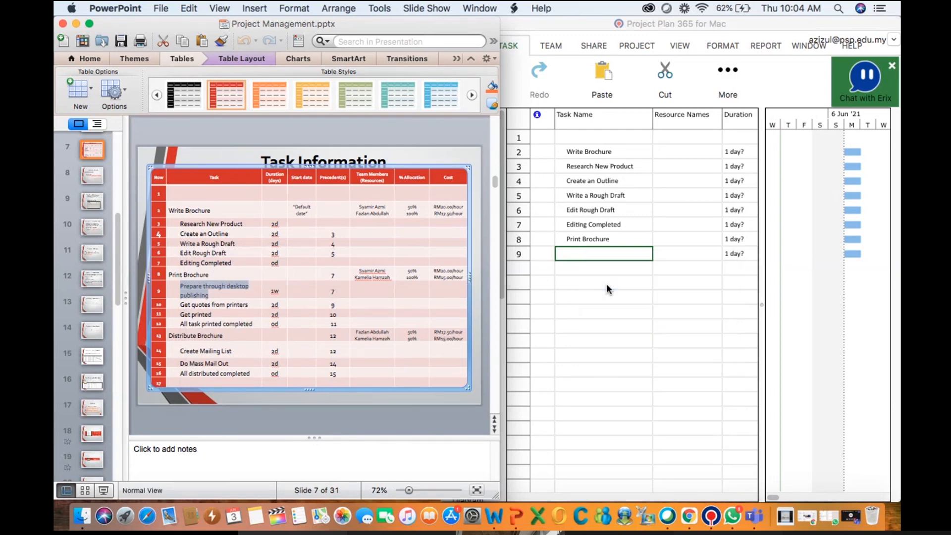
left_click(612, 249)
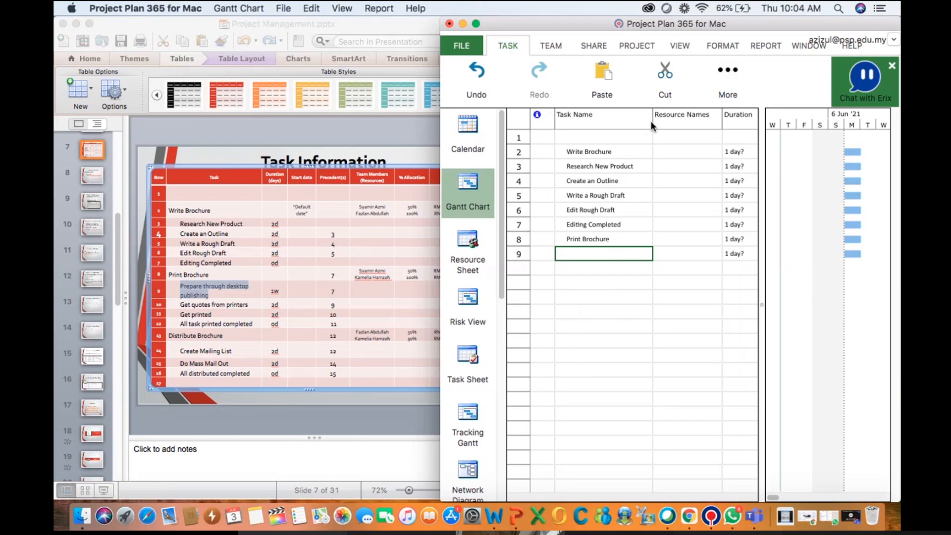
Try typing Prepare Through Desktop Publishing into the ninth task row, then clear that cell
left_click(571, 253)
type("Prepare Through")
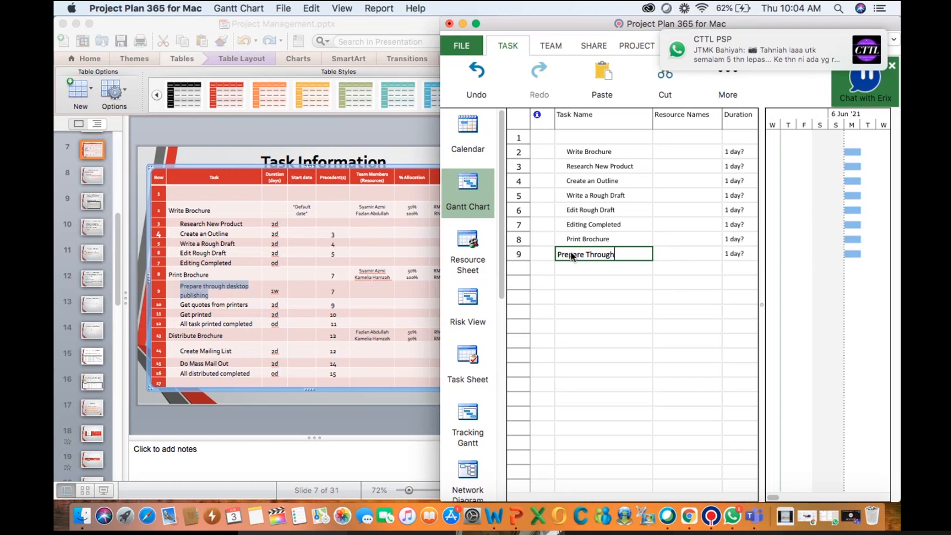
type("Des")
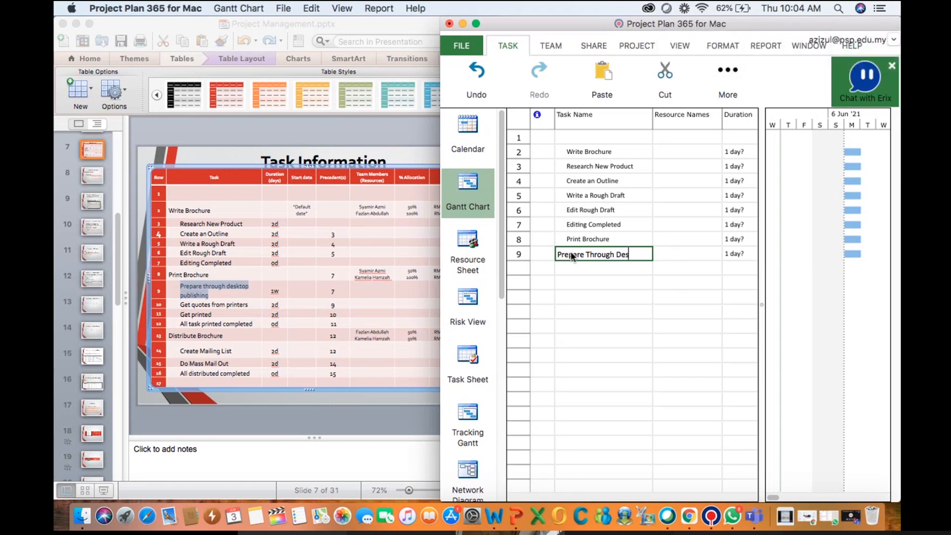
type("ktop P")
type("ublishing")
left_click(568, 269)
left_click(577, 254)
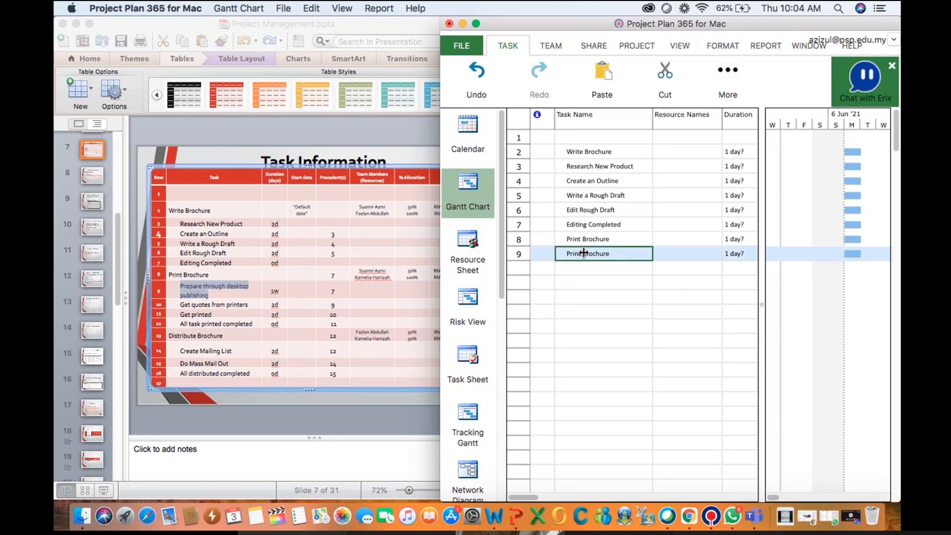
key("BackSpace")
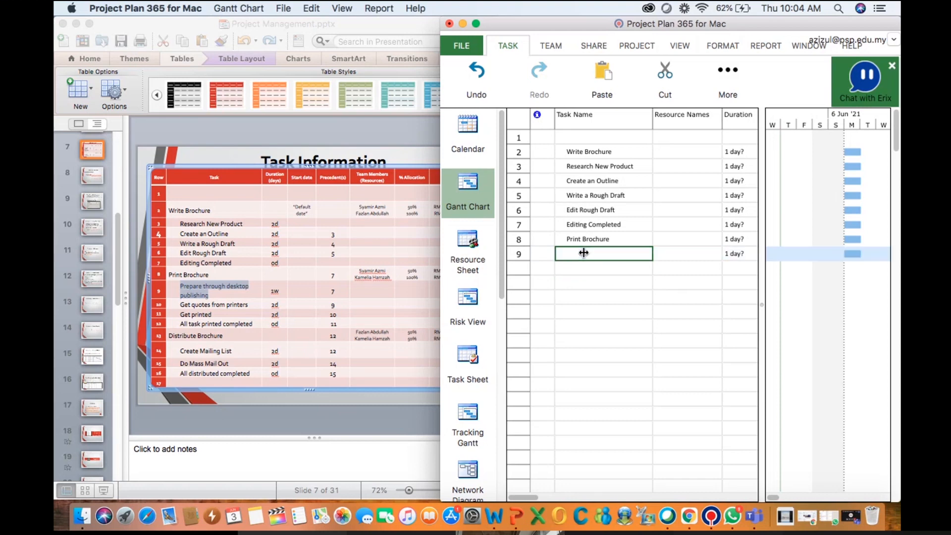
Copy Prepare through desktop publishing from the slide's table and paste it as the ninth task
left_click(193, 290)
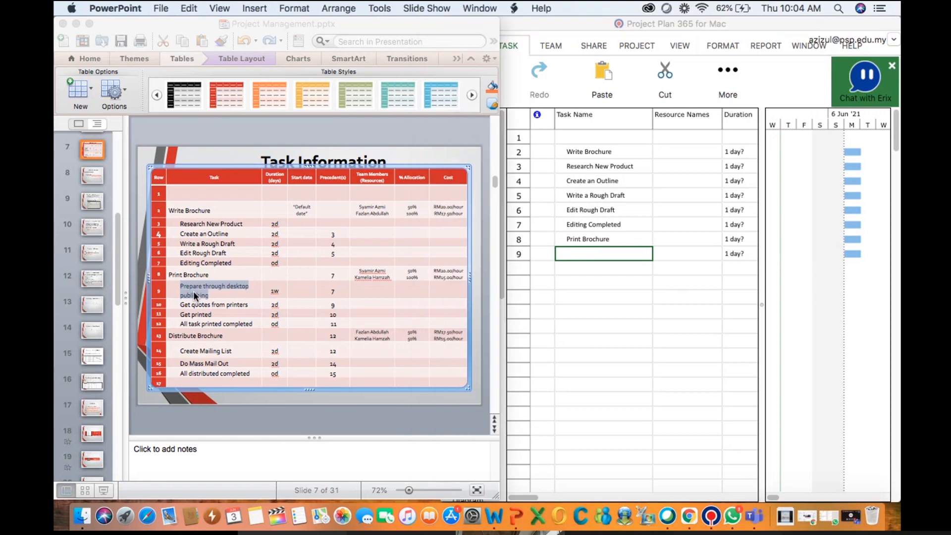
right_click(193, 290)
left_click(217, 266)
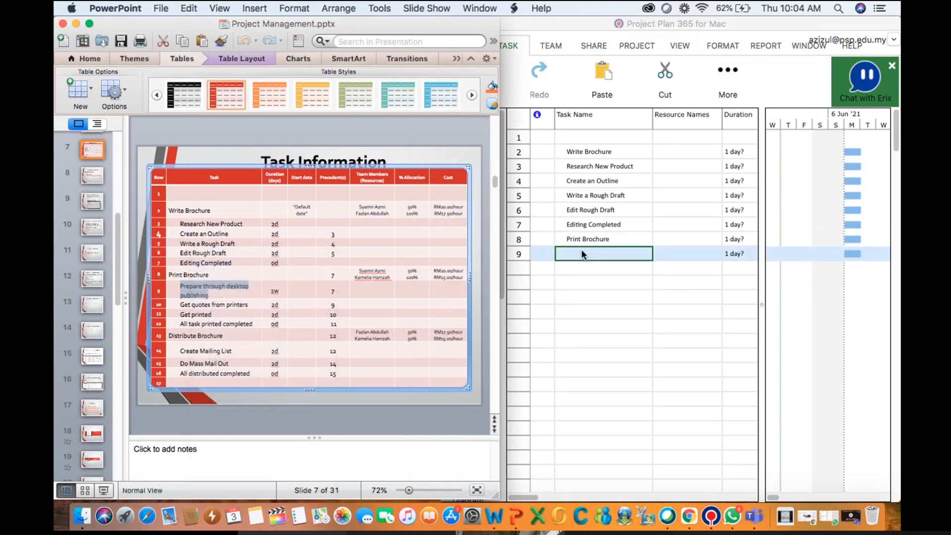
left_click(581, 248)
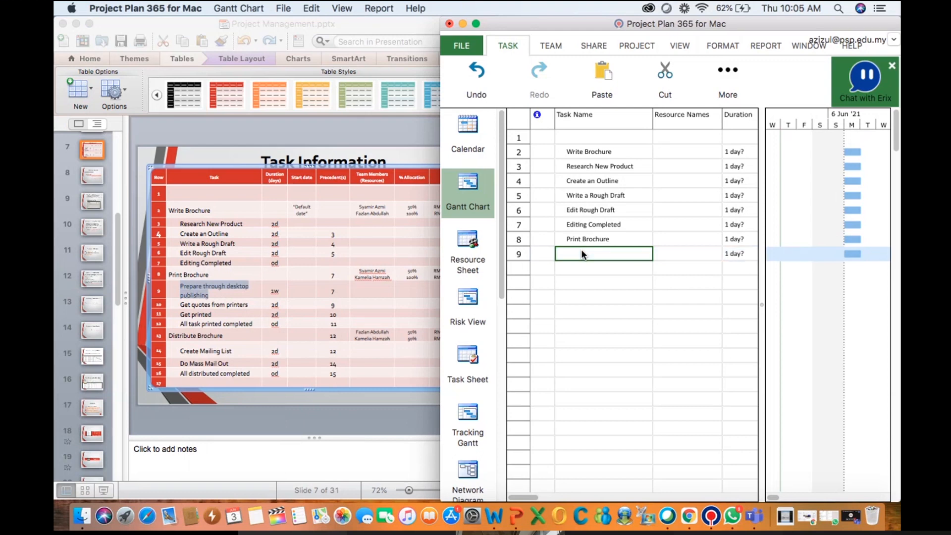
right_click(581, 249)
left_click(613, 247)
key("Return")
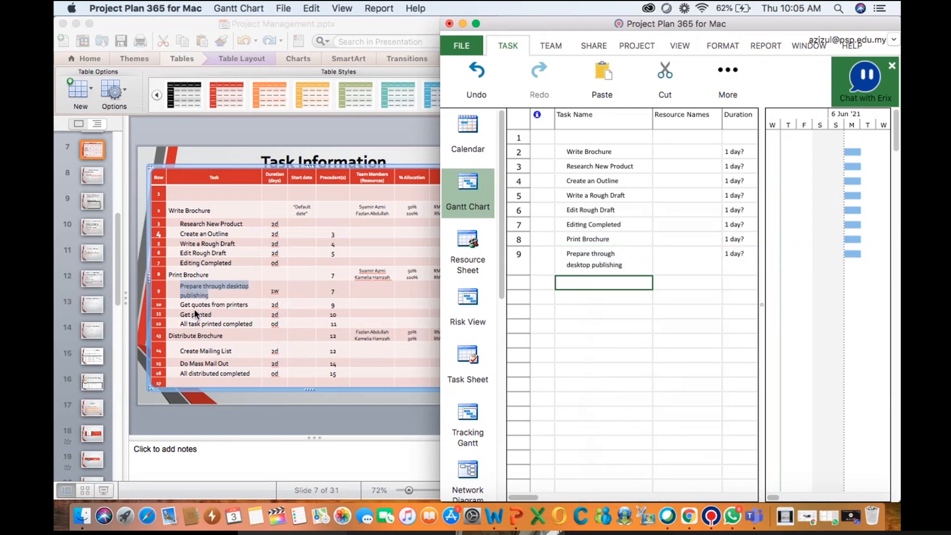
Copy Get quotes from printers and Get printed from the slide and paste them as tasks 10 and 11
triple_click(195, 308)
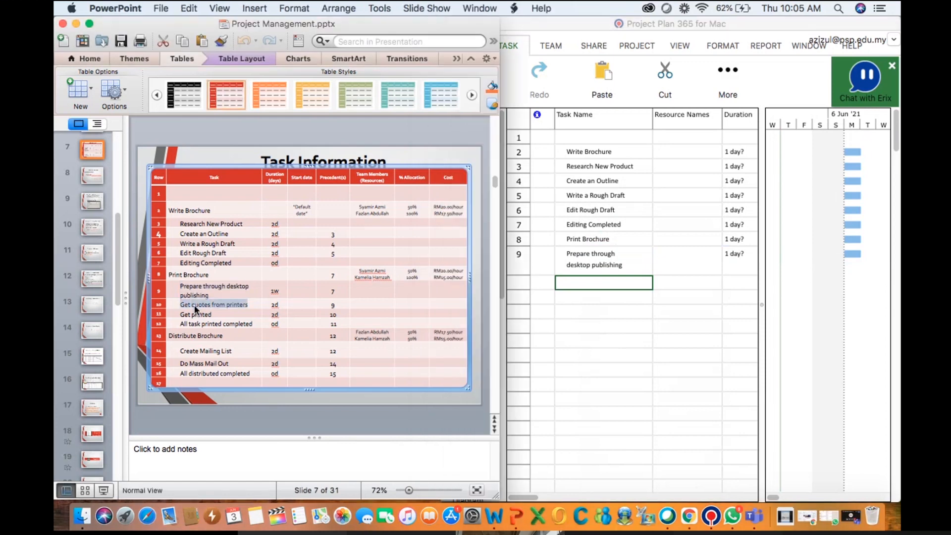
left_click(574, 282)
right_click(573, 283)
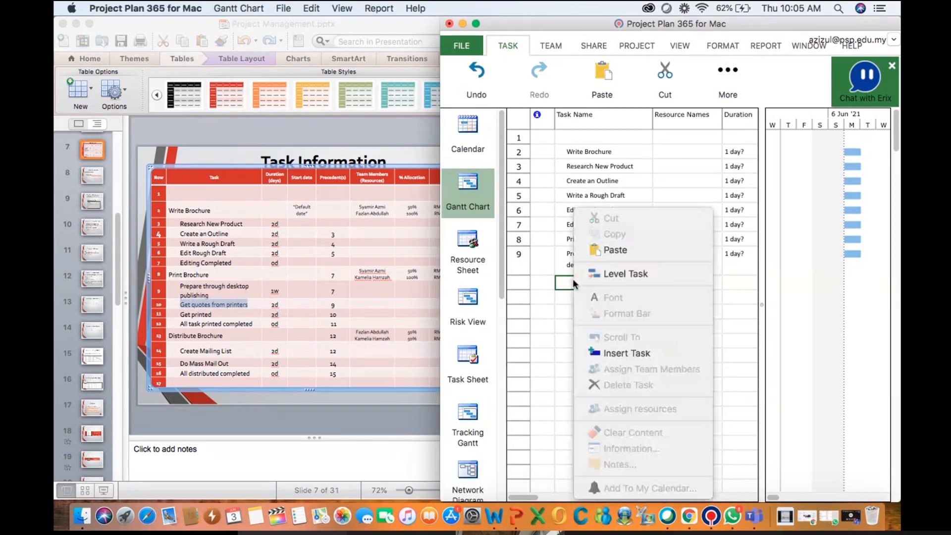
left_click(620, 245)
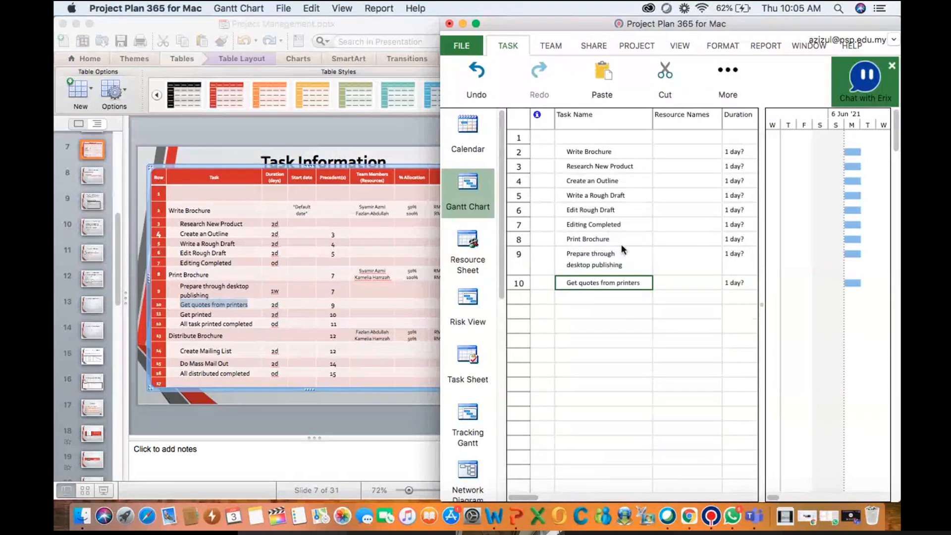
triple_click(198, 315)
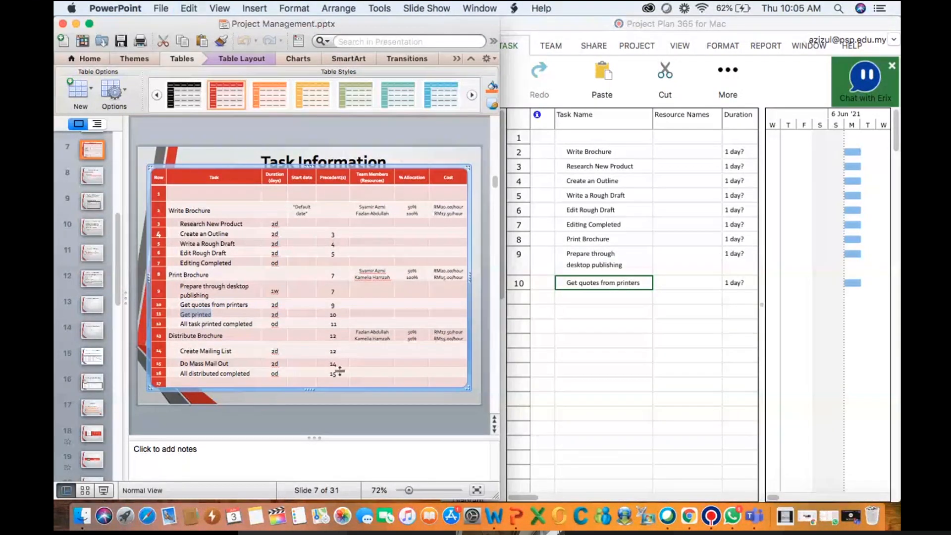
left_click(580, 296)
key("super+v")
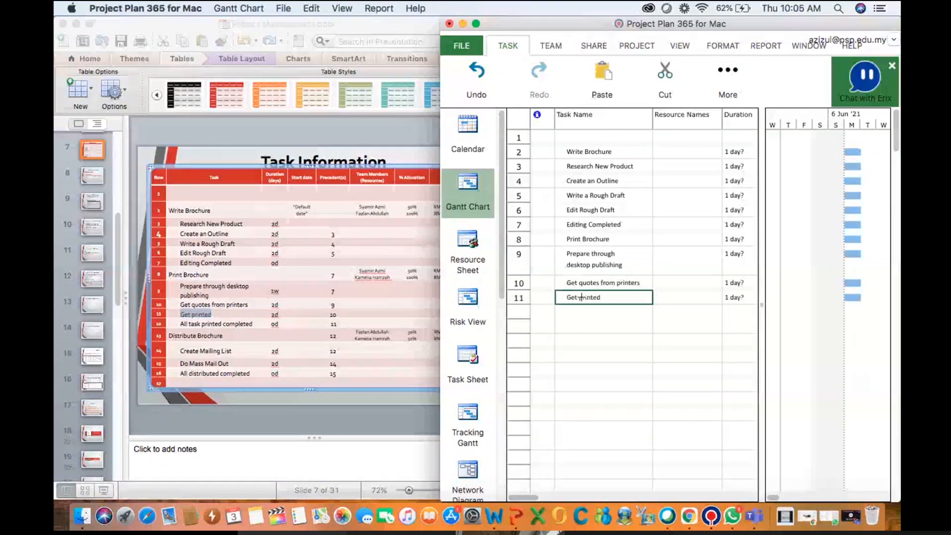
Copy All task printed completed and Distribute Brochure from the slide and paste them as tasks 12 and 13
triple_click(197, 323)
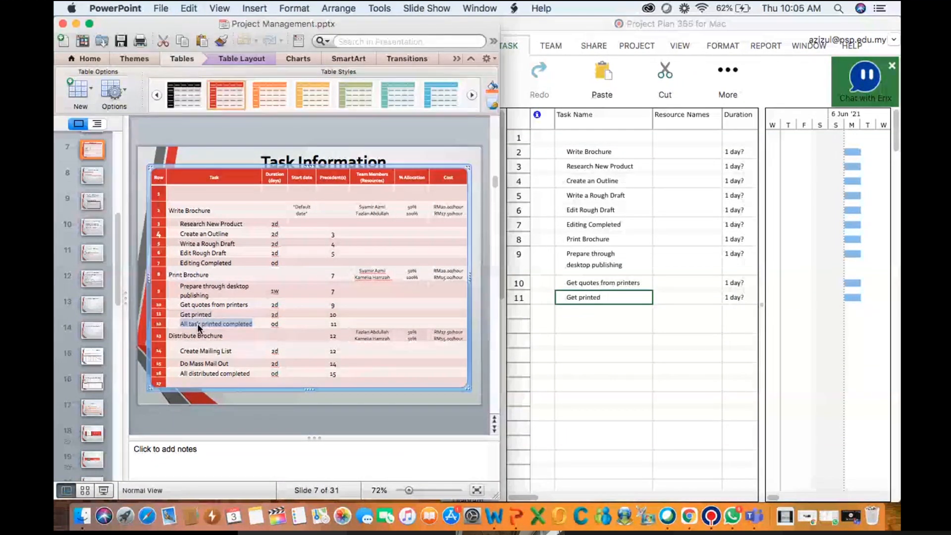
left_click(562, 313)
left_click(562, 313)
key("super+v")
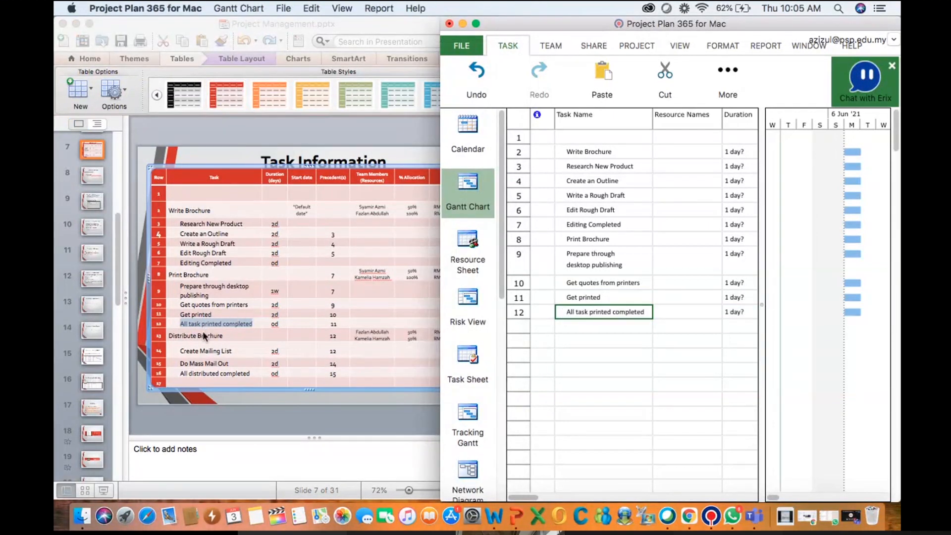
double_click(198, 336)
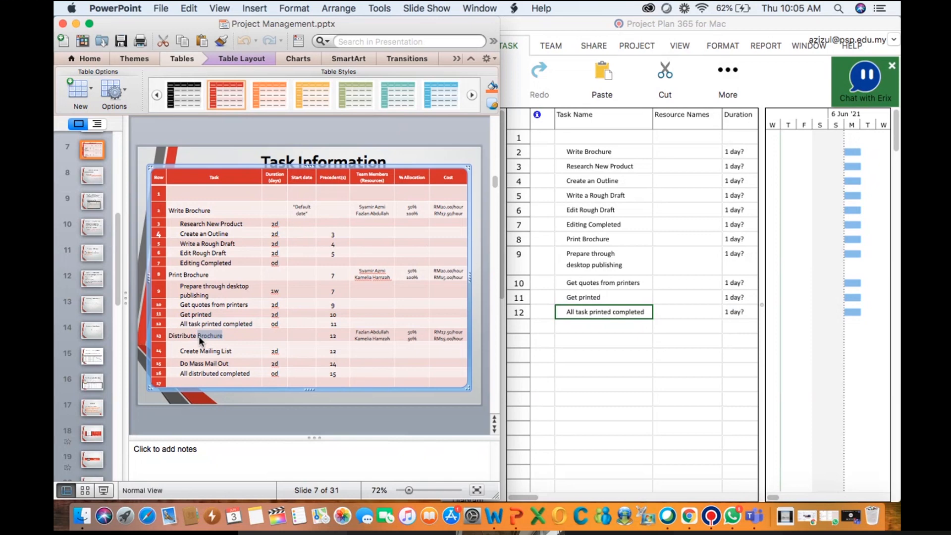
double_click(198, 336)
triple_click(199, 335)
triple_click(198, 336)
key("super+c")
left_click(584, 328)
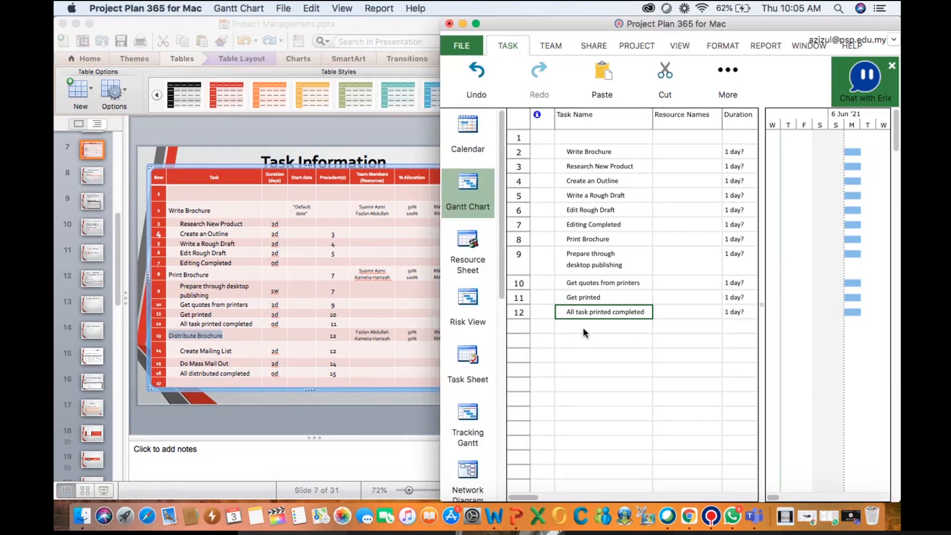
key("super+v")
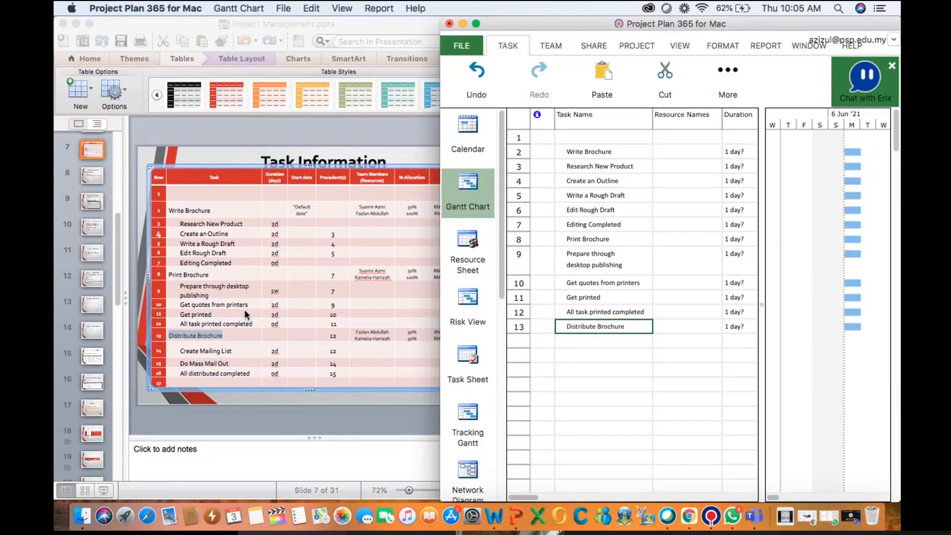
Copy Create Mailing List and Do Mass Mail Out from the slide and paste them as tasks 14 and 15
triple_click(200, 348)
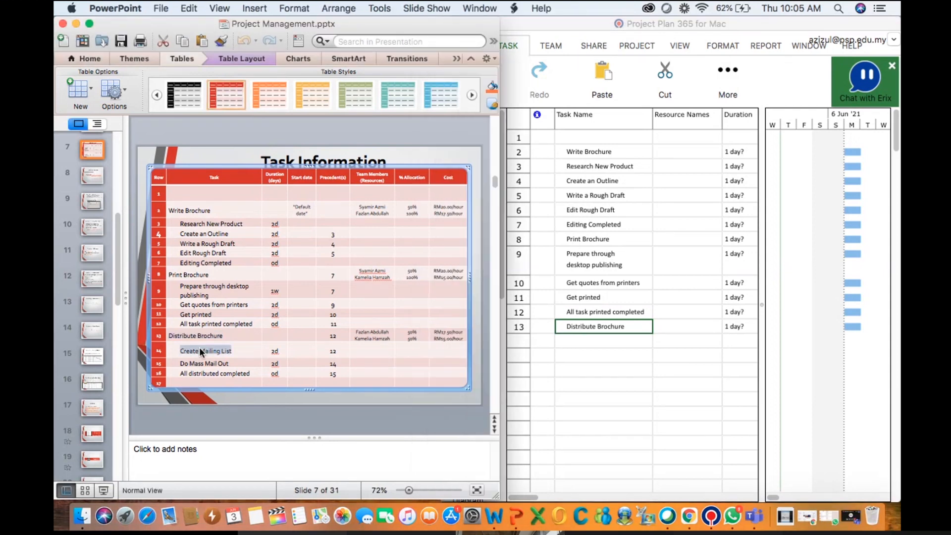
key("super+c")
left_click(593, 340)
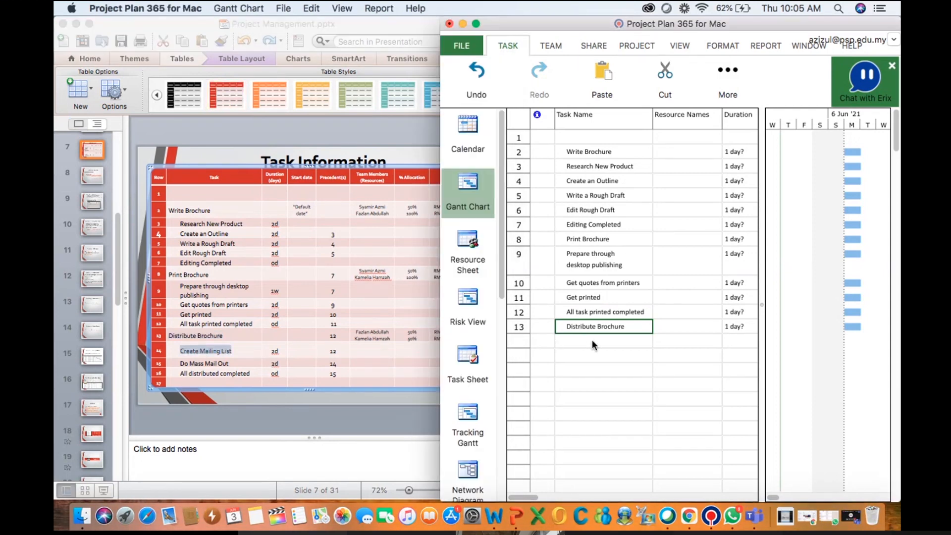
key("super+v")
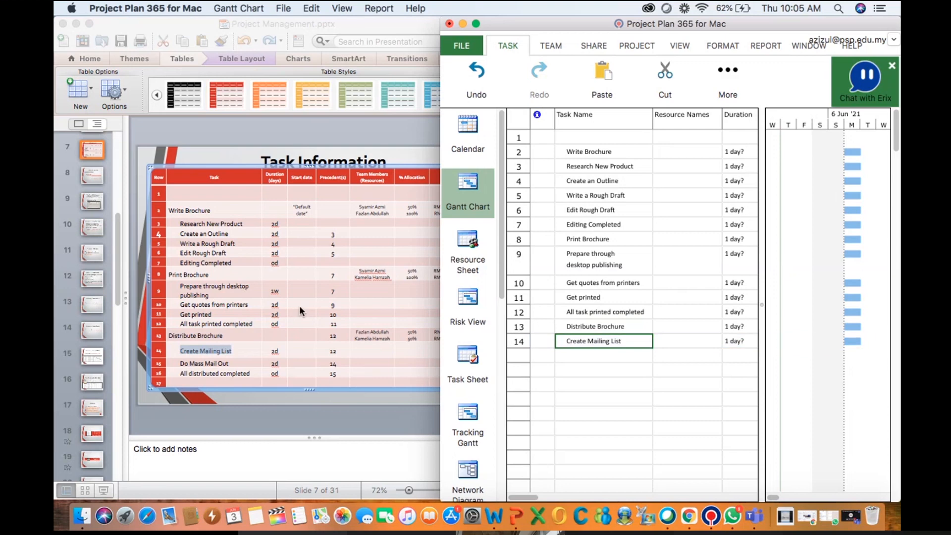
left_click(208, 364)
triple_click(208, 364)
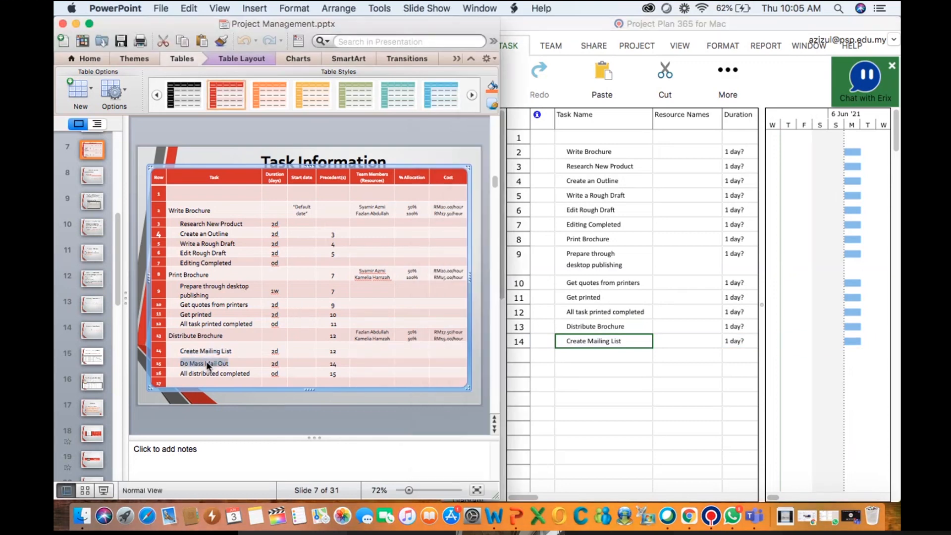
left_click(573, 354)
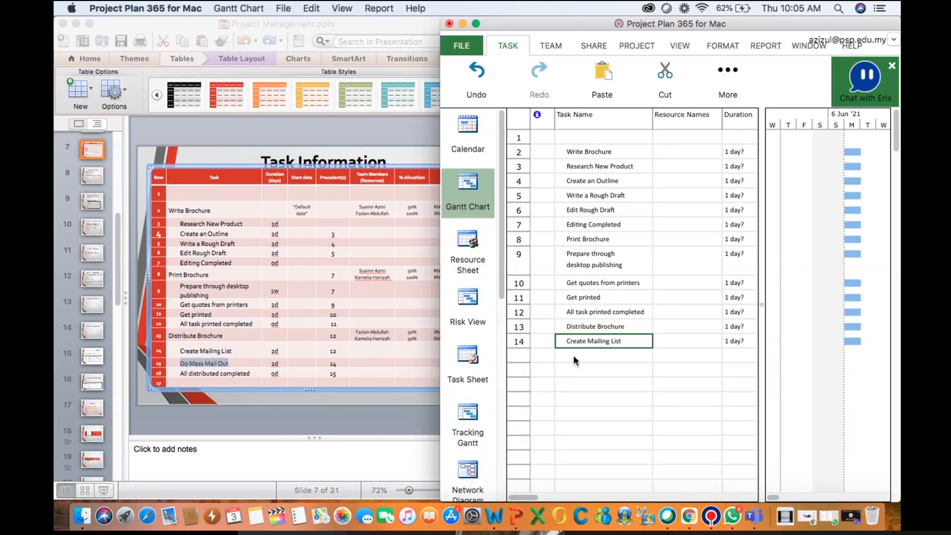
key("super+v")
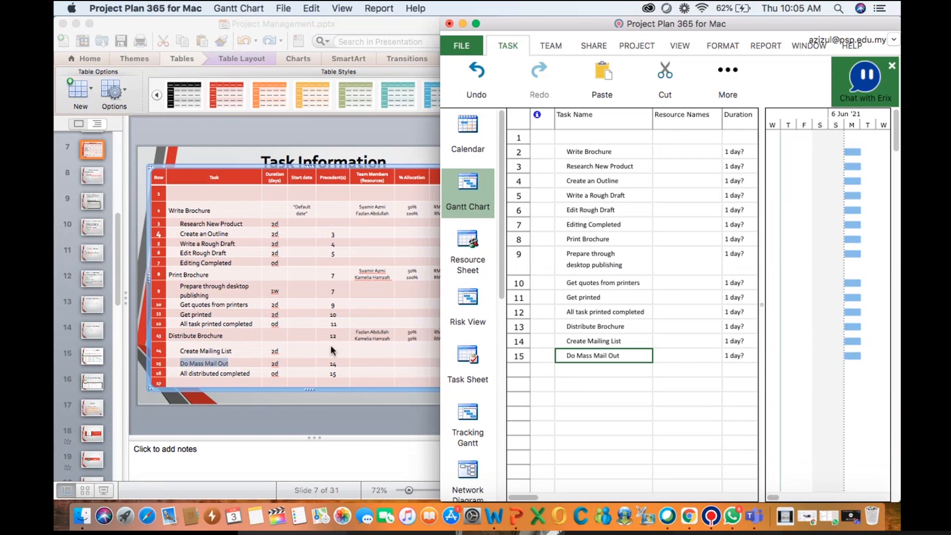
Copy All distributed completed from the slide and paste it as task 16
triple_click(233, 372)
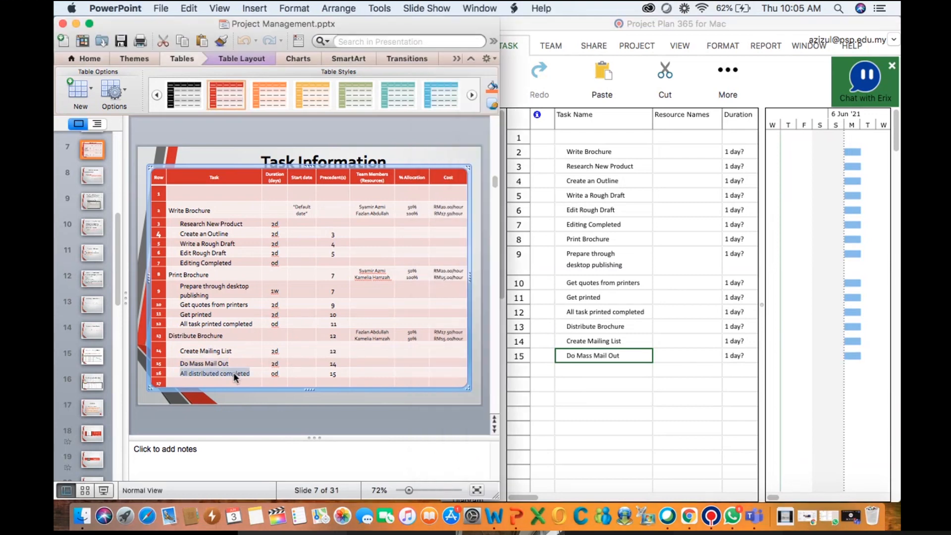
left_click(575, 370)
left_click(574, 371)
key("super+v")
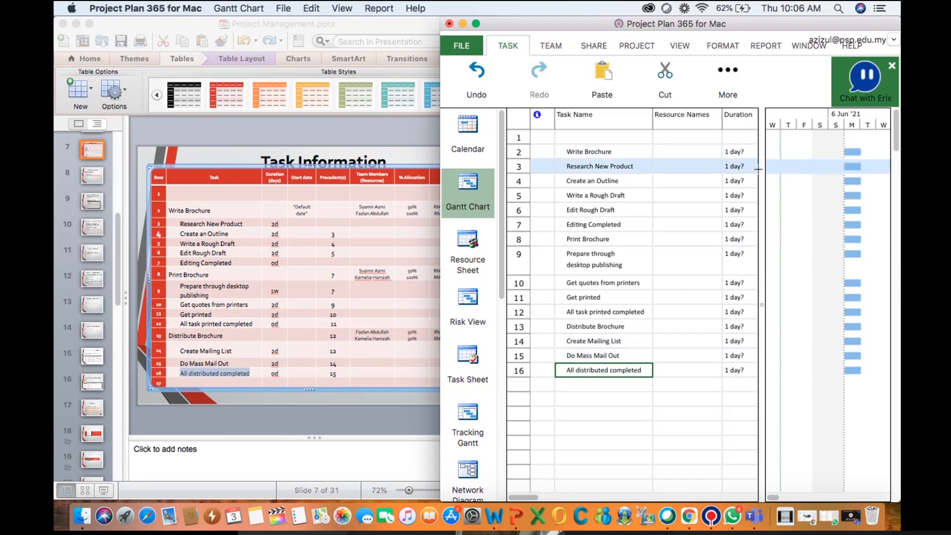
Set the duration of Research New Product to 2 days in its task information
left_click(726, 168)
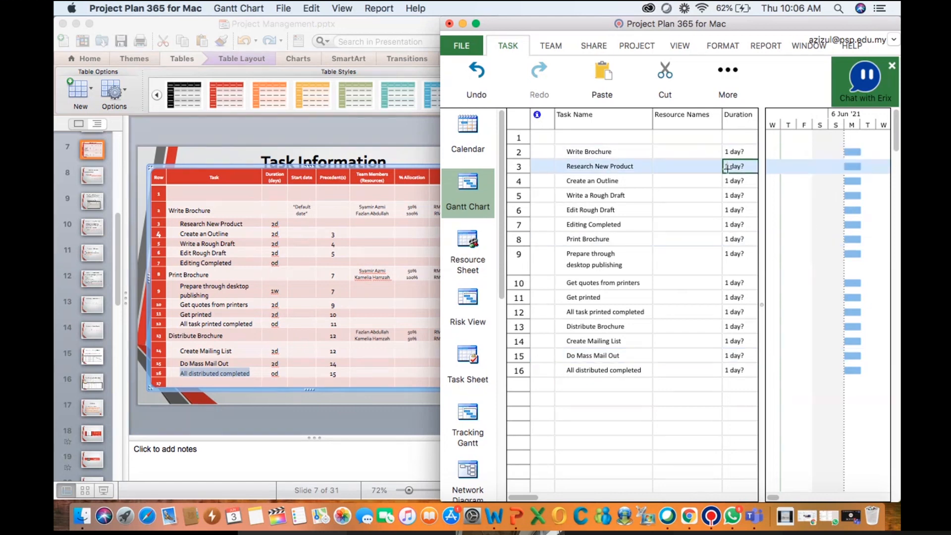
double_click(729, 166)
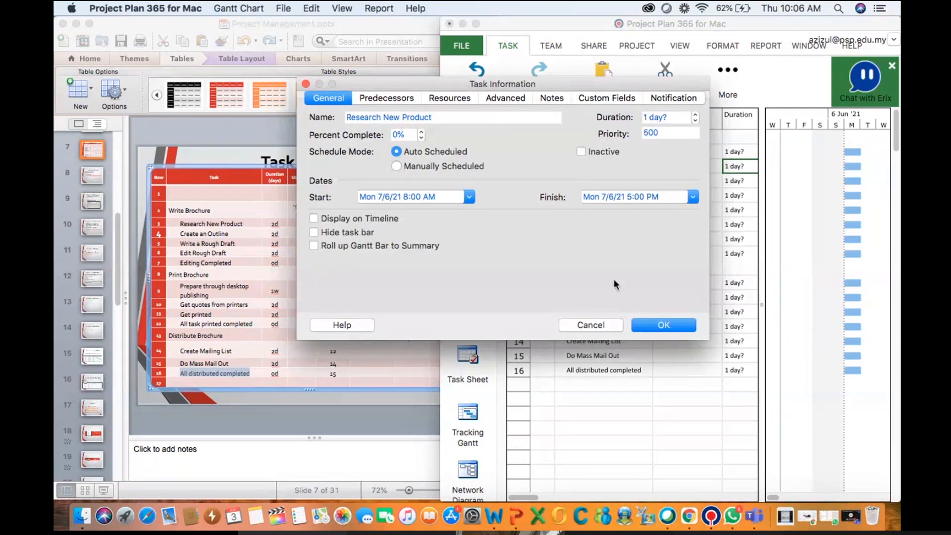
left_click(696, 117)
left_click(638, 325)
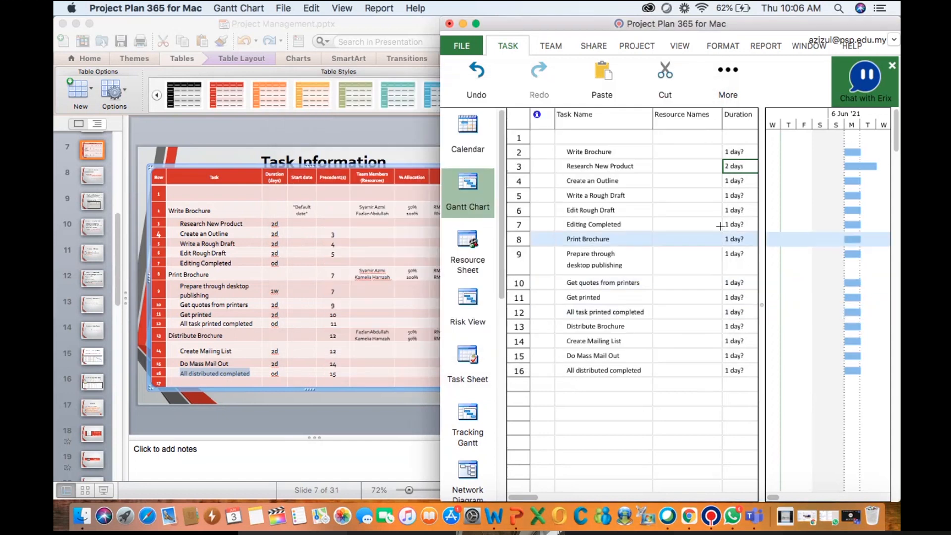
Set the duration of Create an Outline to 2 days in its task information
left_click(733, 180)
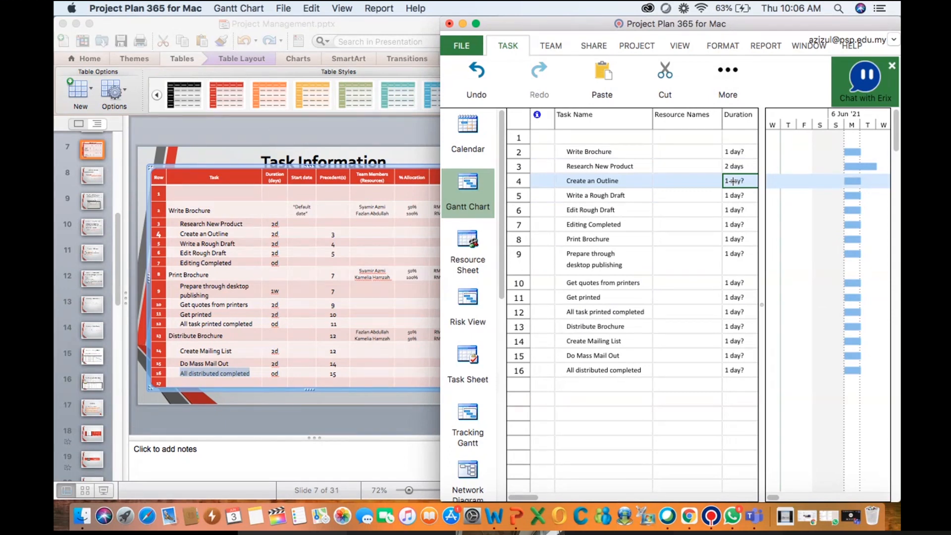
double_click(734, 181)
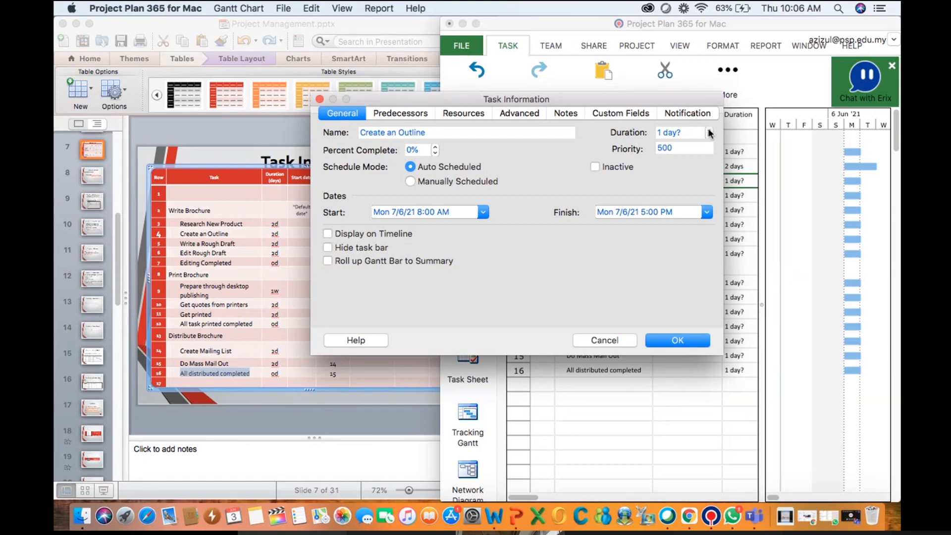
left_click(710, 132)
left_click(670, 339)
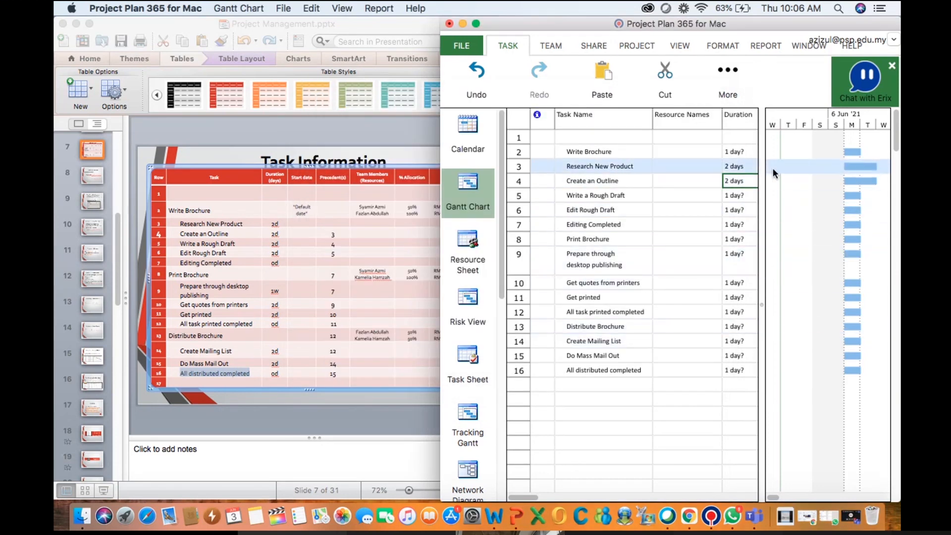
Set the duration of Write a Rough Draft to 2 days in its task information
left_click(741, 195)
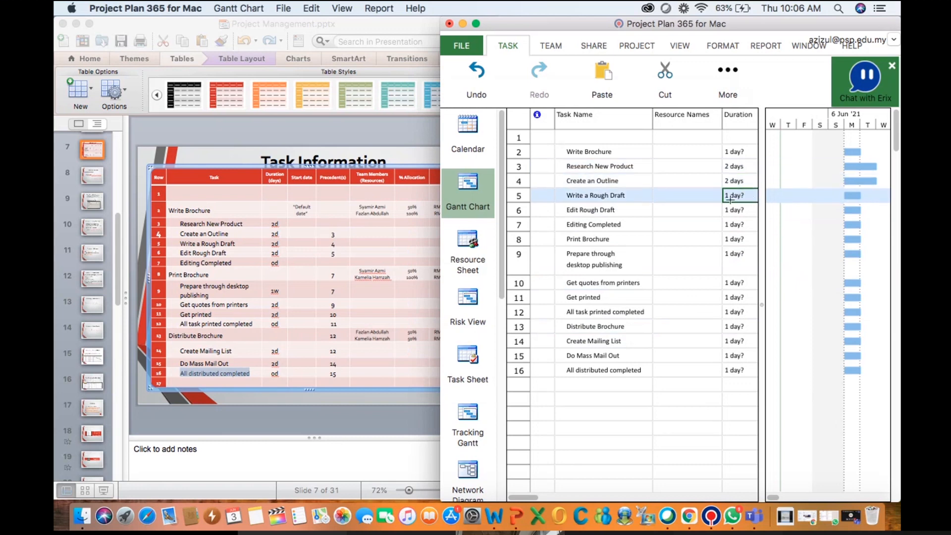
double_click(731, 201)
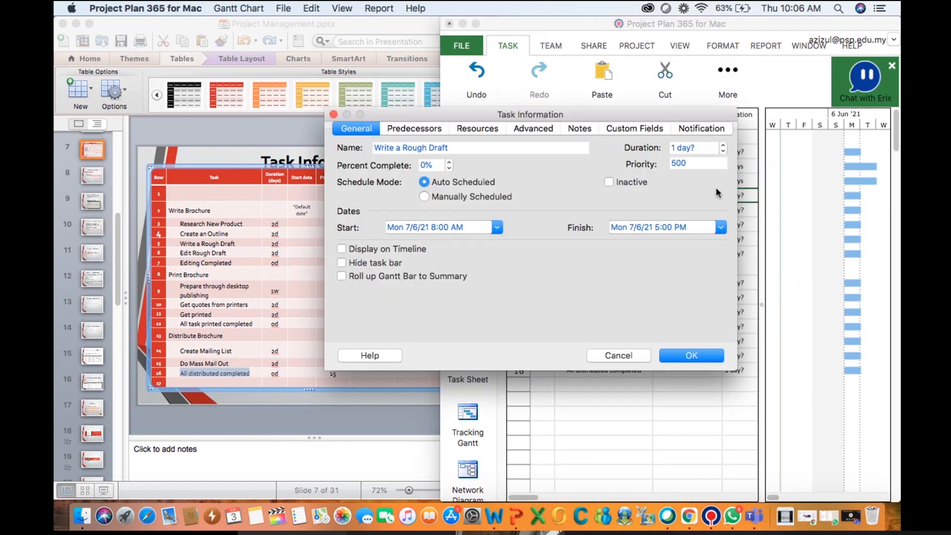
left_click(723, 144)
left_click(697, 354)
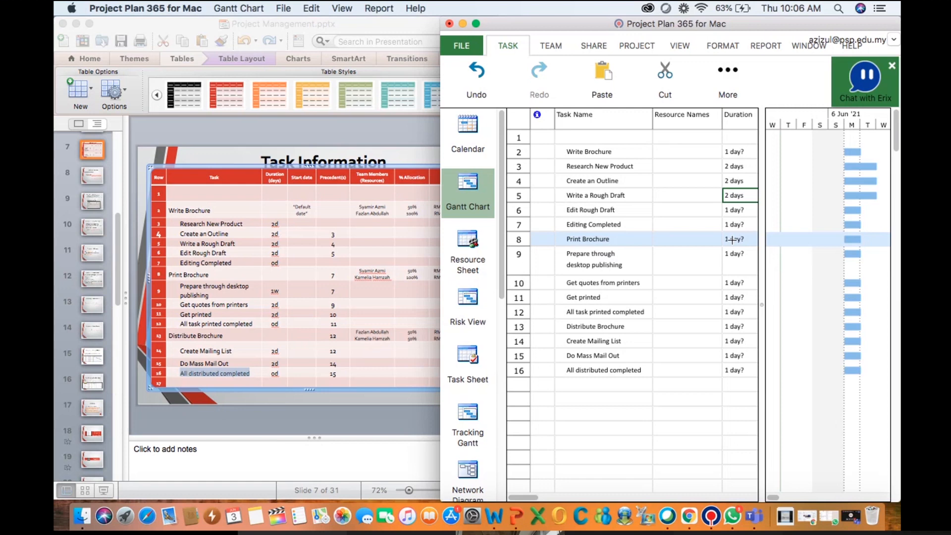
Set the duration of Edit Rough Draft to 2 days in its task information
double_click(731, 210)
left_click(737, 160)
left_click(737, 160)
left_click(710, 371)
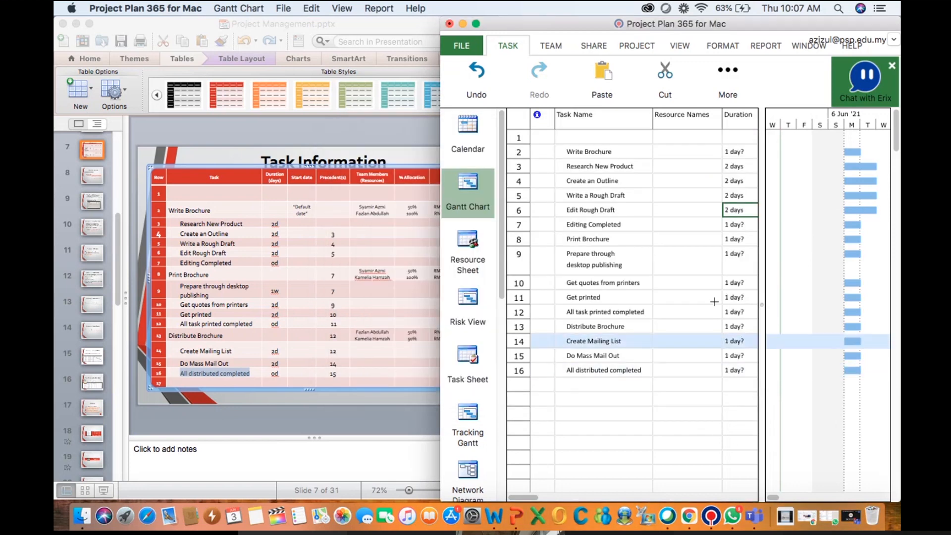
Set the duration of Editing Completed to 0 days in its task information
left_click(734, 226)
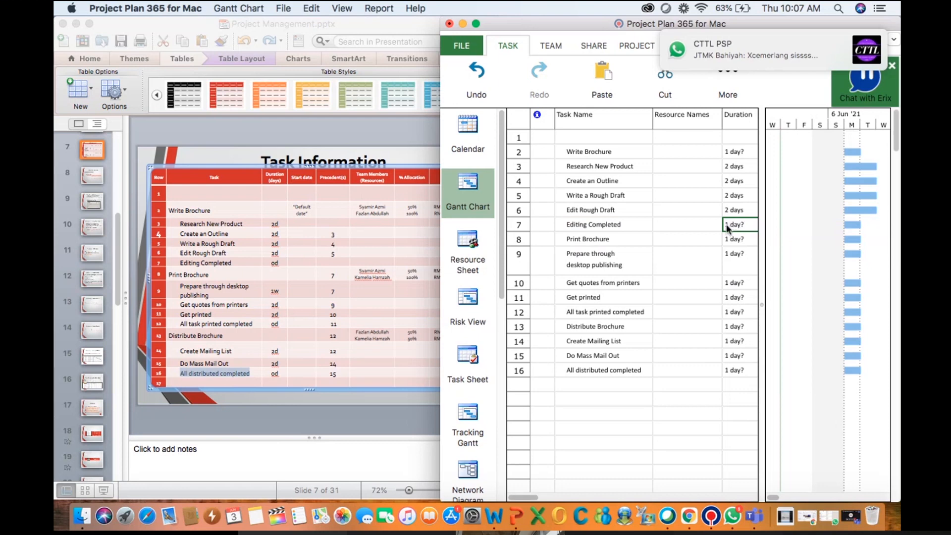
double_click(726, 226)
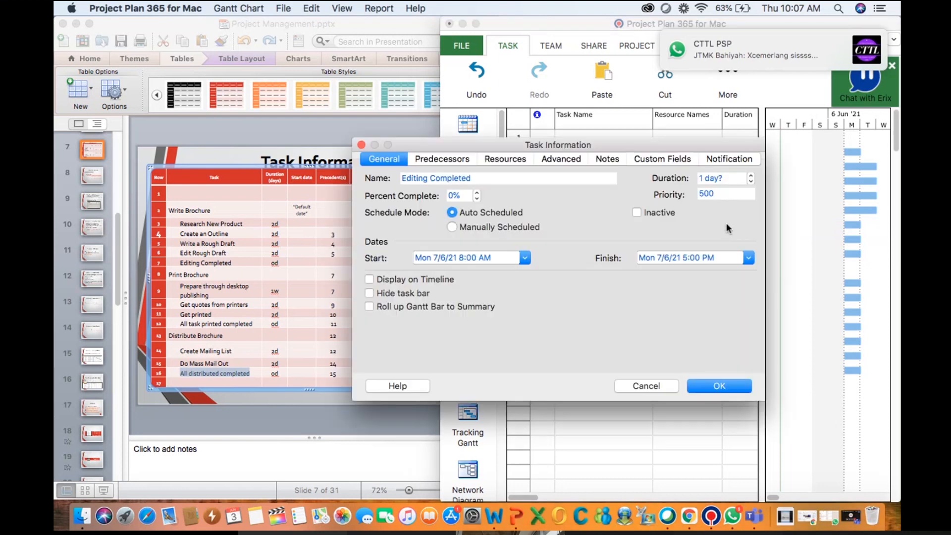
left_click(750, 181)
left_click(708, 384)
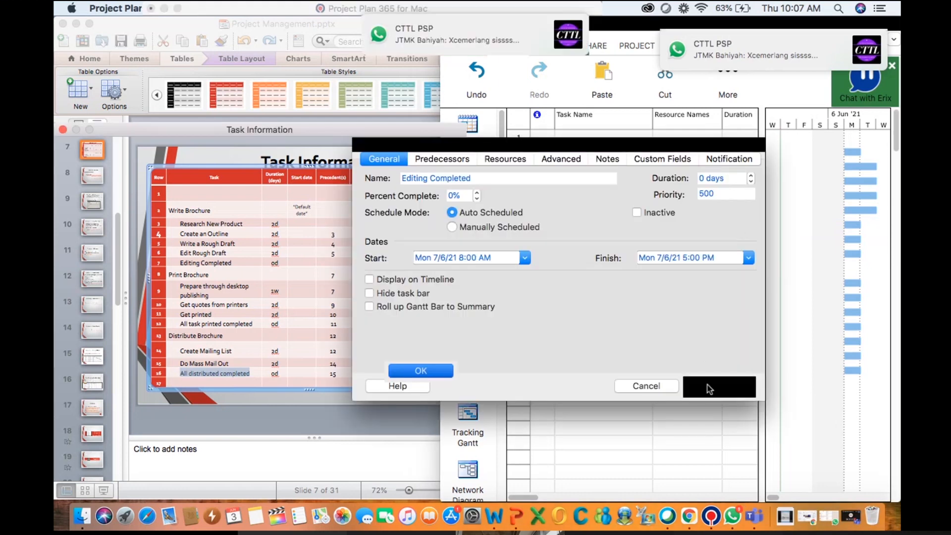
left_click(719, 401)
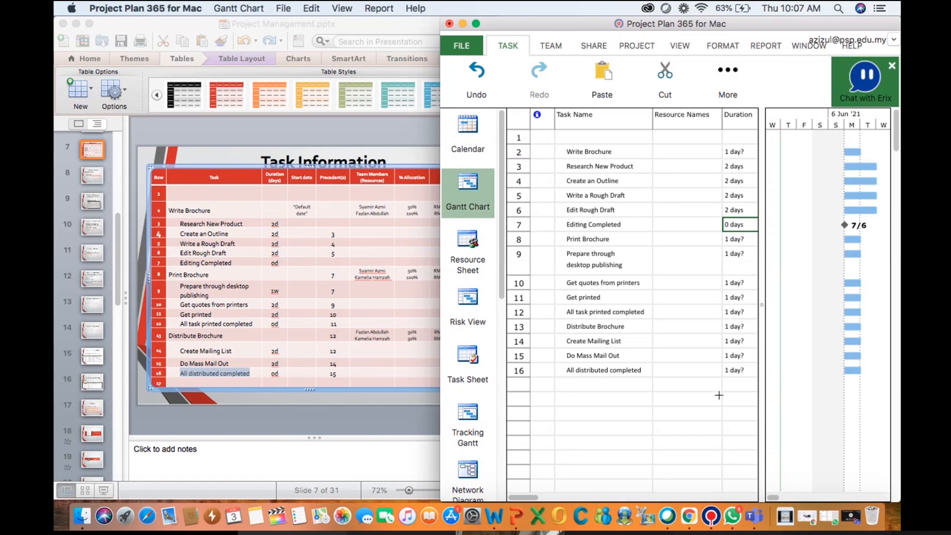
Set the duration of Prepare through desktop publishing to 1 wk in its task information
double_click(736, 257)
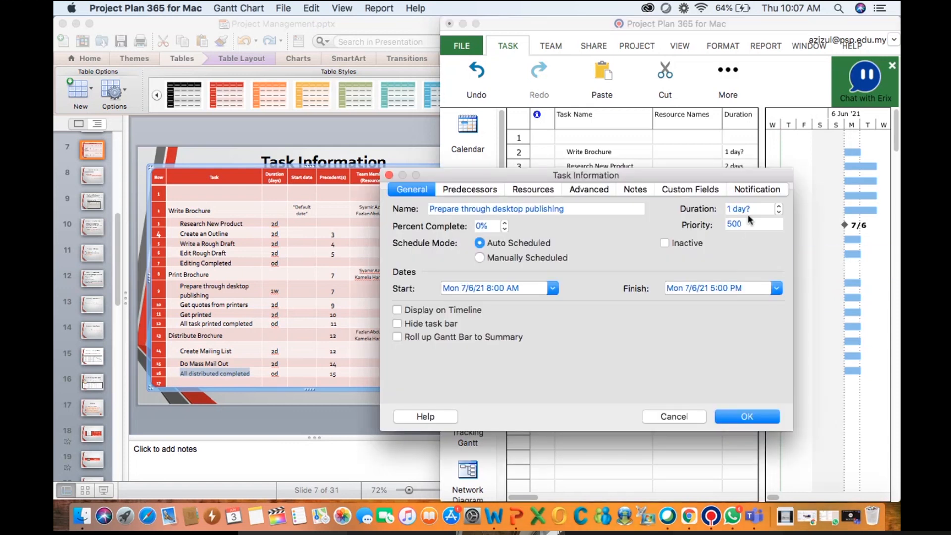
left_click(757, 209)
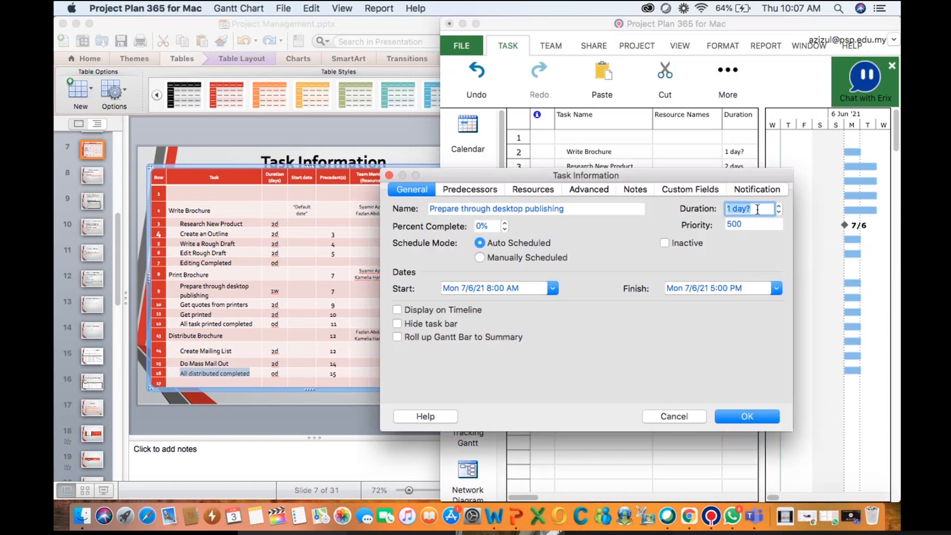
type("1 wk")
key("Return")
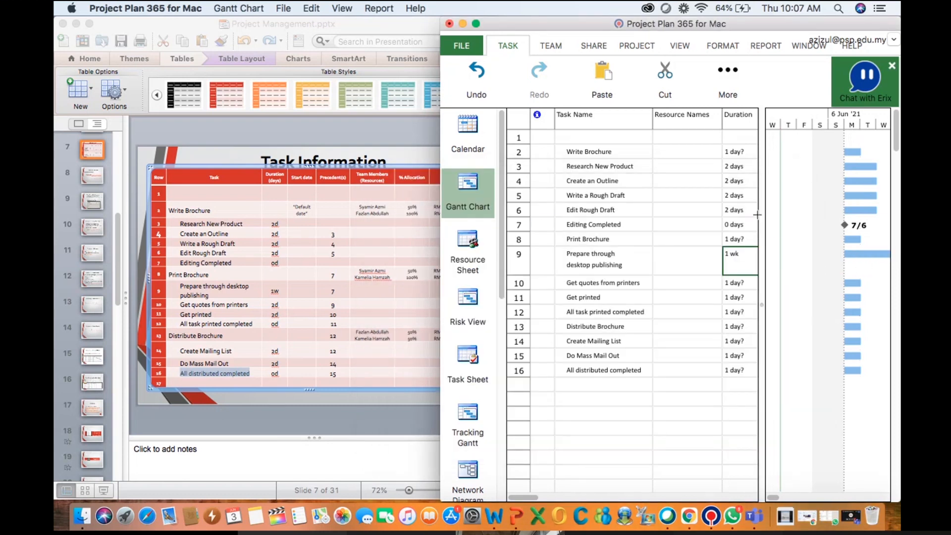
Try to set the duration of Get quotes from printers to 2 days directly in its cell
left_click(735, 283)
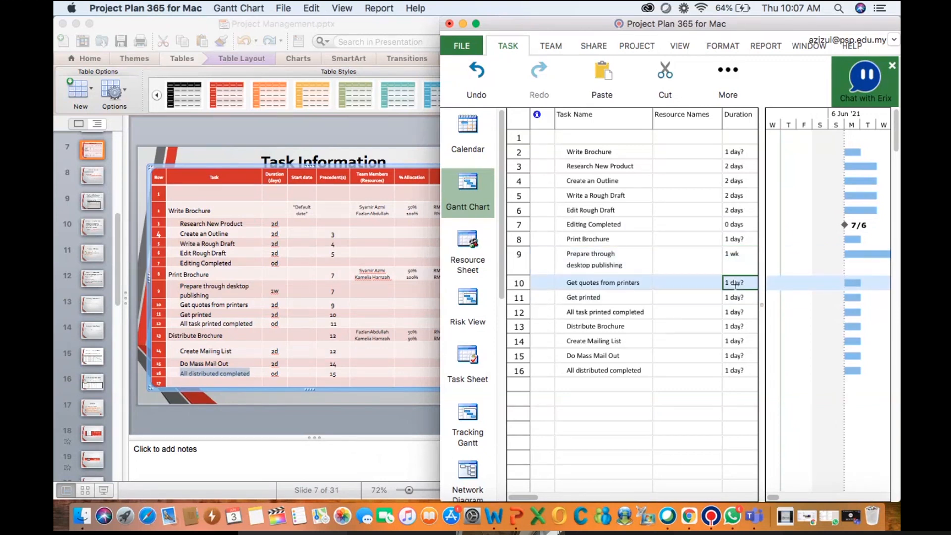
double_click(735, 284)
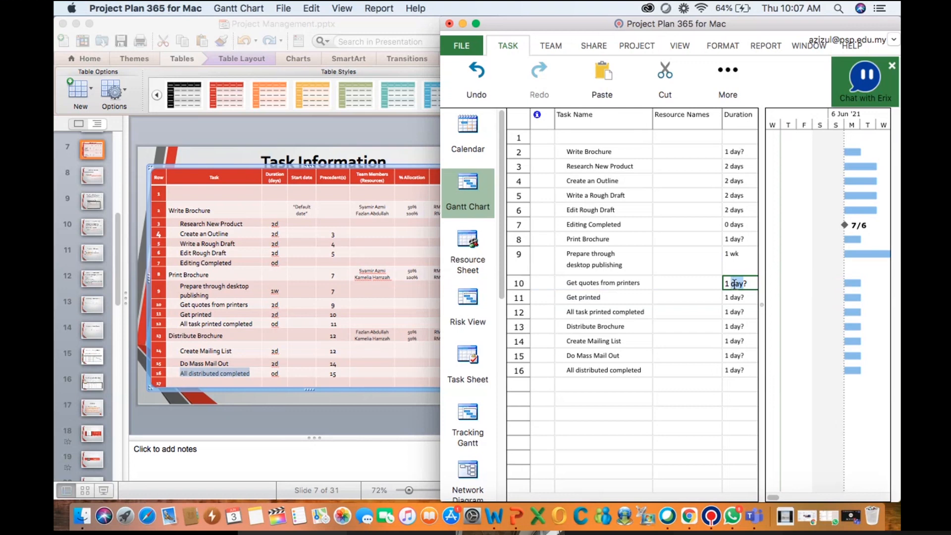
left_click(729, 283)
type("2")
key("Return")
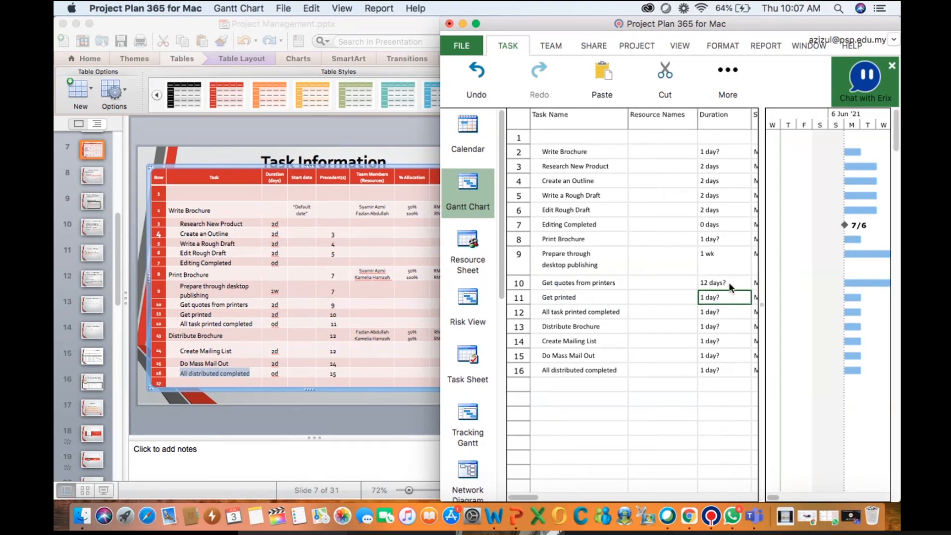
Set the duration of Get quotes from printers to 2 days in its task information
double_click(730, 284)
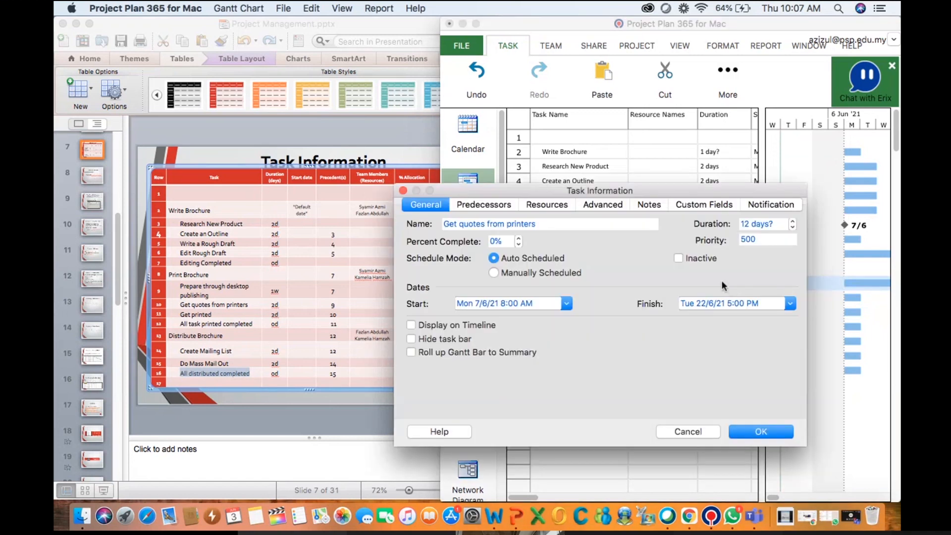
left_click(770, 226)
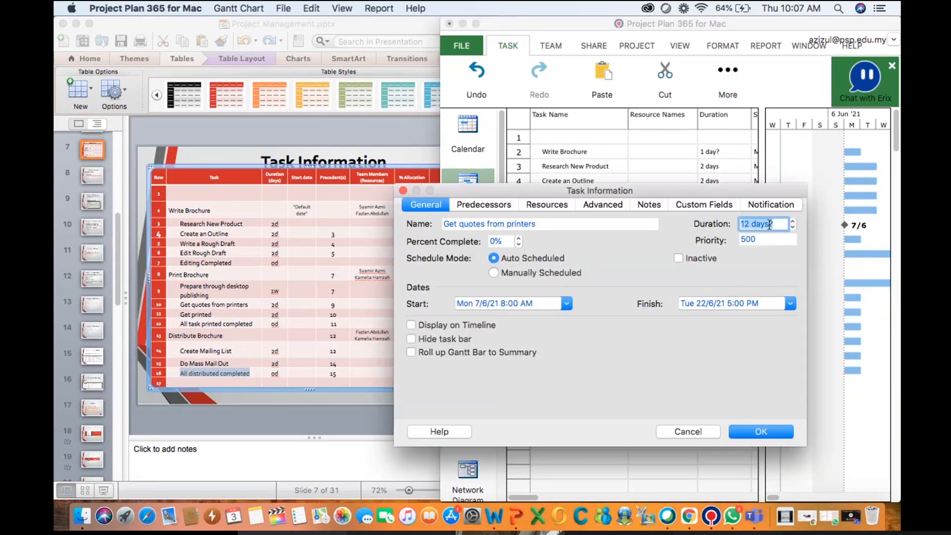
type("2day")
key("Return")
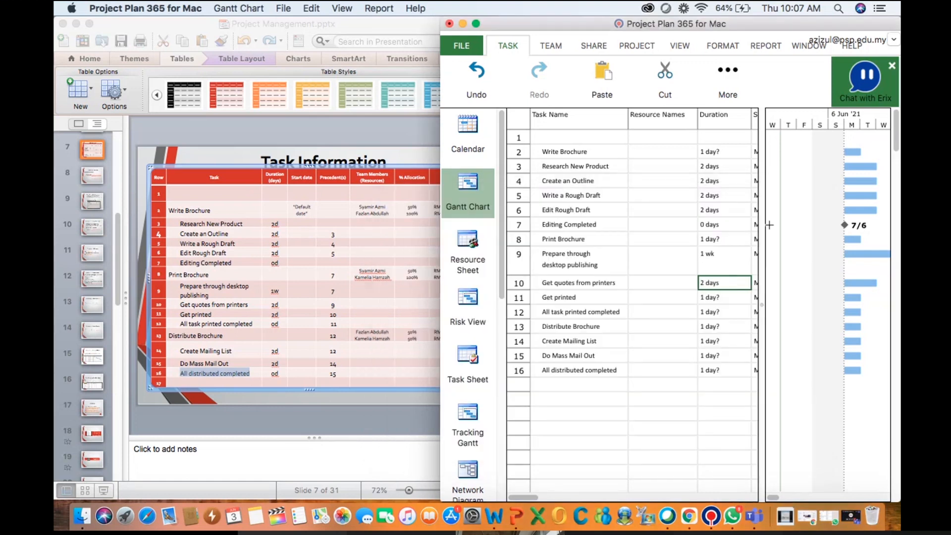
Set the duration of Get printed to 2 days, removing the estimate question mark
left_click(727, 300)
left_click(706, 296)
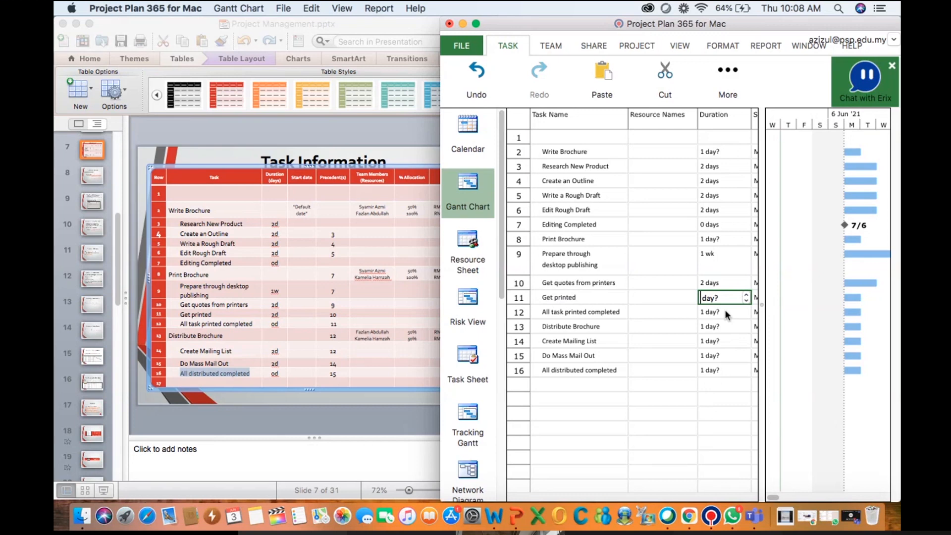
type("2")
left_click(725, 311)
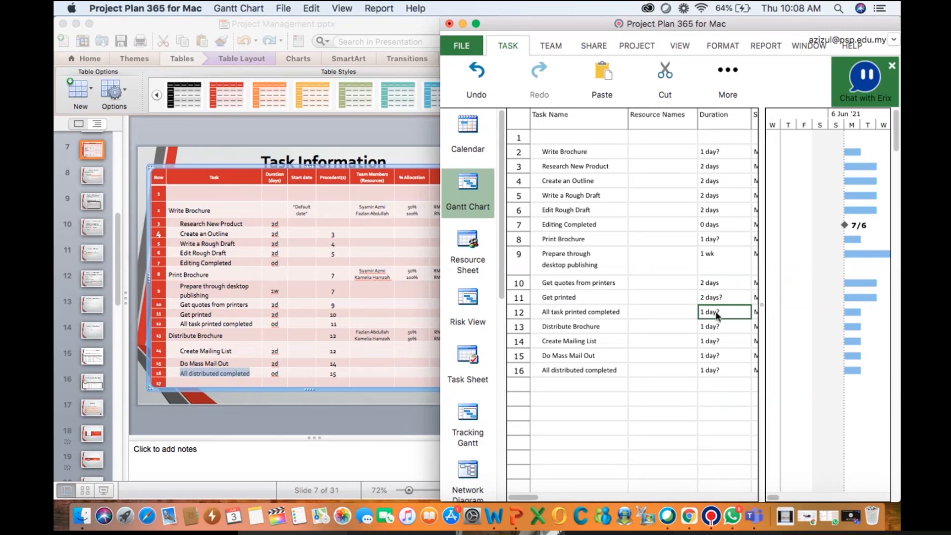
left_click(714, 296)
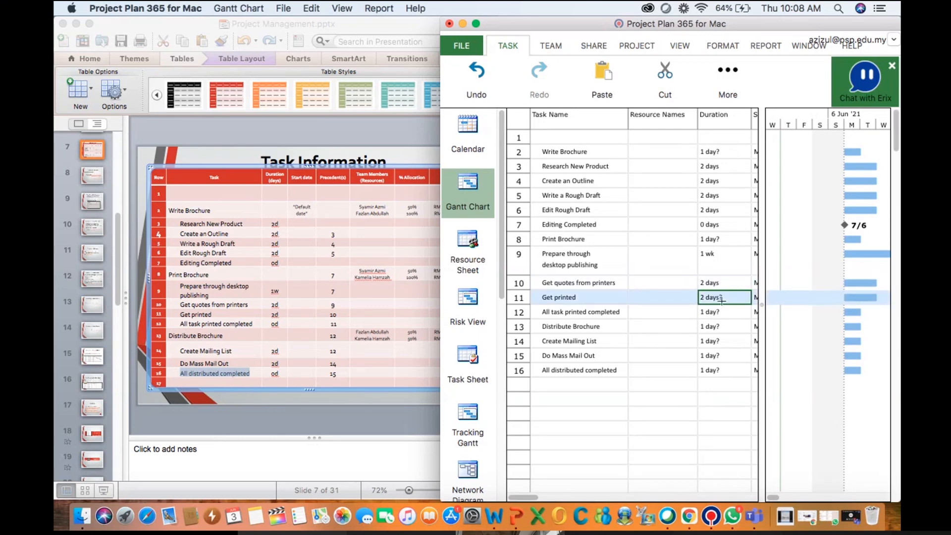
left_click(719, 297)
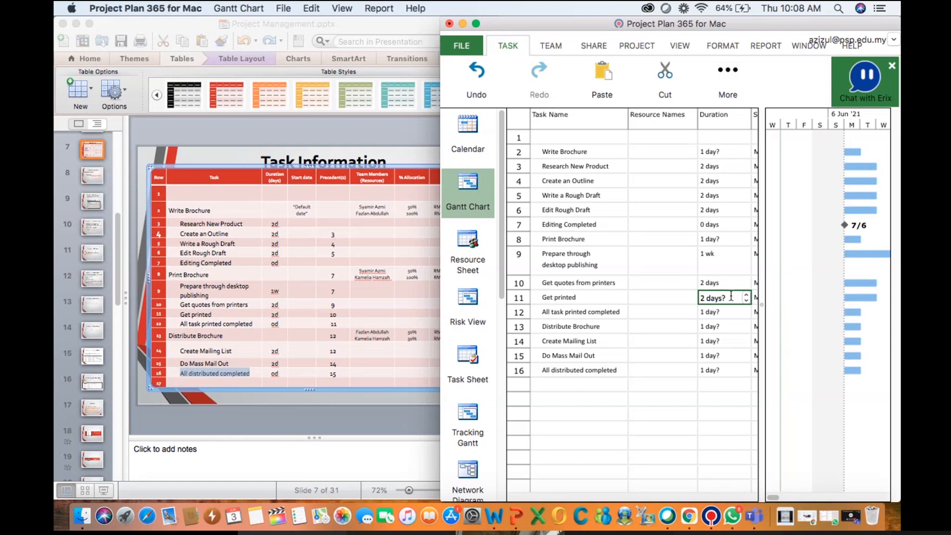
key("BackSpace")
left_click(712, 312)
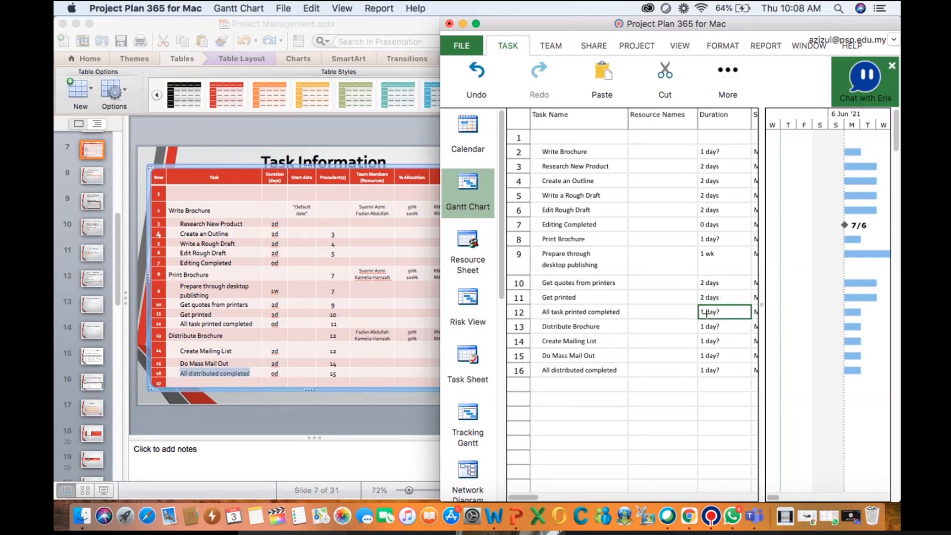
Set the duration of All task printed completed to 0 days in its task information
double_click(704, 312)
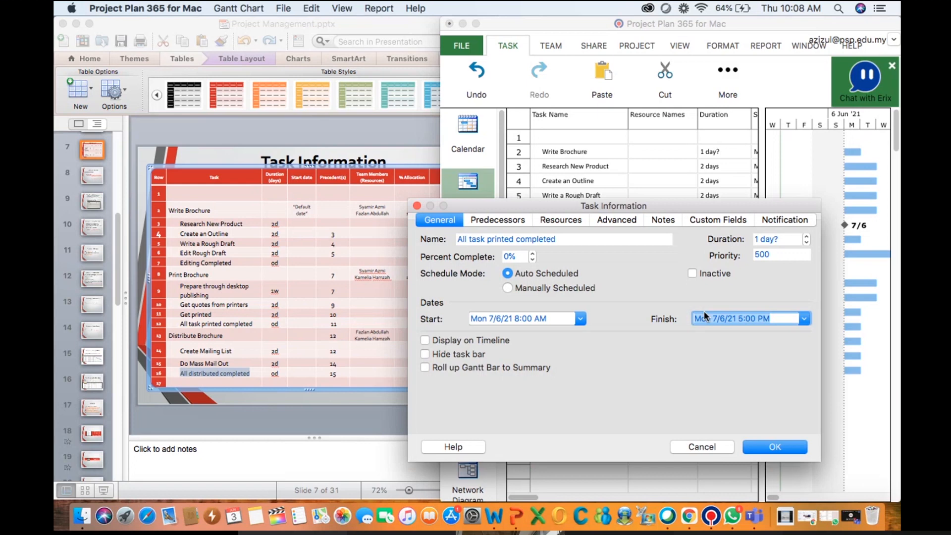
left_click(805, 242)
left_click(760, 449)
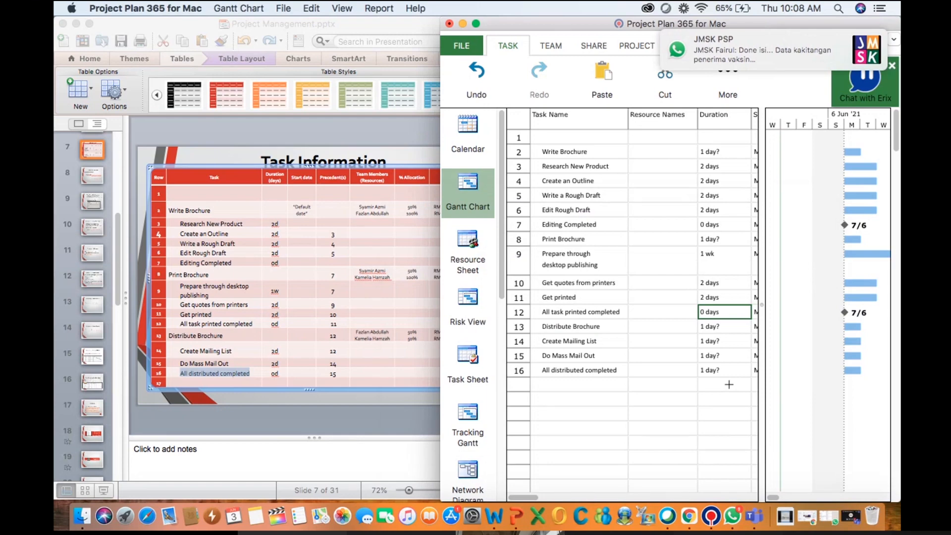
Set the duration of Create Mailing List to 2 days in its task information
double_click(702, 341)
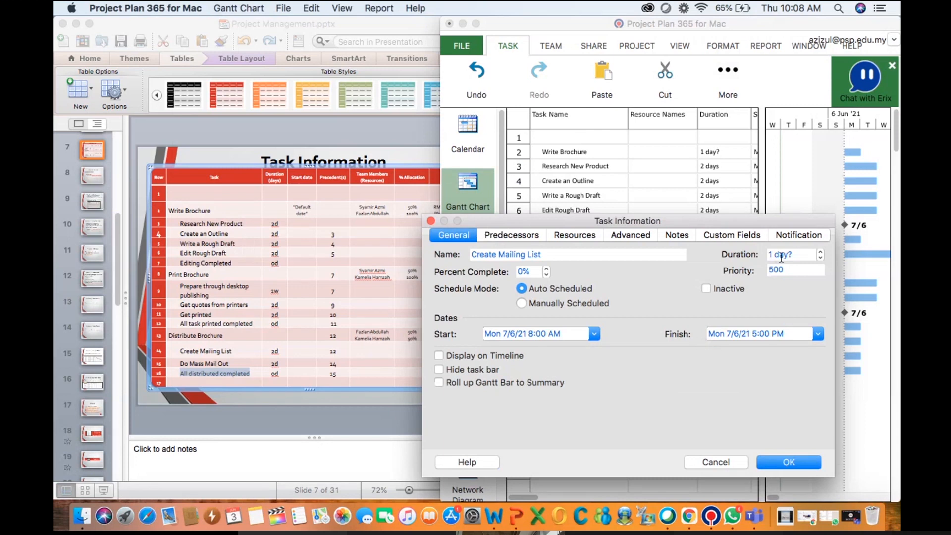
left_click(821, 257)
left_click(820, 253)
left_click(820, 254)
left_click(784, 458)
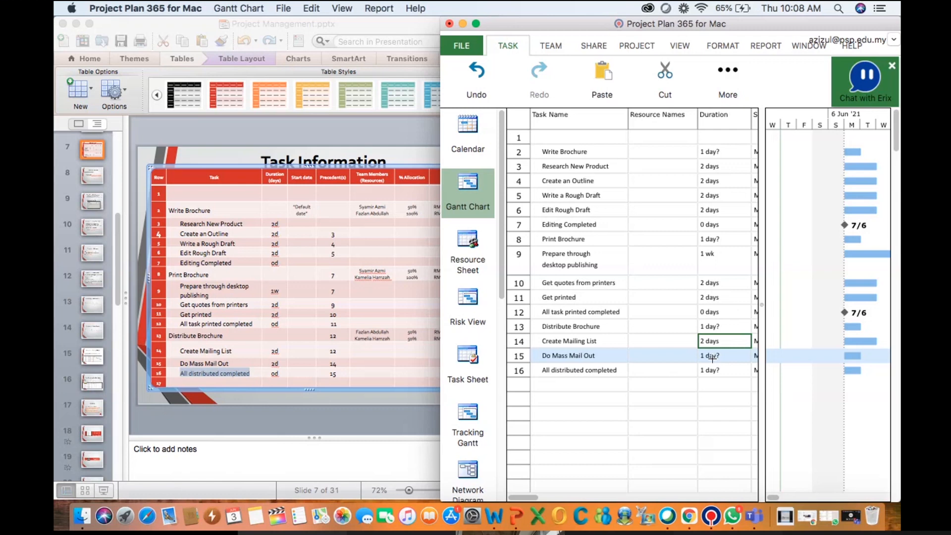
Set the duration of Do Mass Mail Out to 2 days
left_click(709, 356)
double_click(707, 357)
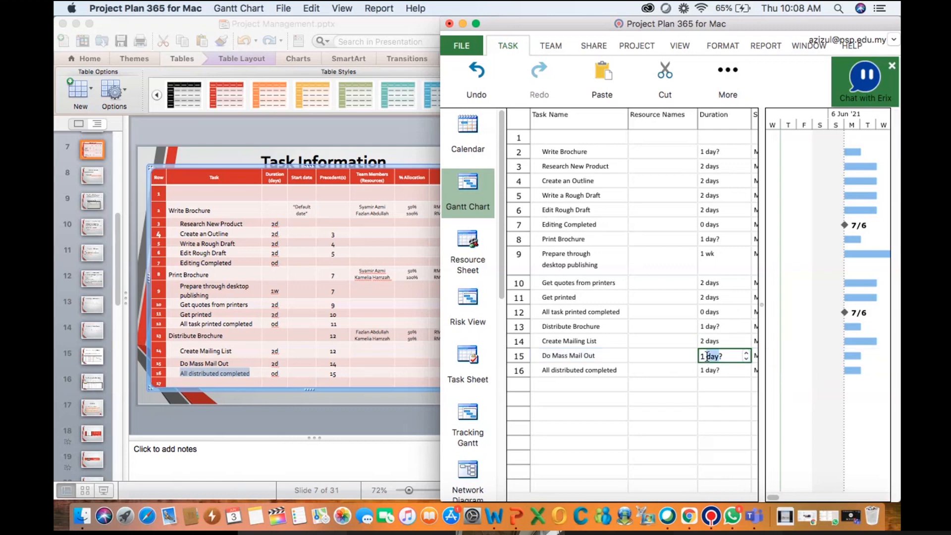
left_click(708, 356)
key("Return")
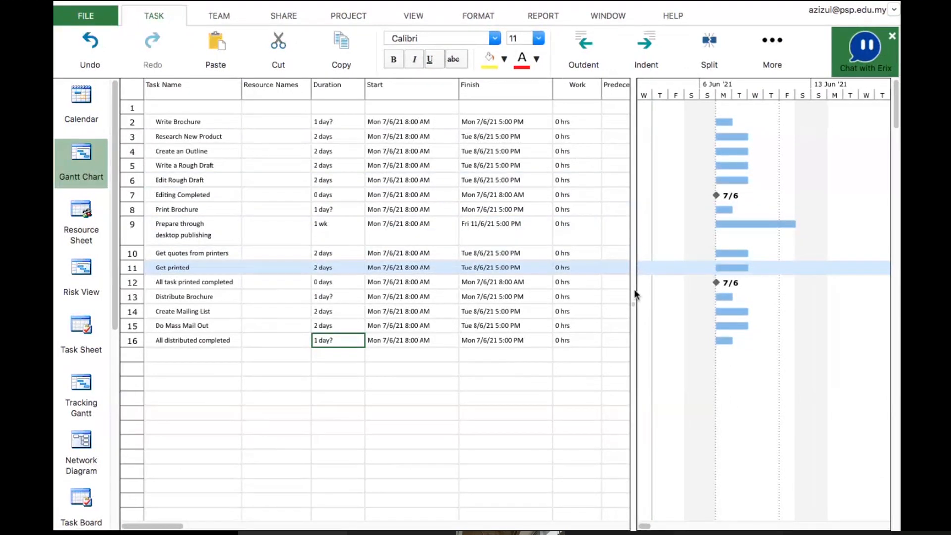
left_click_drag(634, 292, 444, 321)
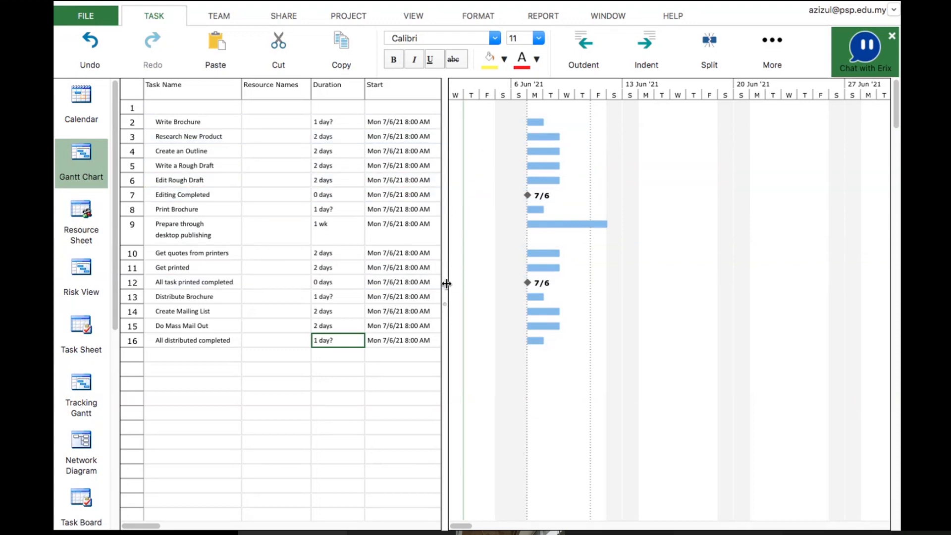
left_click_drag(445, 285, 504, 284)
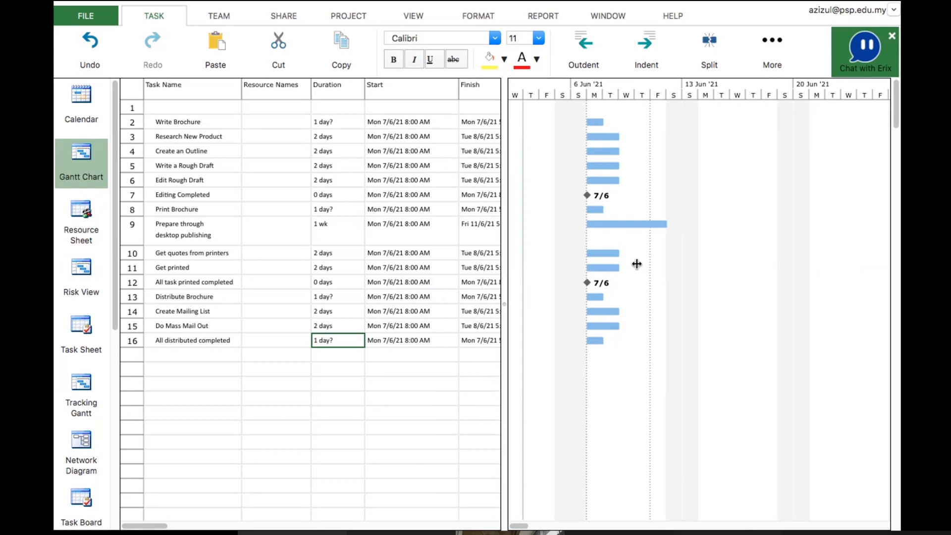
left_click_drag(637, 264, 637, 265)
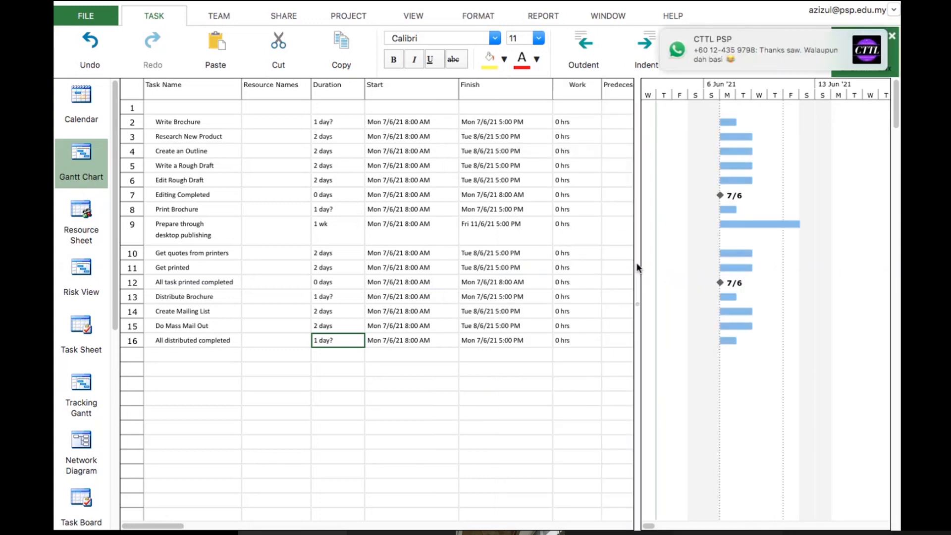
Indent Research New Product through Editing Completed as subtasks under Write Brochure
left_click(128, 138)
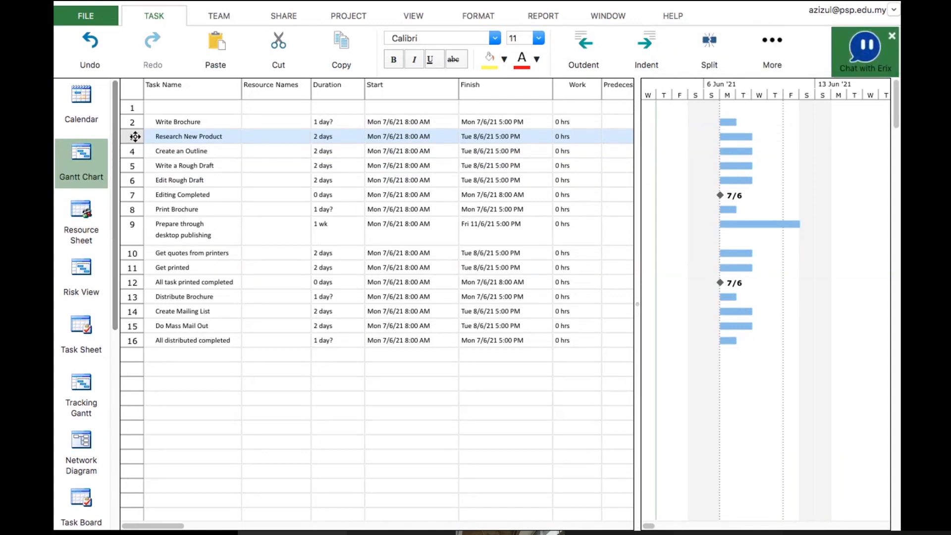
key("shift+Down")
key("shift+Down")
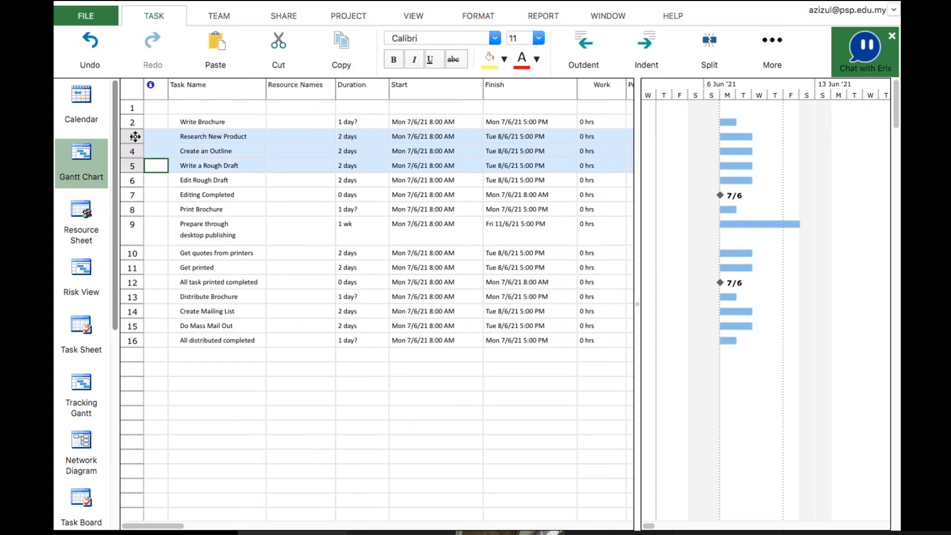
key("shift+Down")
key("shift+Down")
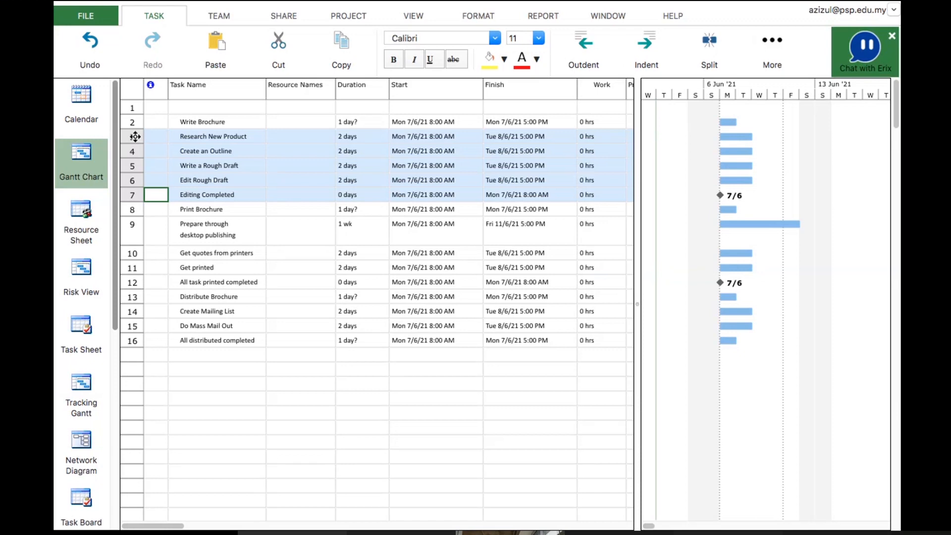
left_click(212, 221)
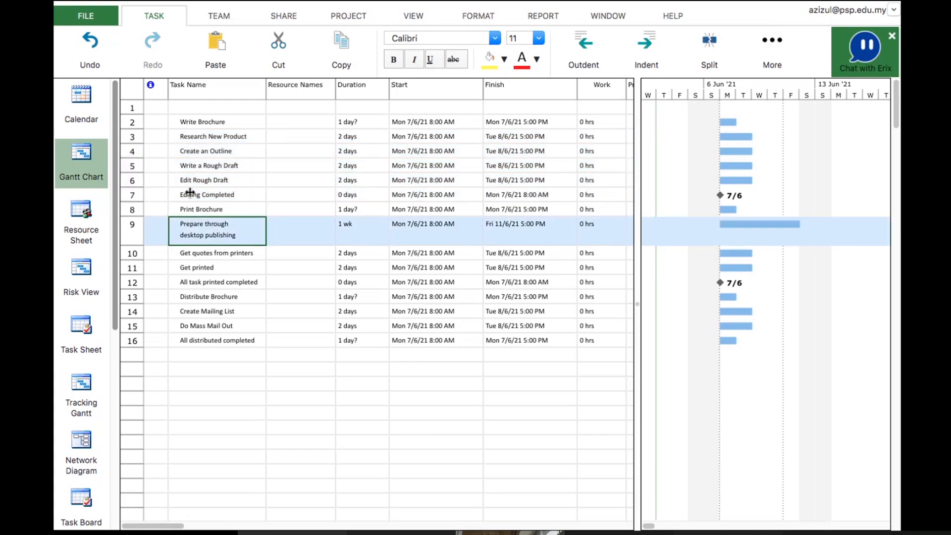
left_click(126, 139)
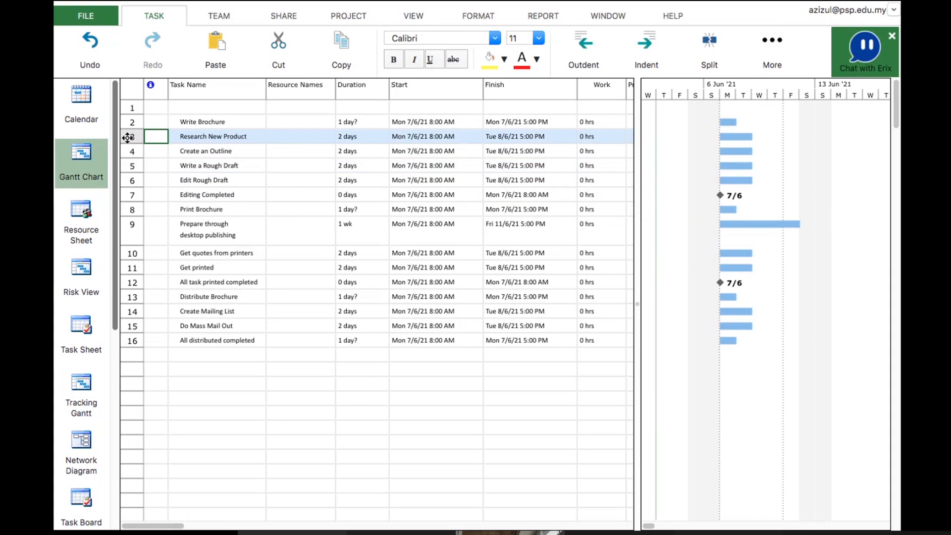
key("shift+Down")
key("shift+Down")
key("shift+Down")
key("shift+Down")
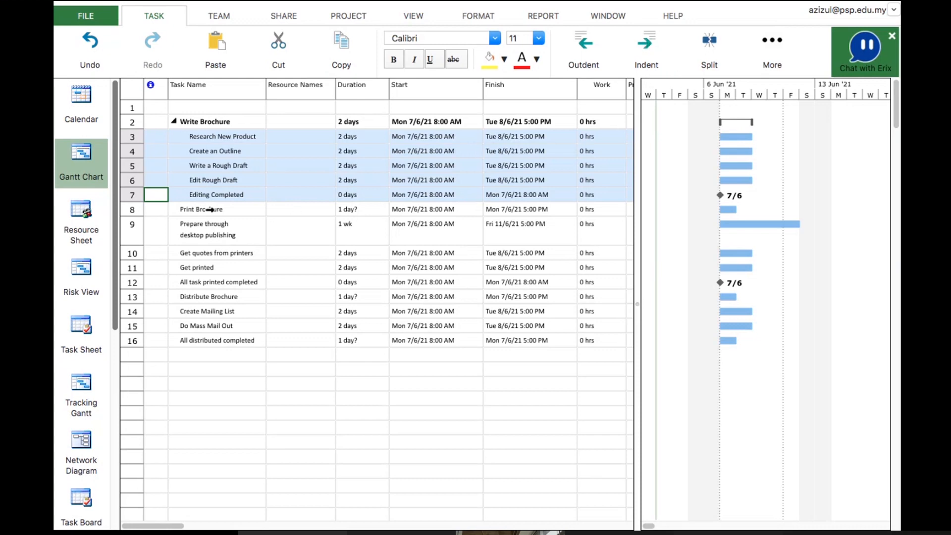
Indent Prepare through desktop publishing through All task printed completed as subtasks under Print Brochure
left_click(124, 239)
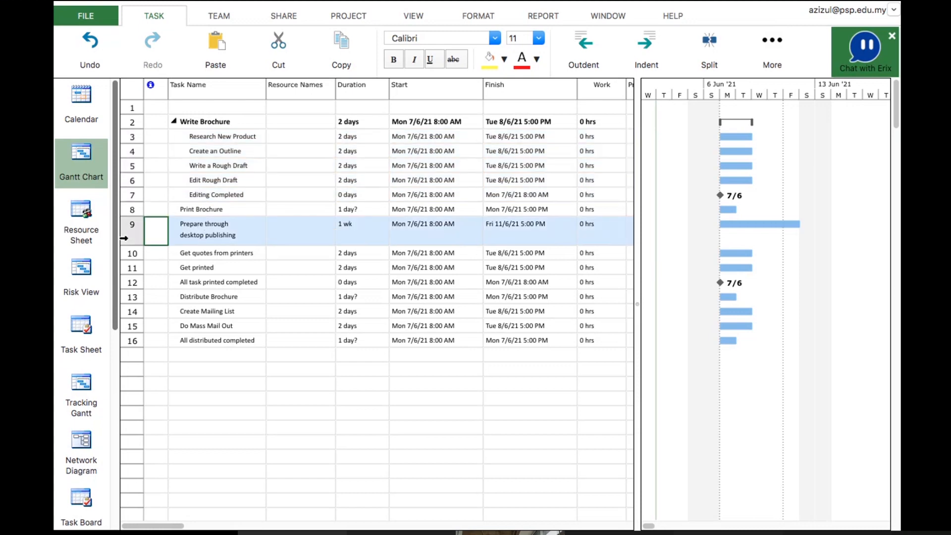
key("shift+Down")
key("shift+Down")
key("shift+Down")
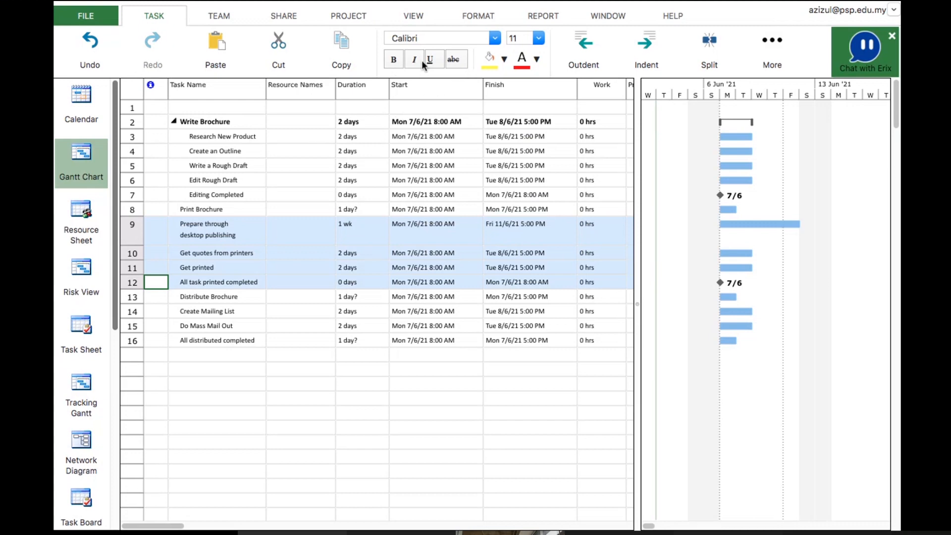
left_click(647, 43)
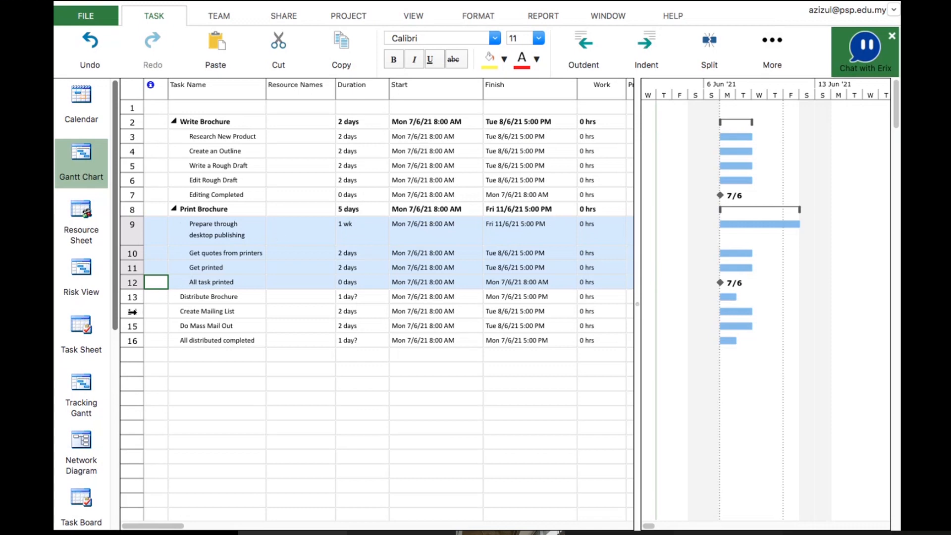
Indent Create Mailing List through All distributed completed as subtasks under Distribute Brochure
left_click(132, 312)
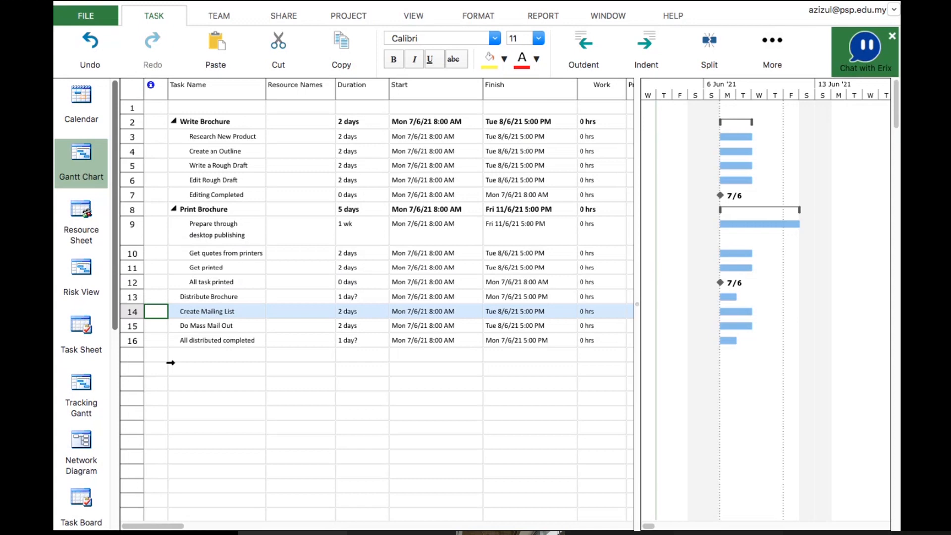
key("shift+Down")
key("shift+Down")
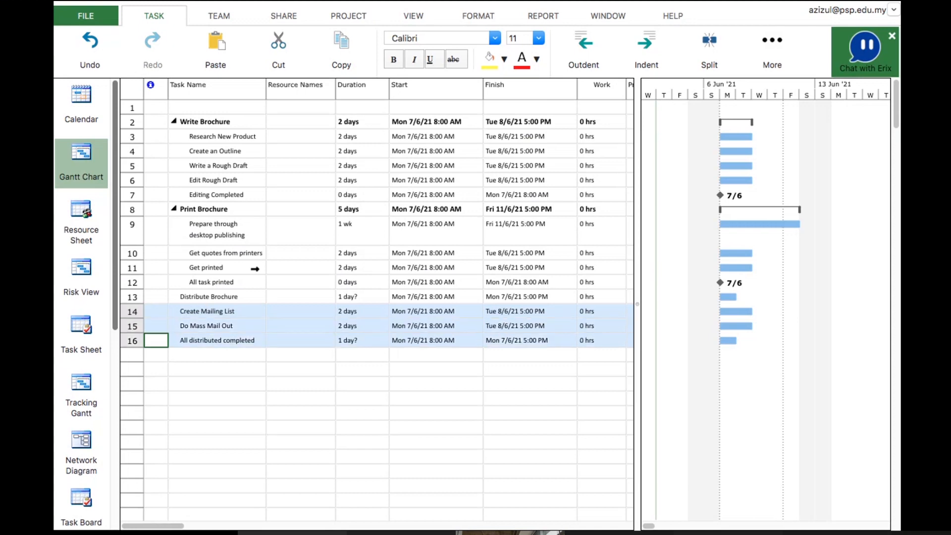
left_click(193, 297)
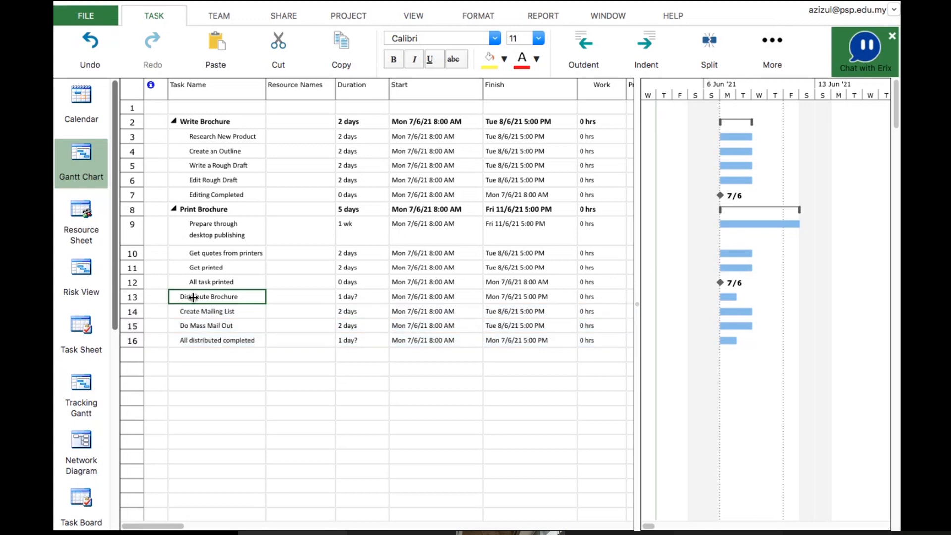
key("shift+Down")
key("shift+Down")
key("shift+Down")
key("shift+Down")
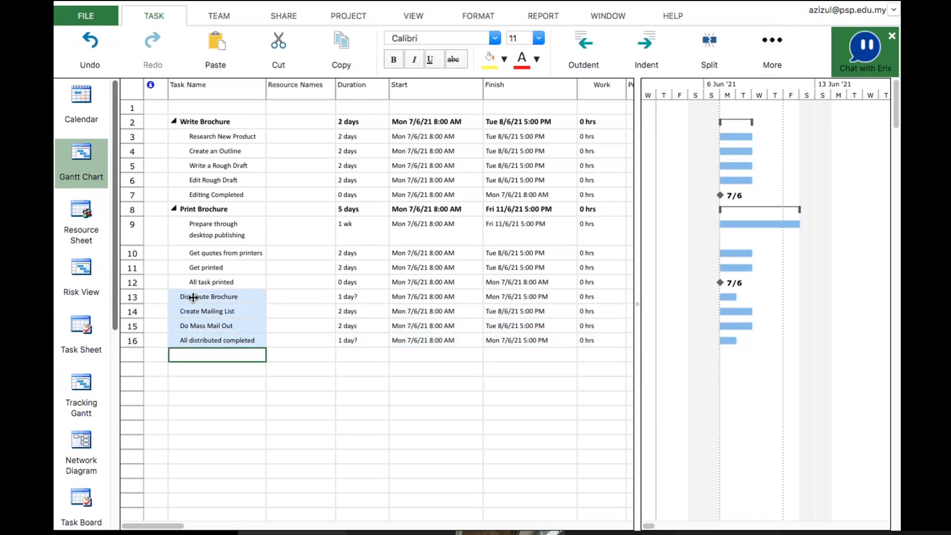
key("shift+Up")
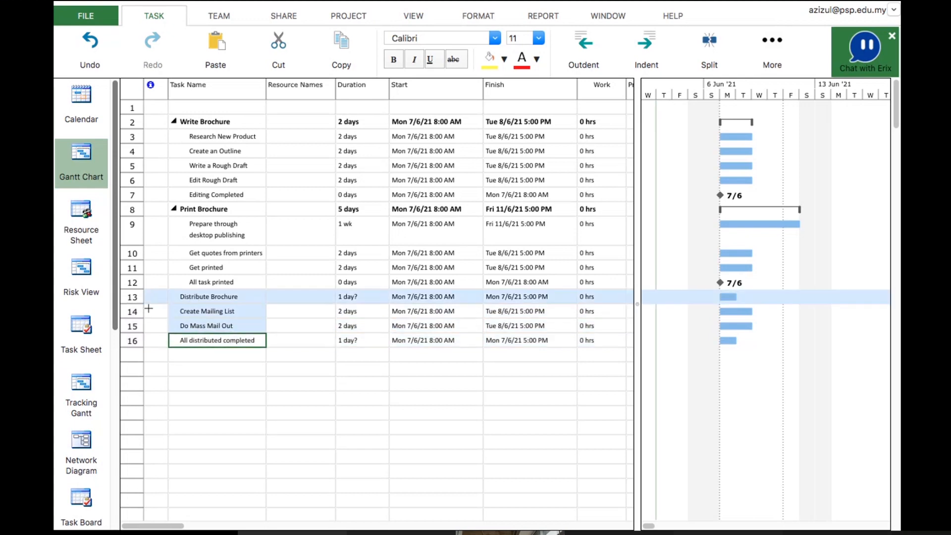
left_click(131, 310)
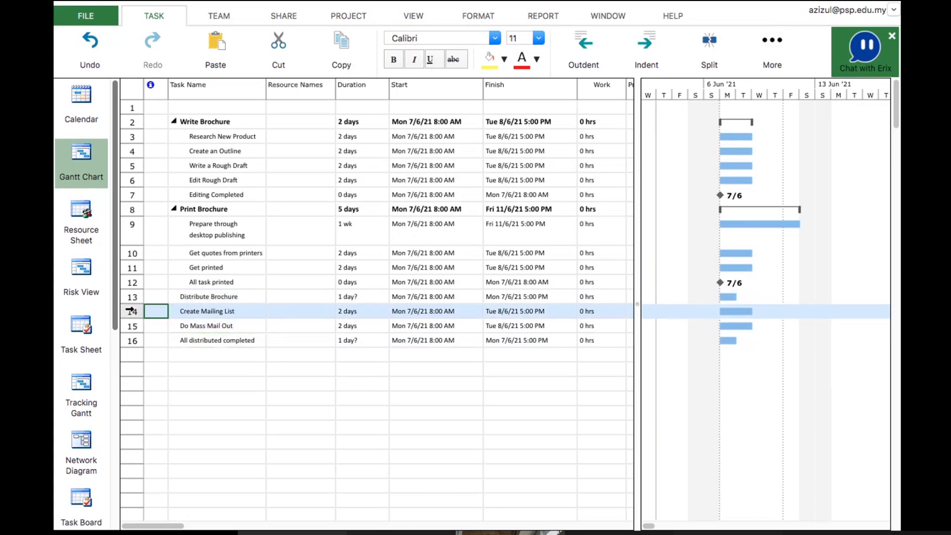
key("shift+Down")
key("shift+Down")
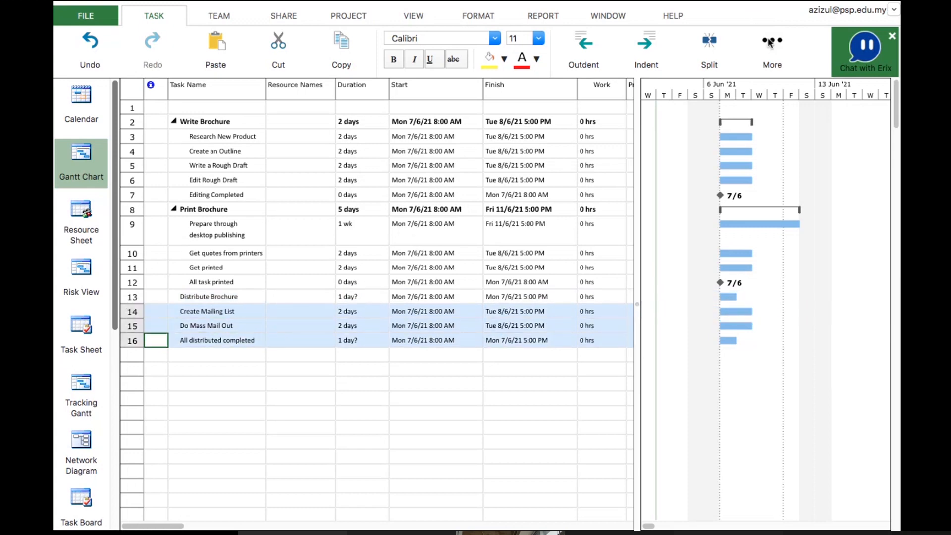
left_click(649, 44)
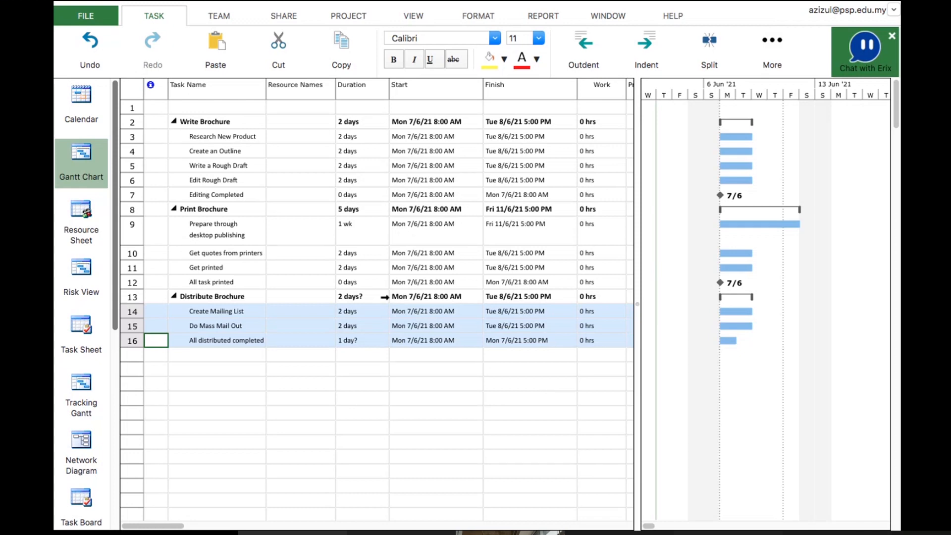
Switch to PowerPoint and present the Task Information slide as a slide show
mouse_move(299, 516)
key("super+Tab")
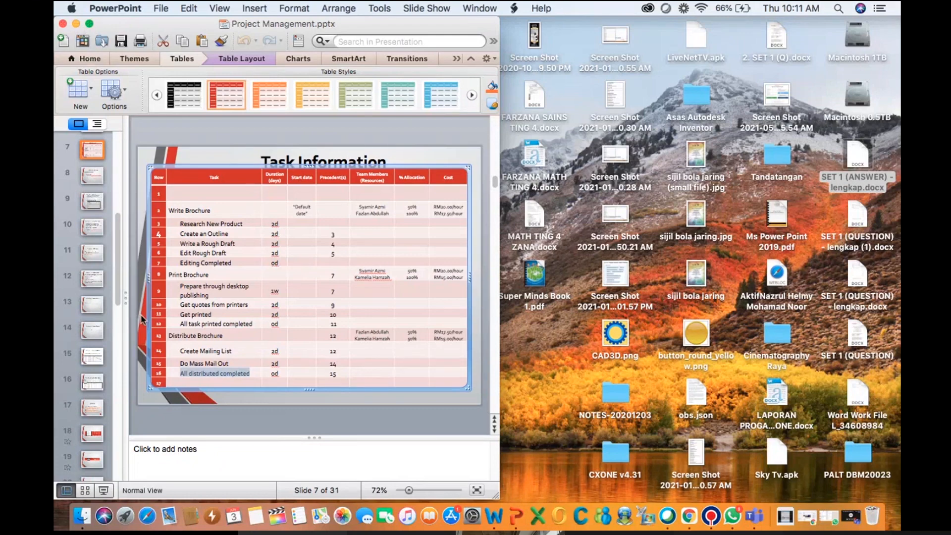
left_click(109, 493)
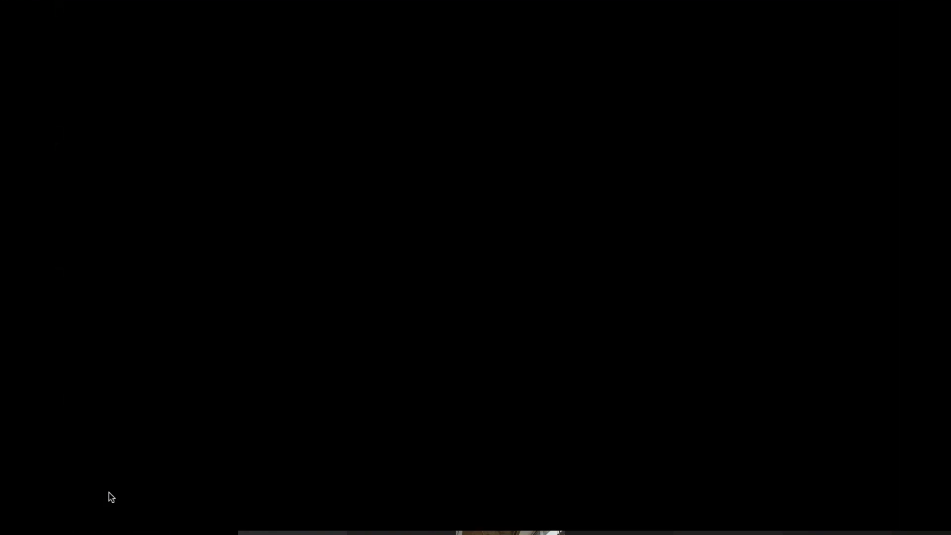
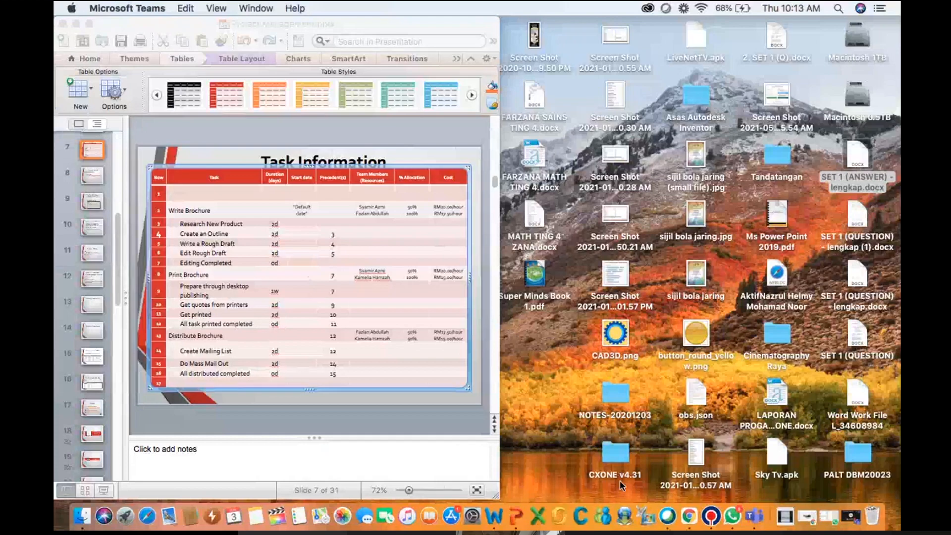
Arrange the project plan window beside the PowerPoint Task Information slide
left_click(713, 517)
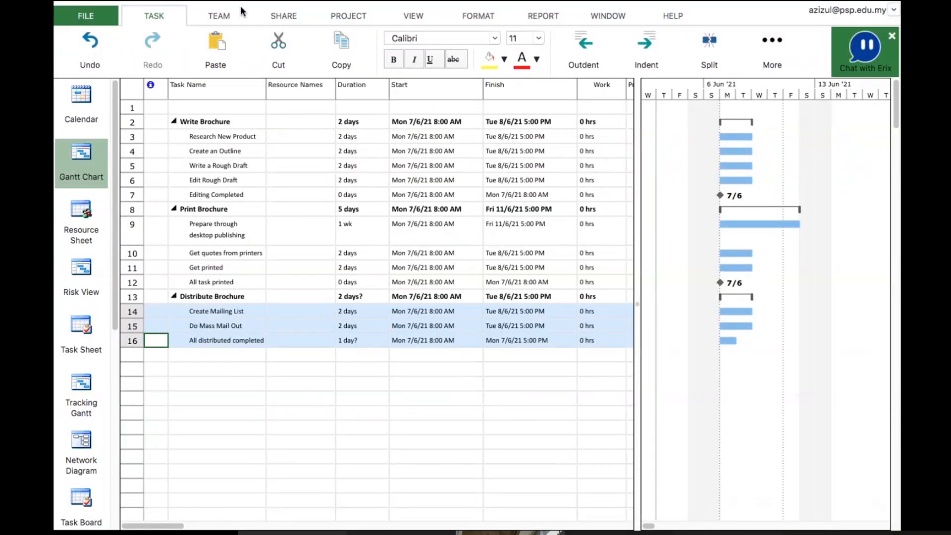
key("ctrl+Left")
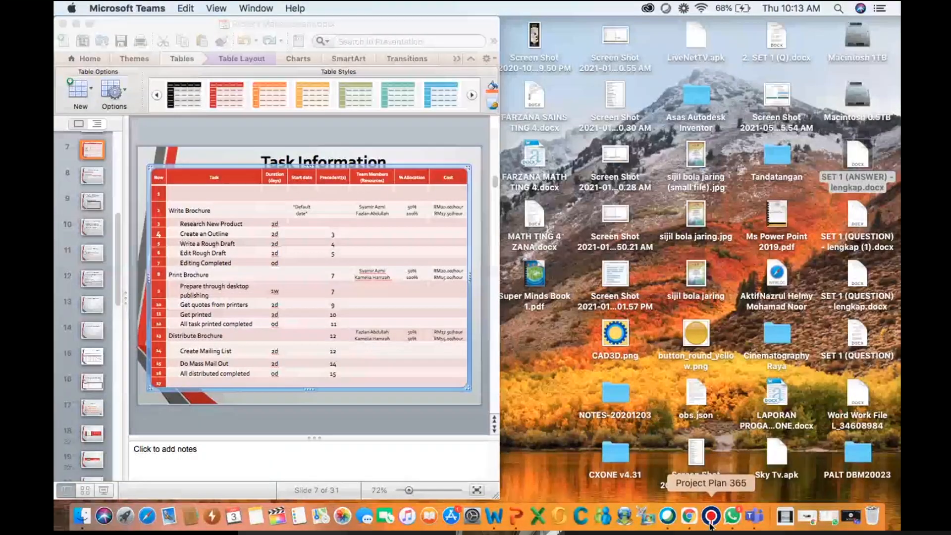
left_click(713, 520)
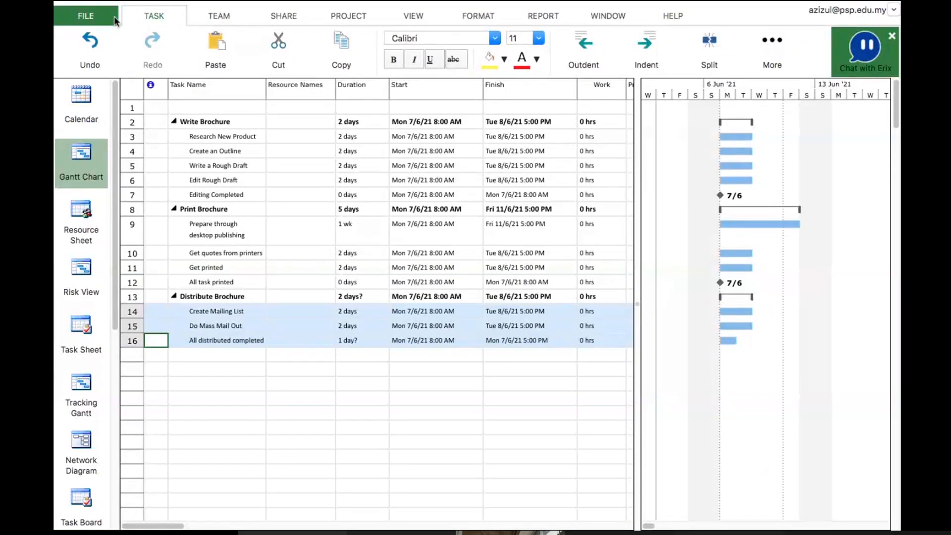
key("ctrl+Left")
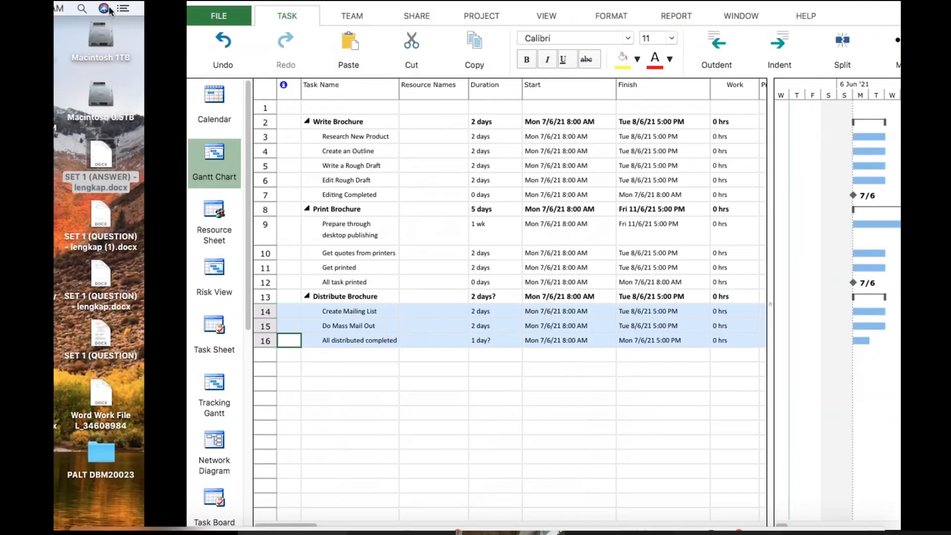
key("super+Tab")
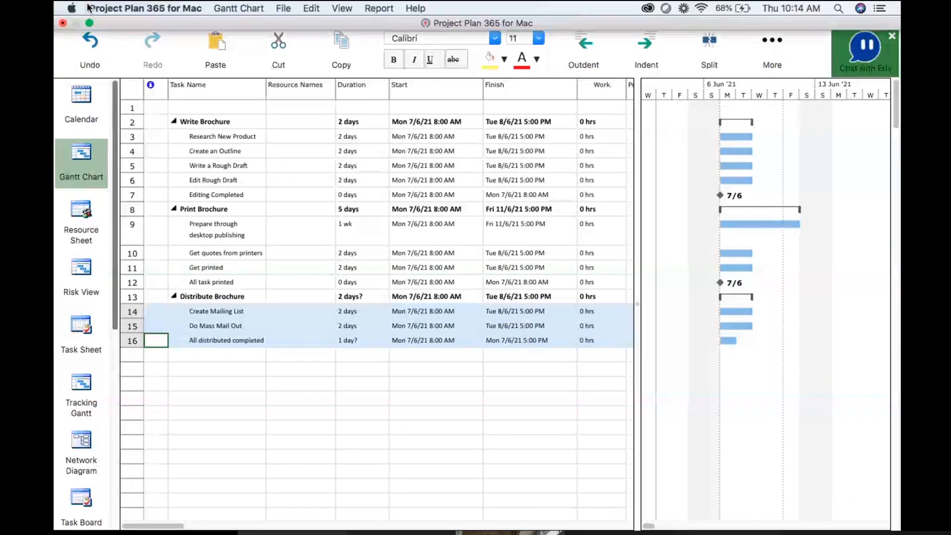
left_click(89, 22)
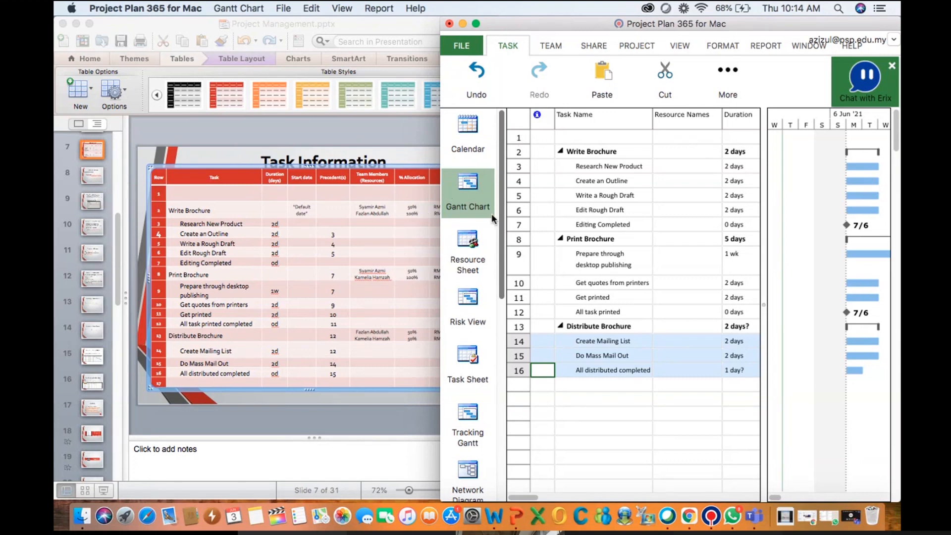
Open the Resource Sheet and add the first Write Brochure team member from the slide as a resource
left_click(471, 243)
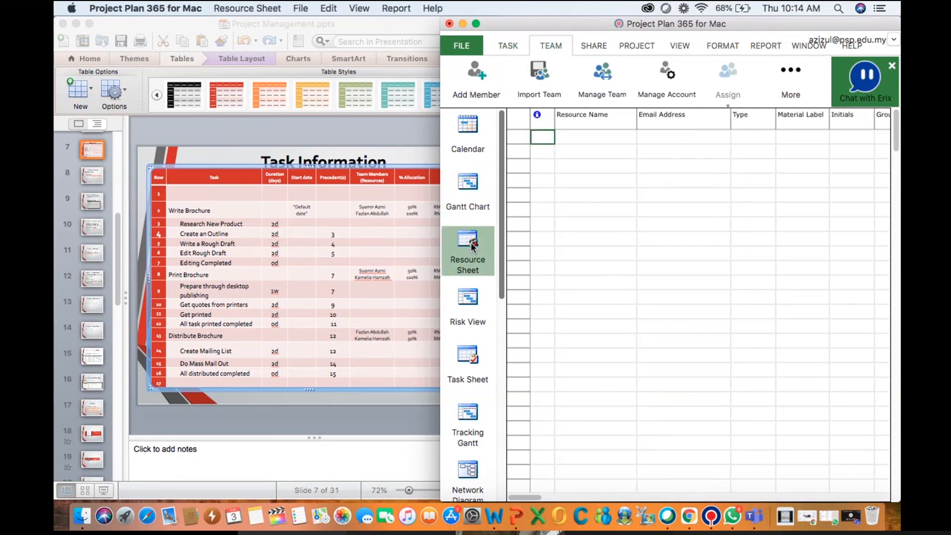
left_click(568, 138)
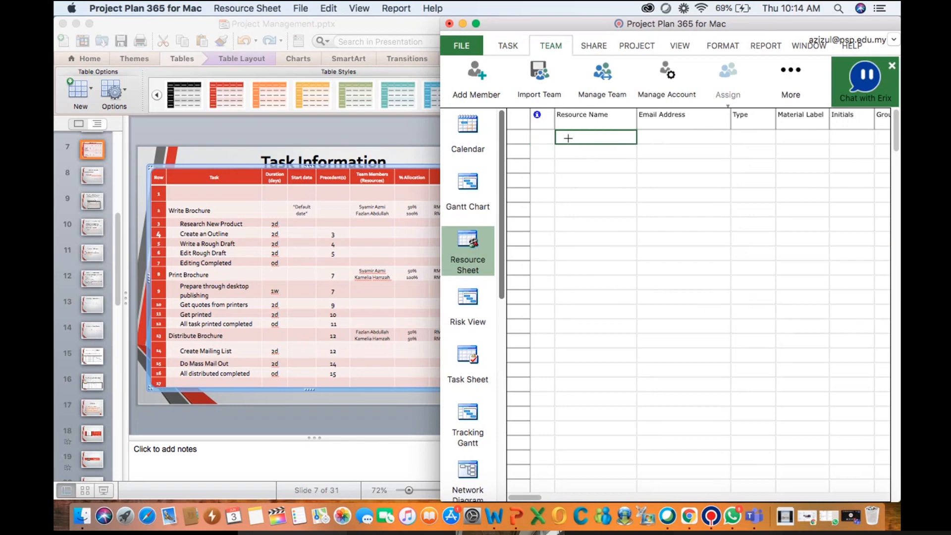
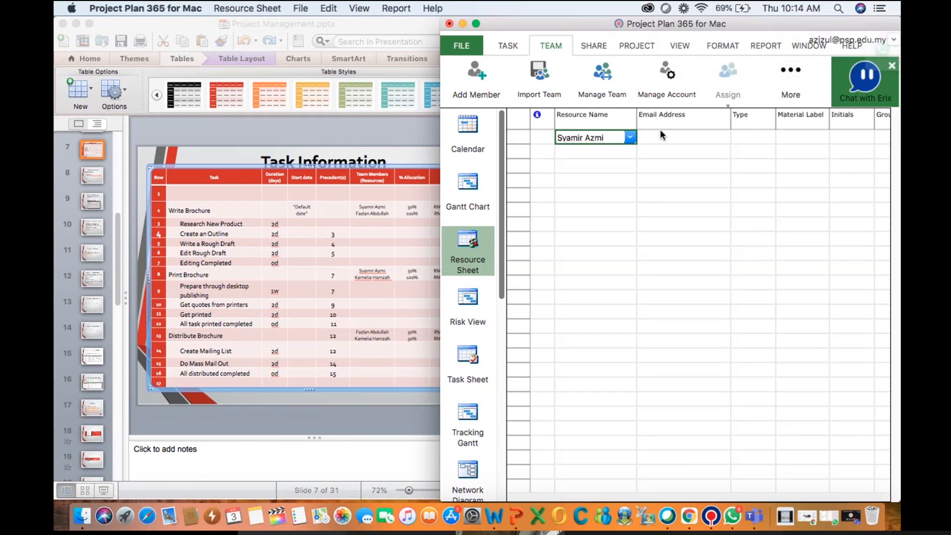
left_click(749, 138)
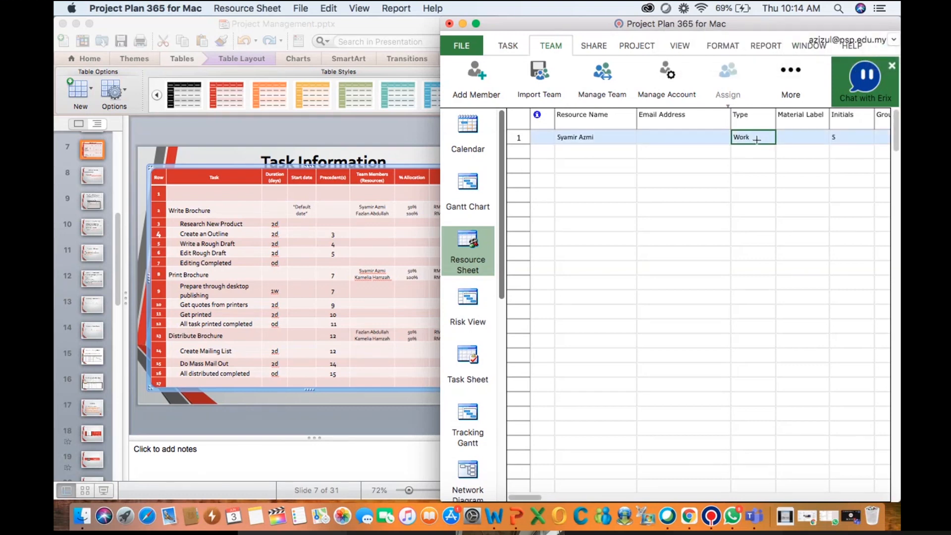
Open the first resource's information and edit its standard hourly rate on the Cost tab
double_click(597, 142)
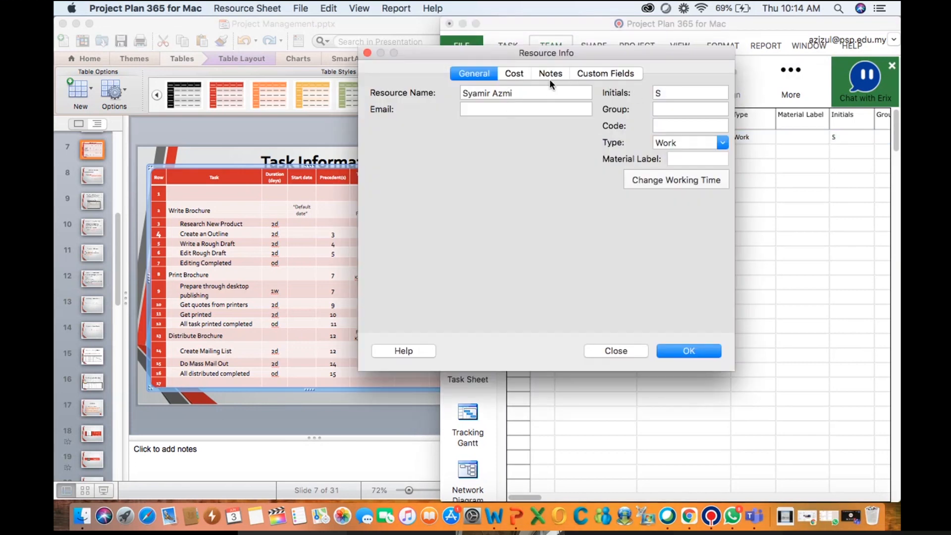
left_click(515, 74)
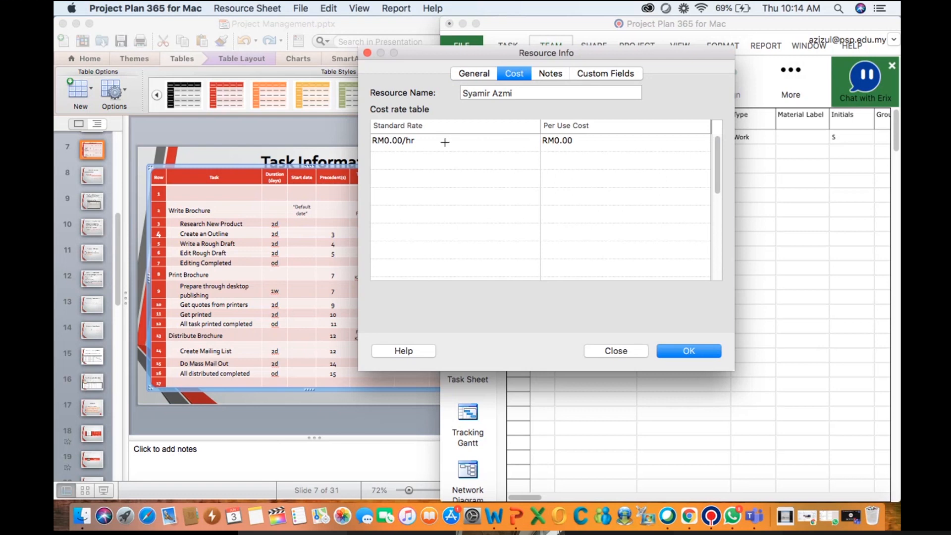
left_click(389, 141)
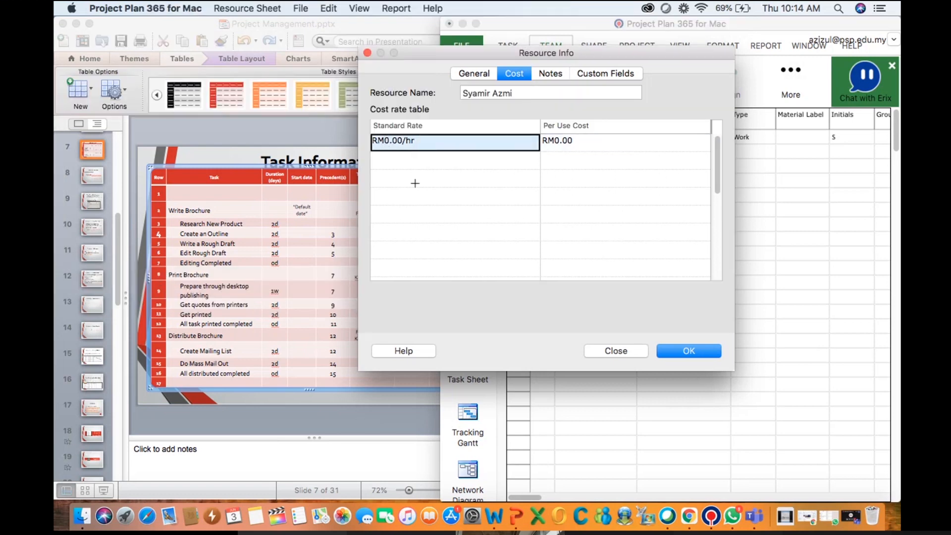
left_click(391, 142)
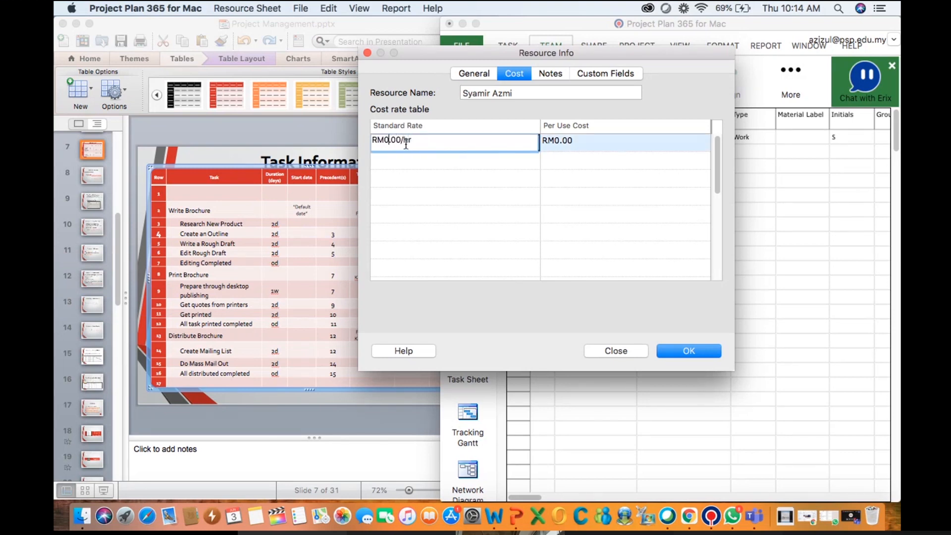
type("2")
left_click(691, 350)
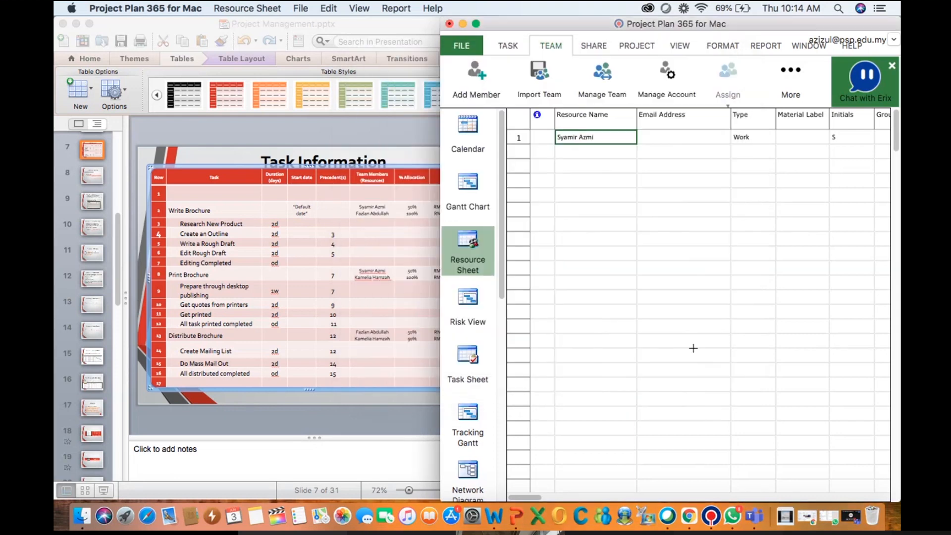
Add the second Write Brochure team member from the slide as a resource below the first
left_click(568, 143)
left_click(567, 149)
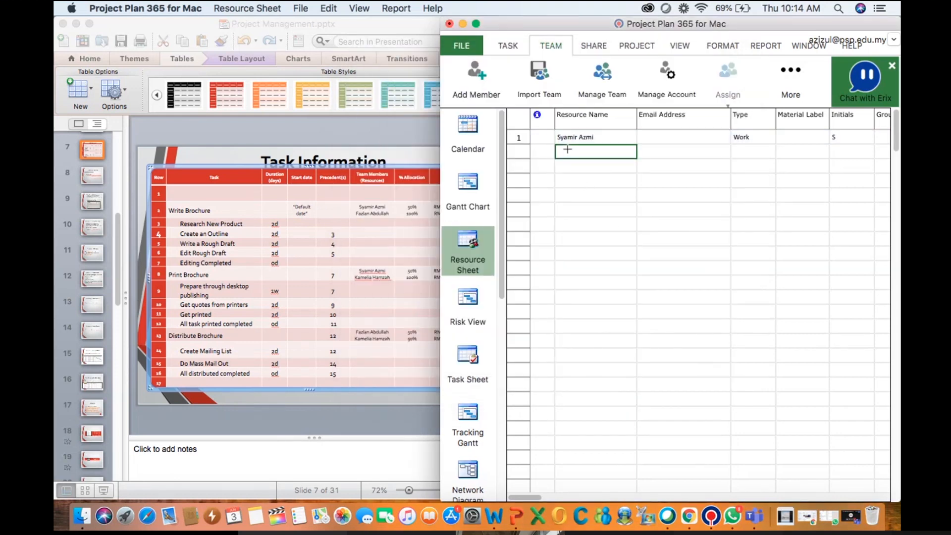
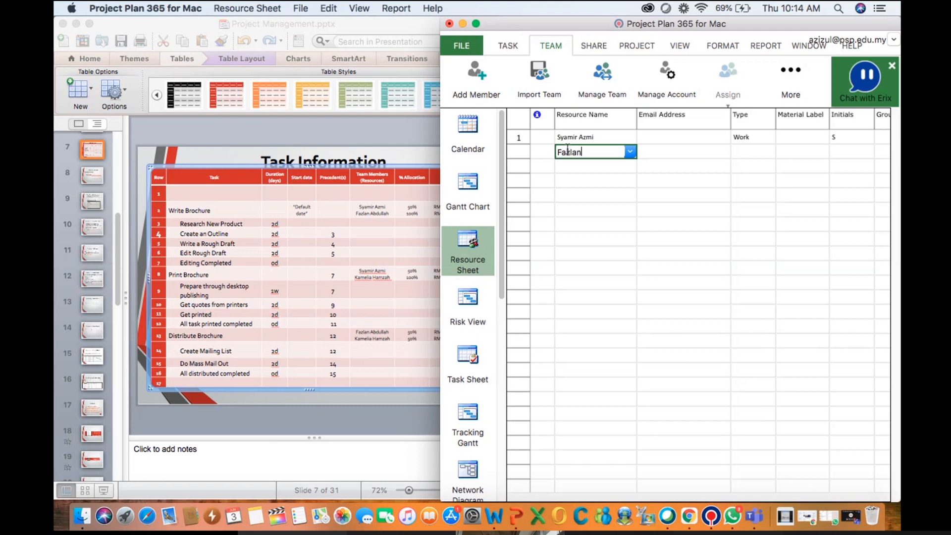
left_click(581, 168)
left_click(574, 155)
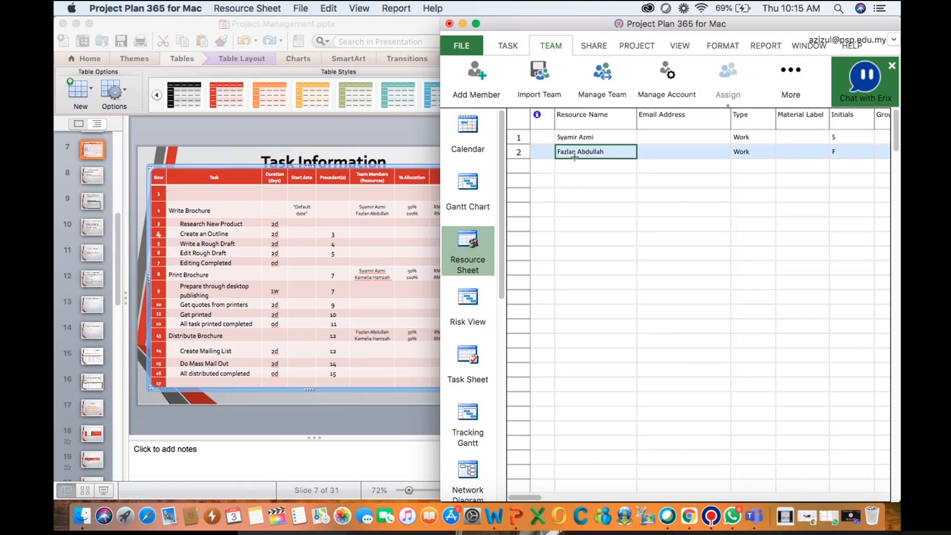
Set the second resource's standard rate to RM17.50/hr in its resource information
double_click(577, 153)
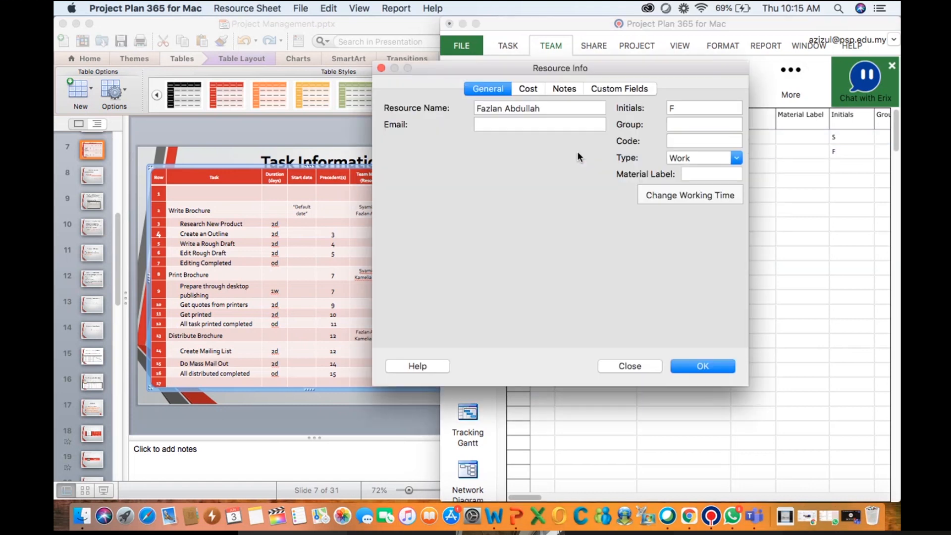
left_click(527, 90)
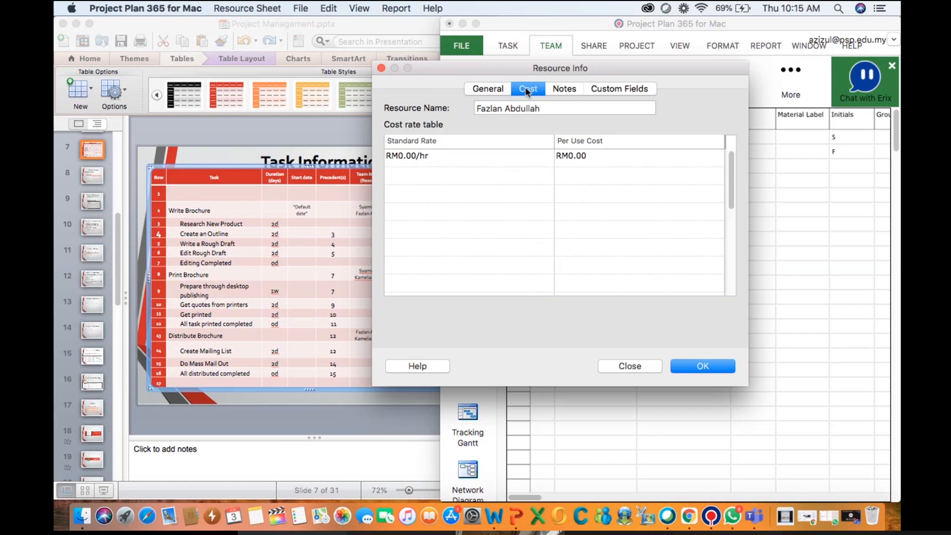
left_click(413, 156)
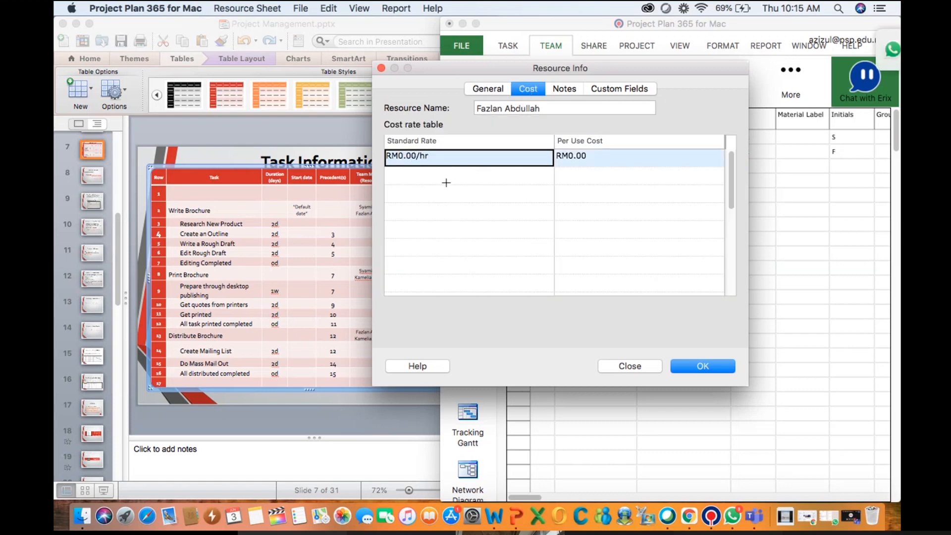
left_click(404, 165)
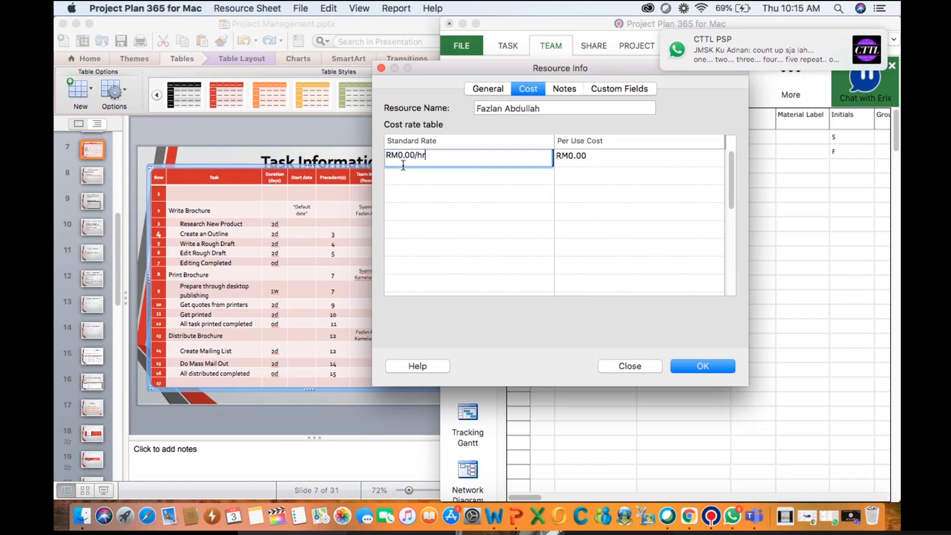
key("Left")
key("Left")
key("Left")
key("BackSpace")
key("BackSpace")
key("BackSpace")
key("BackSpace")
type("17")
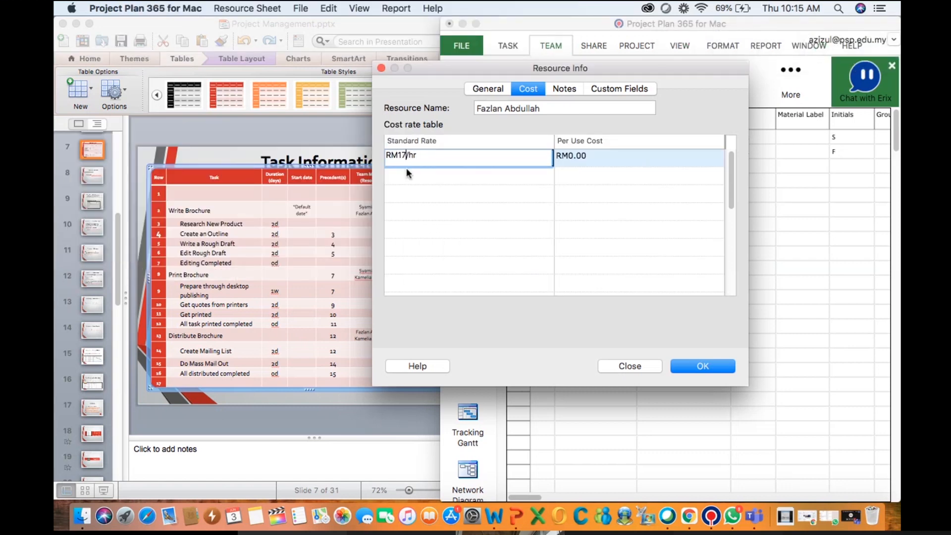
type(".50")
left_click(699, 366)
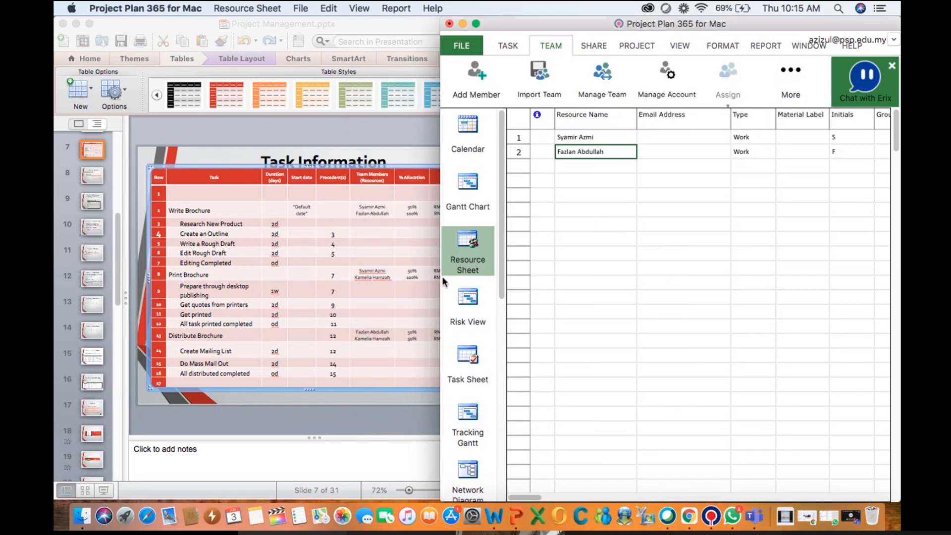
Add the Print Brochure team member from the slide as the third resource
left_click(571, 164)
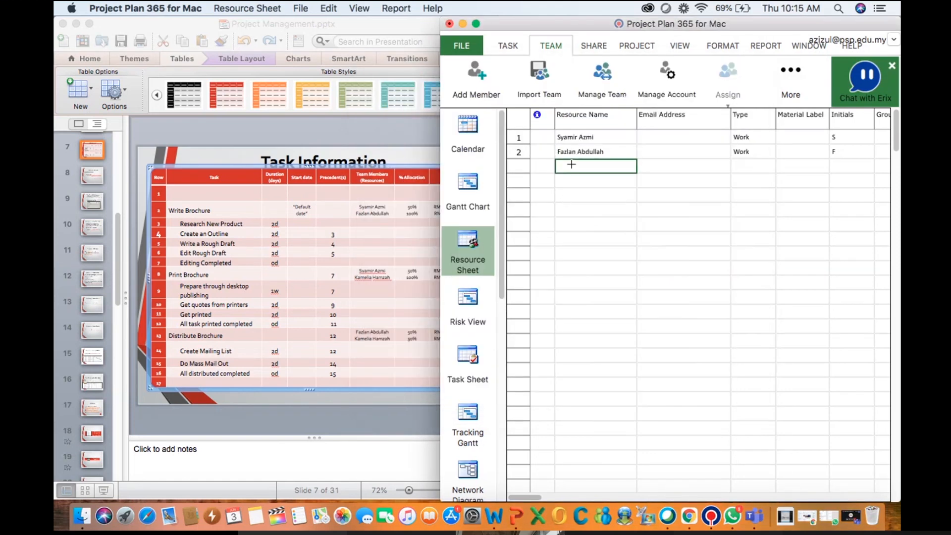
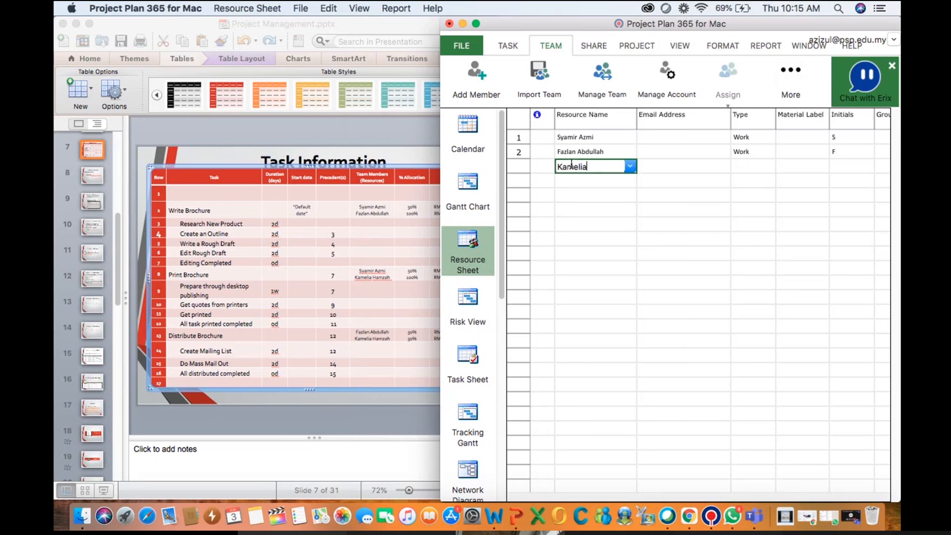
key("Return")
Correct the capitalisation of the third resource's surname in its resource information
double_click(571, 162)
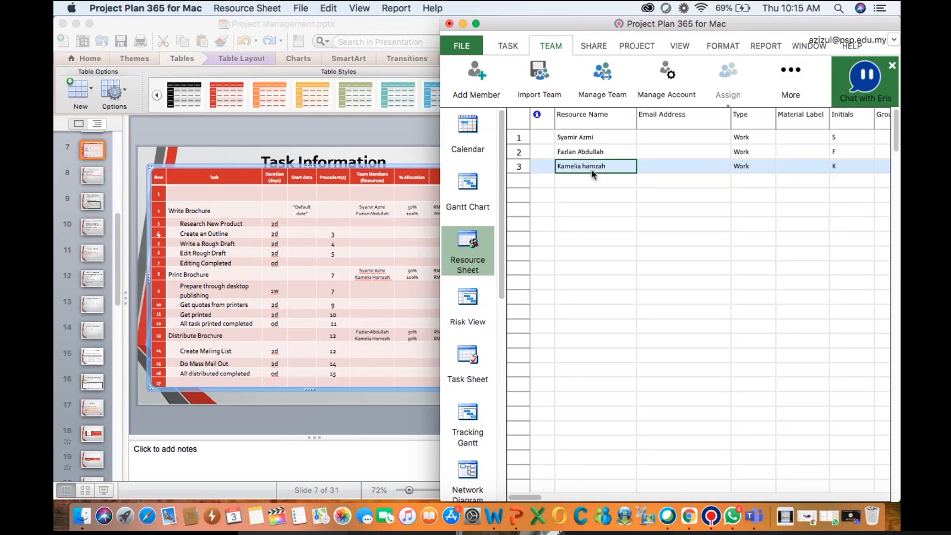
left_click(528, 123)
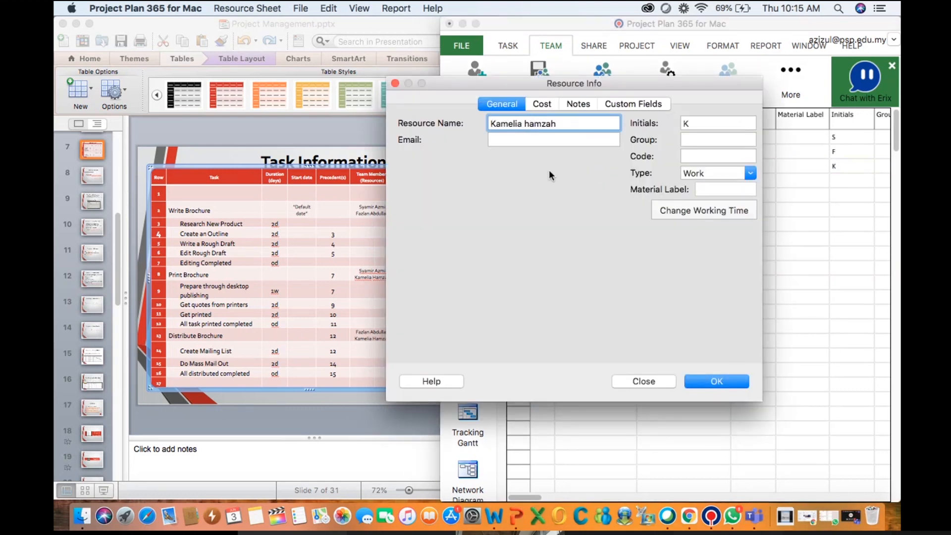
key("BackSpace")
type("H")
Set the third resource's standard rate to 15 per hour and switch back to the Gantt Chart
left_click(542, 105)
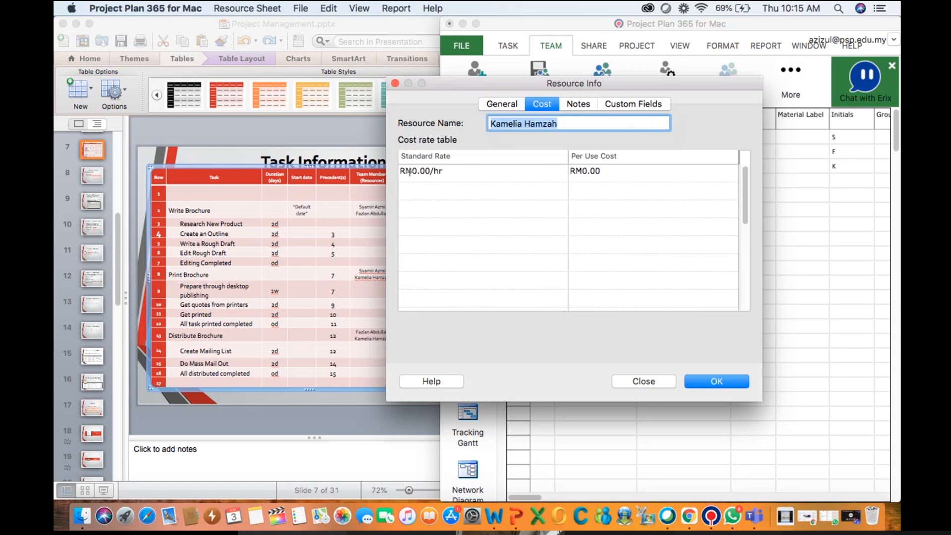
left_click(415, 171)
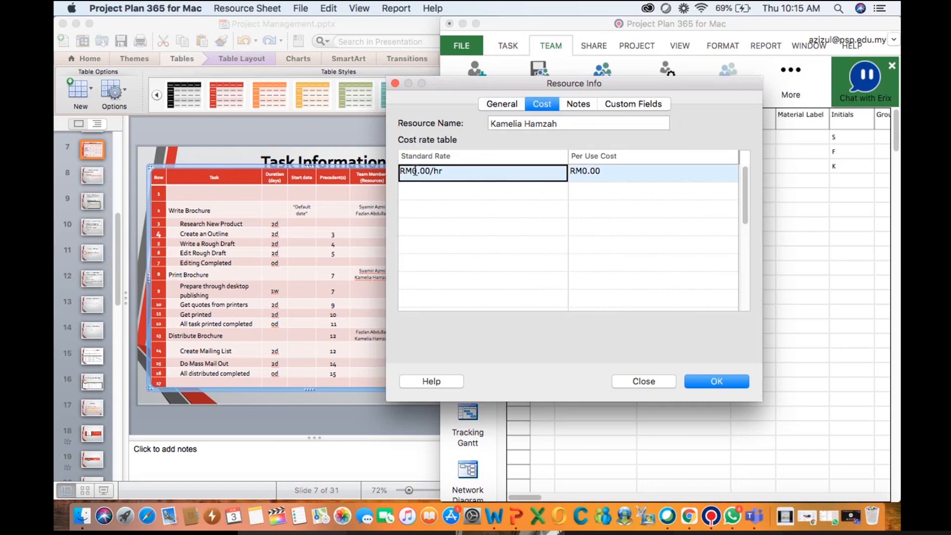
left_click(418, 173)
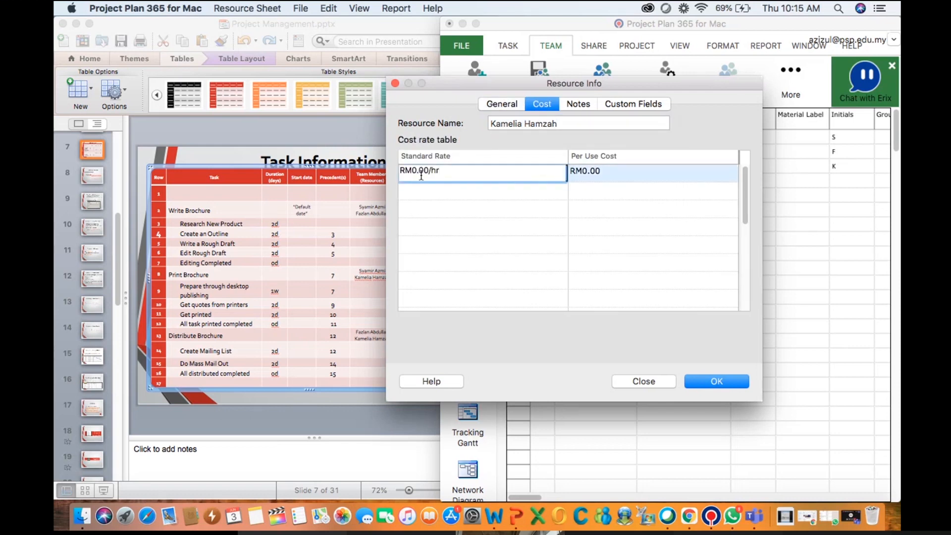
key("Left")
key("Left")
key("Left")
key("shift+Left")
type("15")
left_click(705, 382)
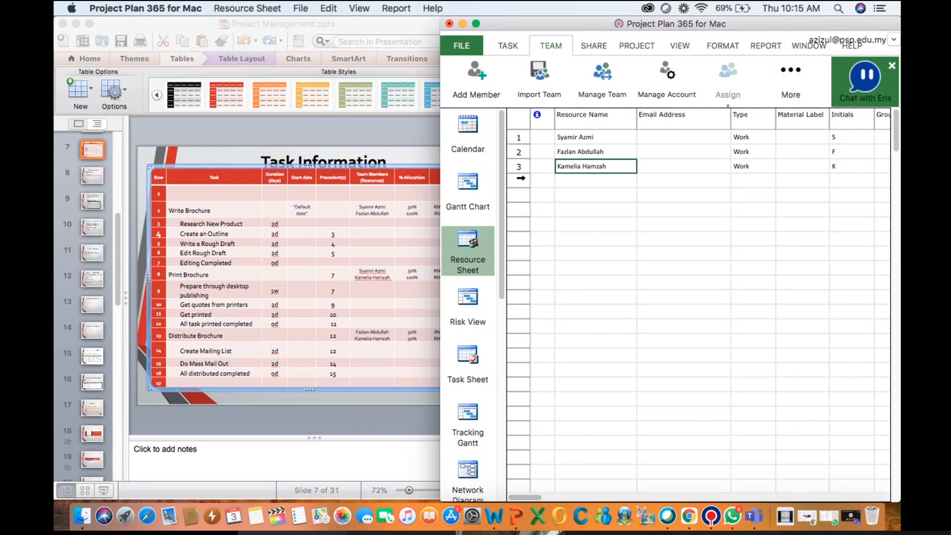
left_click(520, 167)
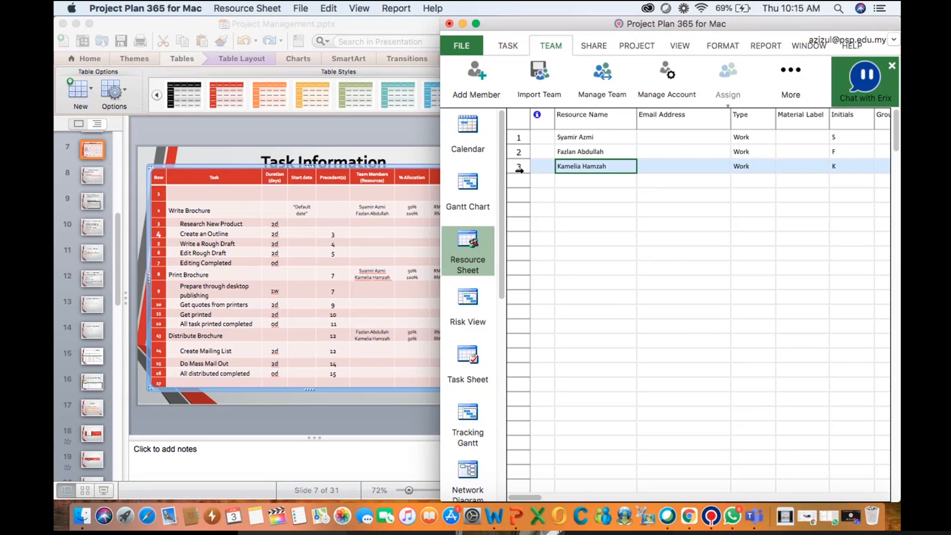
left_click(468, 188)
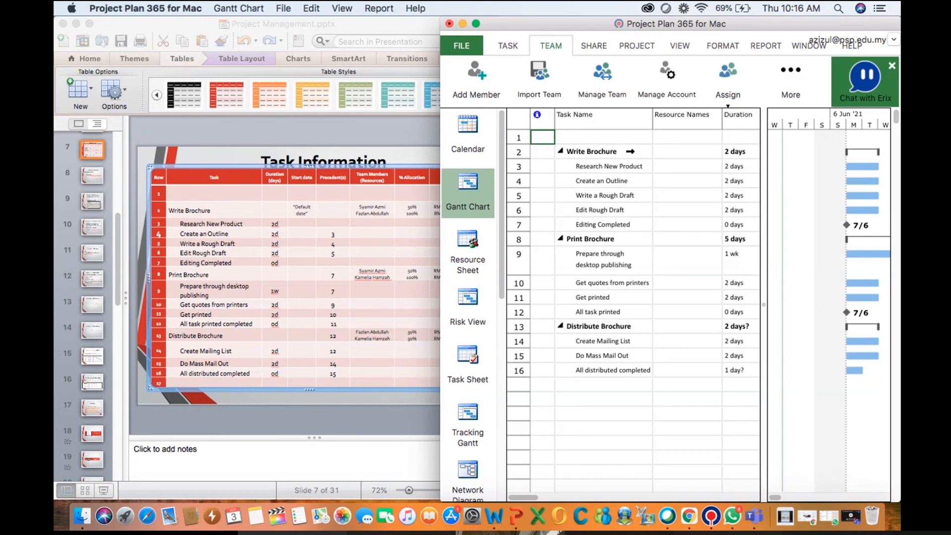
Open Write Brochure's task information and assign the slide's first listed team member to it at 50% units
left_click(674, 151)
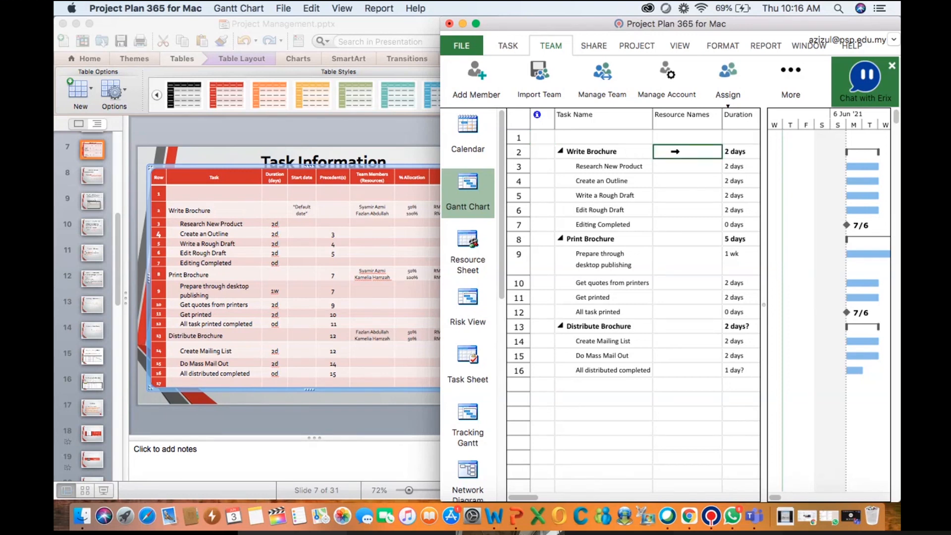
double_click(680, 149)
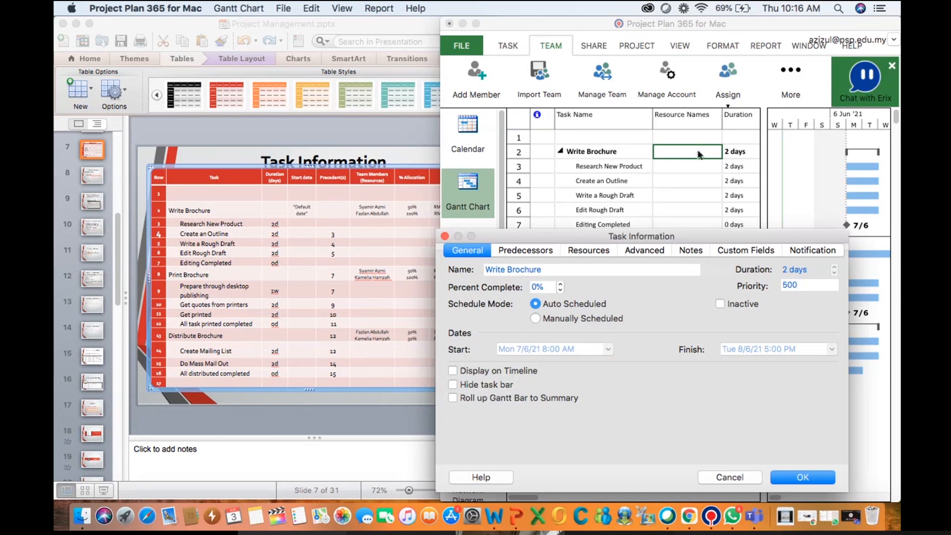
left_click(578, 249)
left_click(575, 317)
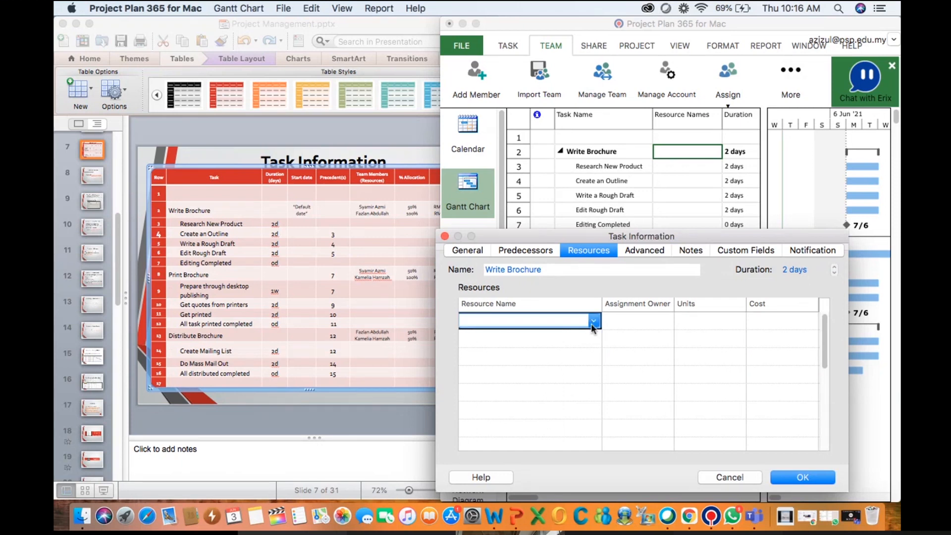
left_click(594, 321)
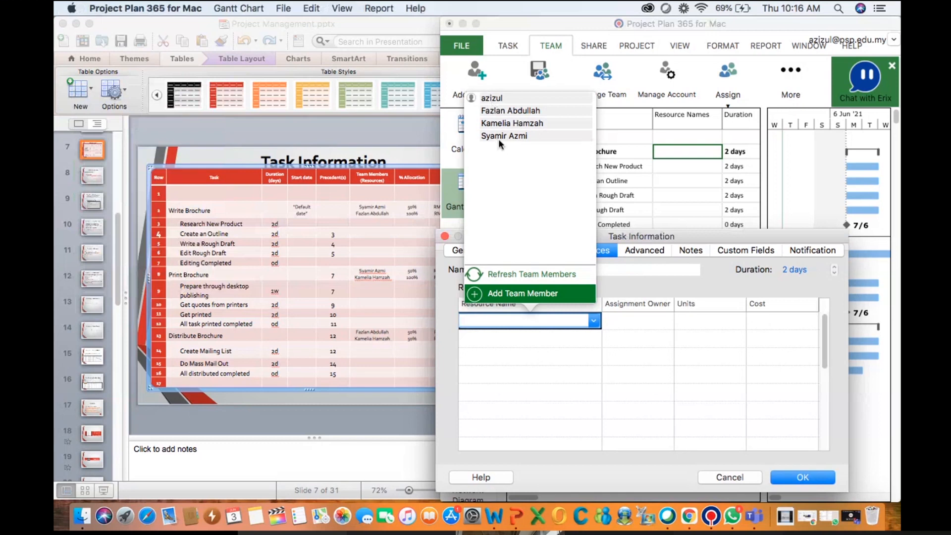
left_click(498, 137)
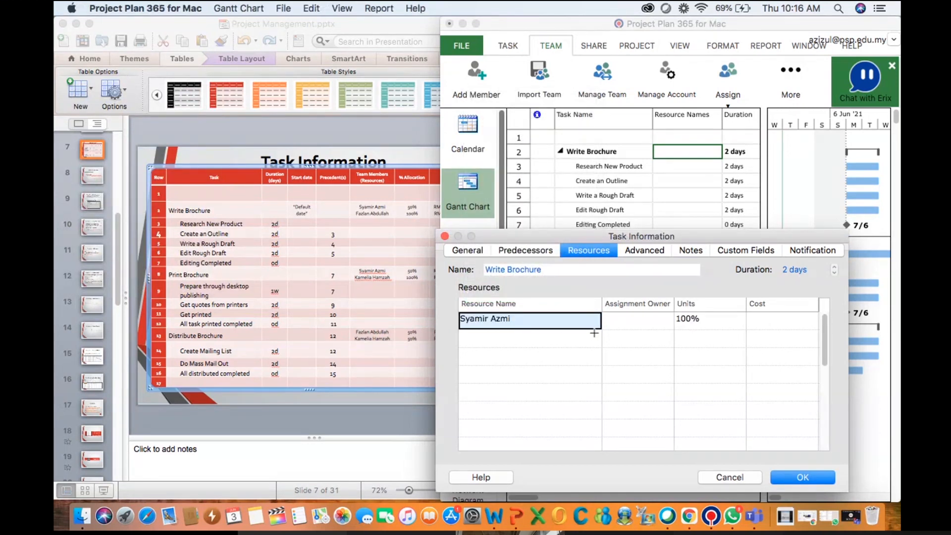
left_click(687, 319)
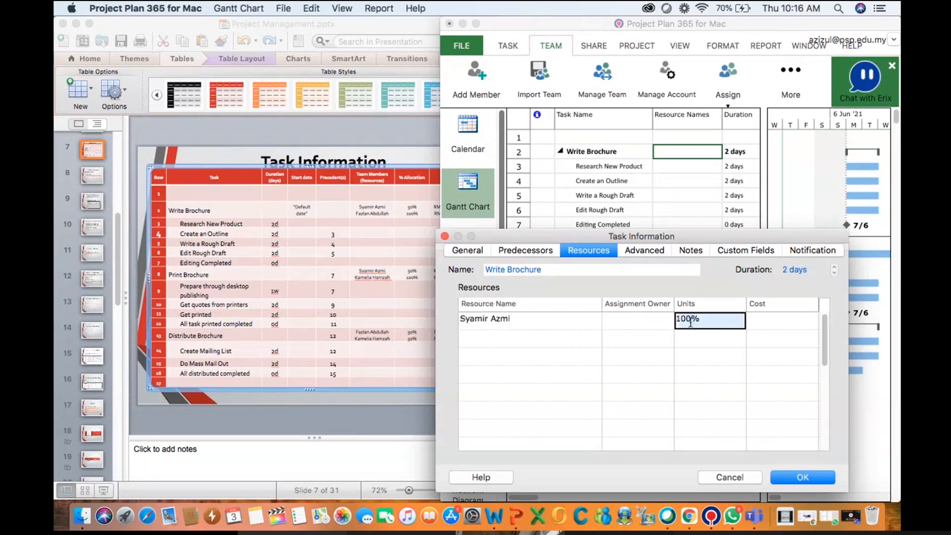
left_click(715, 320)
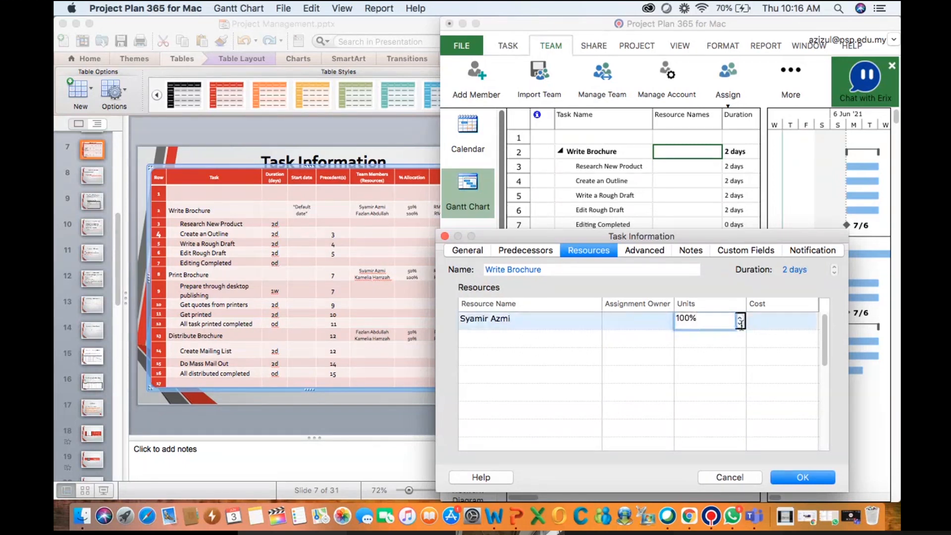
left_click(740, 324)
Add Write Brochure's second team member from the slide at 100% units and confirm the task information
left_click(527, 341)
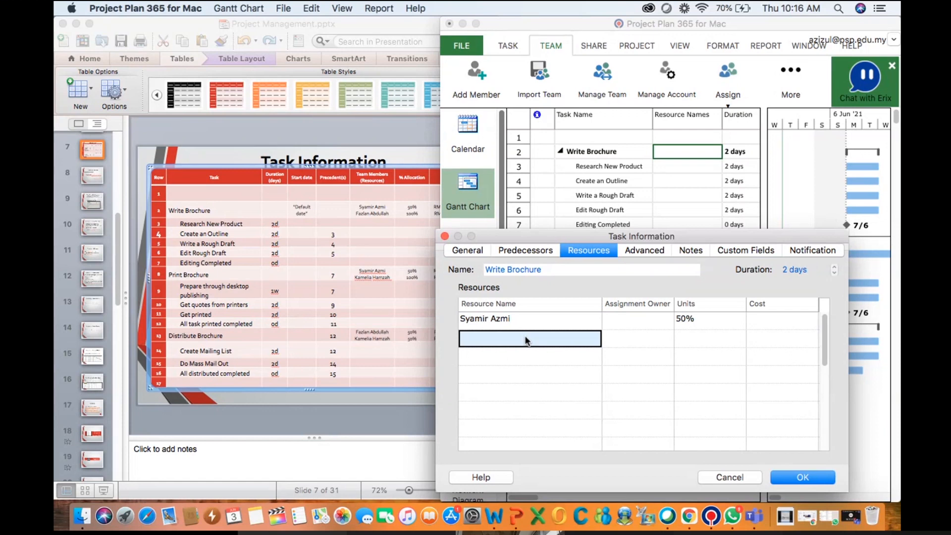
left_click(527, 341)
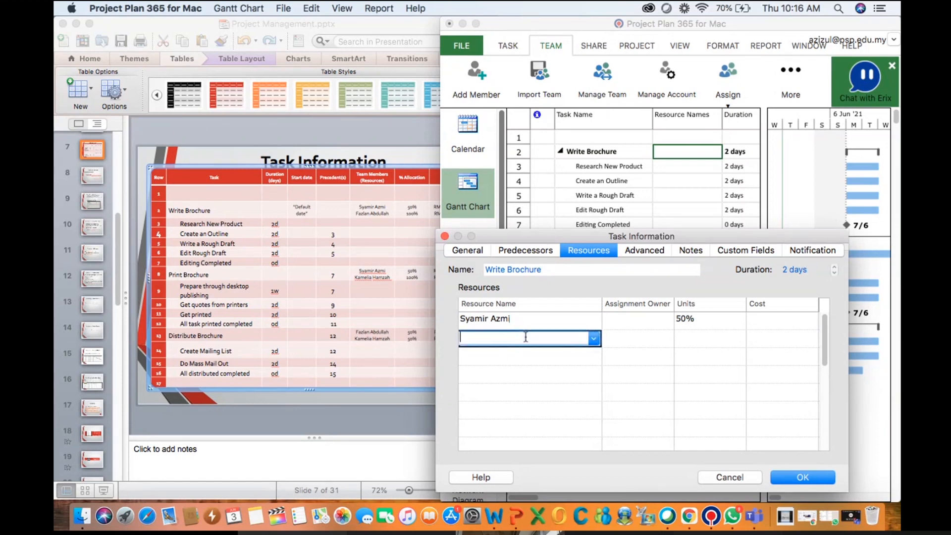
left_click(594, 338)
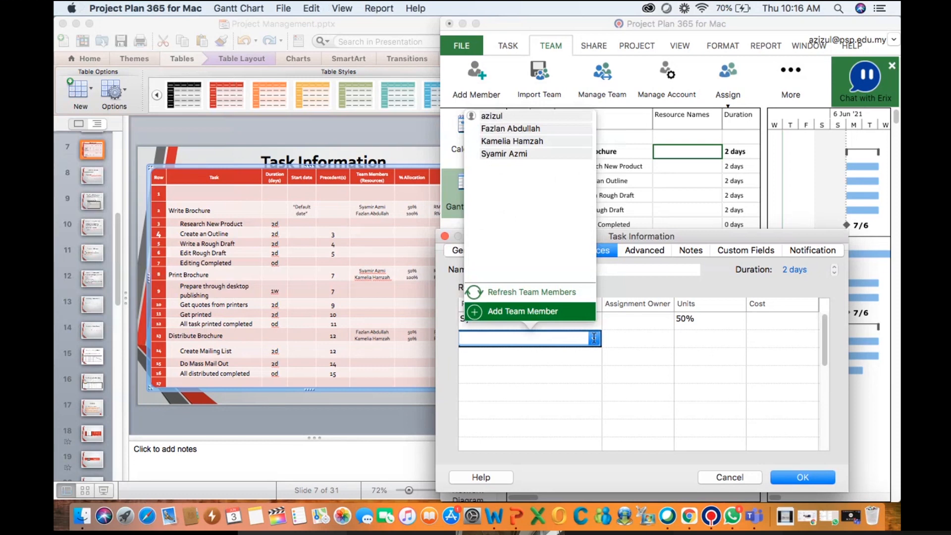
left_click(522, 128)
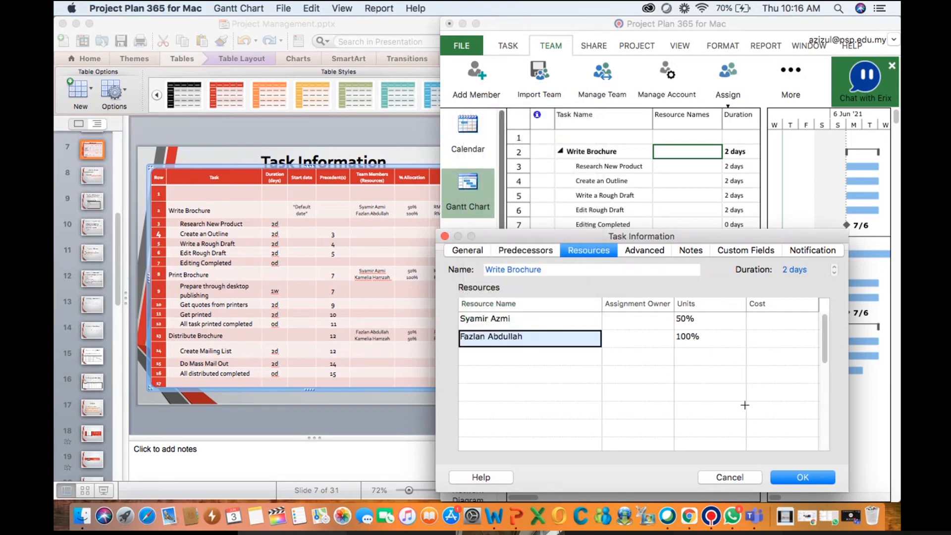
left_click(800, 479)
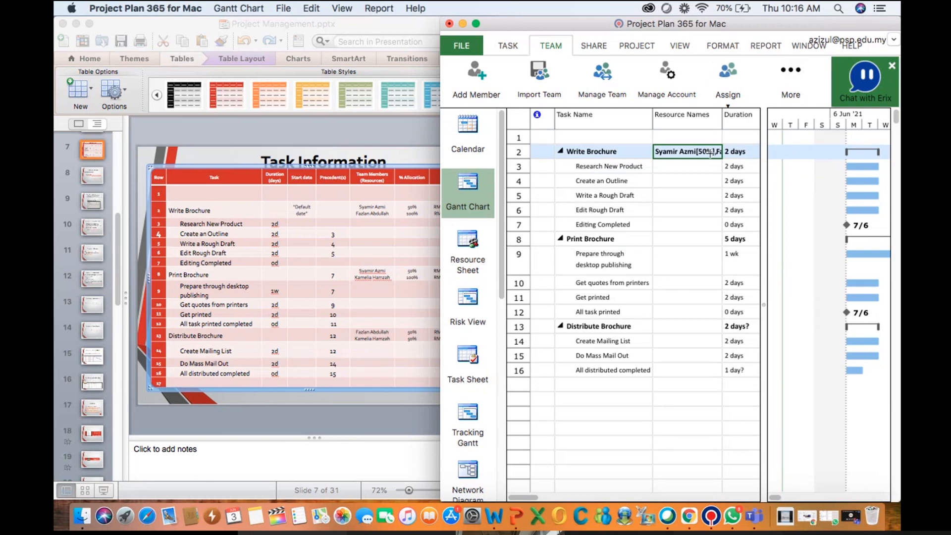
Open Print Brochure's task resources and assign its first team member from the slide at 50% units
left_click(672, 240)
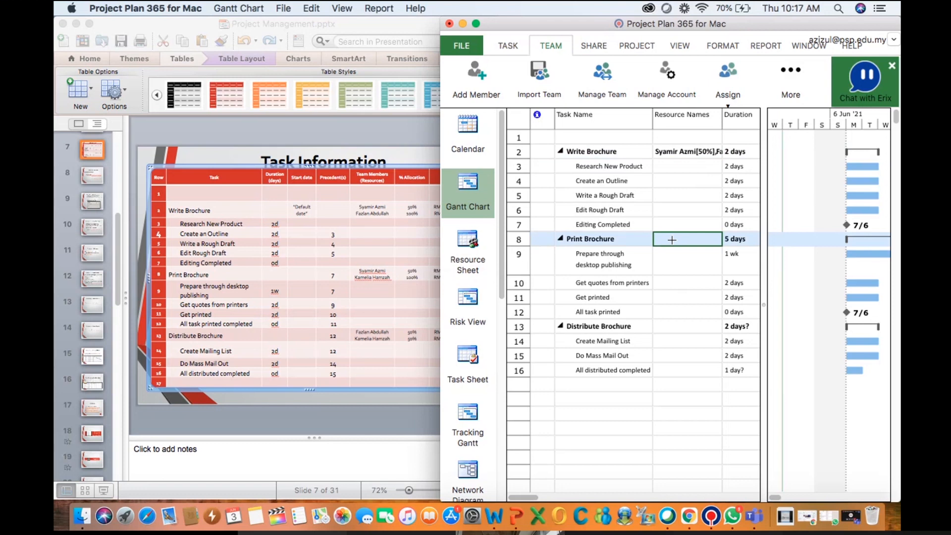
double_click(671, 239)
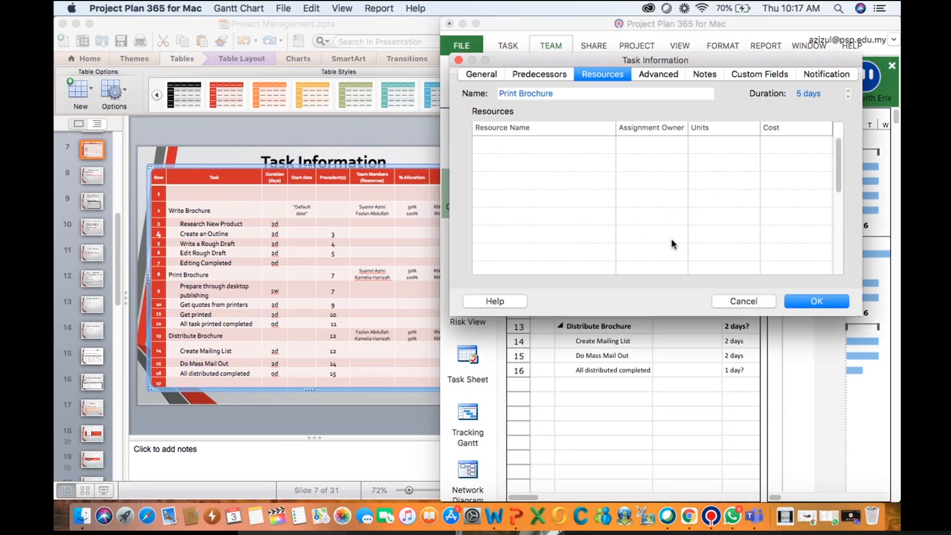
left_click(541, 145)
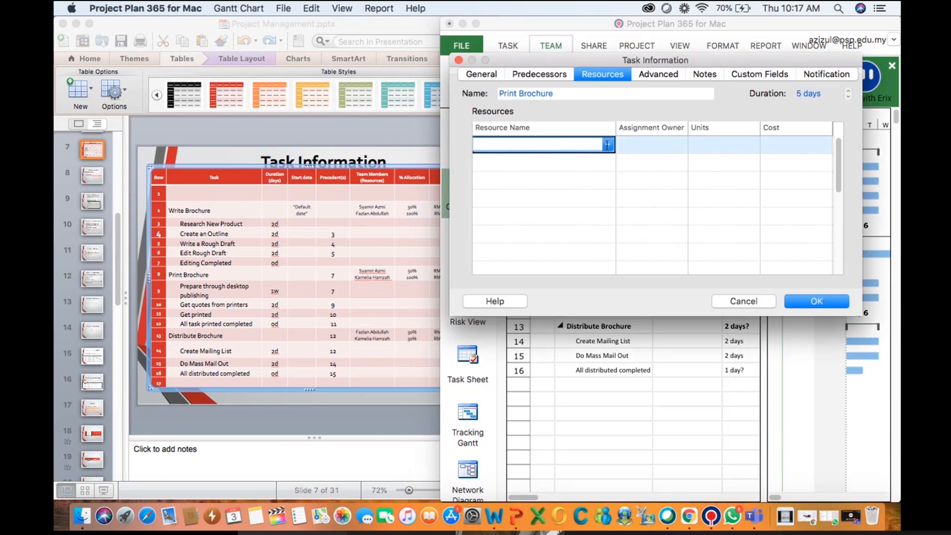
left_click(610, 145)
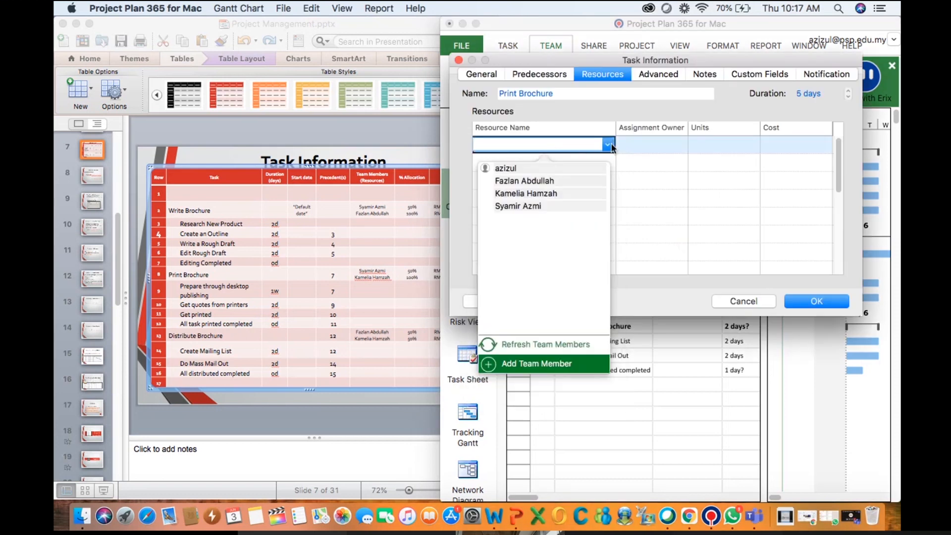
left_click(539, 205)
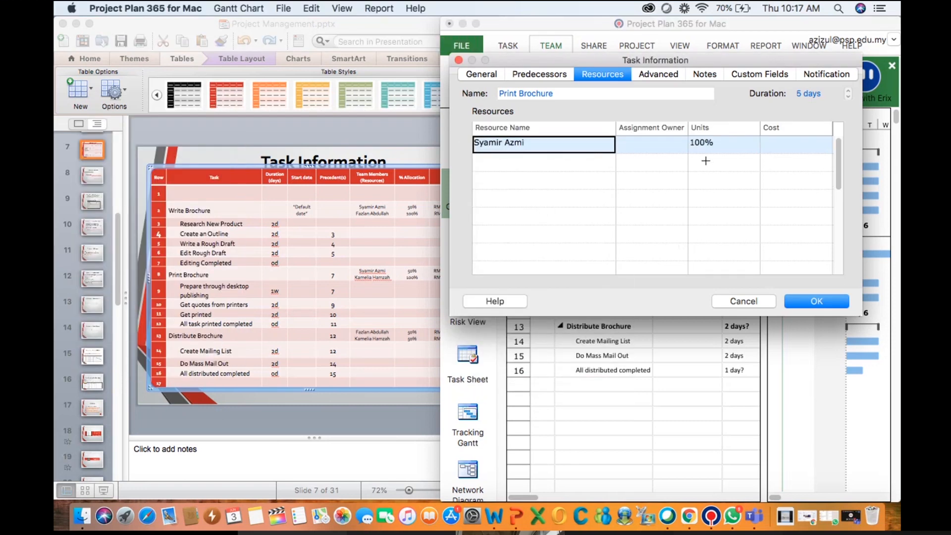
left_click(716, 146)
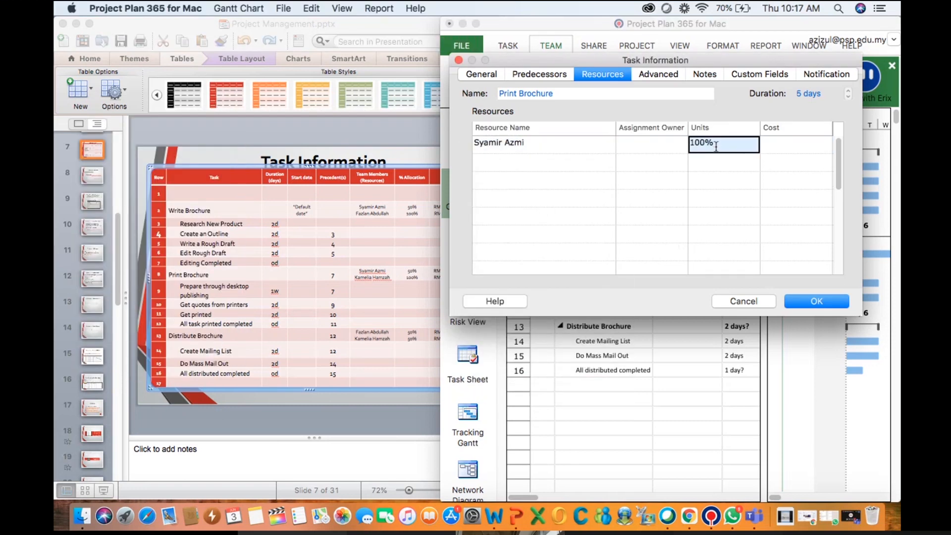
left_click(754, 148)
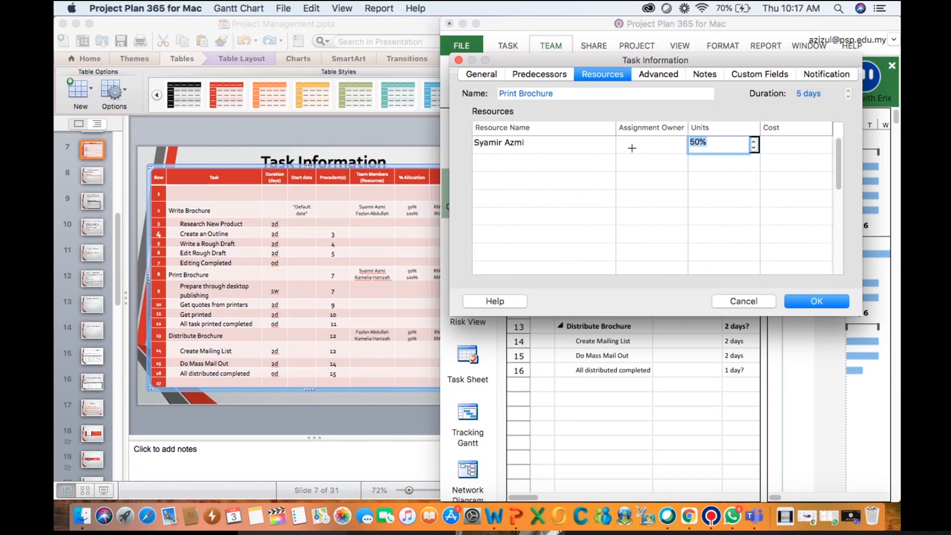
left_click(504, 160)
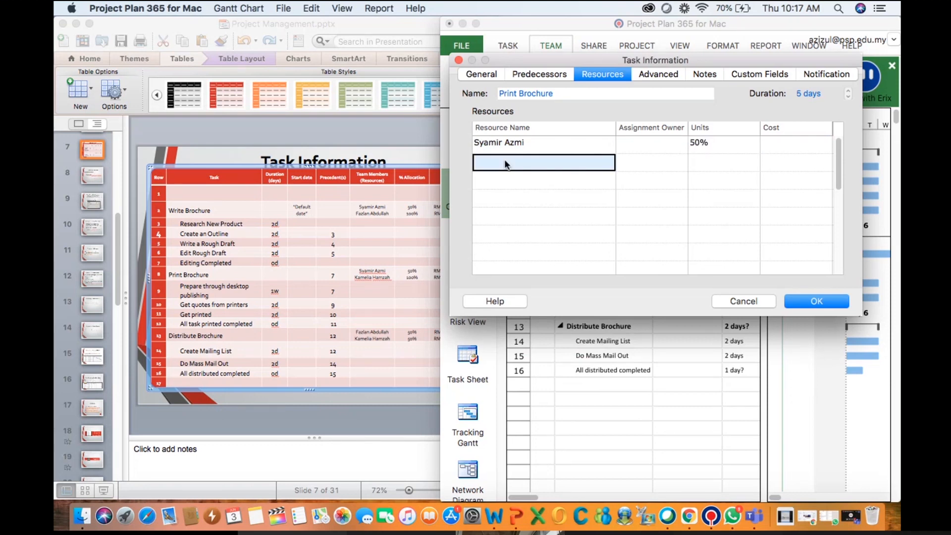
Add Print Brochure's second team member from the slide at 100% units and confirm the task information
type("K")
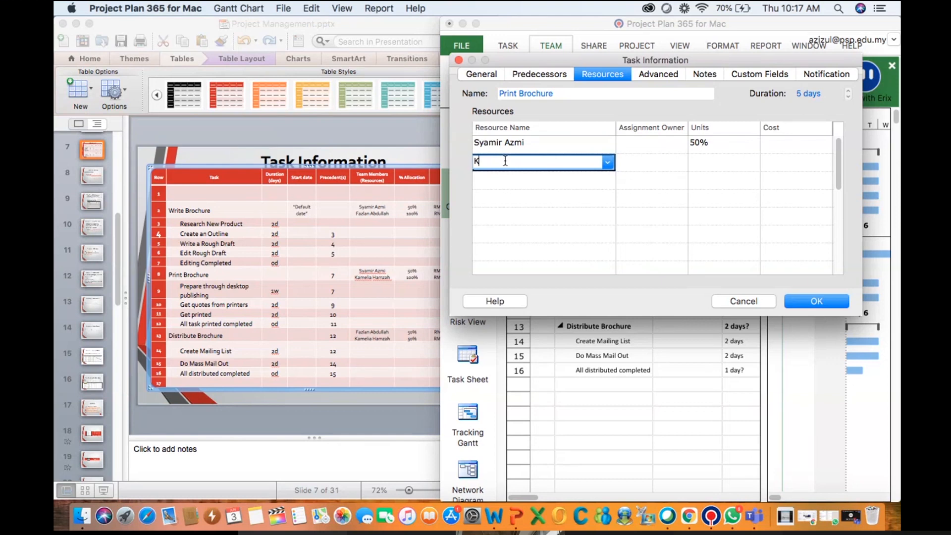
key("Return")
left_click(496, 163)
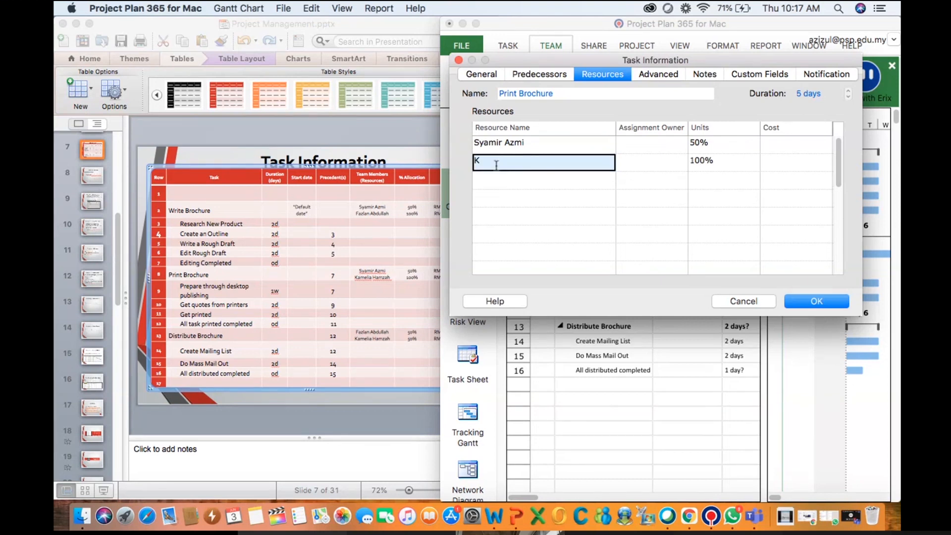
left_click(549, 161)
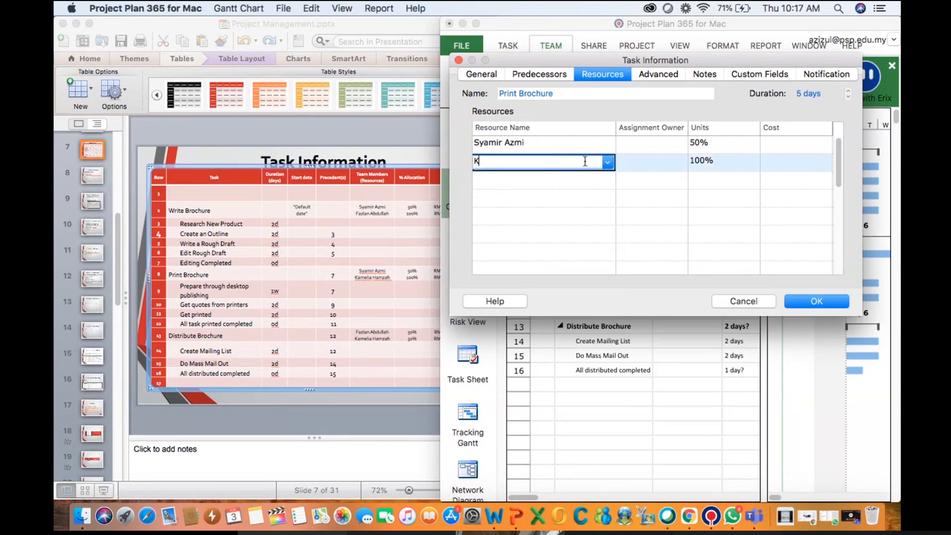
left_click(608, 163)
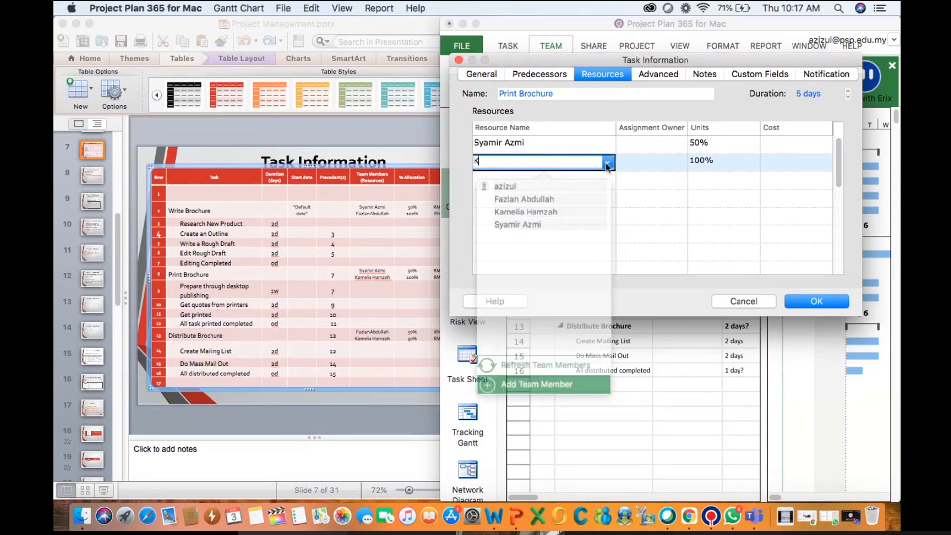
left_click(534, 214)
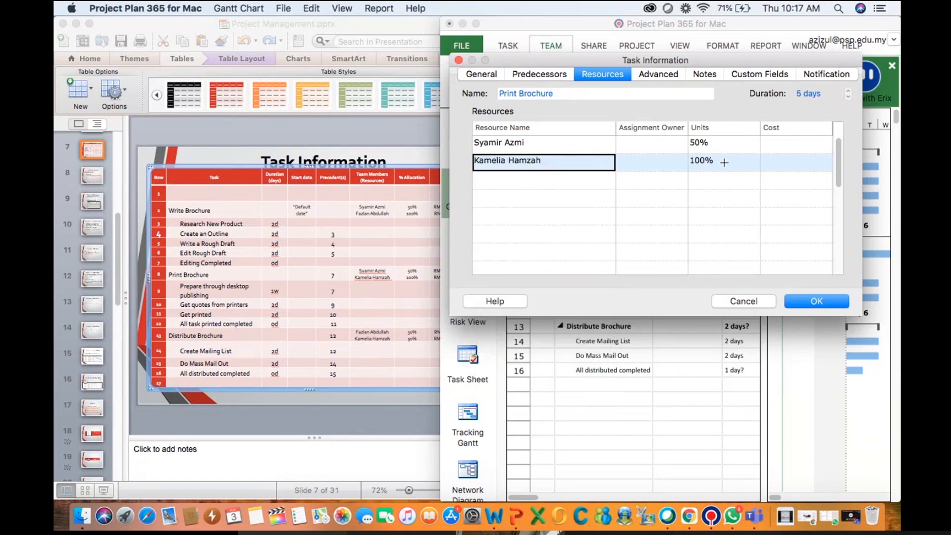
left_click(808, 304)
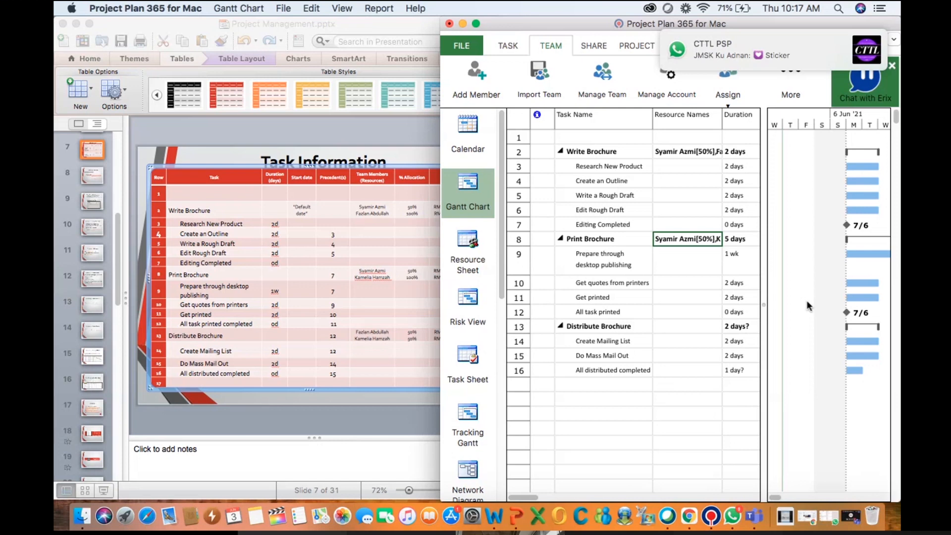
Open Distribute Brochure's task resources and assign its first team member from the slide at 100% units
left_click(665, 325)
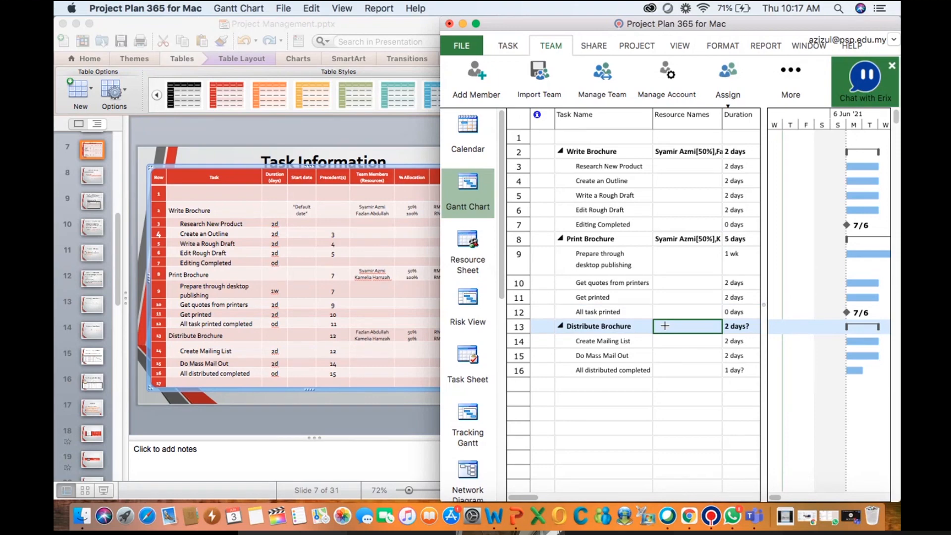
double_click(664, 325)
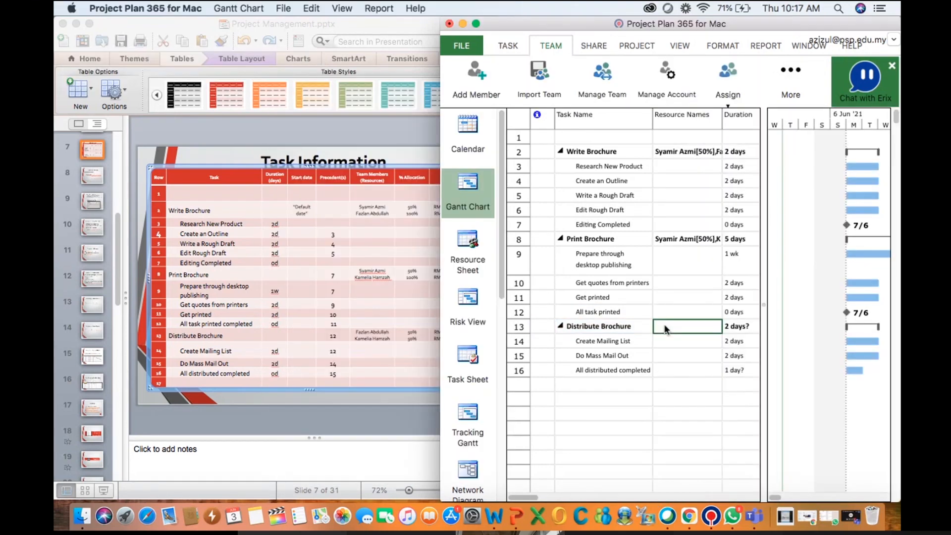
left_click(566, 164)
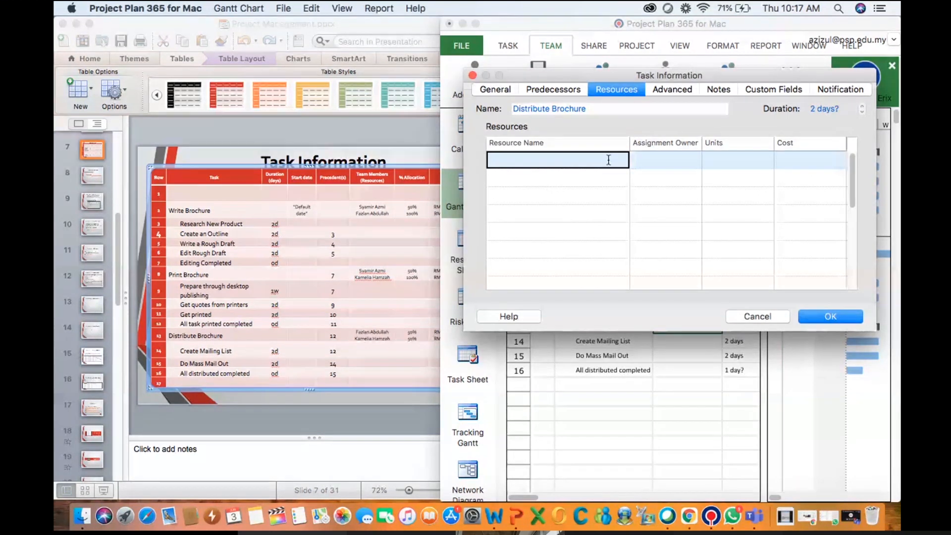
type("faz")
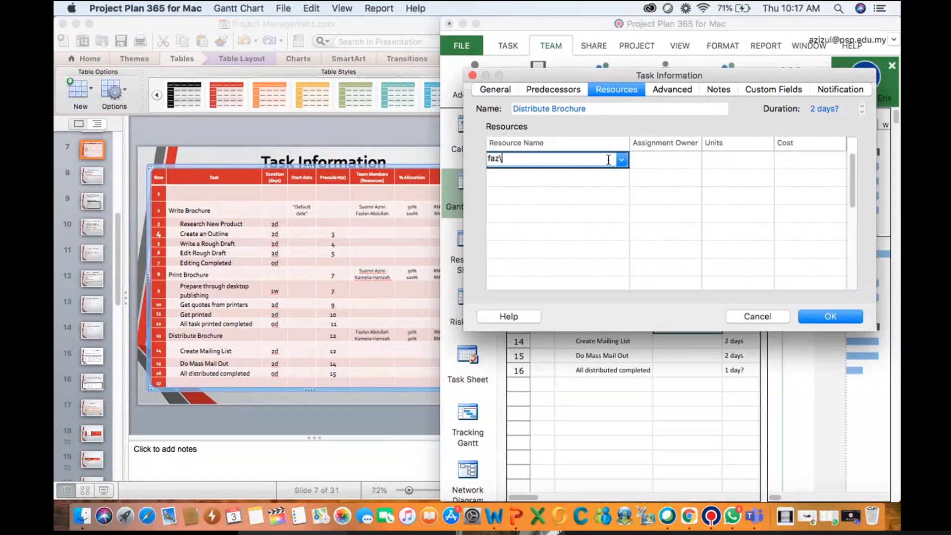
left_click(621, 160)
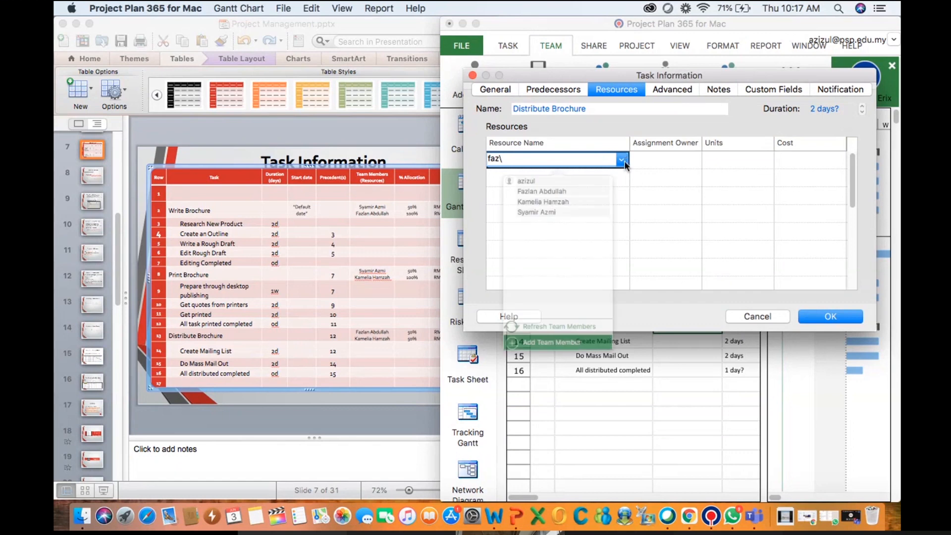
left_click(563, 196)
left_click(557, 179)
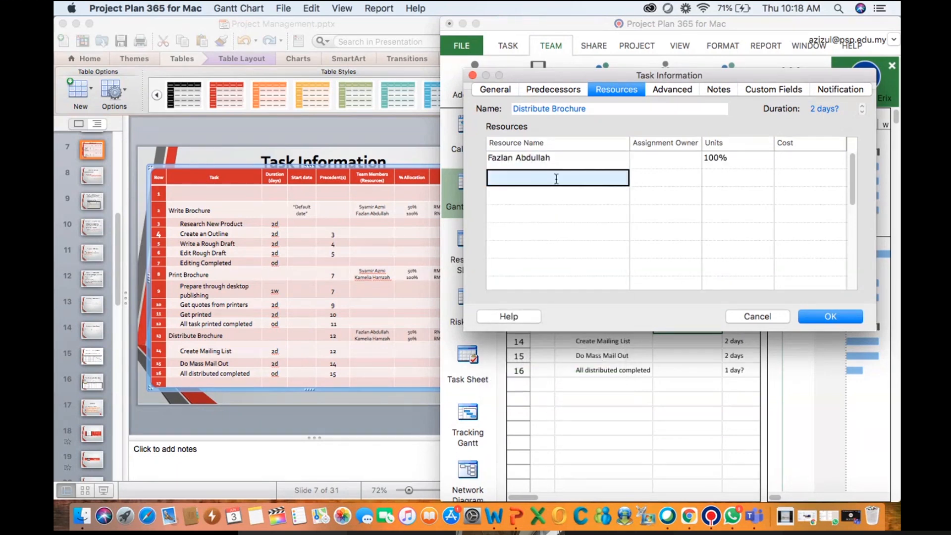
Add Distribute Brochure's second team member from the slide in the task resources list
left_click(599, 179)
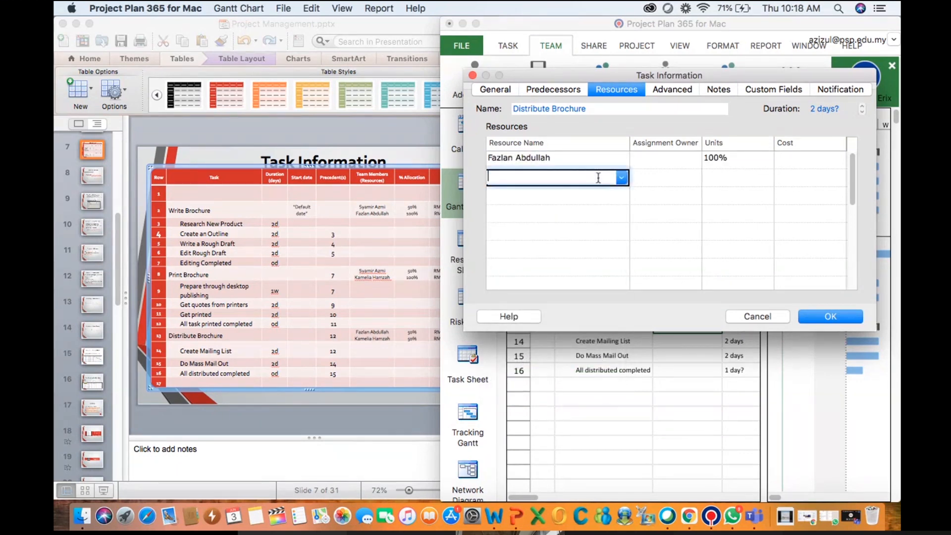
left_click(622, 178)
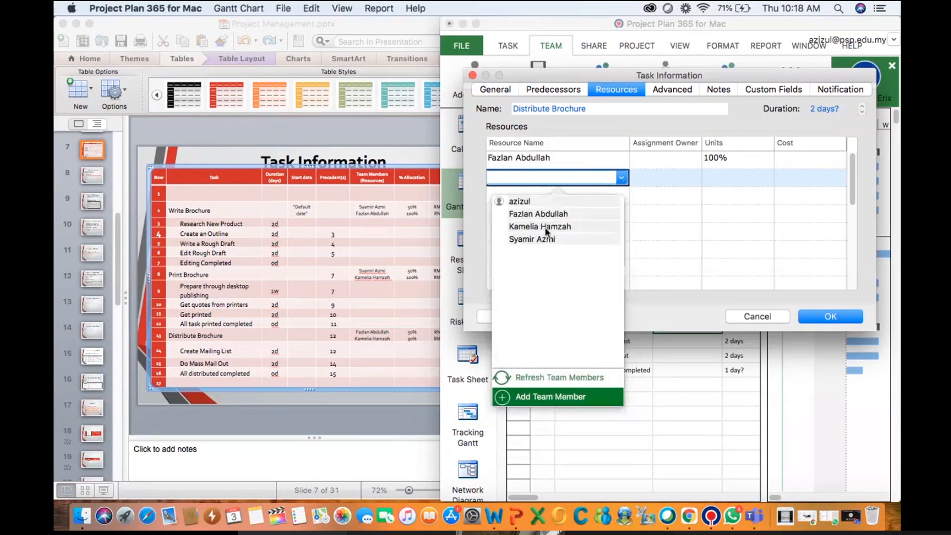
left_click(544, 227)
Set the units of both Distribute Brochure team members to 50% and confirm the task information
left_click(726, 161)
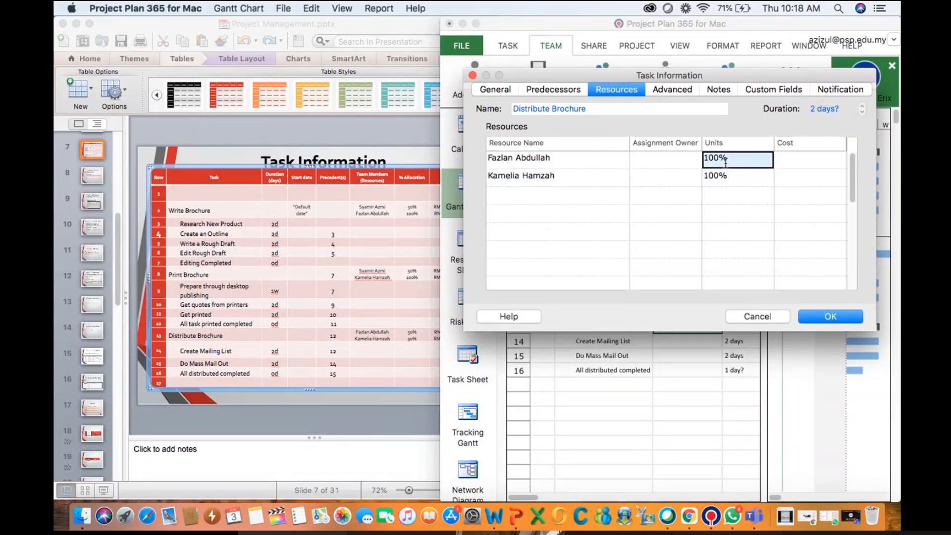
left_click(767, 160)
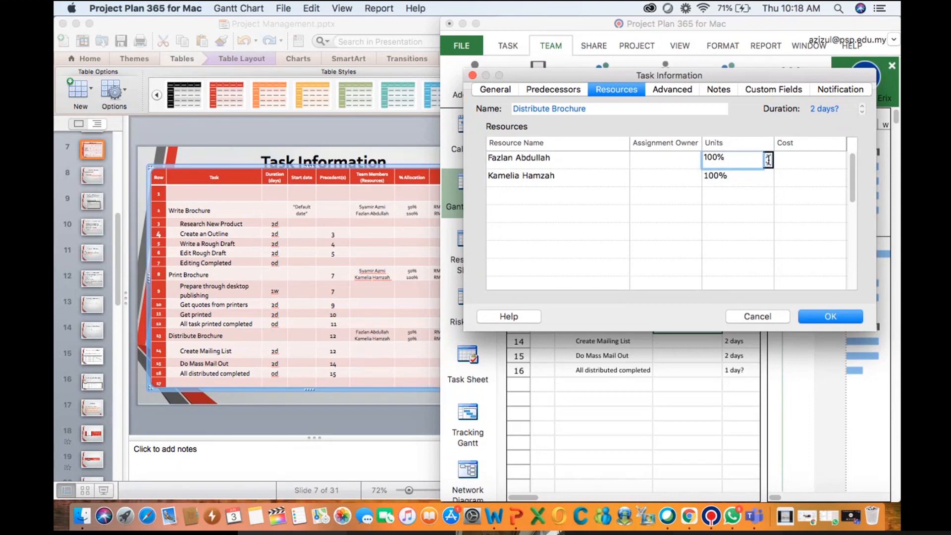
left_click(768, 162)
left_click(767, 180)
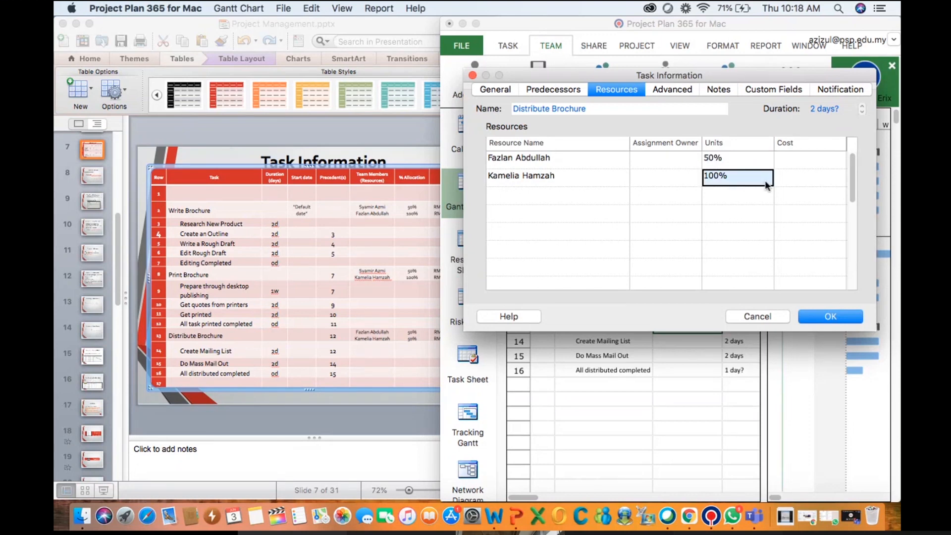
left_click(767, 180)
left_click(767, 182)
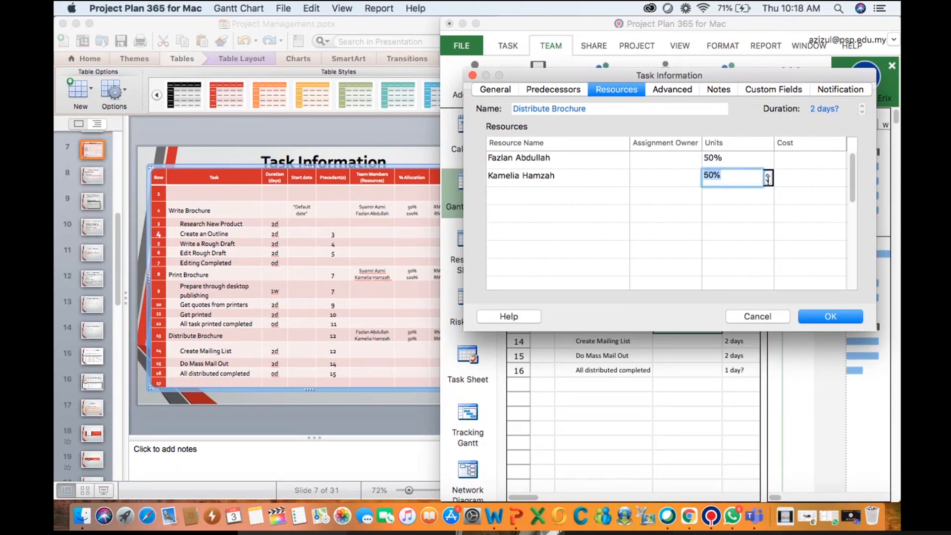
left_click(826, 318)
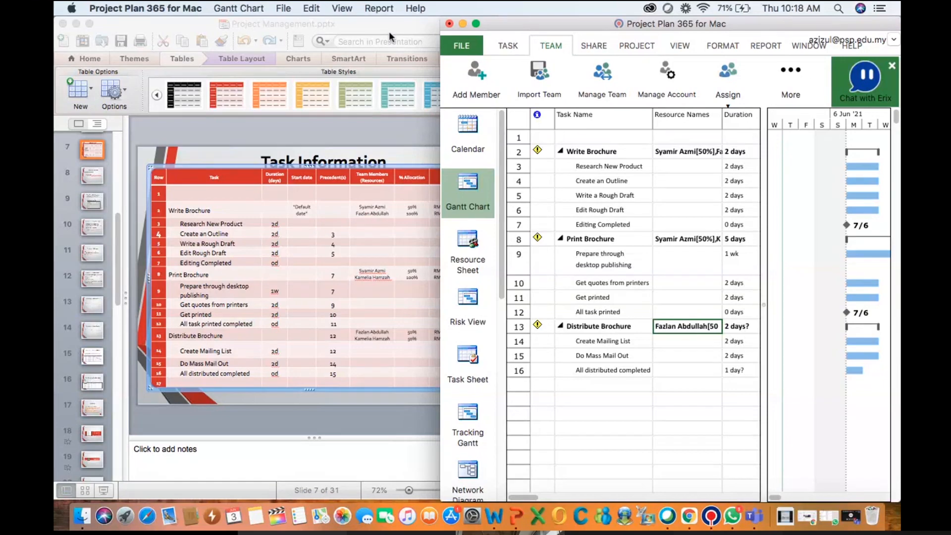
Maximize the project window and scroll across the Gantt table columns to review the schedule
left_click(769, 20)
left_click_drag(769, 20, 763, 60)
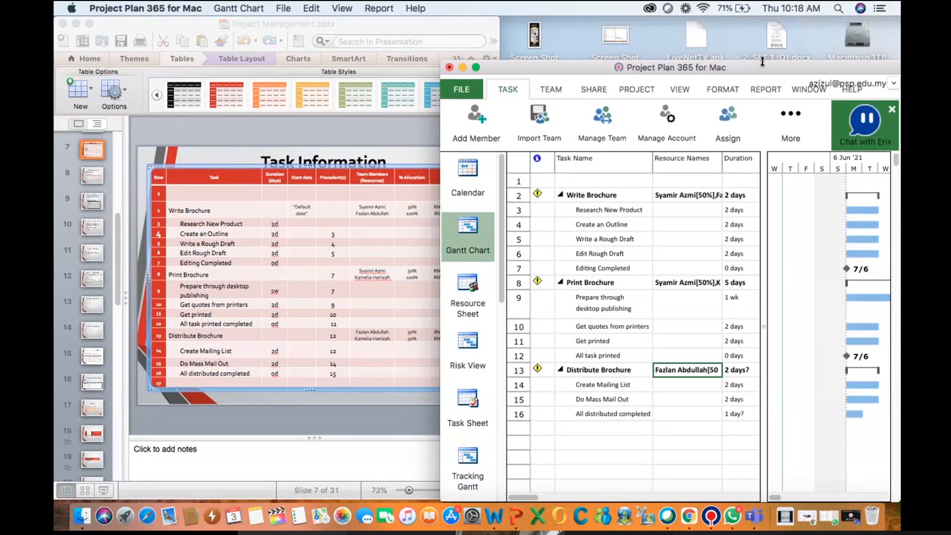
left_click(477, 68)
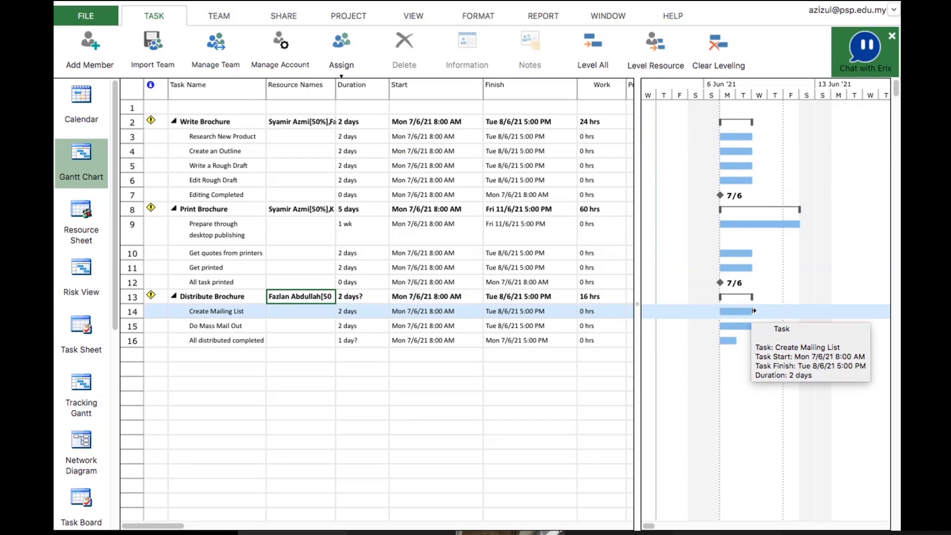
scroll(492, 412, "right", 5)
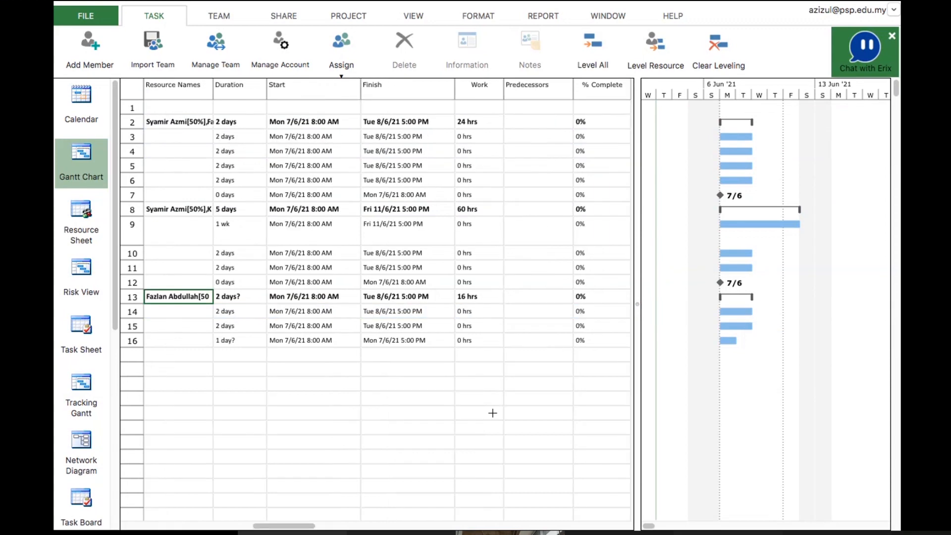
scroll(492, 413, "left", 3)
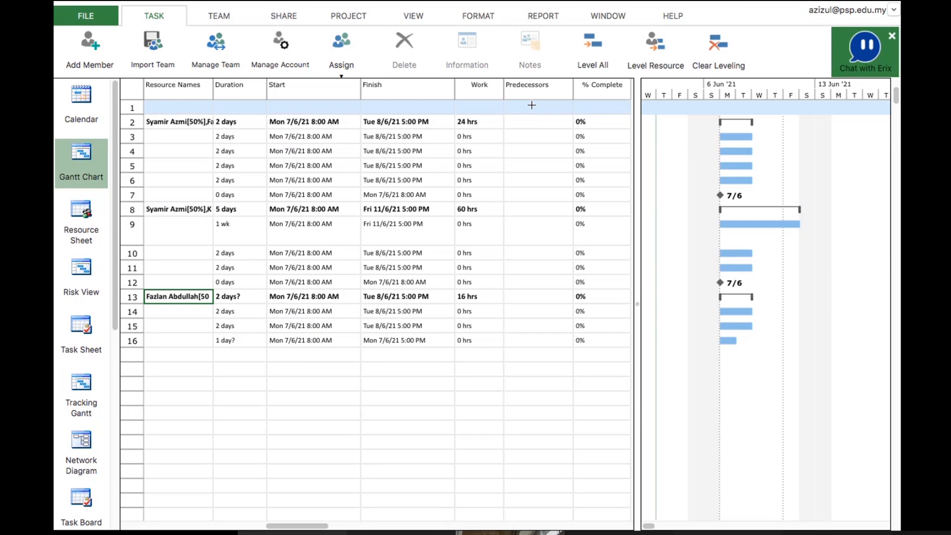
scroll(531, 105, "left", 3)
scroll(532, 105, "right", 2)
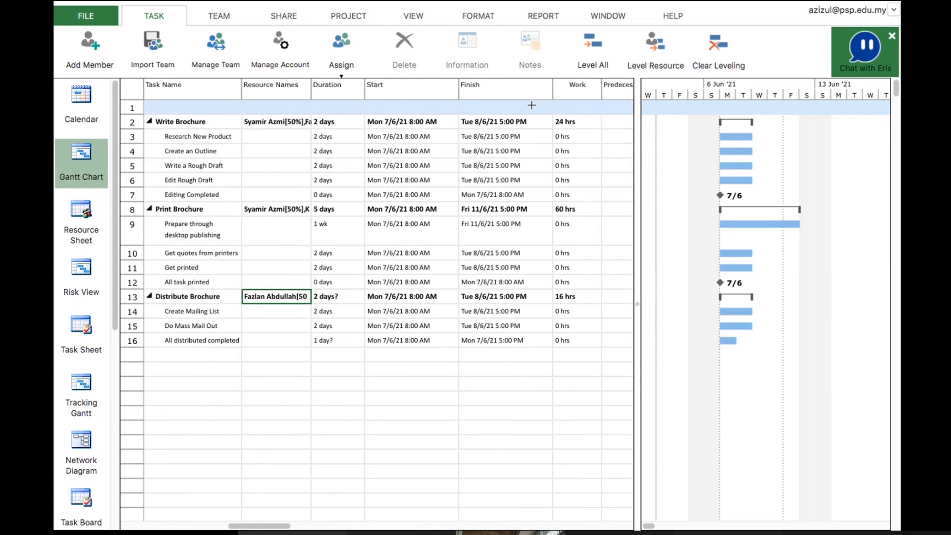
scroll(532, 105, "right", 2)
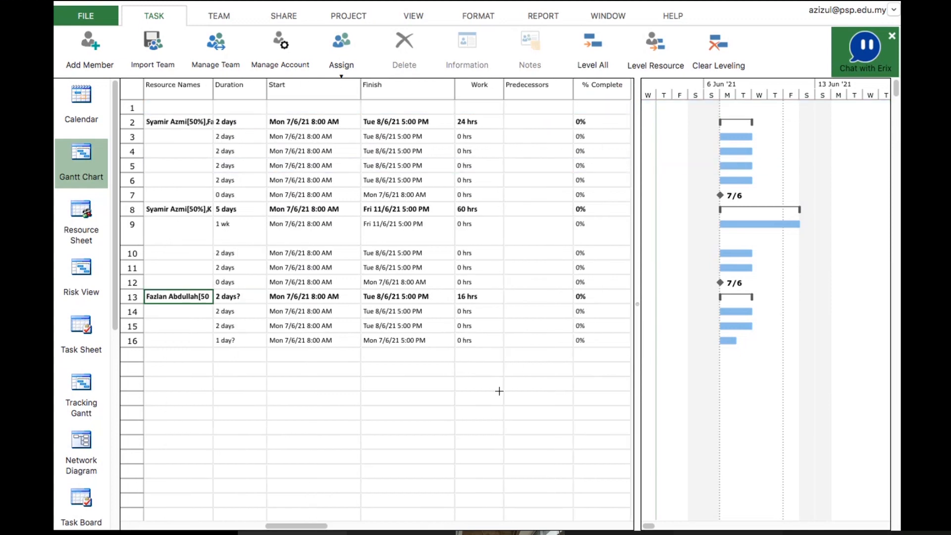
Switch to PowerPoint and play the Task Information slide as a slide show
key("super+Tab")
key("super+Tab")
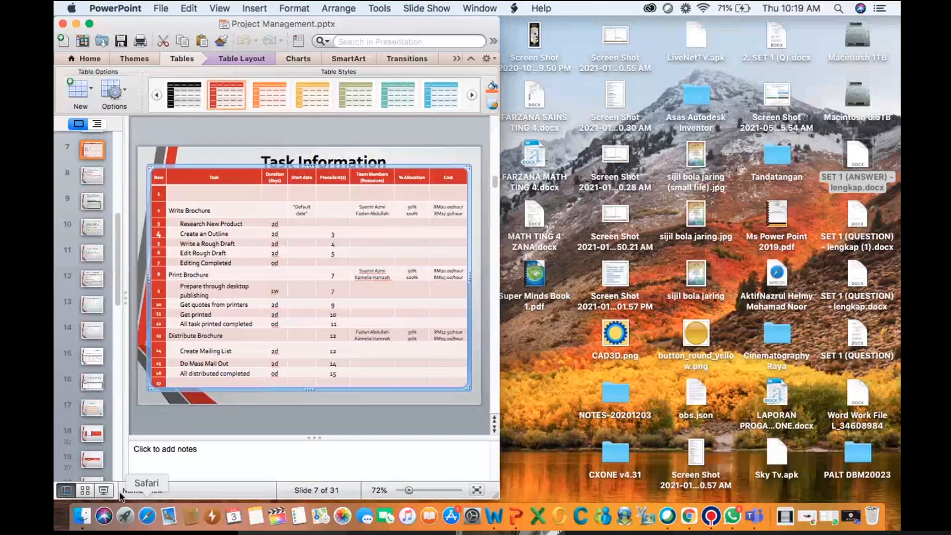
left_click(103, 490)
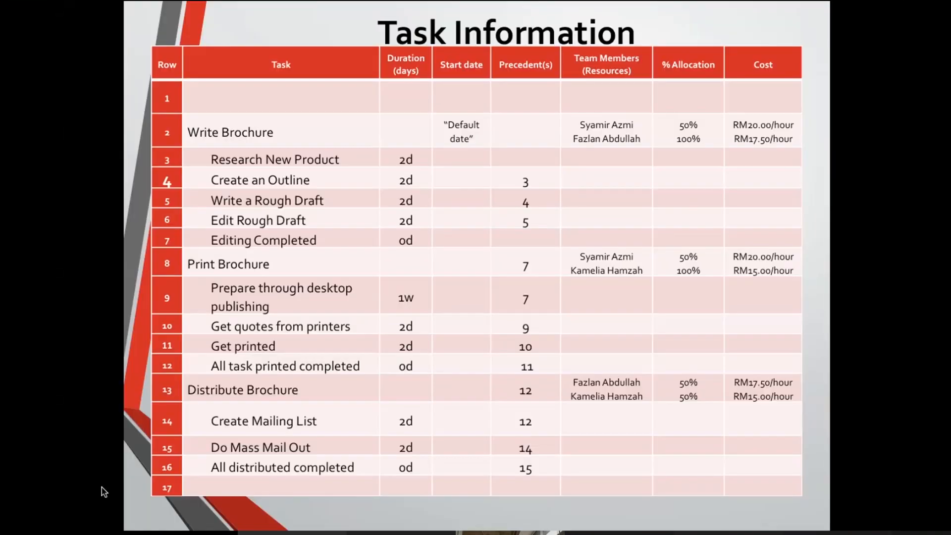
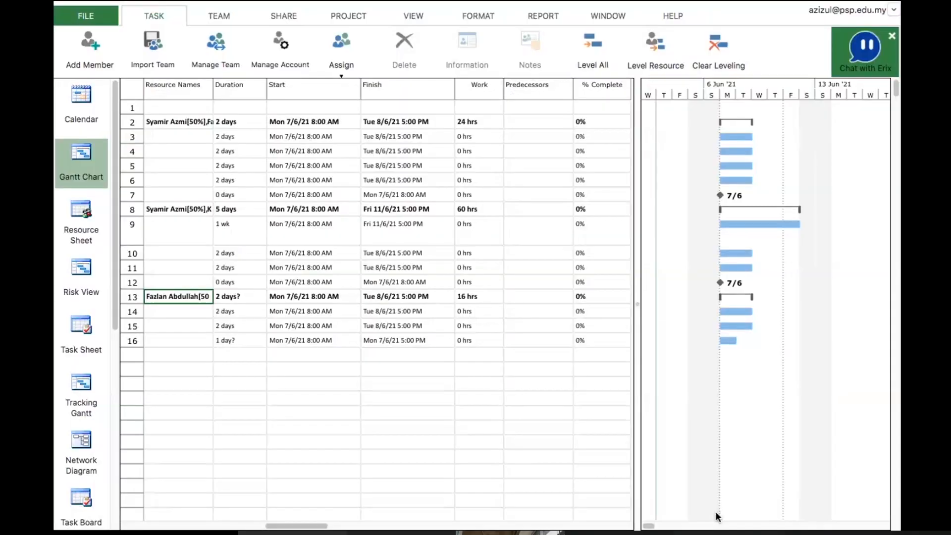
Link Write Brochure's subtasks by entering predecessors 3, 4 and 5 for Create an Outline, Write a Rough Draft and Edit Rough Draft
key("ctrl+Left")
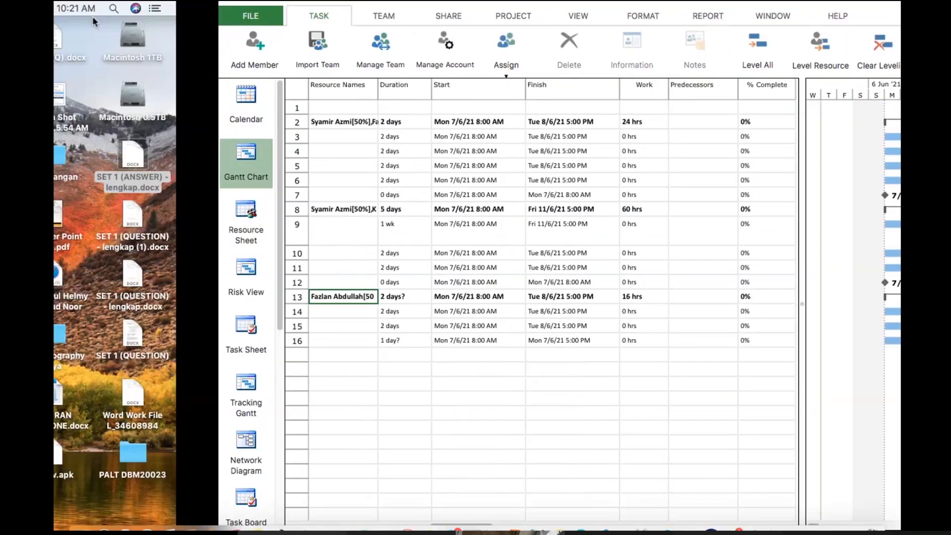
key("super+Tab")
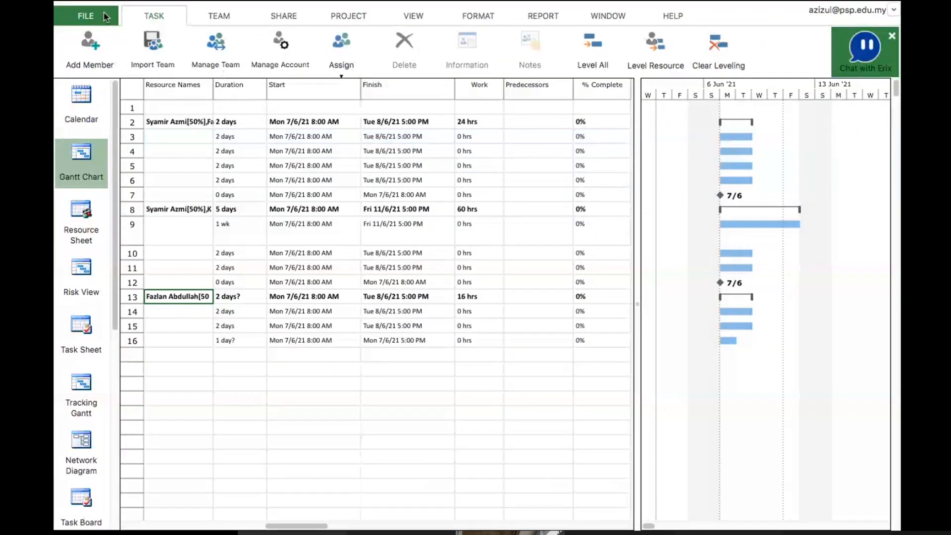
mouse_move(106, 7)
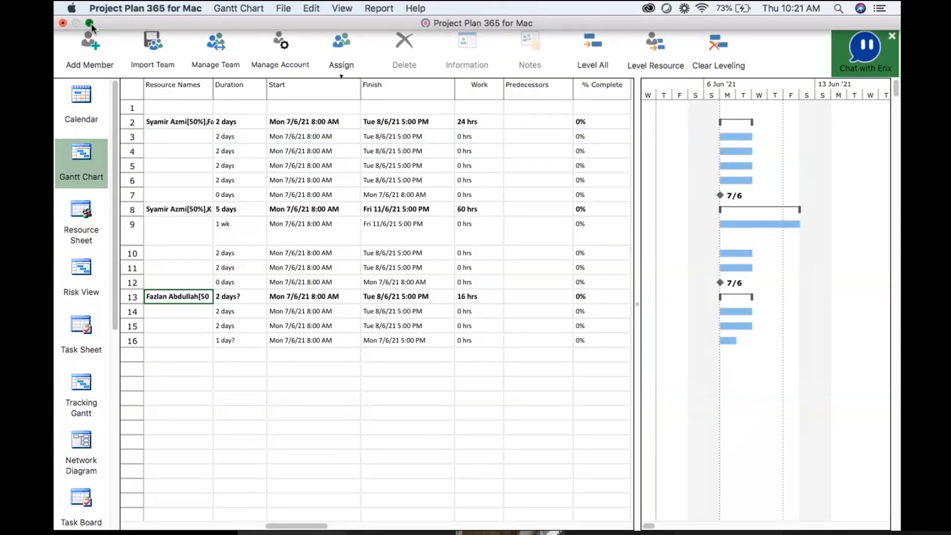
left_click(91, 23)
scroll(655, 330, "right", 5)
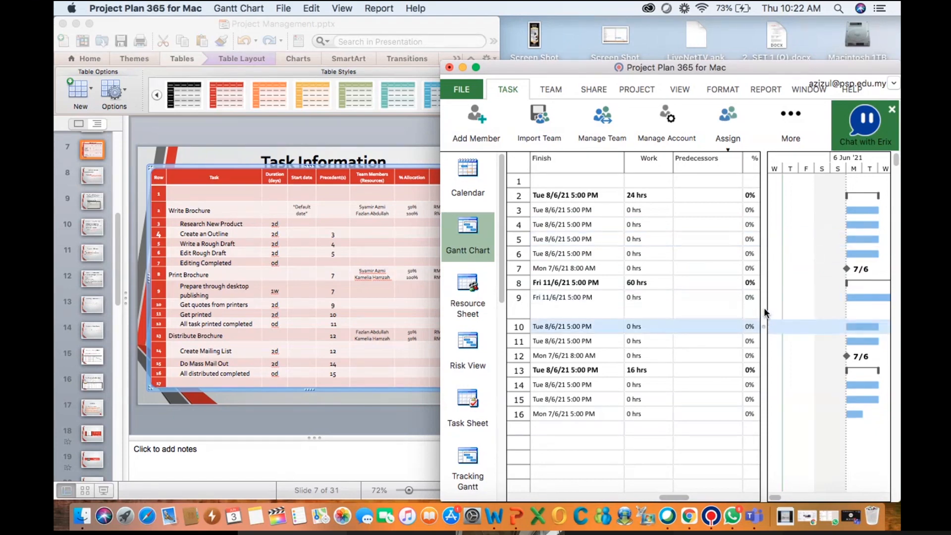
left_click_drag(763, 307, 877, 309)
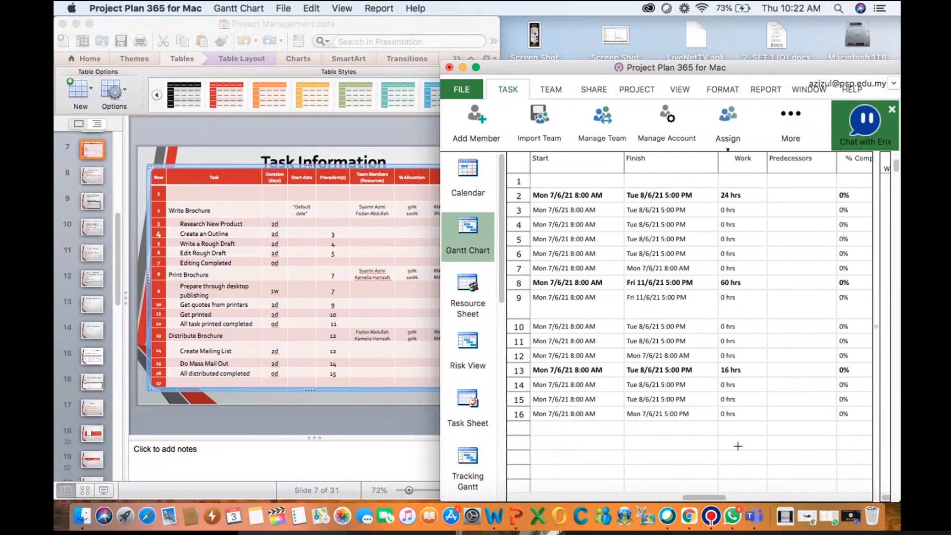
scroll(738, 446, "left", 3)
scroll(737, 446, "left", 4)
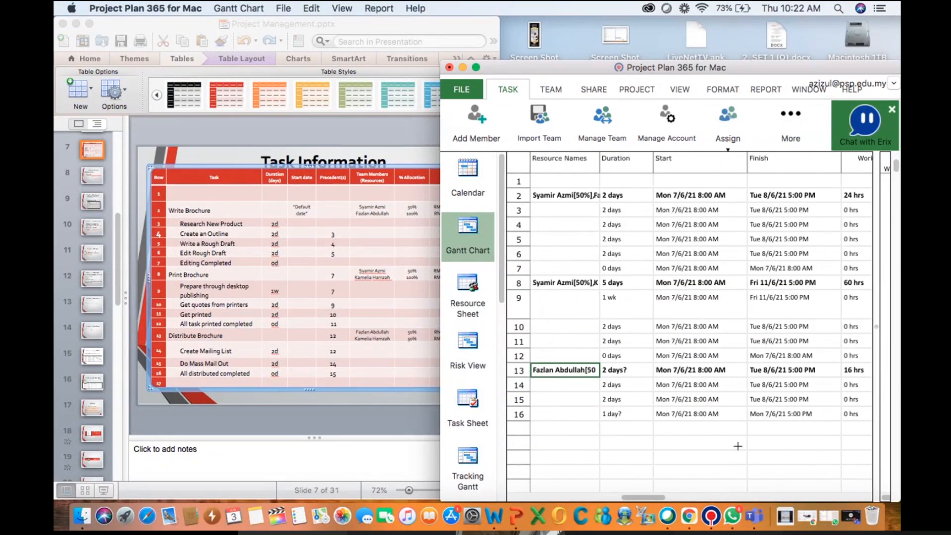
scroll(738, 446, "left", 5)
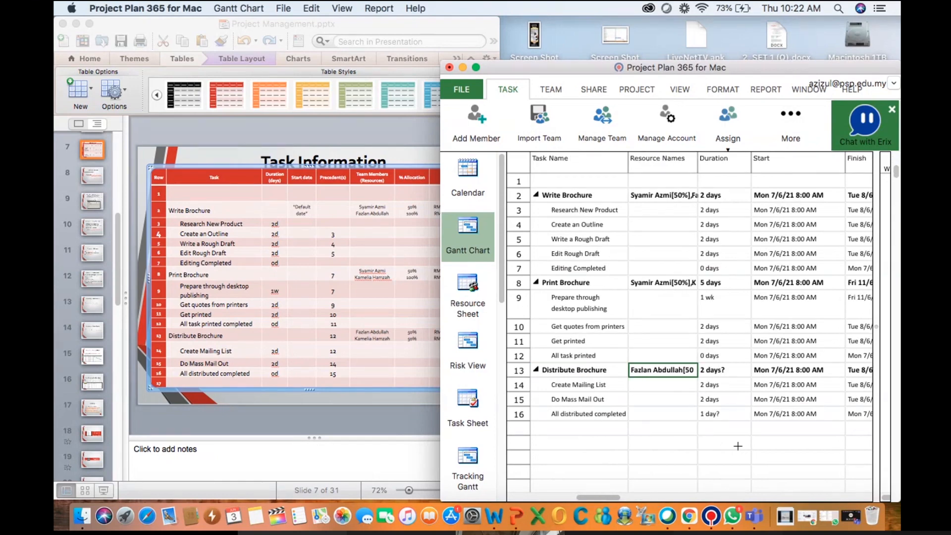
scroll(737, 446, "right", 8)
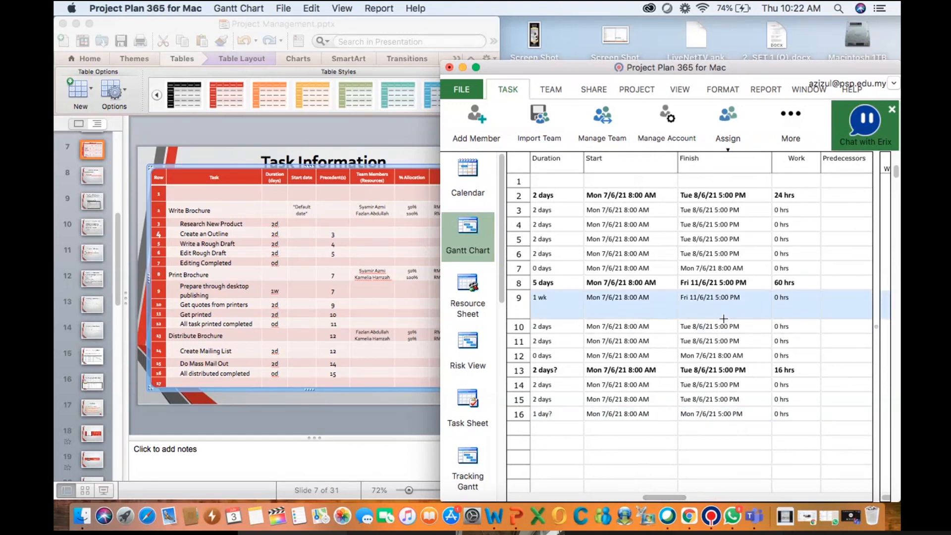
left_click(832, 224)
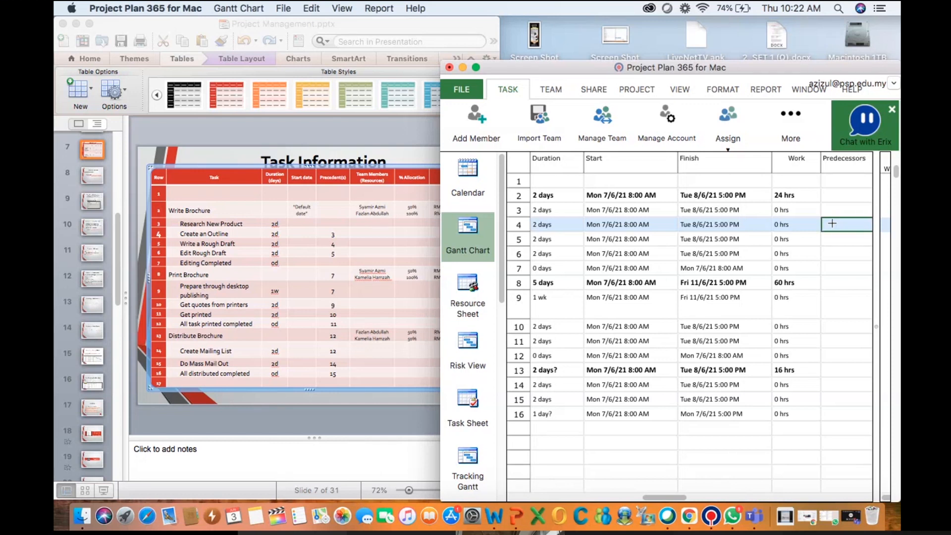
type("3")
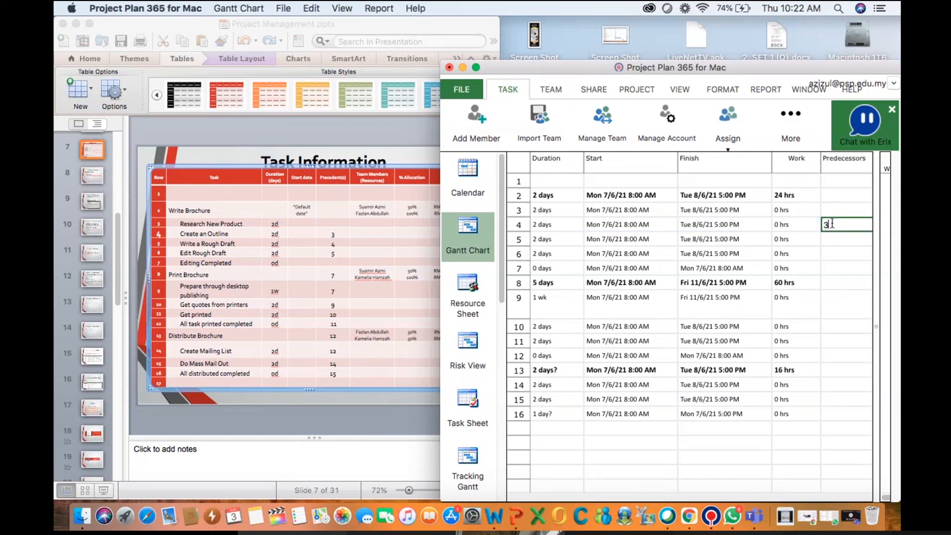
key("Return")
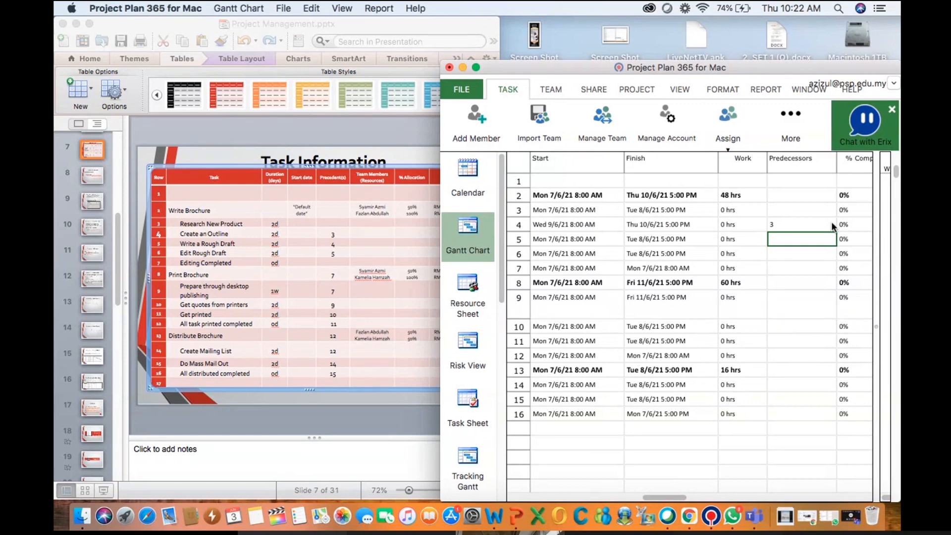
type("4")
key("Return")
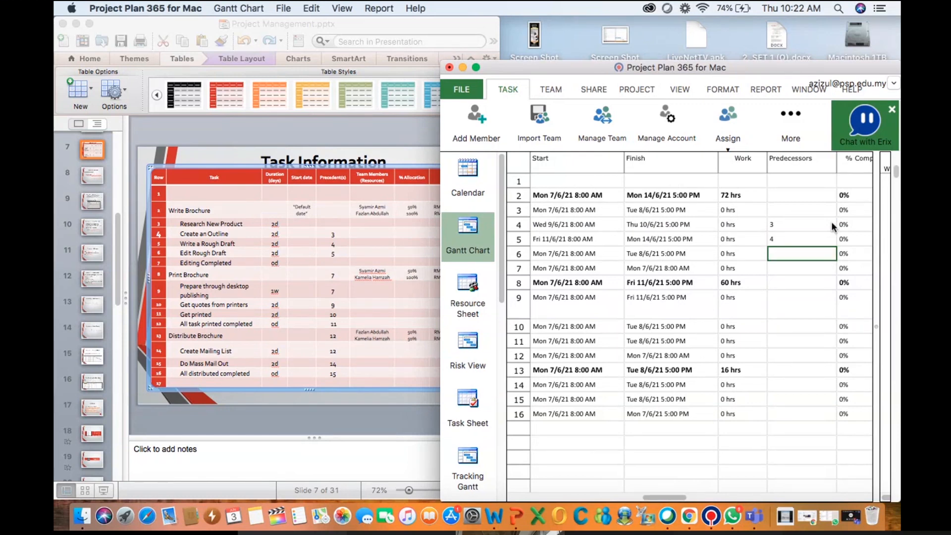
type("5")
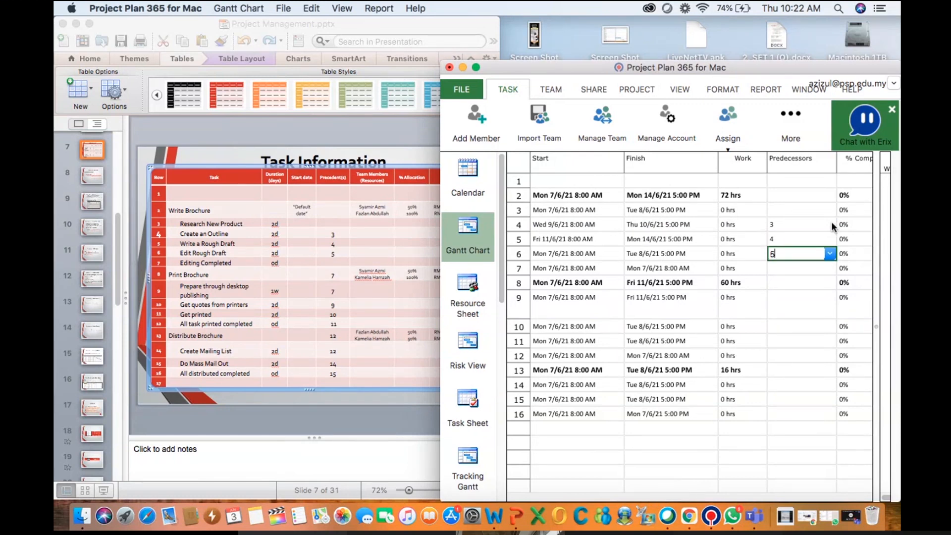
key("Return")
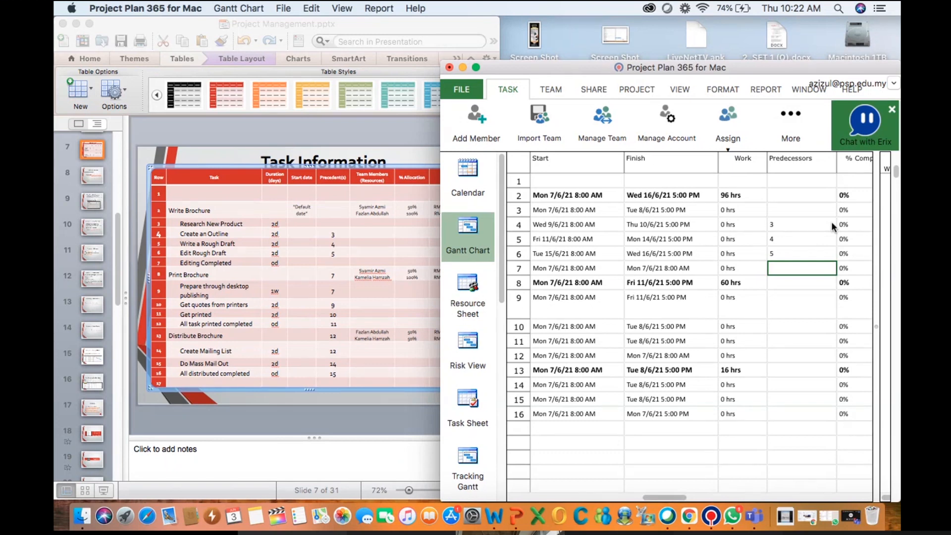
key("Return")
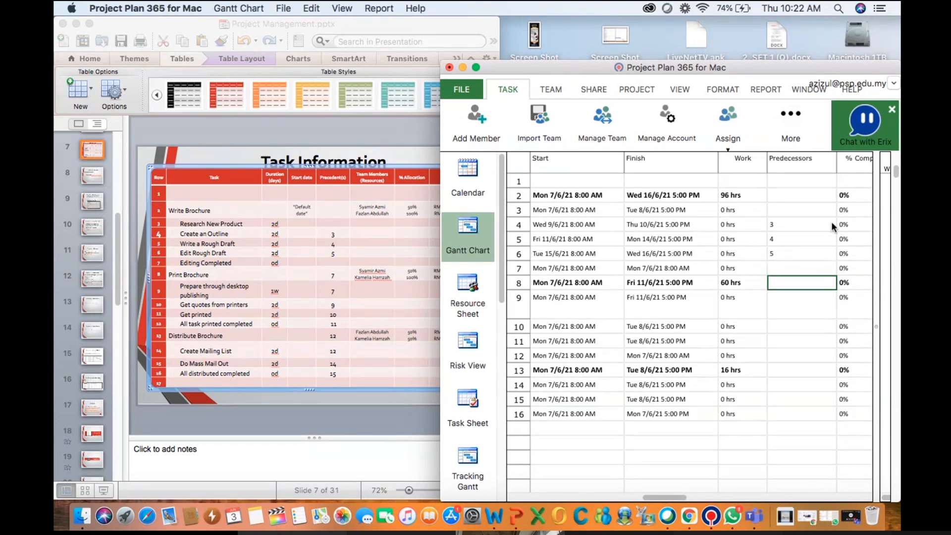
Enter predecessors 7, 7, 9, 10 and 11 for Print Brochure and its subtasks through All task printed
type("7")
key("Return")
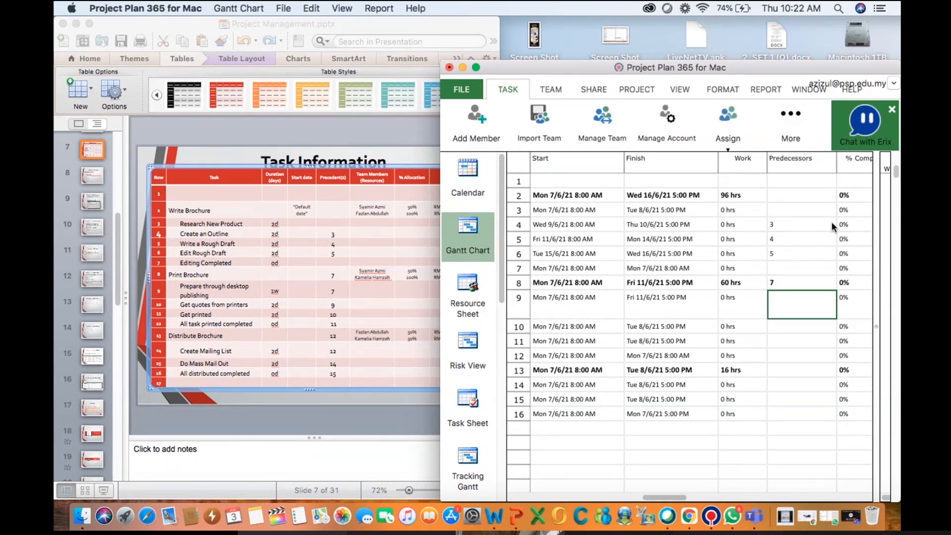
type("7")
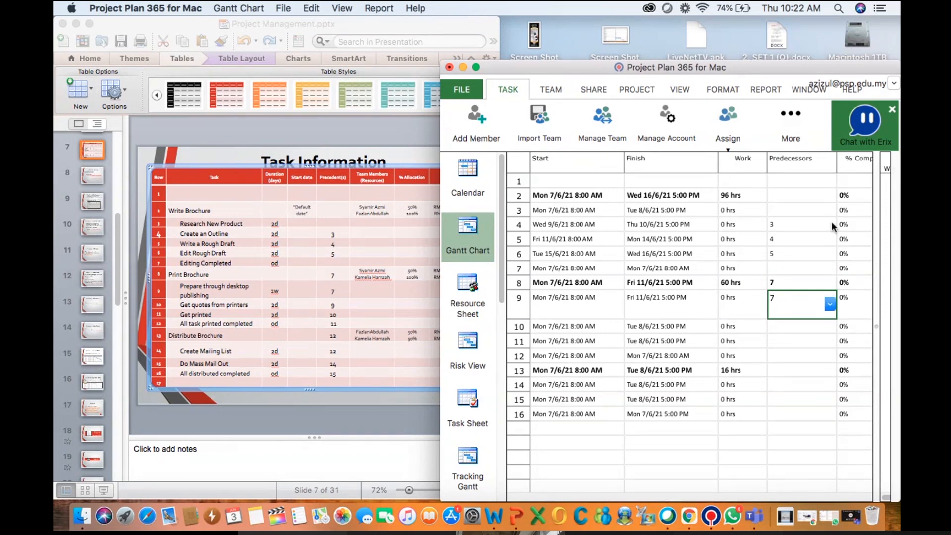
key("Return")
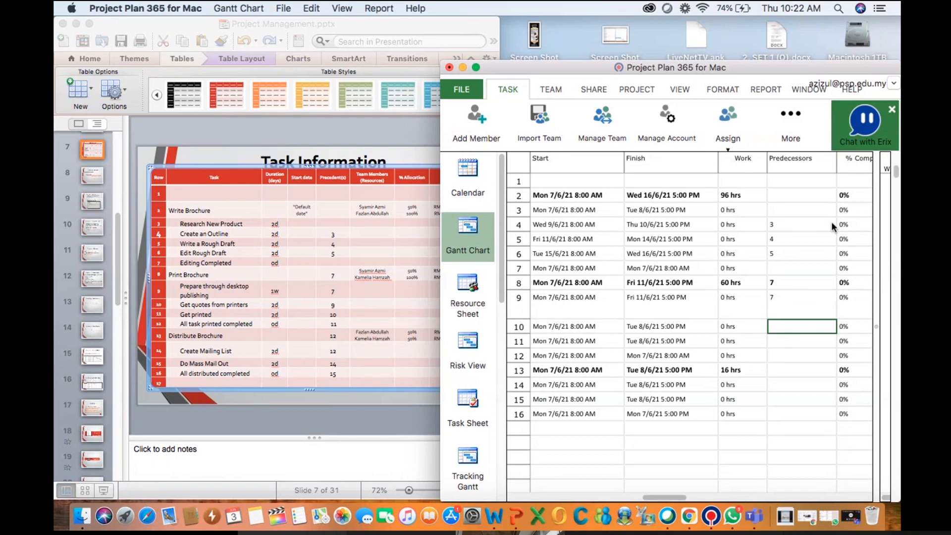
type("9")
key("Return")
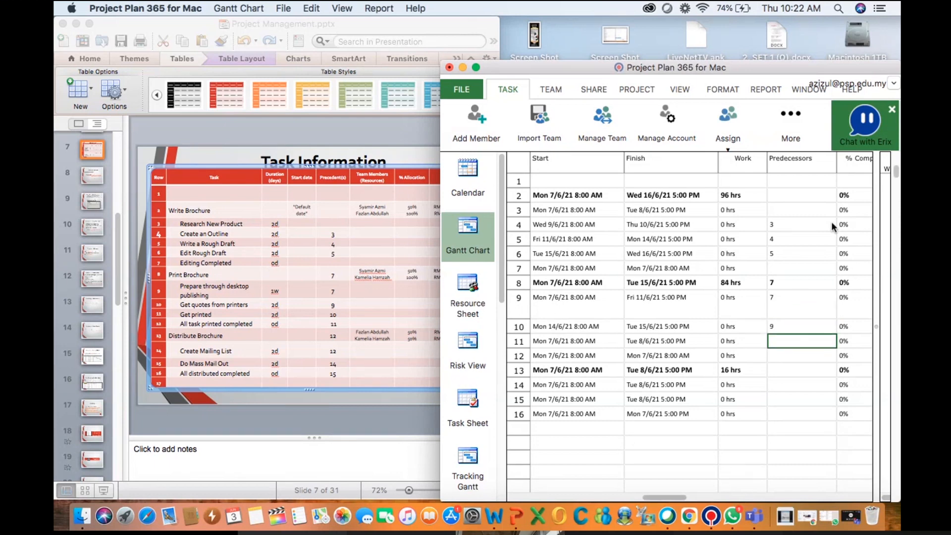
type("10")
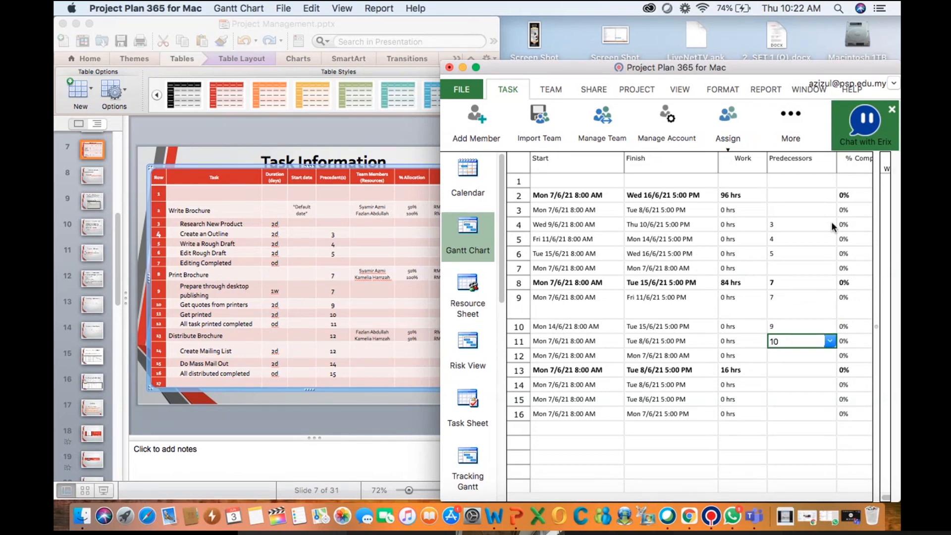
key("Return")
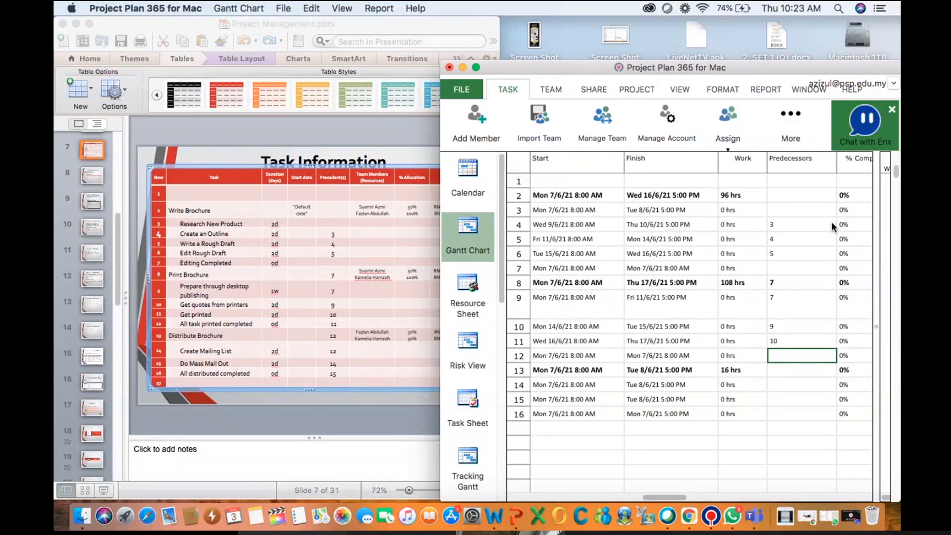
type("11")
key("Return")
Enter predecessor 12 for Distribute Brochure and 12, 14, 15 for Create Mailing List, Do Mass Mail Out and All distributed completed
type("12")
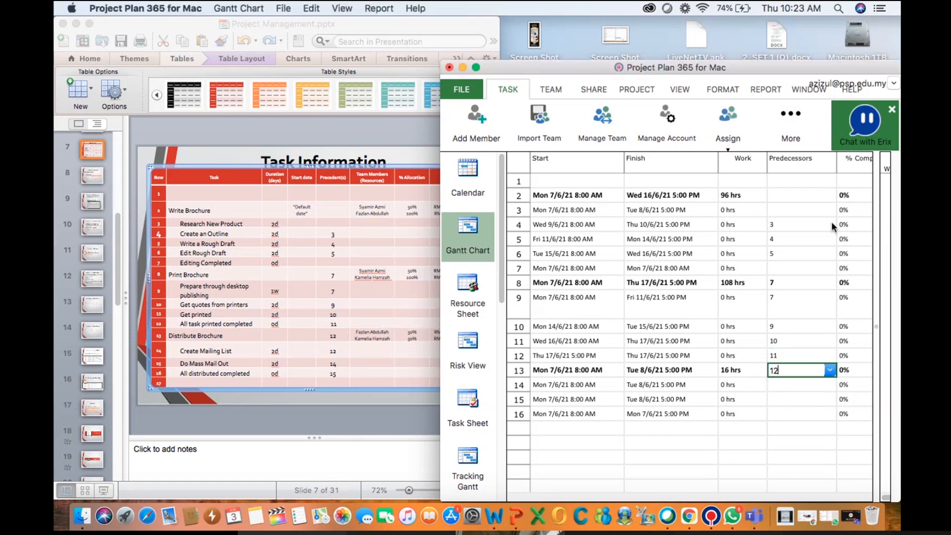
key("Return")
type("12")
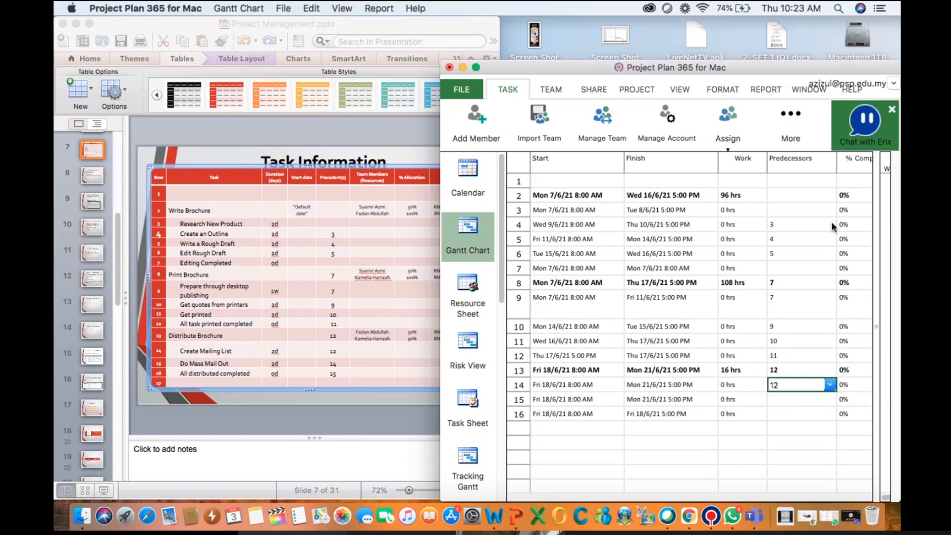
key("Return")
type("14")
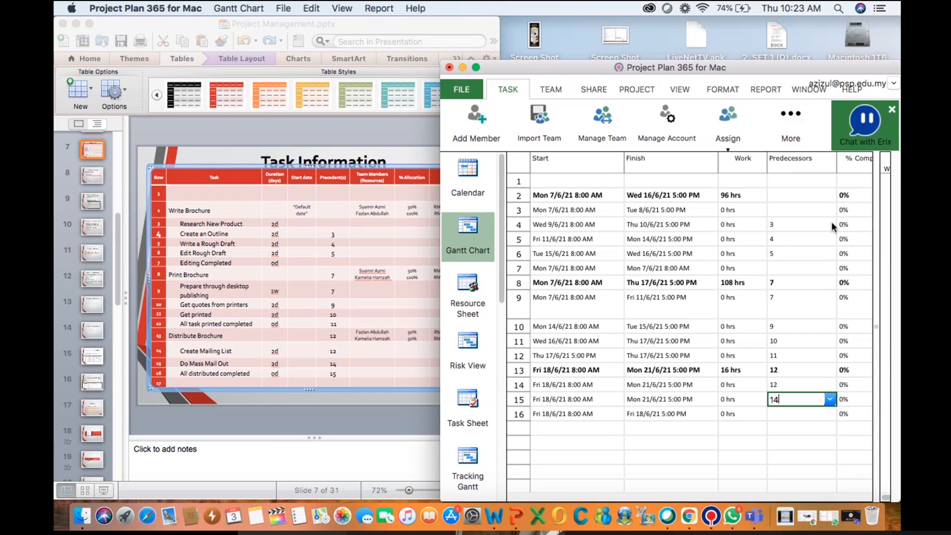
key("Return")
type("15")
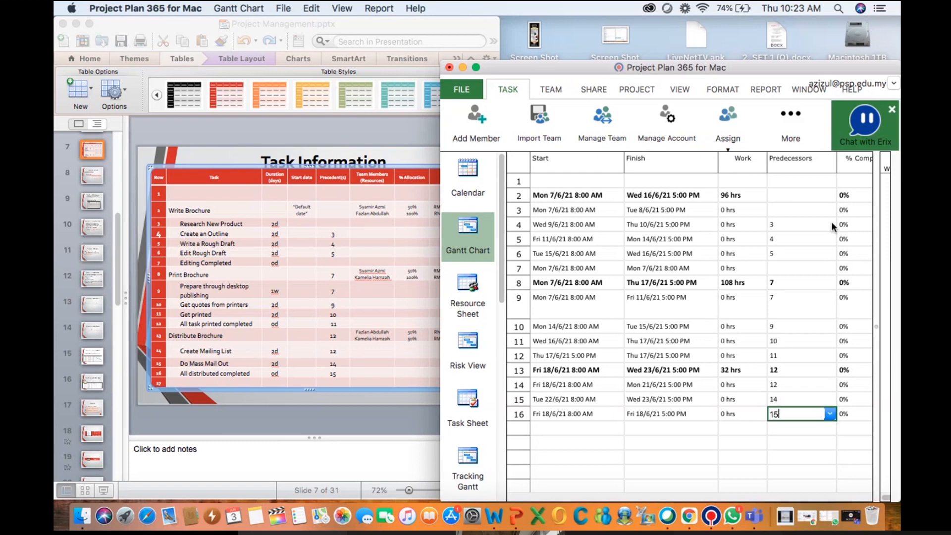
left_click(776, 456)
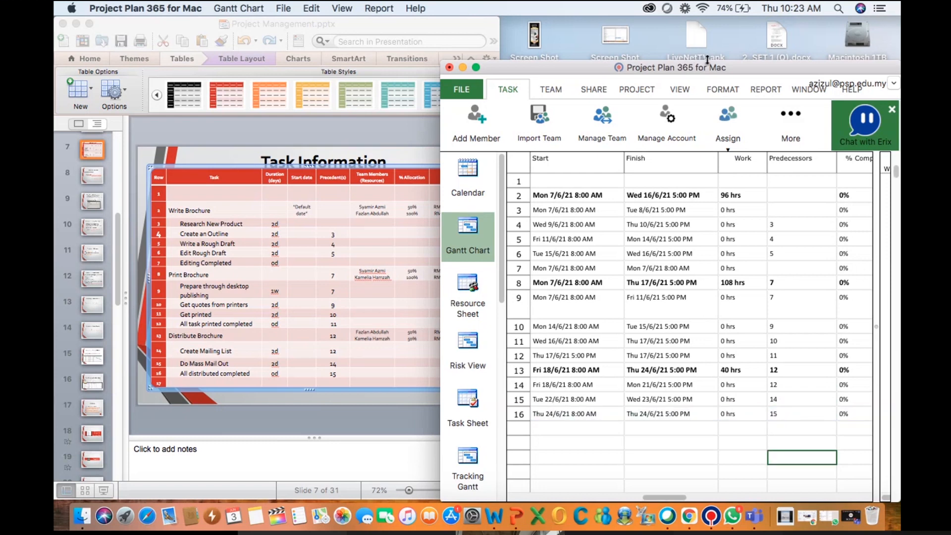
Maximize the project window and examine the linked task bars in the Gantt chart
left_click(477, 67)
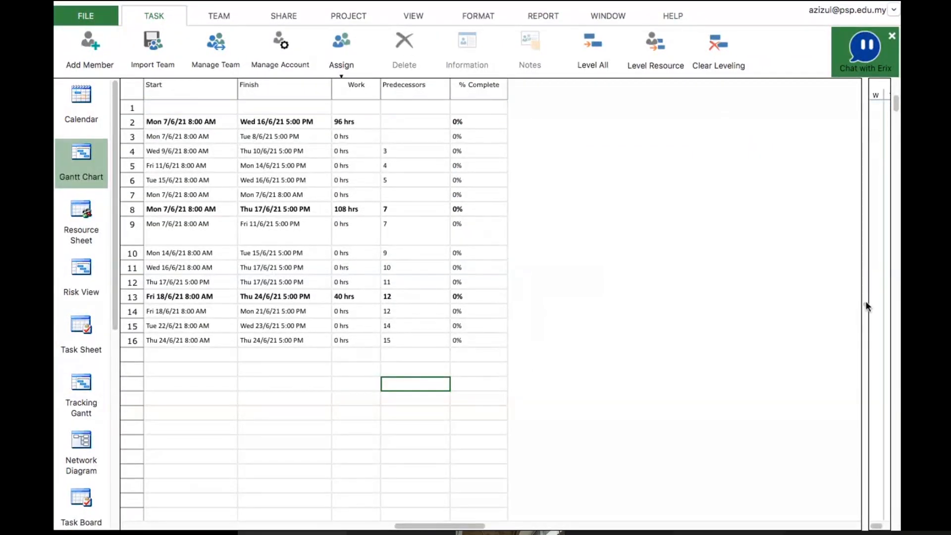
left_click_drag(863, 299, 501, 314)
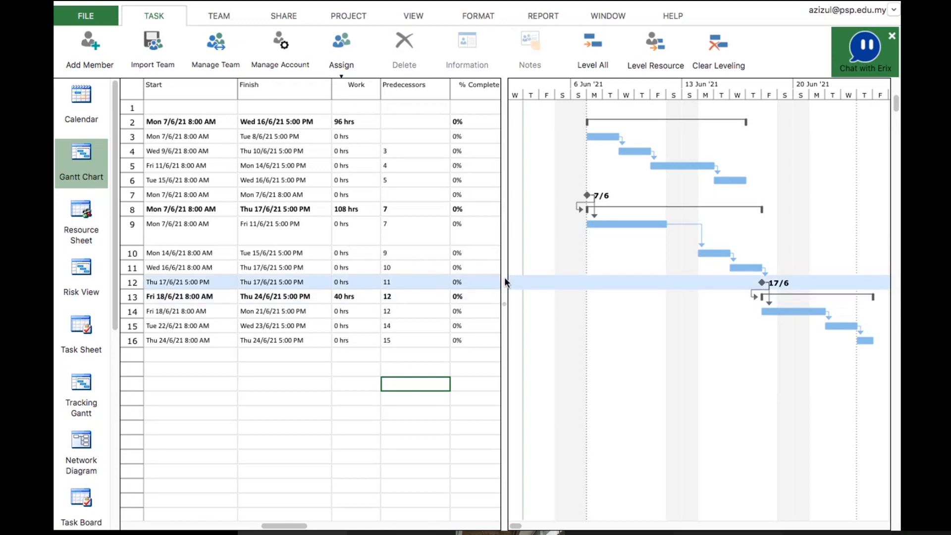
left_click_drag(505, 280, 733, 282)
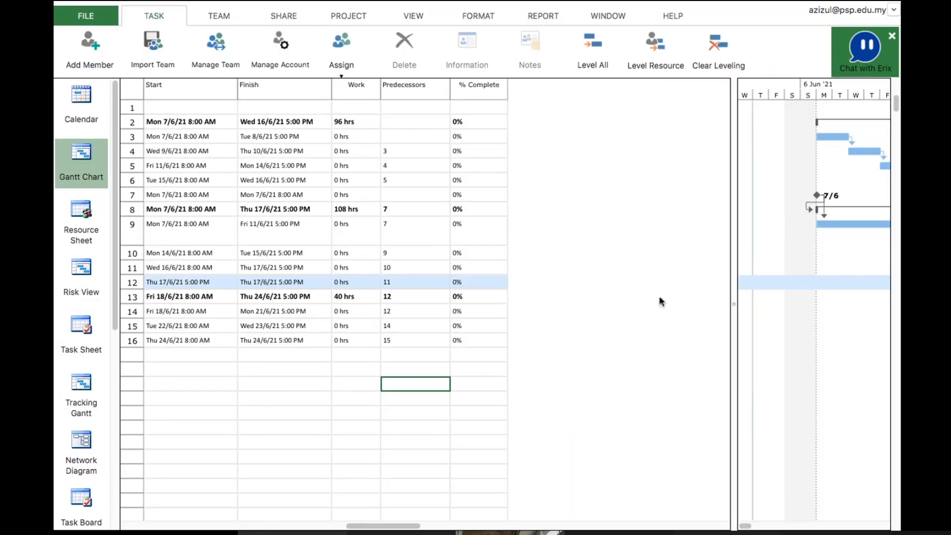
scroll(563, 321, "left", 5)
scroll(563, 320, "up", 1)
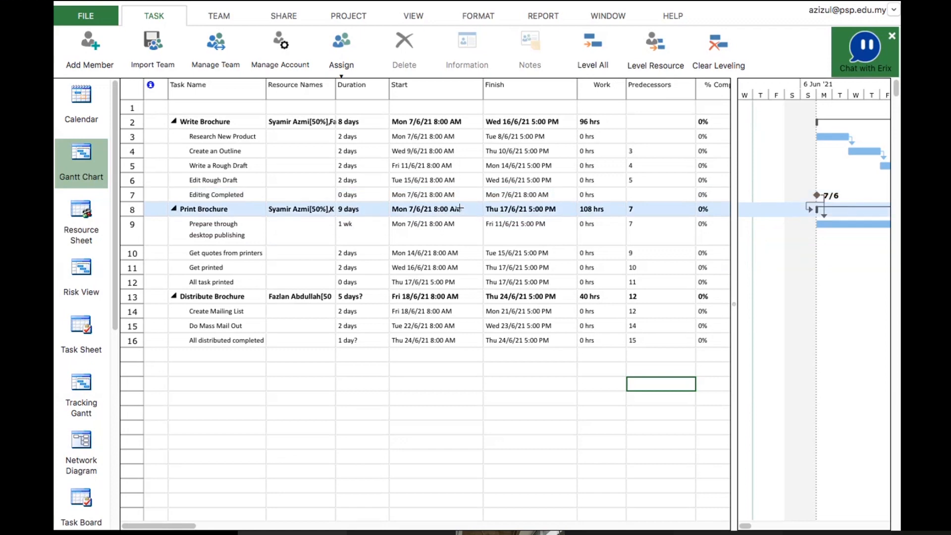
Open Print Brochure's task information to review its resources and general settings, then cancel the dialog
left_click(460, 208)
double_click(459, 206)
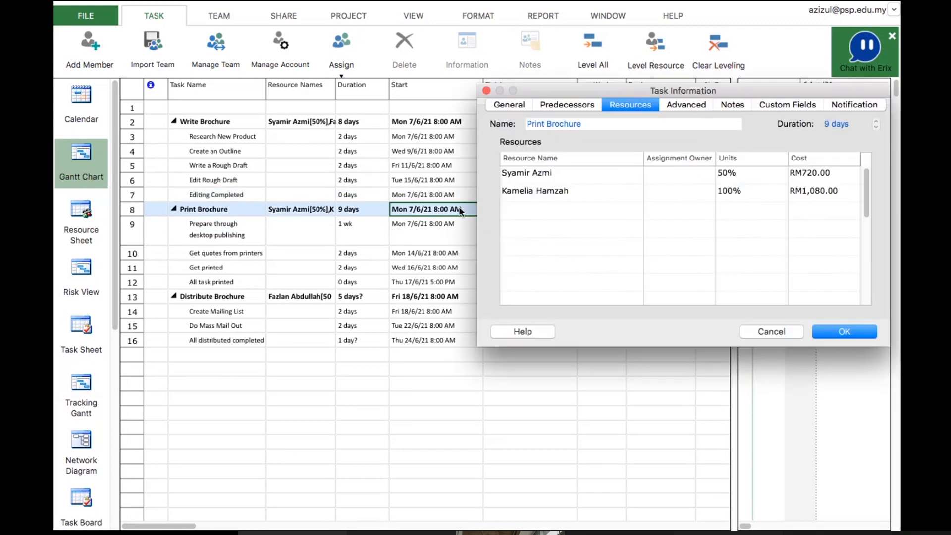
left_click(510, 105)
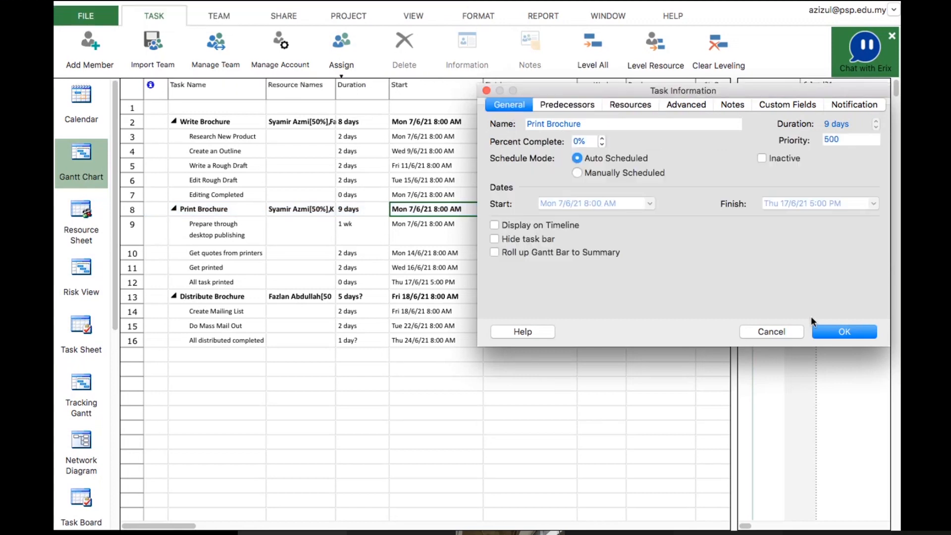
left_click(786, 332)
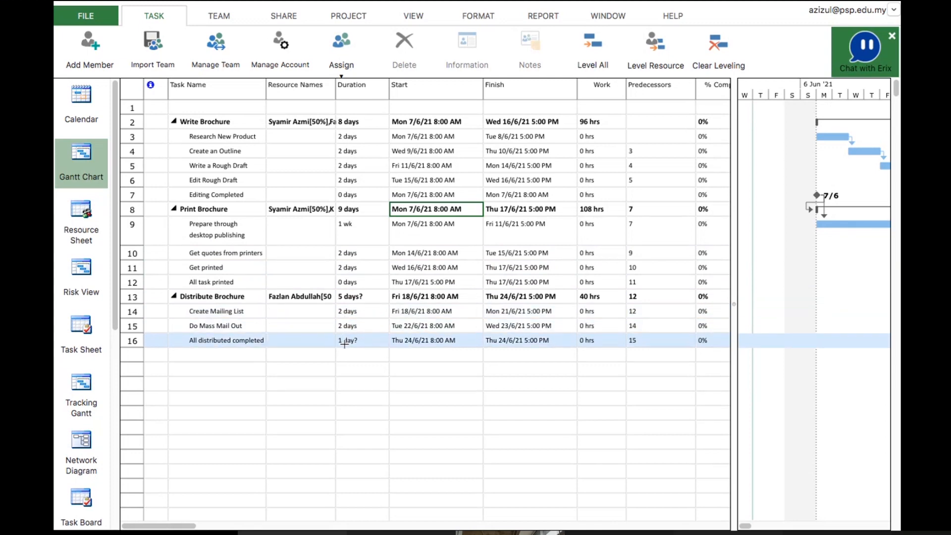
Switch to PowerPoint to check the Task Information and Predecessors slides, then return to the project
key("super+Tab")
key("super+Tab")
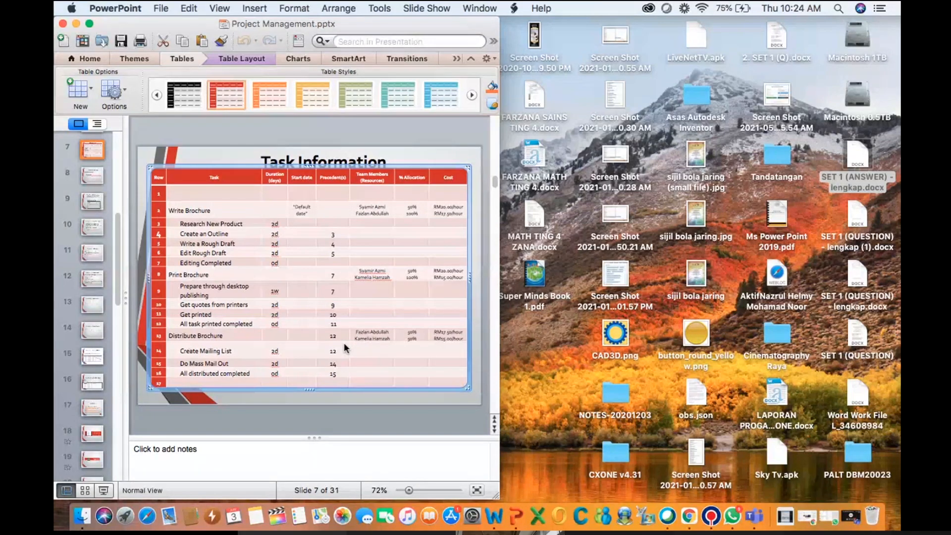
key("super+Tab")
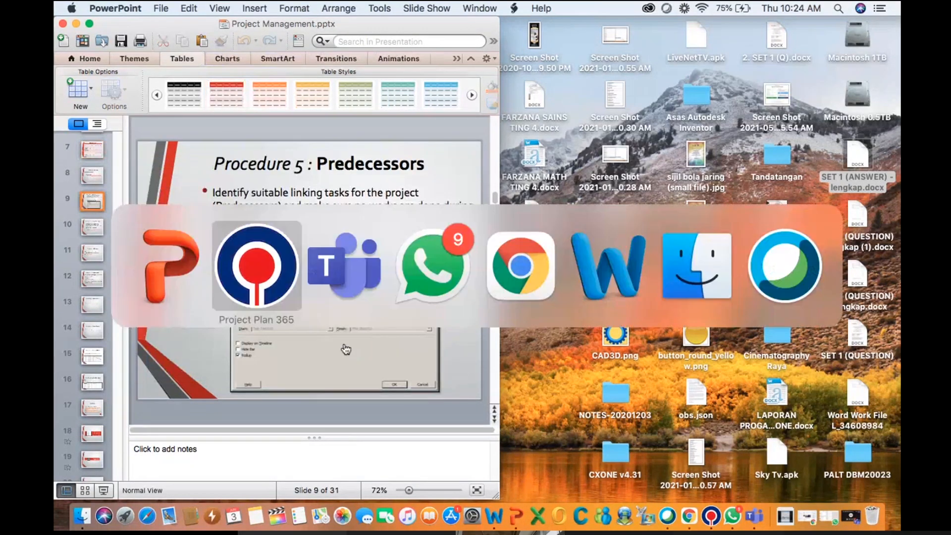
key("super+Tab")
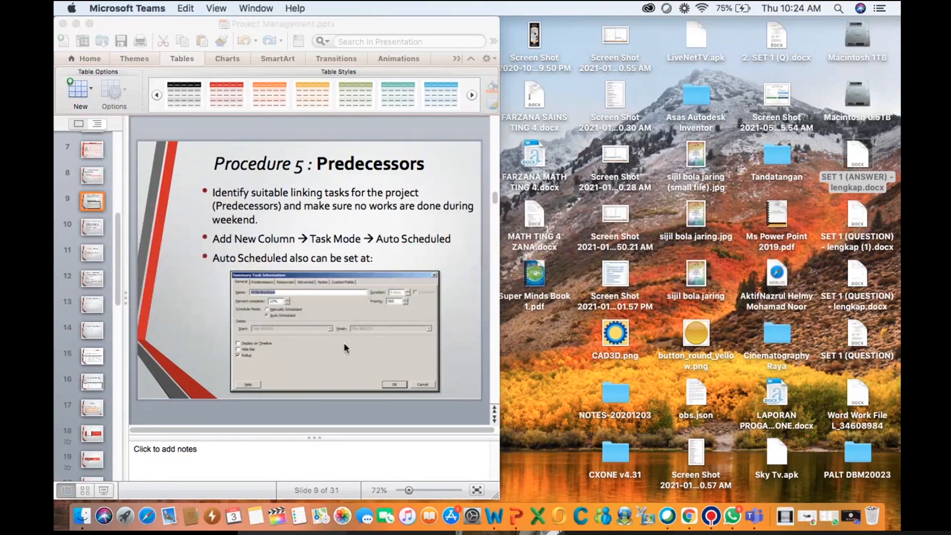
key("super+Tab")
key("super+Tab")
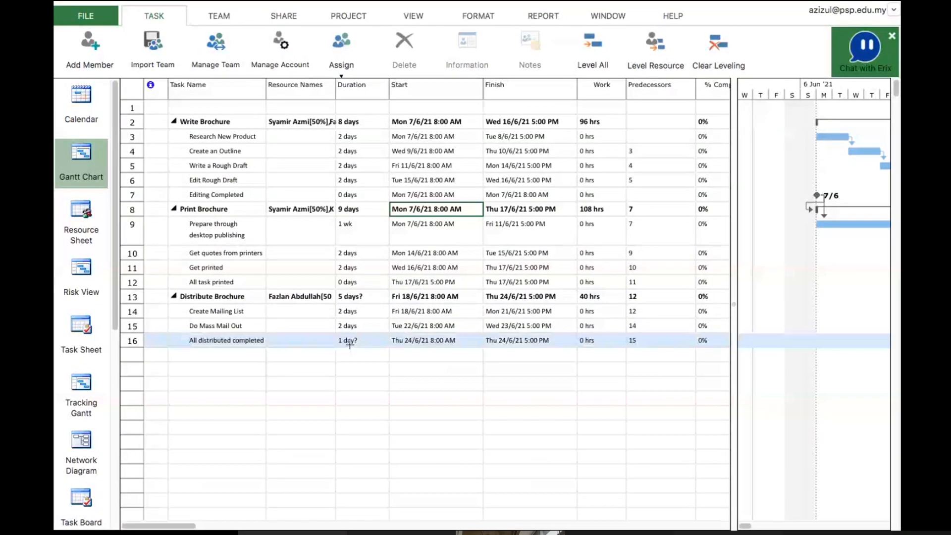
Set the duration of All distributed completed to 0 days
left_click(347, 342)
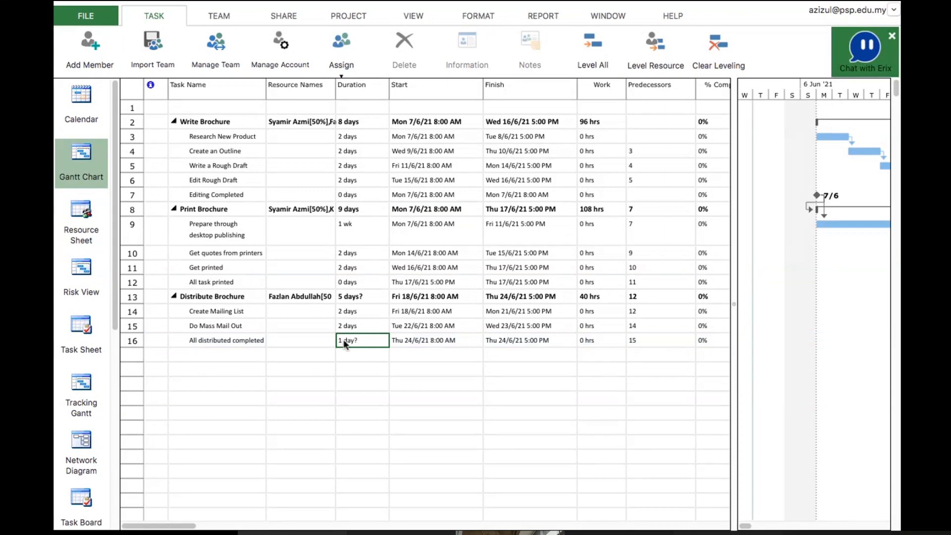
double_click(360, 340)
left_click(466, 142)
left_click(433, 347)
left_click(427, 397)
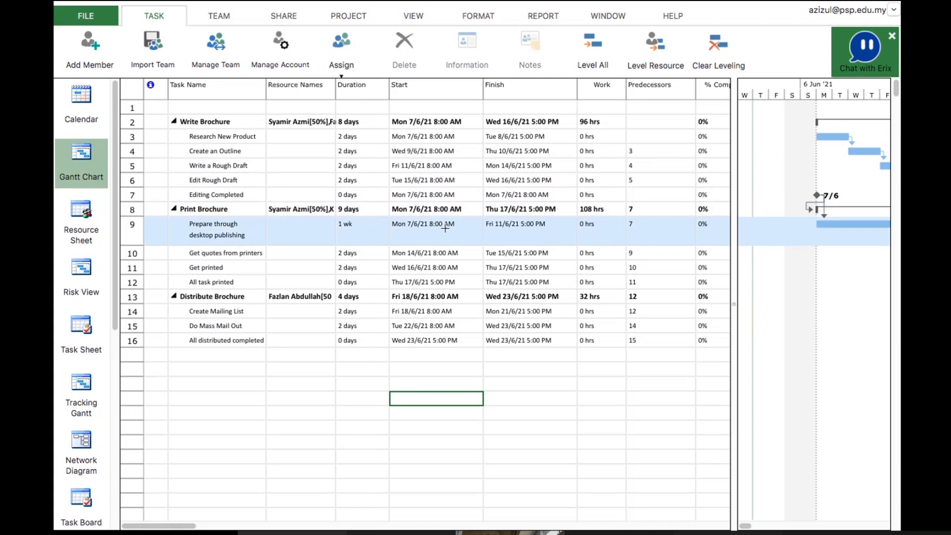
left_click(445, 228)
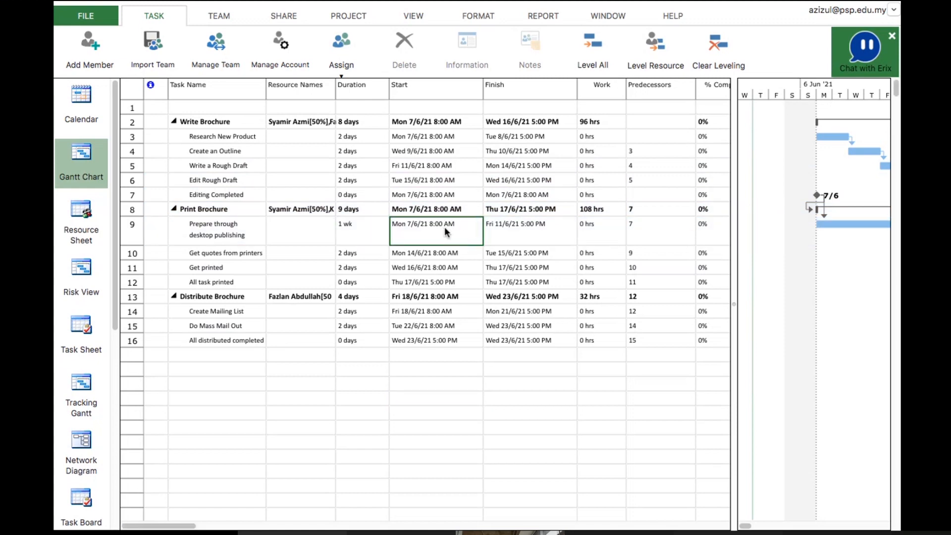
double_click(444, 227)
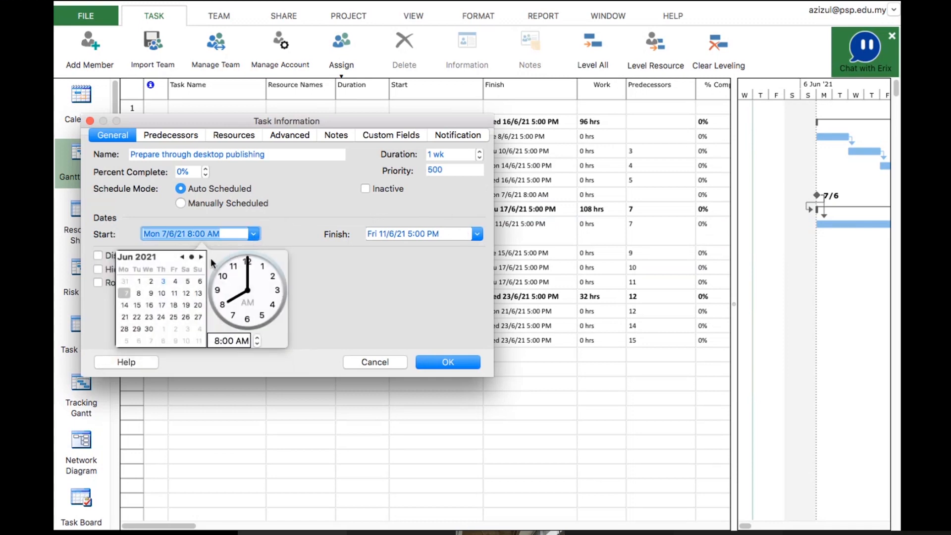
left_click(380, 362)
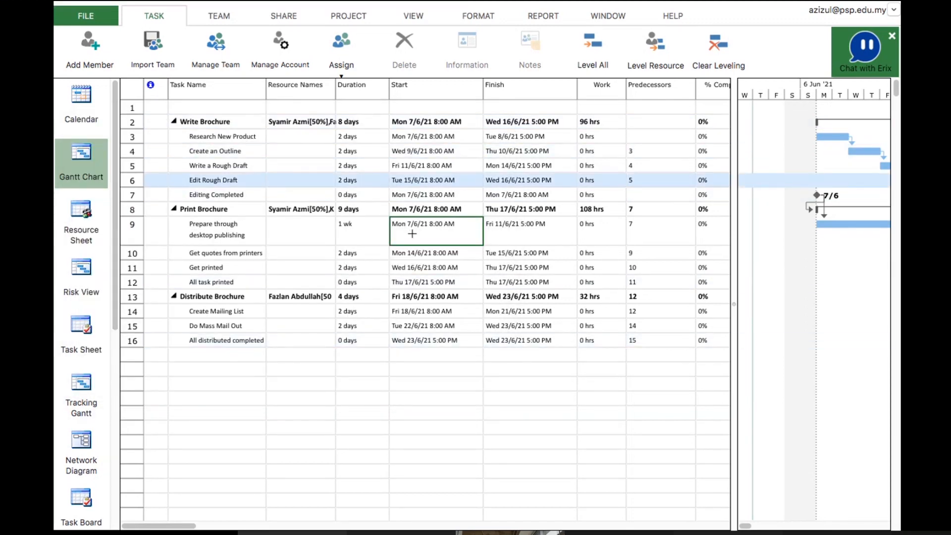
Set the start date of Prepare through desktop publishing to Thu 17/6/21 in its task information
left_click(413, 234)
double_click(411, 232)
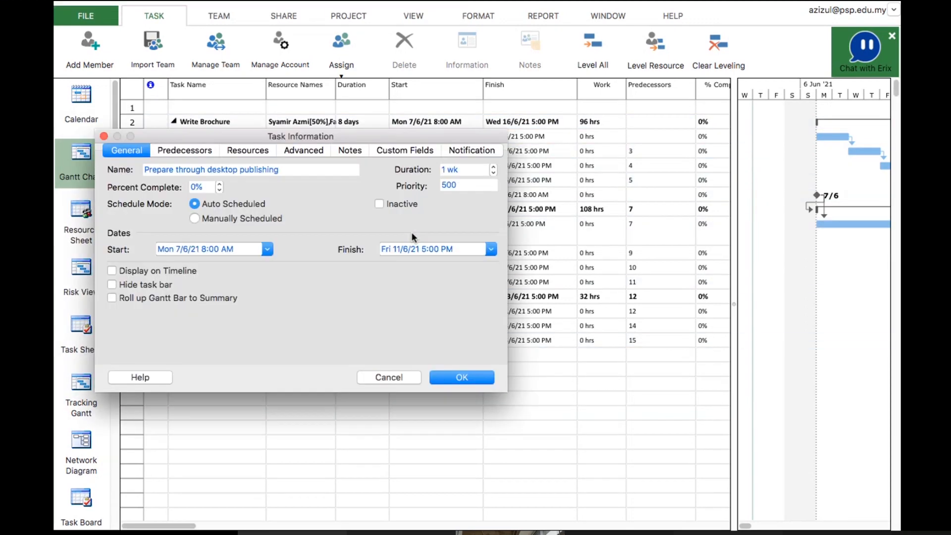
left_click(268, 250)
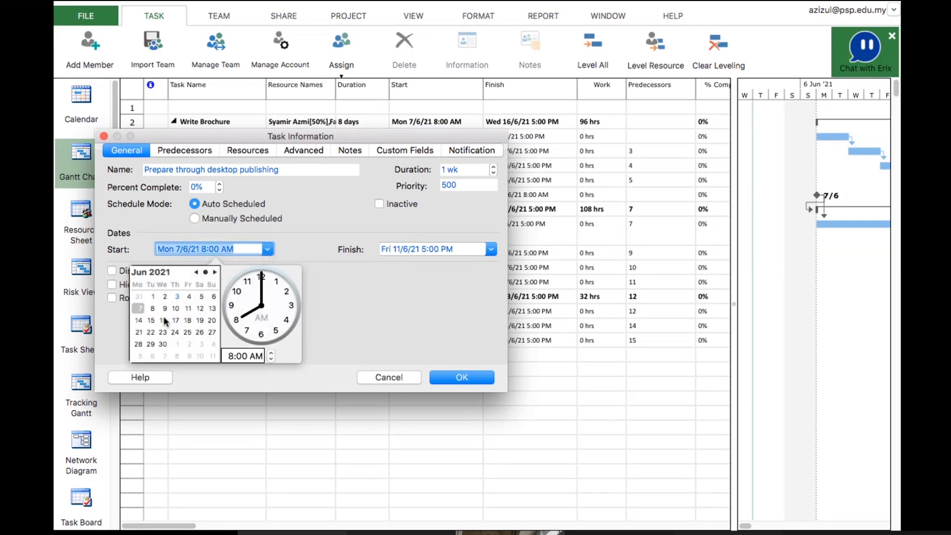
left_click(175, 320)
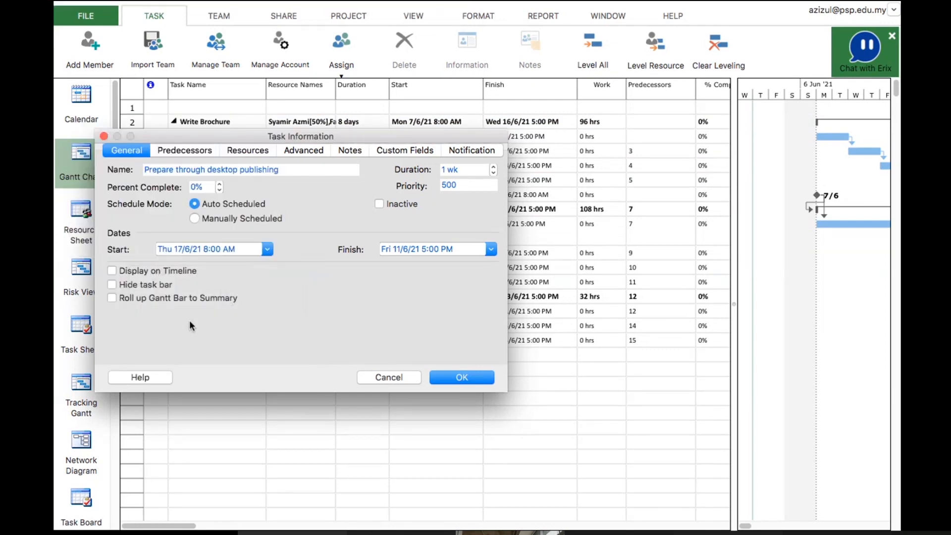
left_click(456, 379)
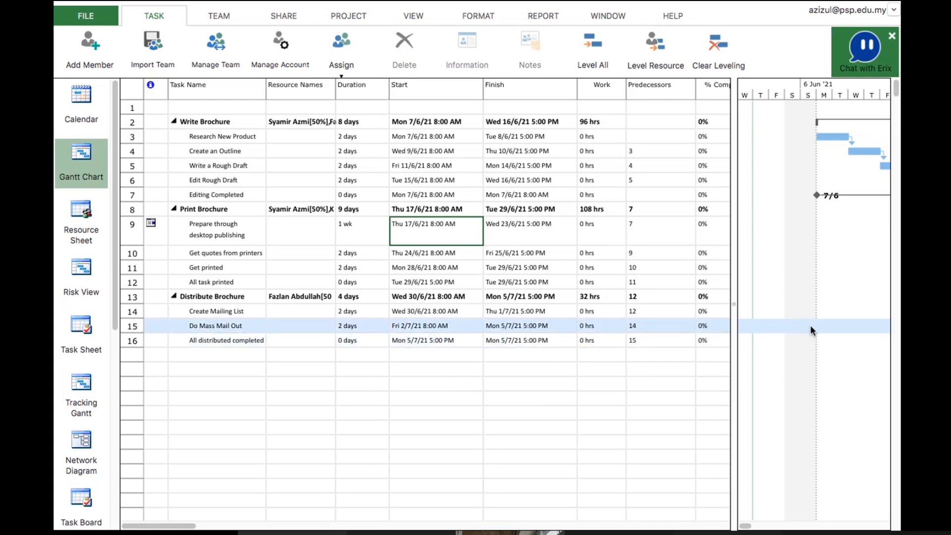
Widen the Gantt chart to examine the rescheduled task bars, then restore the table view
left_click_drag(734, 293, 324, 313)
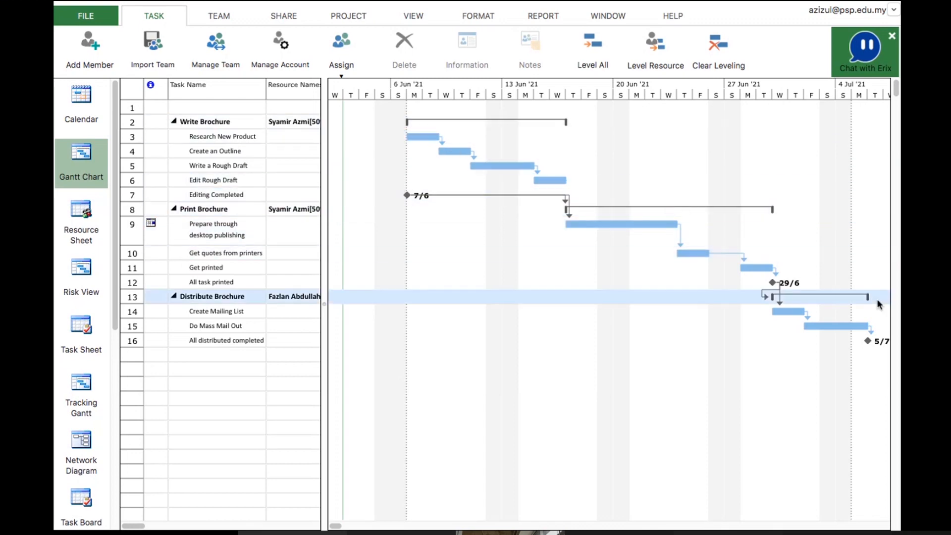
left_click_drag(323, 237, 787, 230)
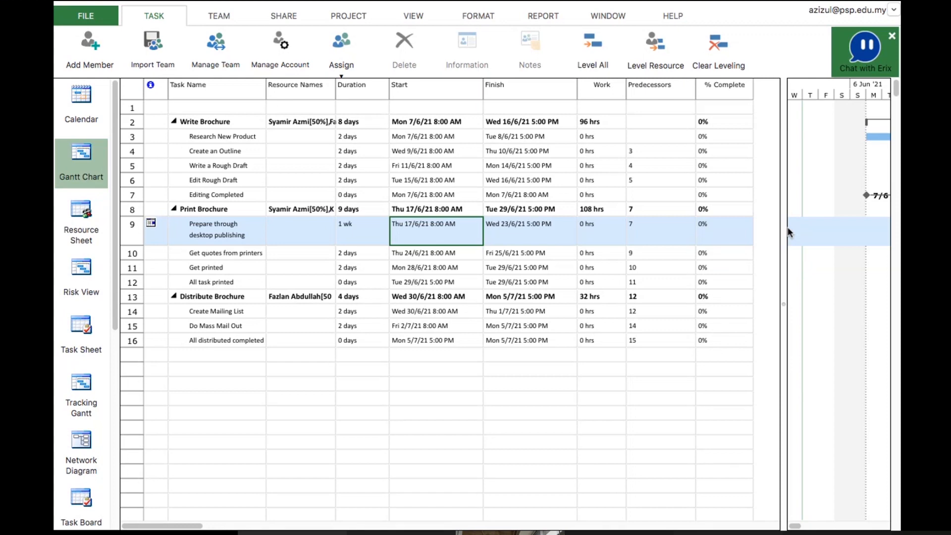
key("XF86AudioRaiseVolume")
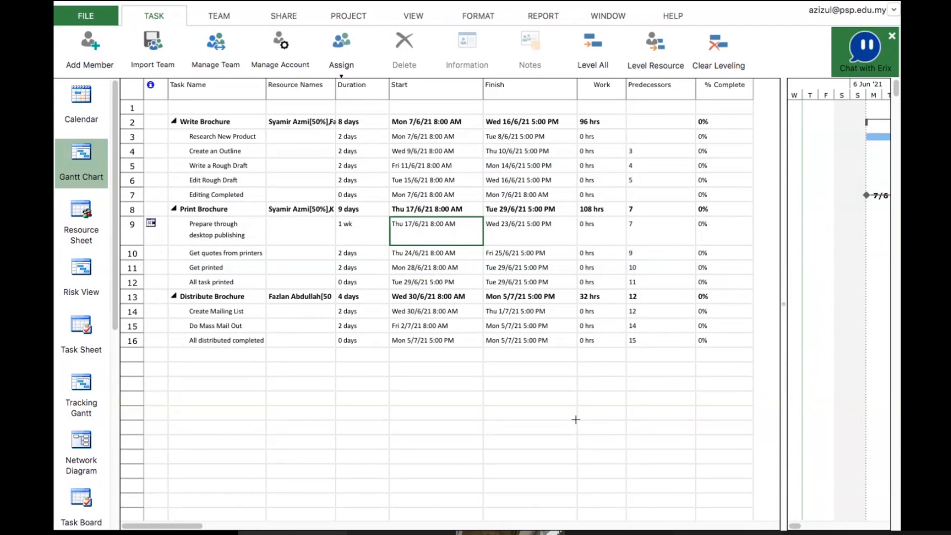
Switch to PowerPoint to review the Assign Resources and Task Information slides, then return to the project
key("super+Tab")
key("super+Tab")
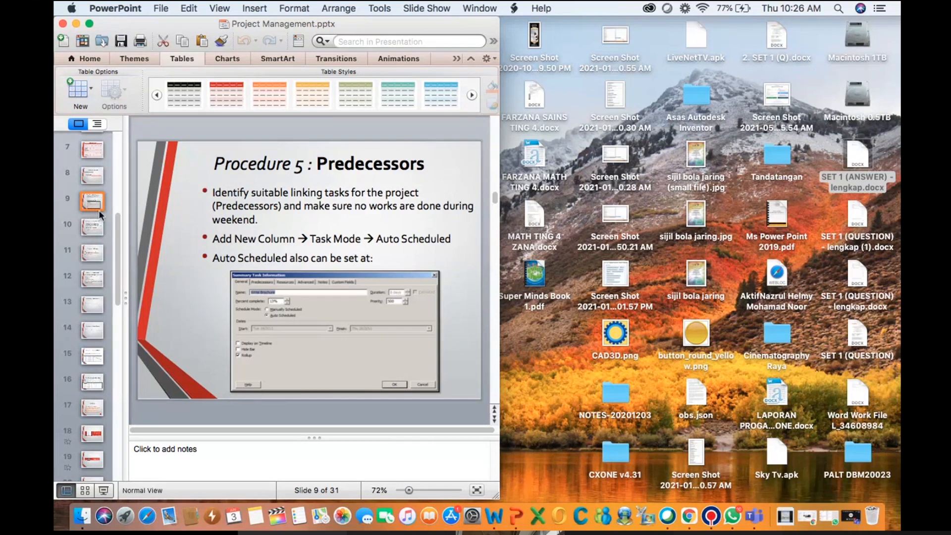
left_click(97, 231)
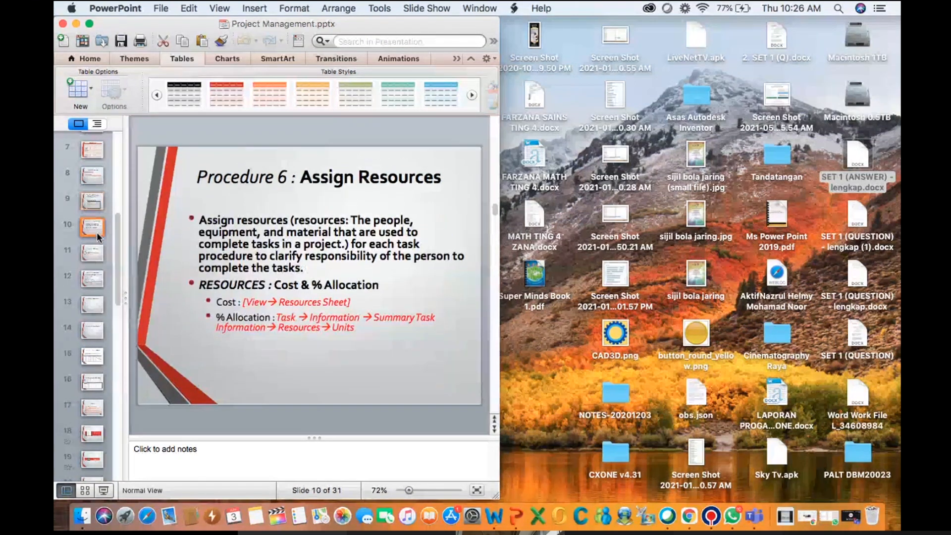
left_click(96, 161)
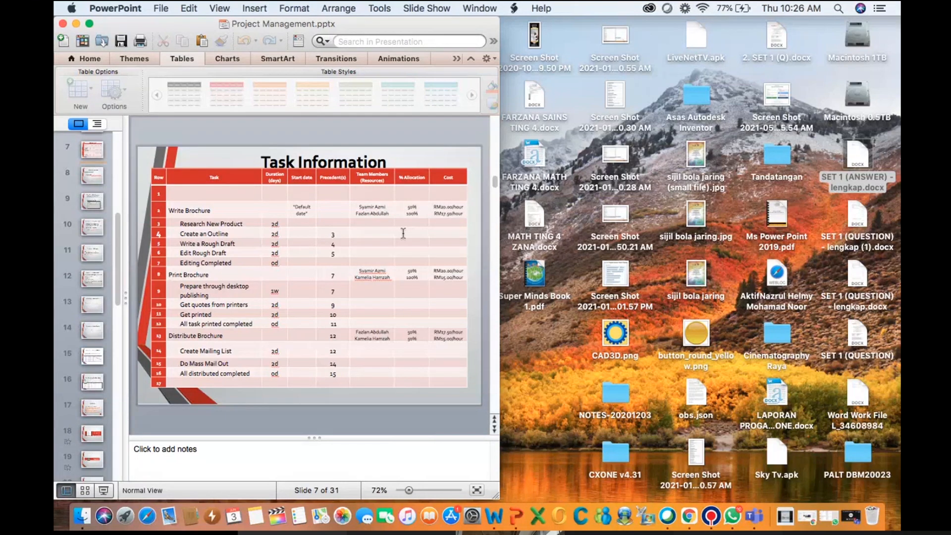
key("super+Tab")
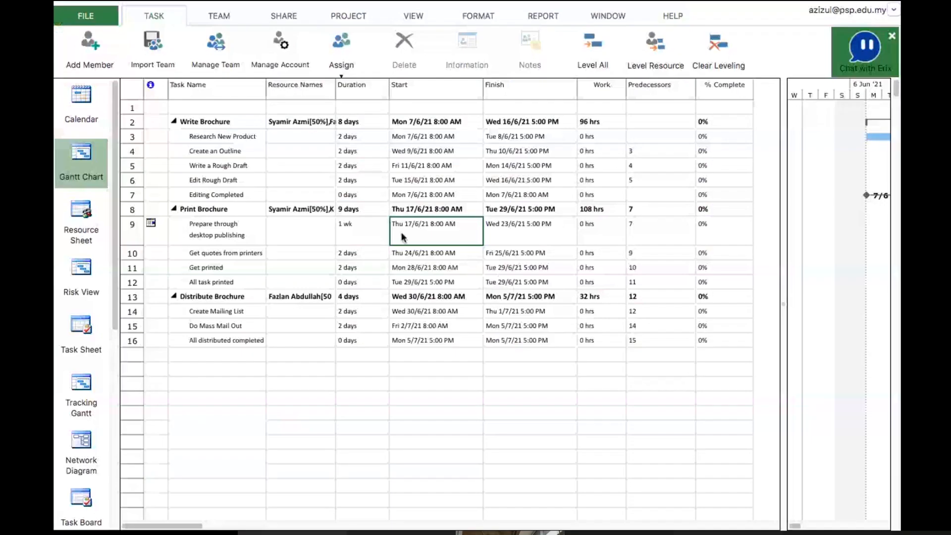
Insert a Cost column before the % Complete column
left_click(731, 76)
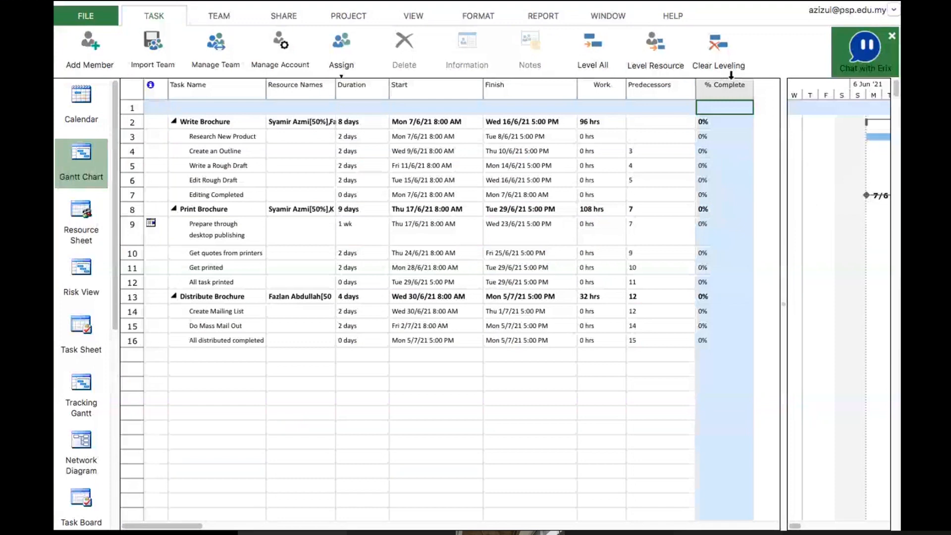
right_click(732, 75)
left_click(781, 41)
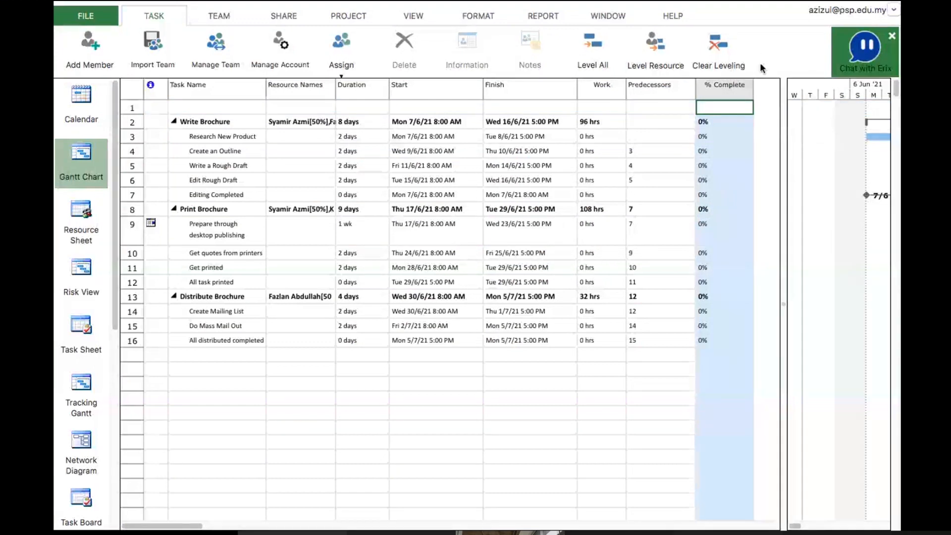
right_click(724, 87)
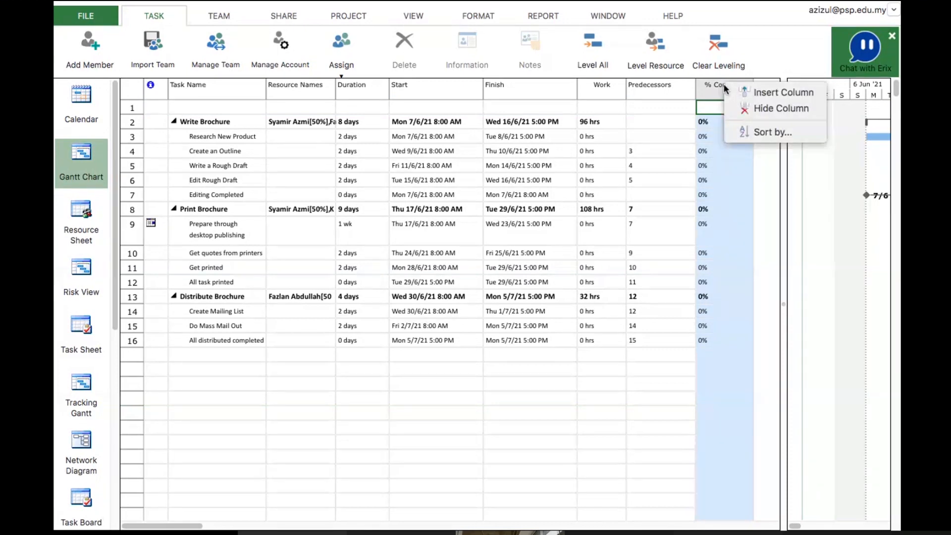
left_click(762, 89)
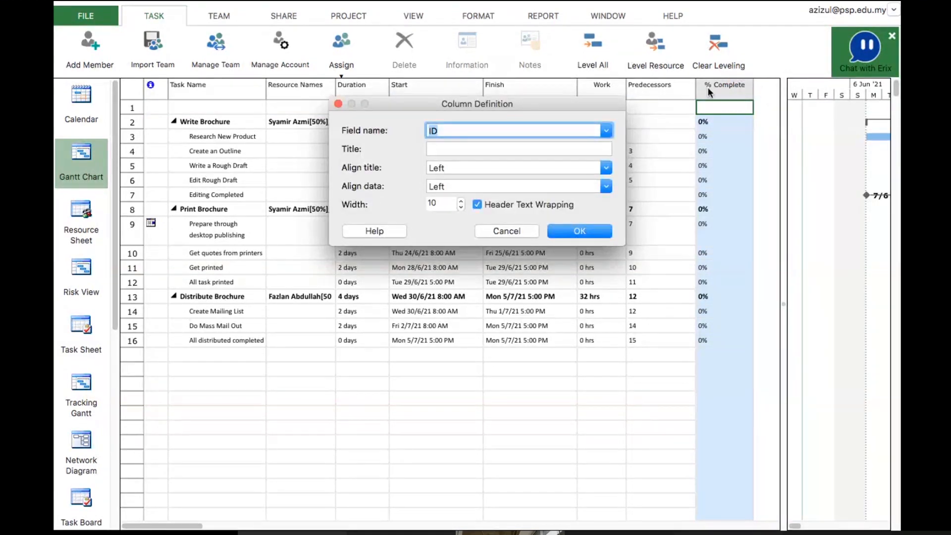
left_click(606, 130)
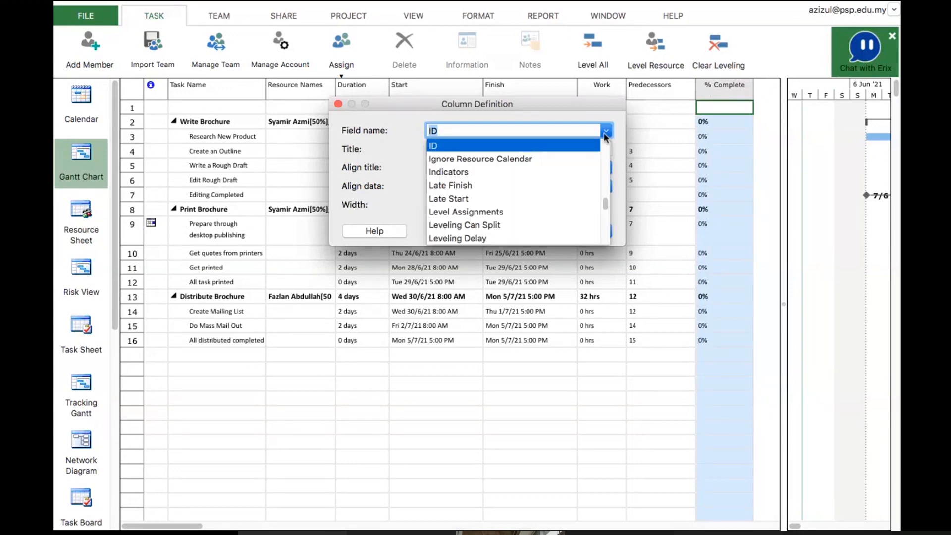
scroll(592, 169, "up", 20)
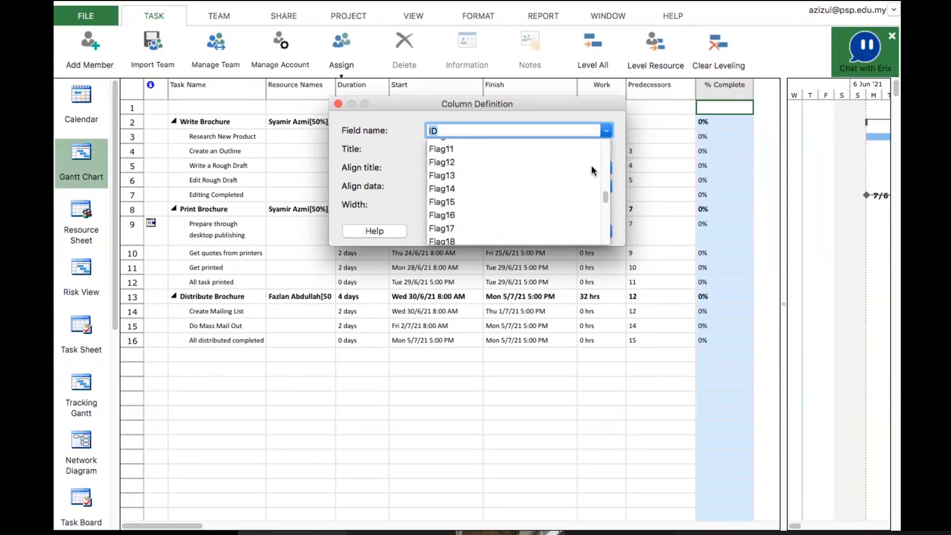
scroll(592, 171, "up", 20)
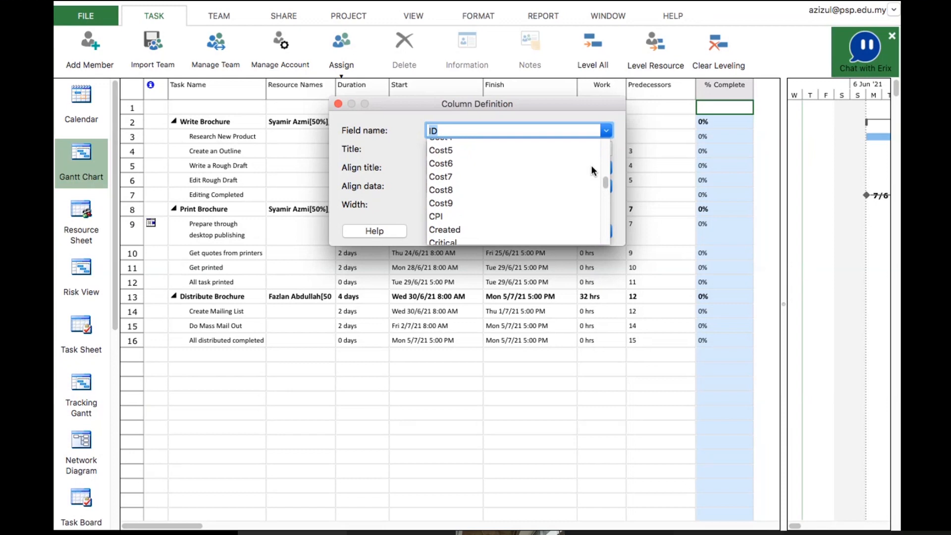
scroll(591, 171, "up", 1)
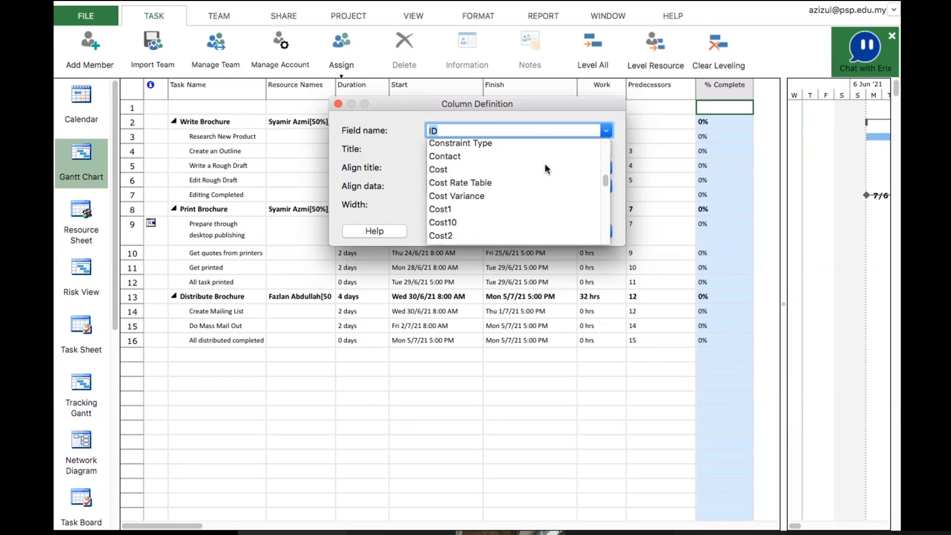
left_click(435, 169)
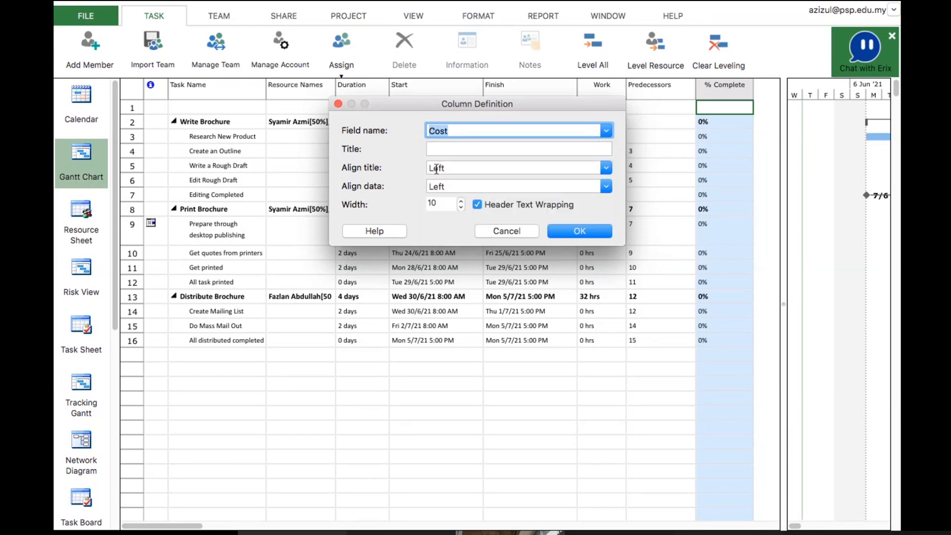
left_click(591, 232)
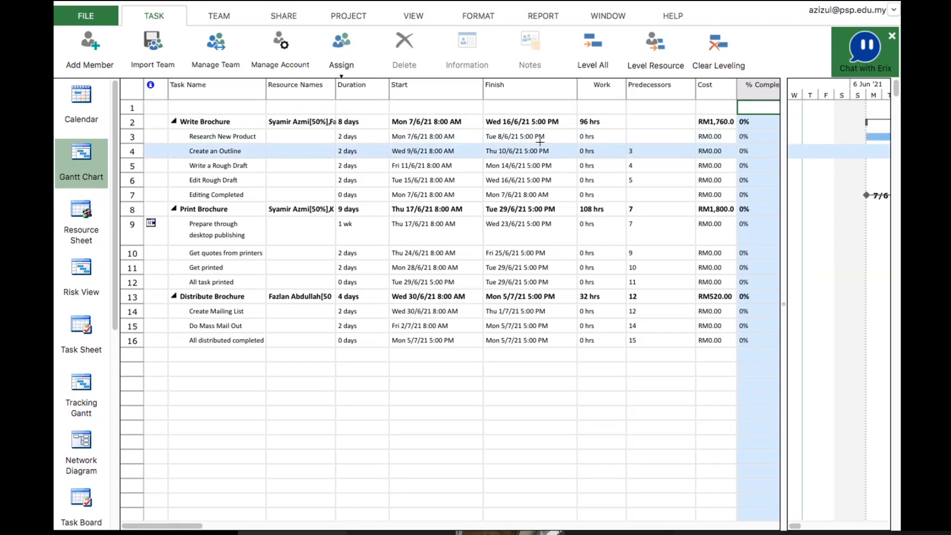
Collapse the Write Brochure, Print Brochure and Distribute Brochure summary tasks to show only the top level
left_click(475, 355)
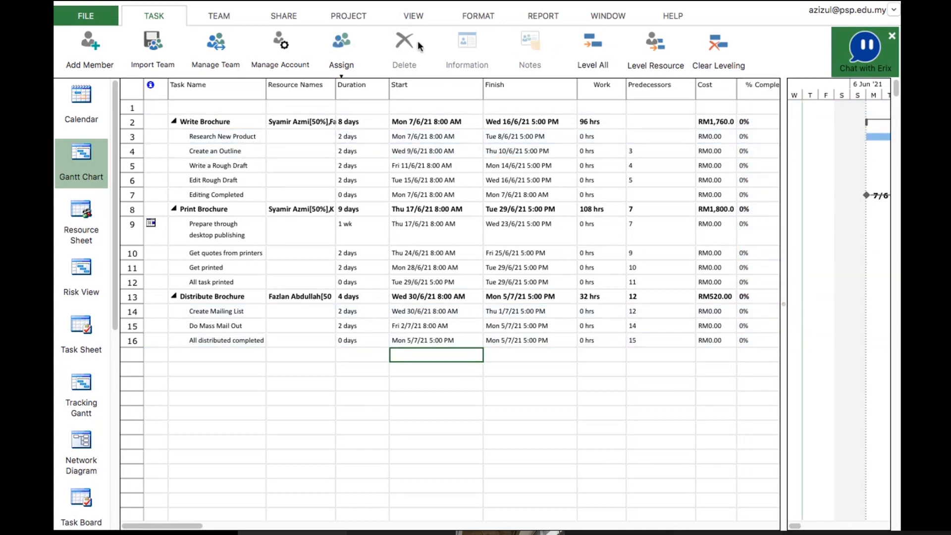
left_click(173, 122)
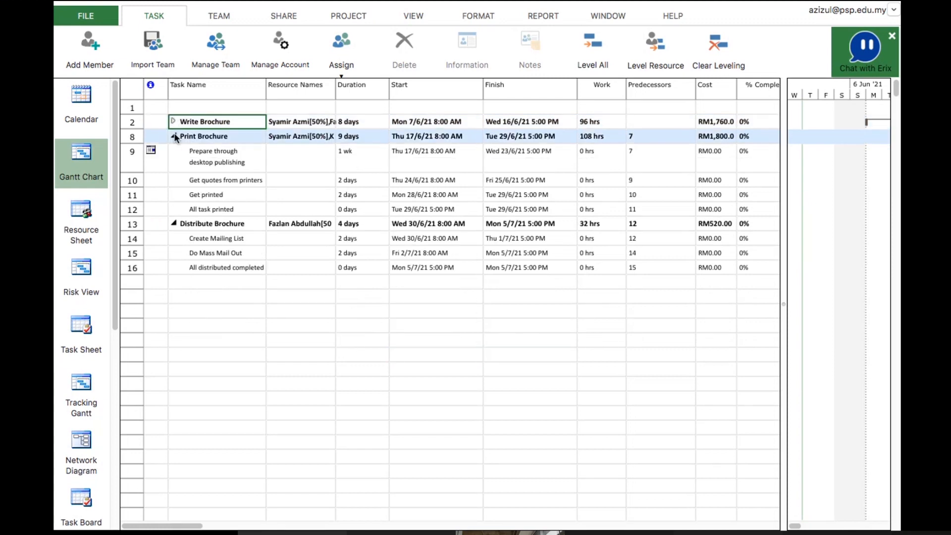
left_click(174, 136)
left_click(174, 150)
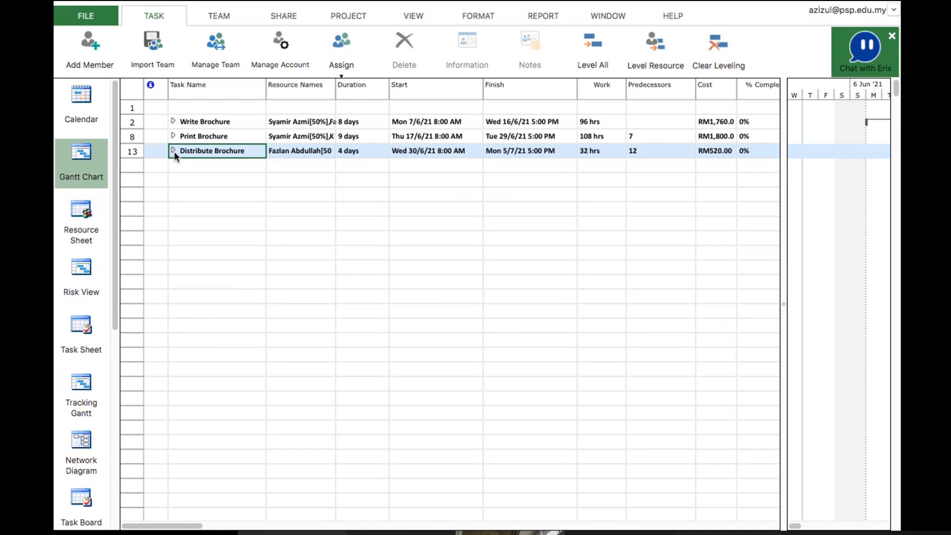
left_click(174, 150)
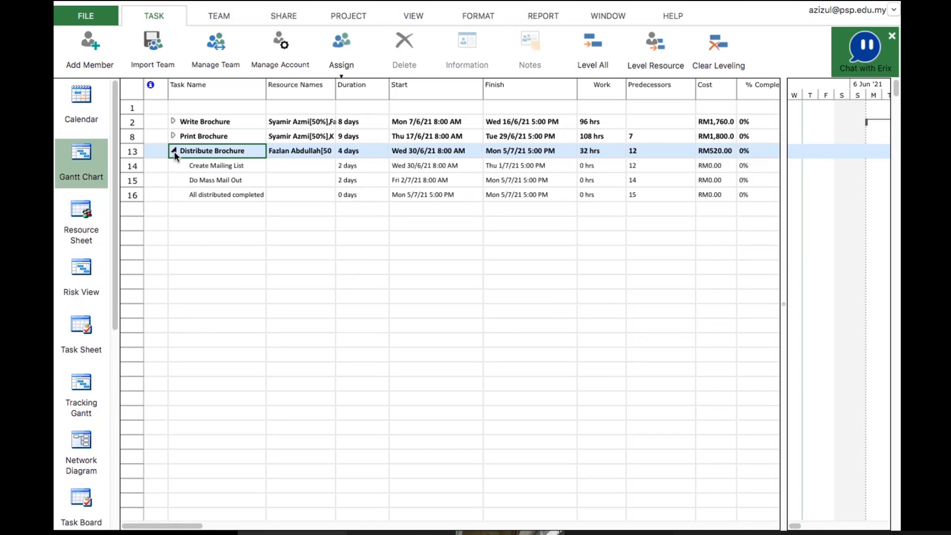
left_click(174, 151)
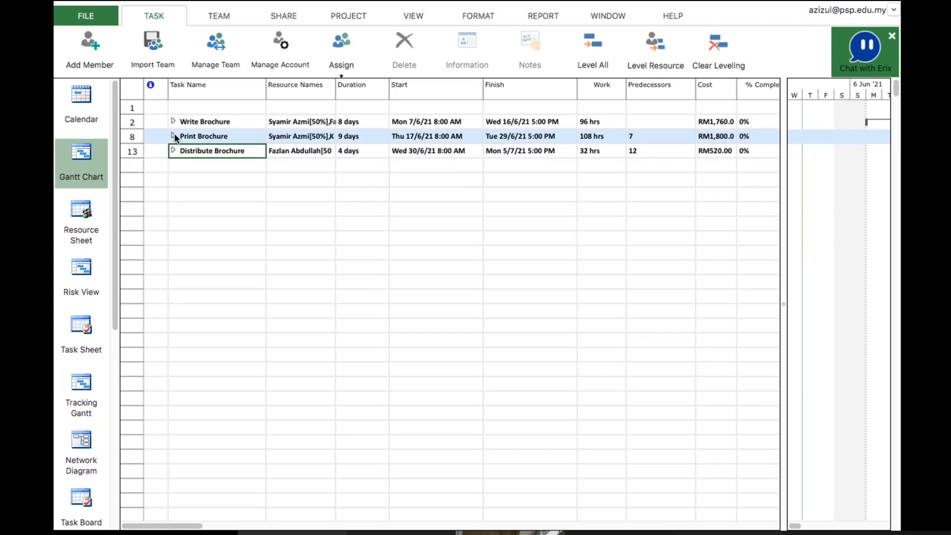
Insert a new task in row 1 and name it "Print Brochure For Company" through Task Information
left_click(174, 136)
left_click(174, 136)
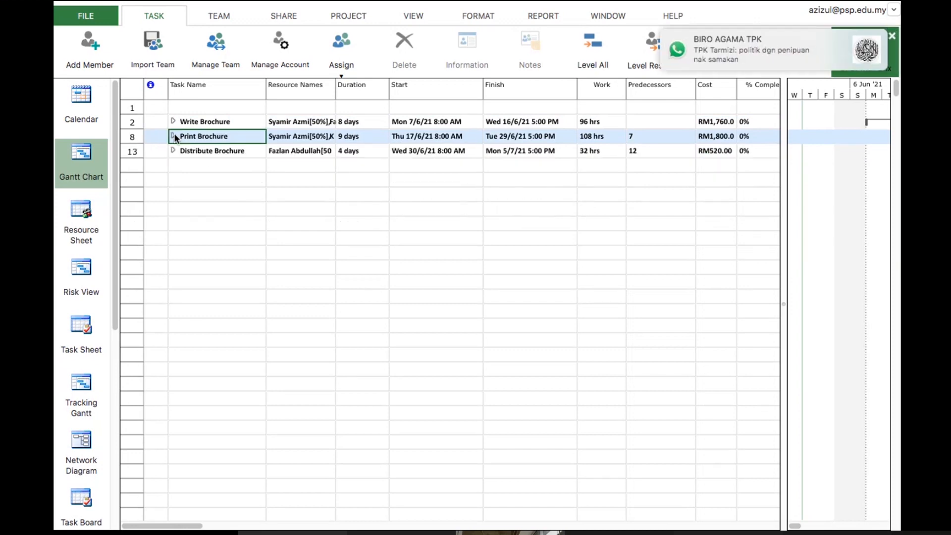
left_click(185, 108)
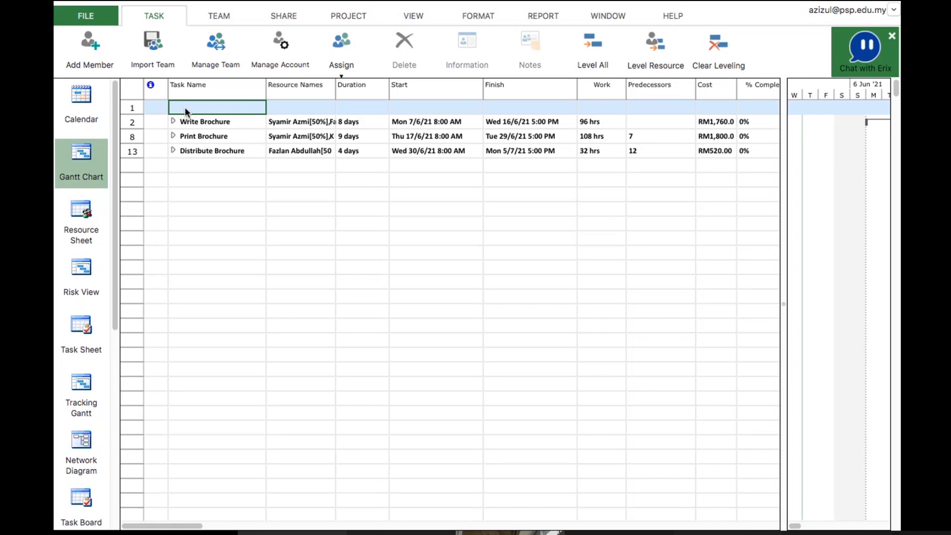
type("Print Broch")
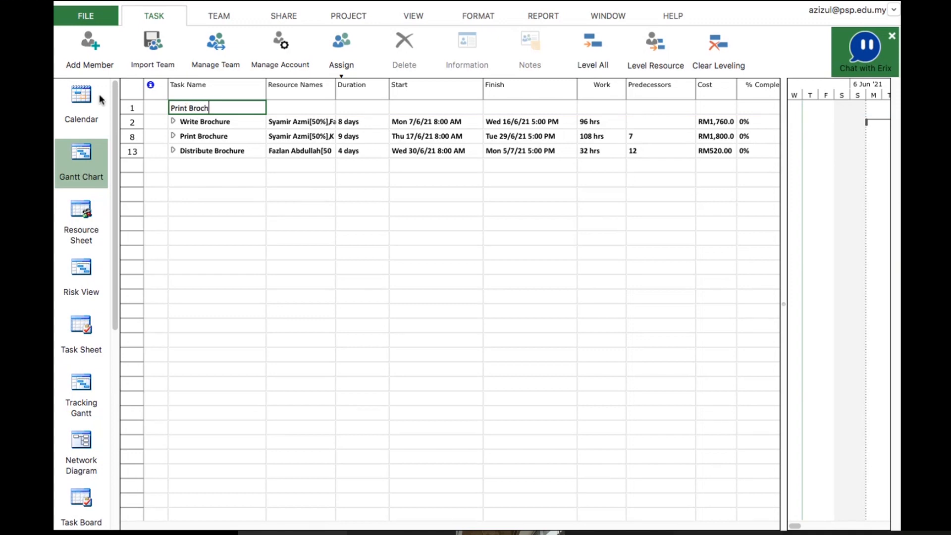
left_click(128, 107)
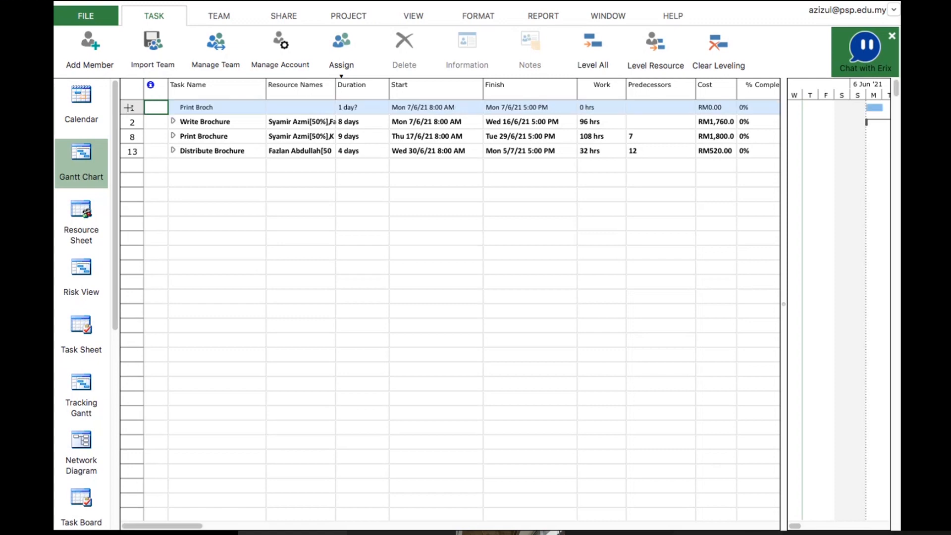
double_click(203, 107)
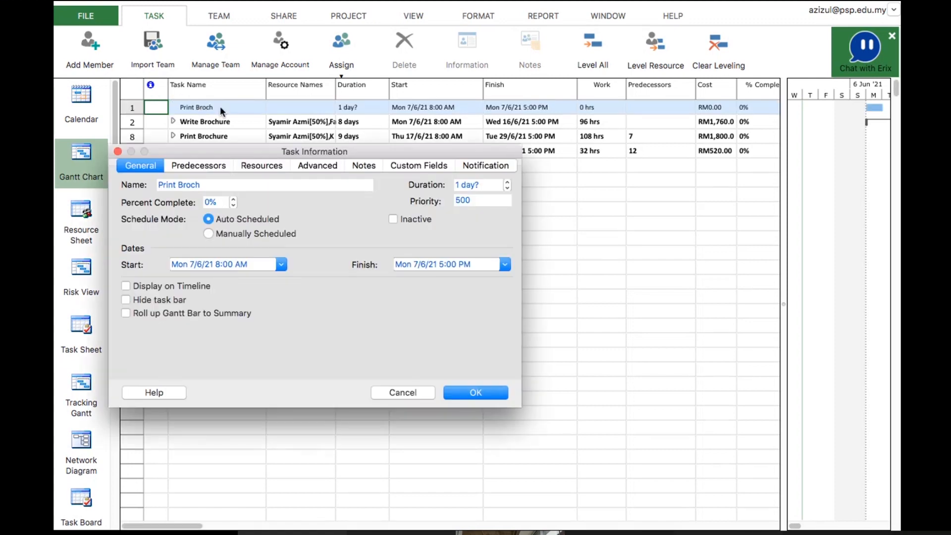
left_click(210, 186)
type("ure")
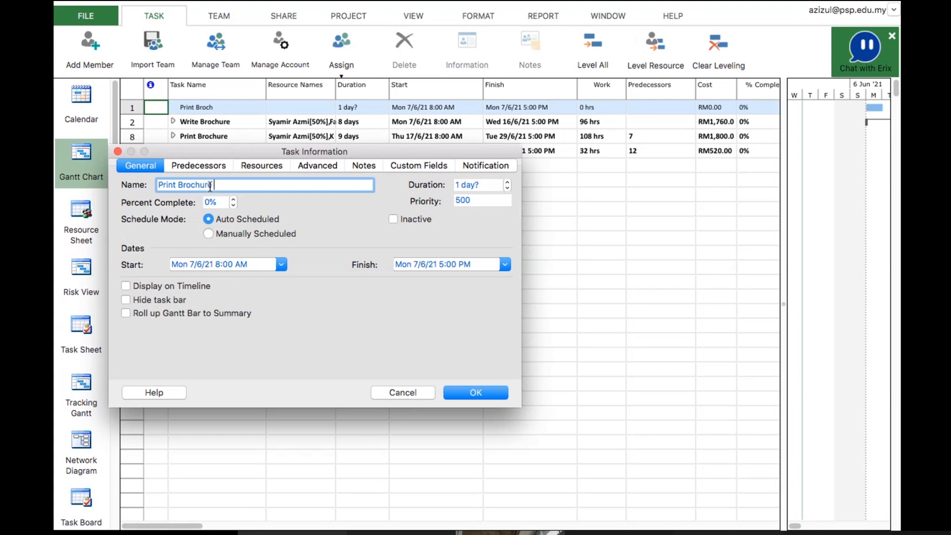
type(" For Company")
left_click(470, 392)
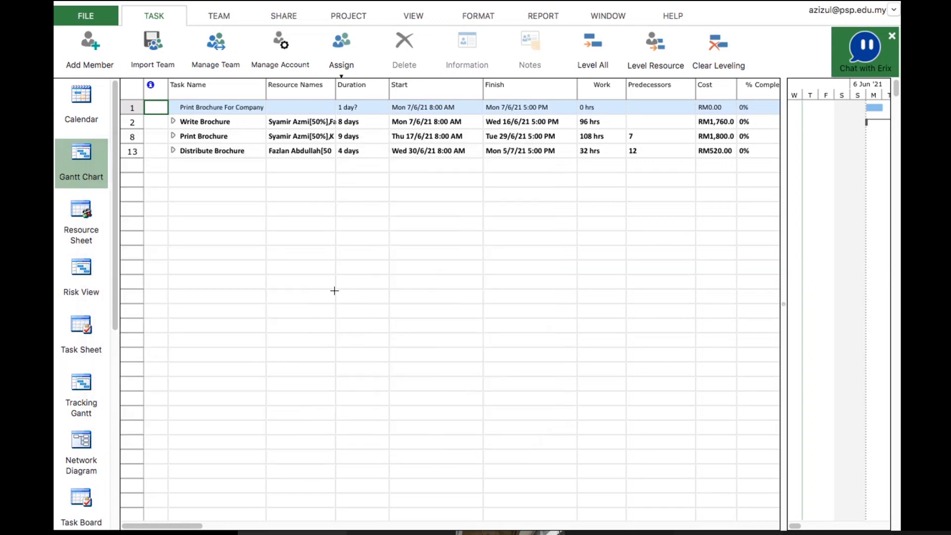
left_click(220, 123)
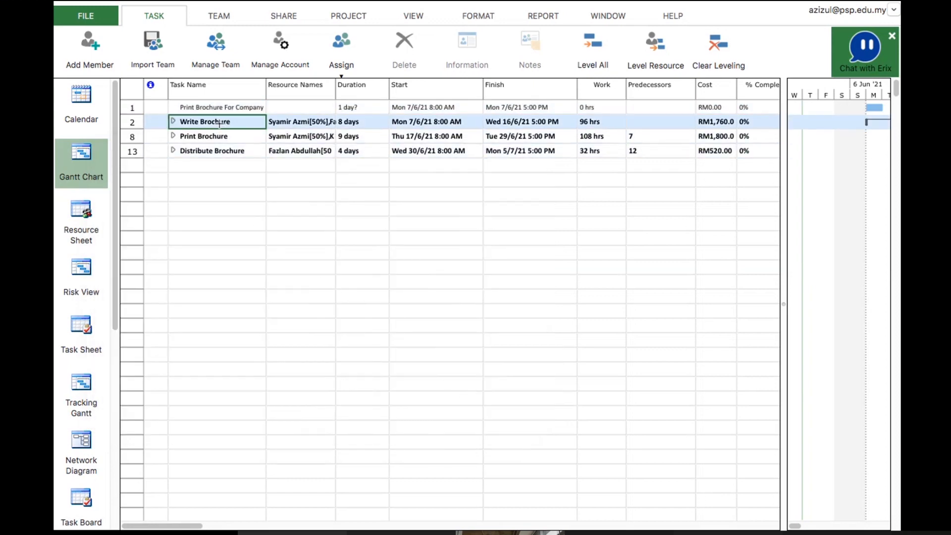
key("shift+Down")
key("shift+Down")
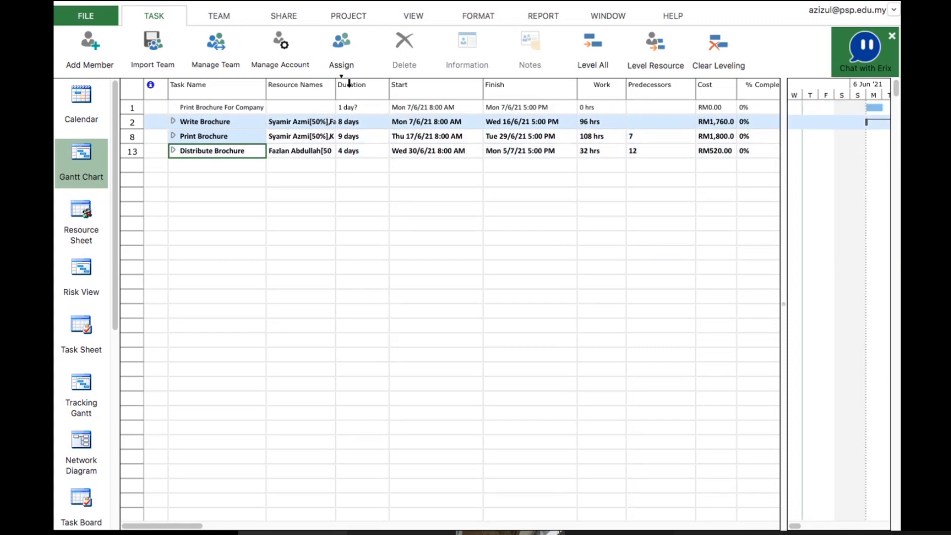
left_click(125, 121)
key("shift+Down")
key("shift+Down")
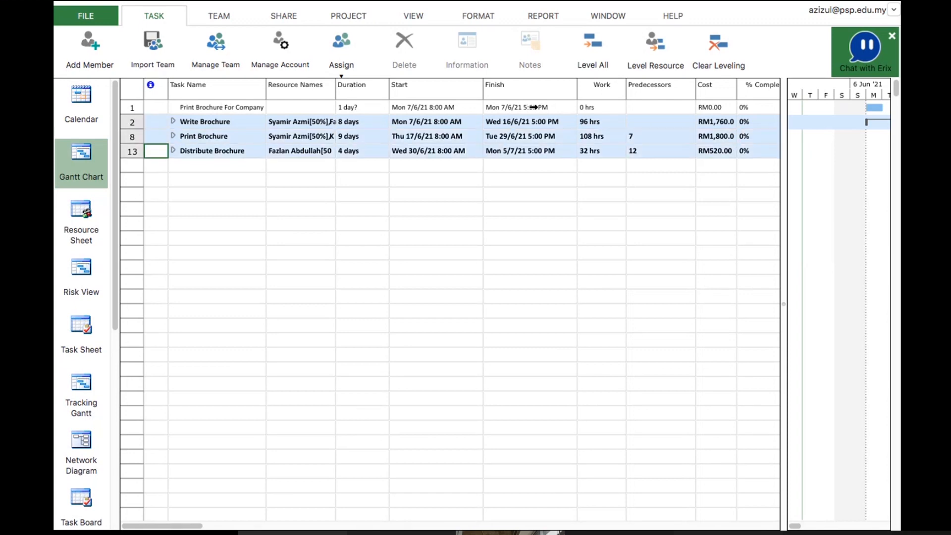
left_click(301, 251)
Indent the Write Brochure, Print Brochure and Distribute Brochure summary tasks under the new row-1 task
left_click(131, 107)
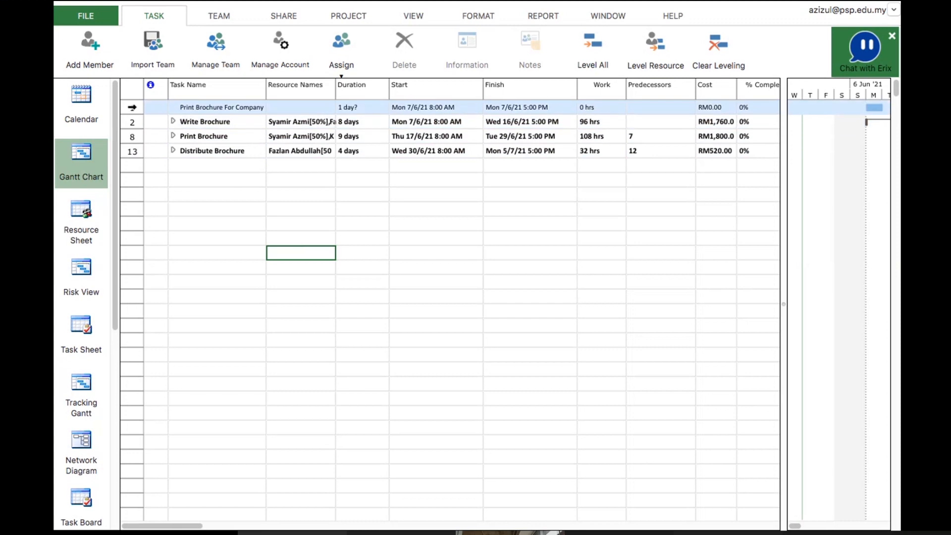
left_click(205, 16)
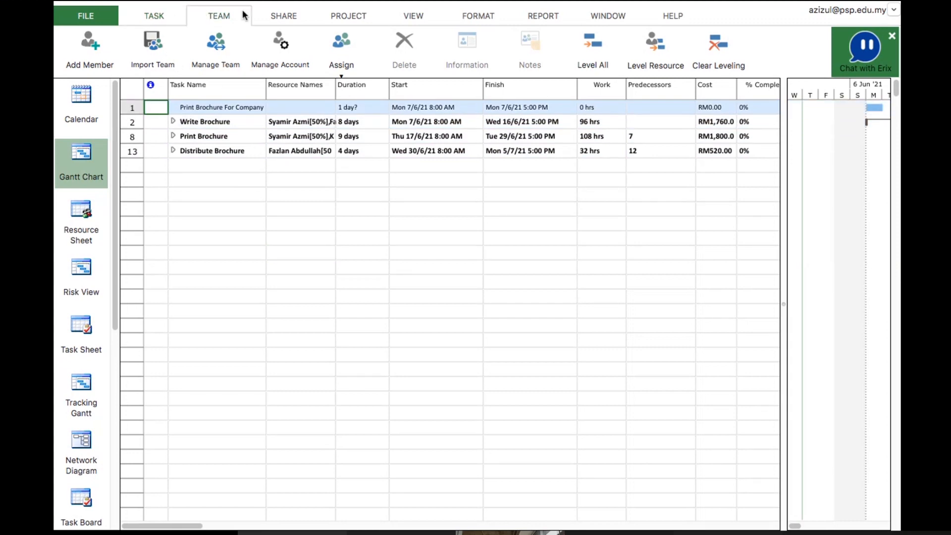
left_click(276, 17)
left_click(157, 17)
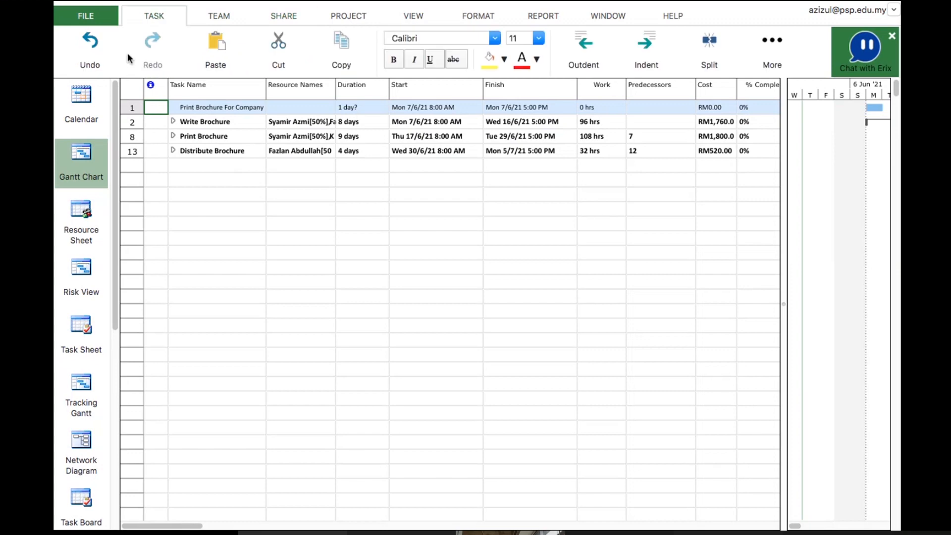
left_click(130, 121)
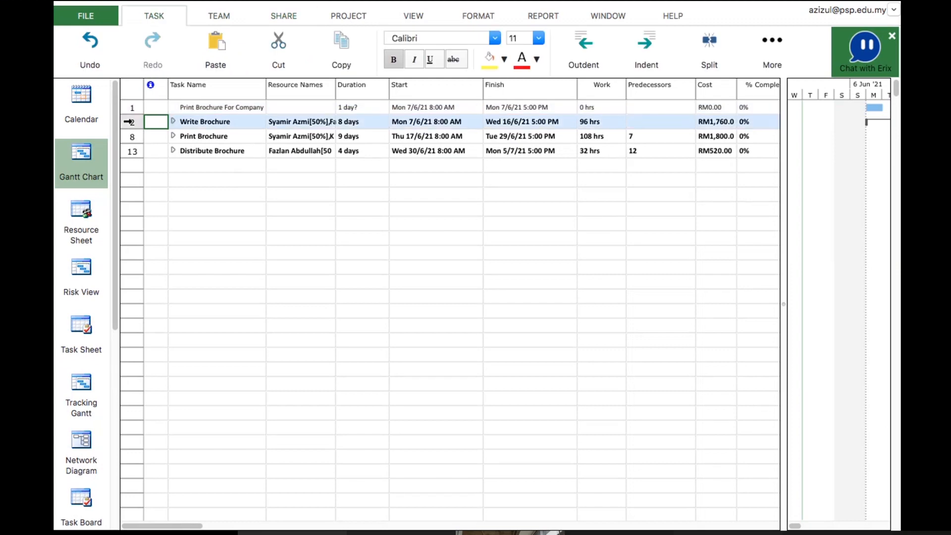
key("shift+Down")
key("shift+Down")
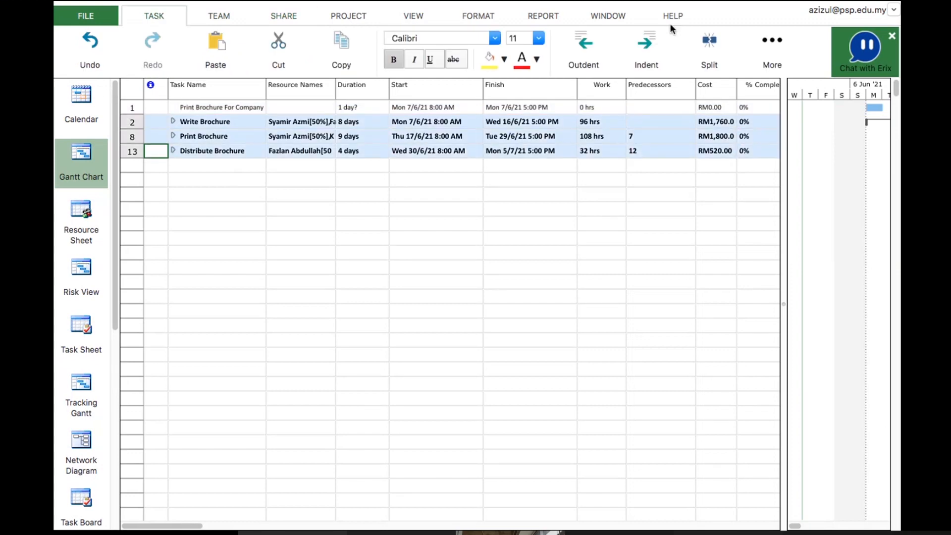
left_click(652, 45)
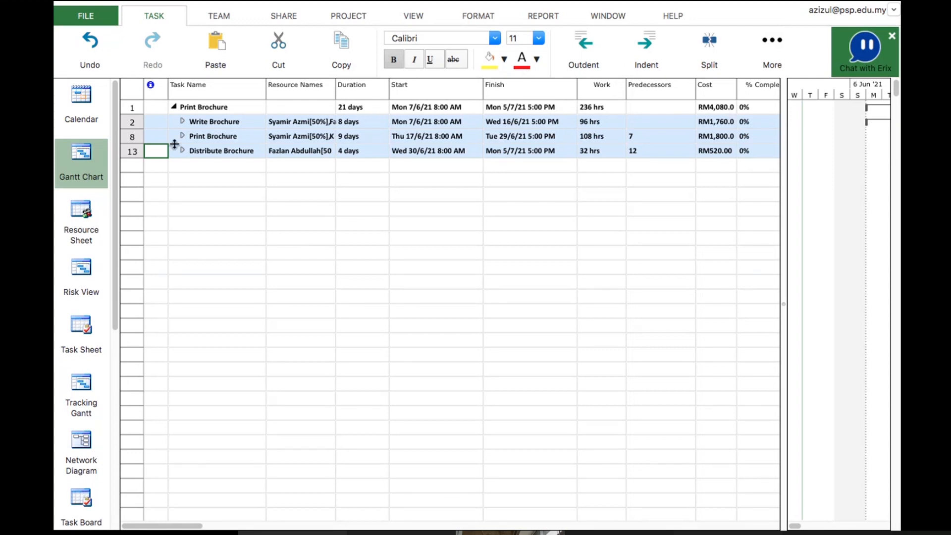
Expand the Write Brochure, Print Brochure and Distribute Brochure summary tasks and widen the Gantt chart pane
left_click(182, 121)
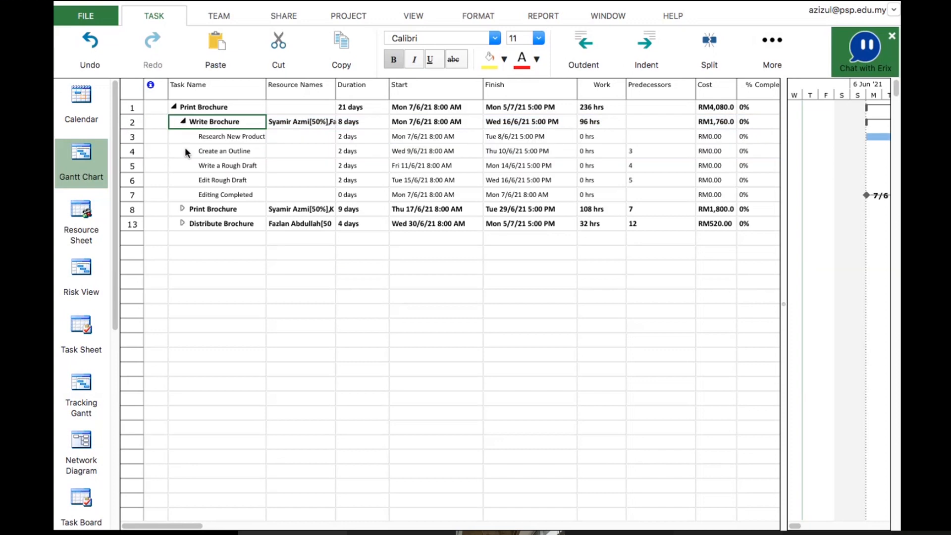
left_click(183, 209)
left_click(185, 293)
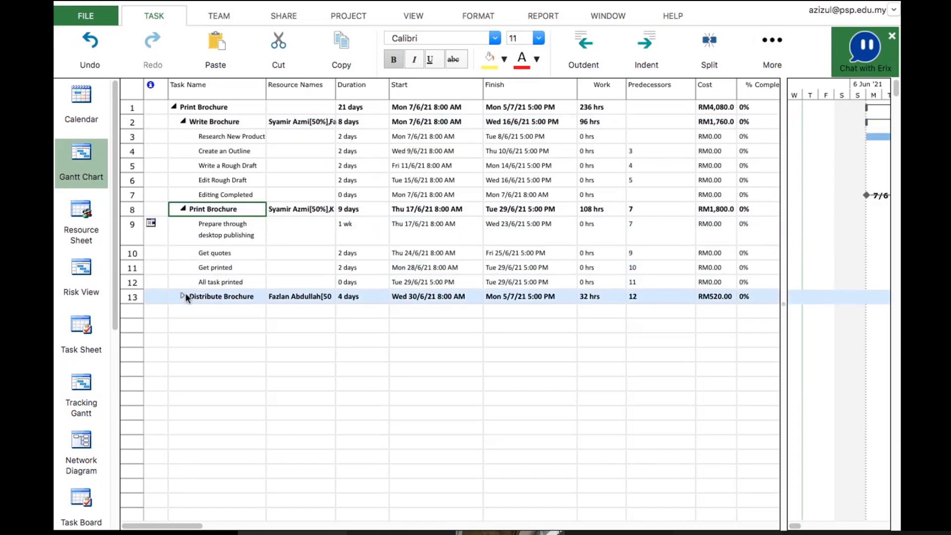
left_click(185, 296)
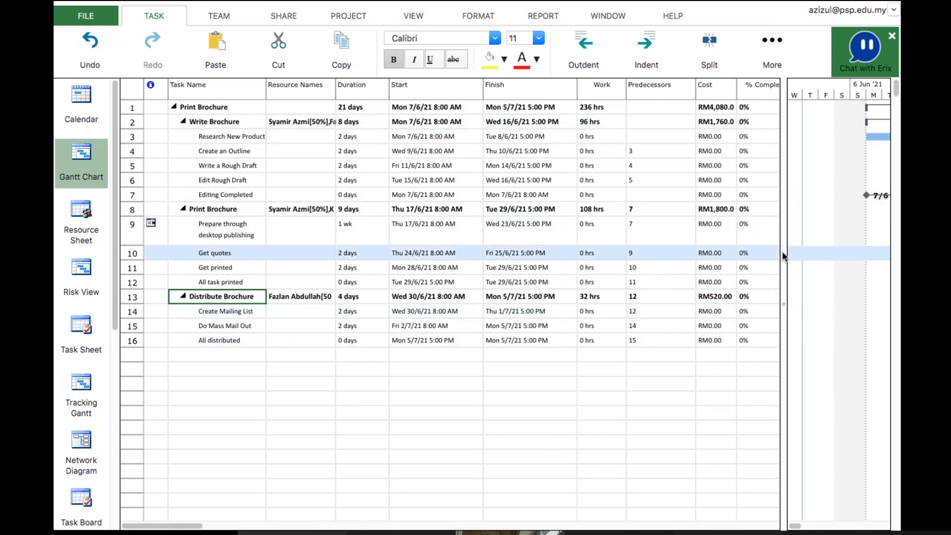
left_click_drag(782, 256, 614, 267)
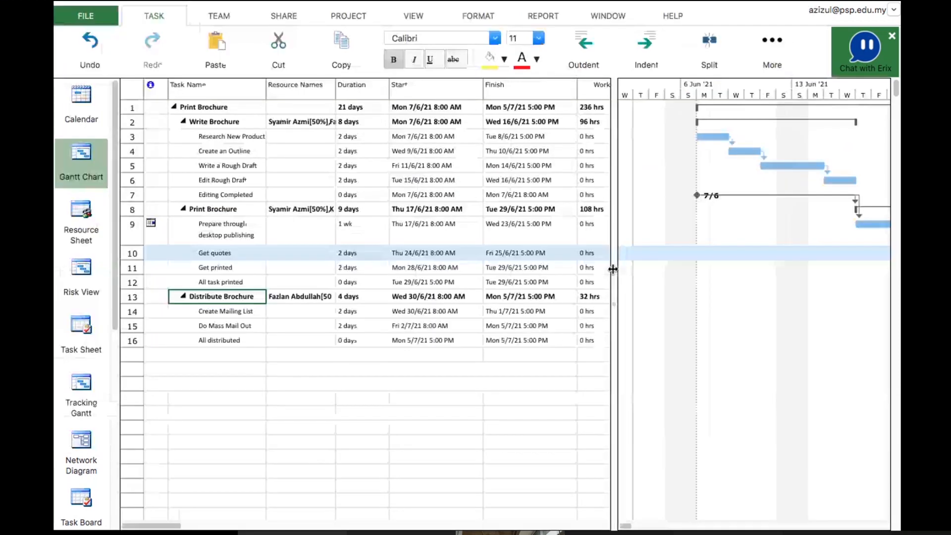
left_click_drag(614, 274, 314, 315)
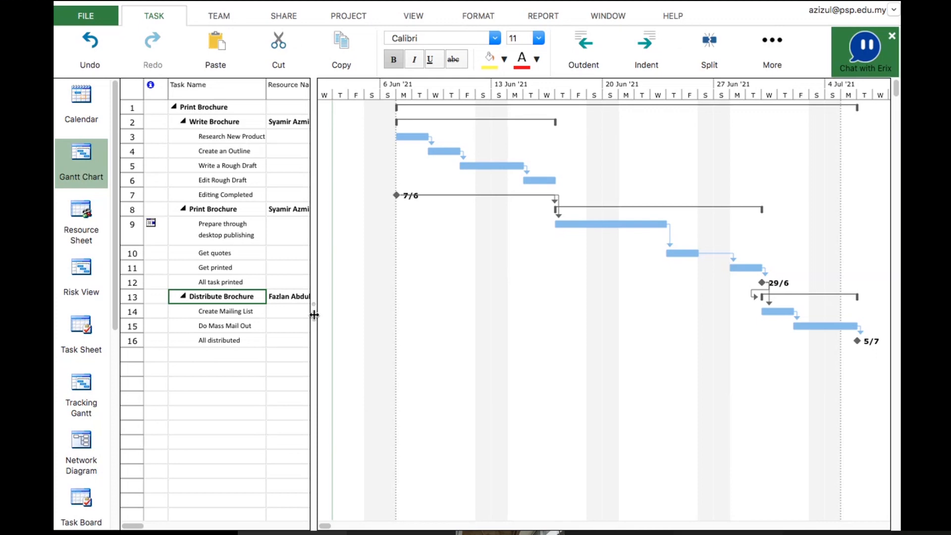
Switch to PowerPoint and page through the slides up to the Recurring Task procedure
key("super+Tab")
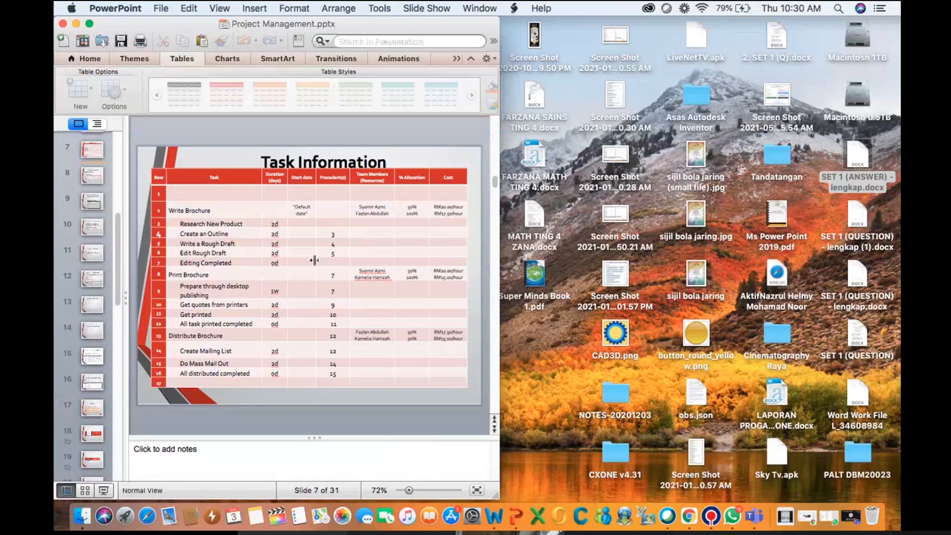
left_click(101, 490)
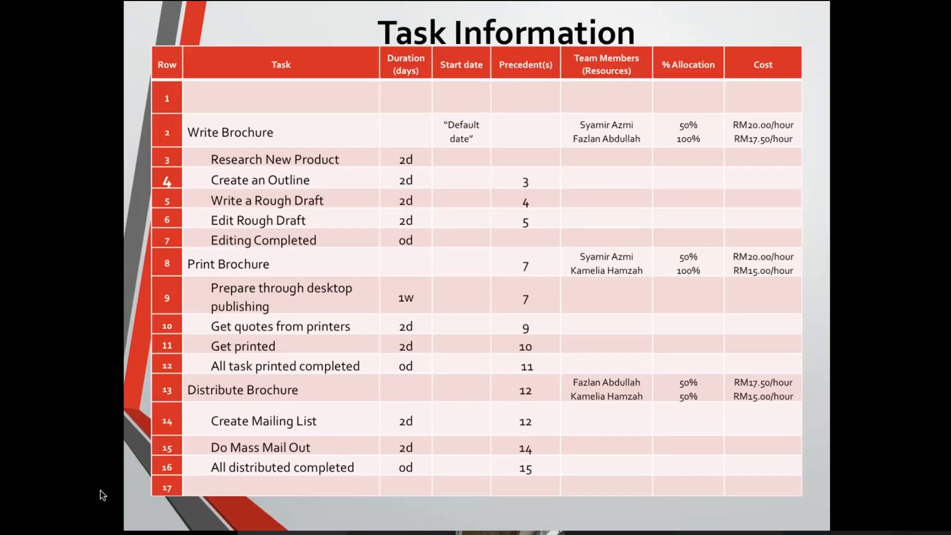
key("Right")
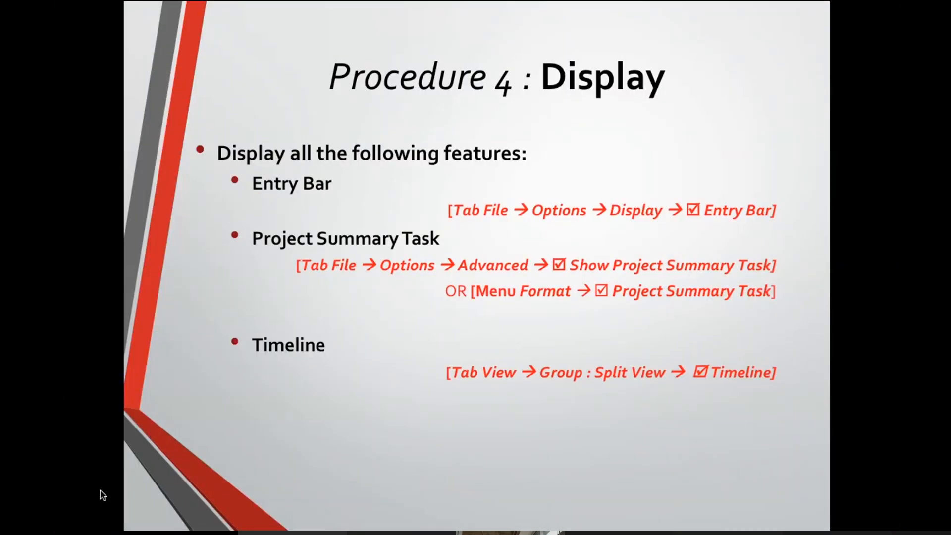
key("Right")
key("Right")
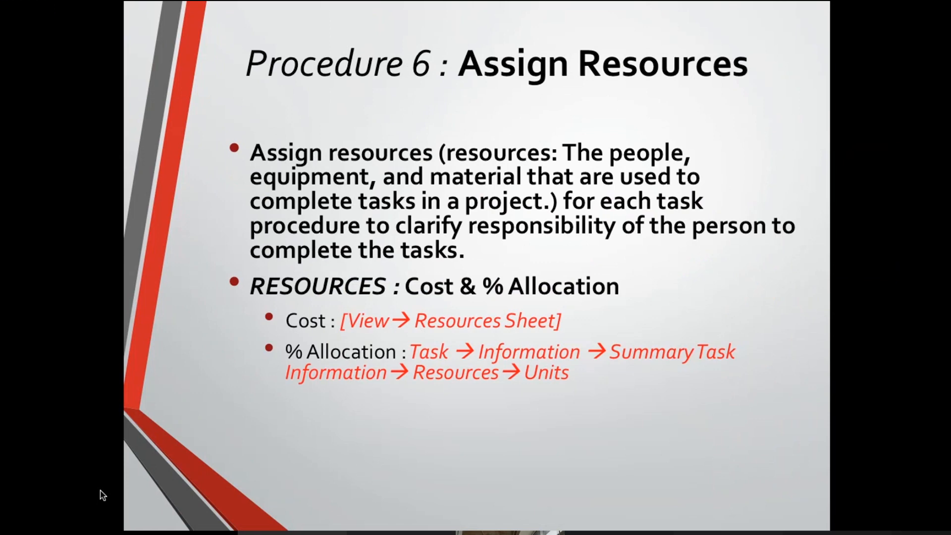
key("Right")
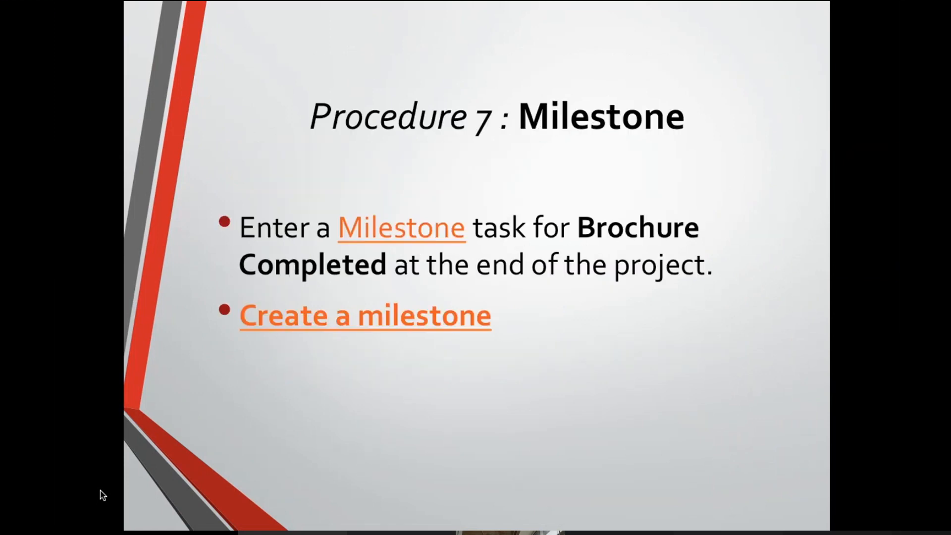
key("Right")
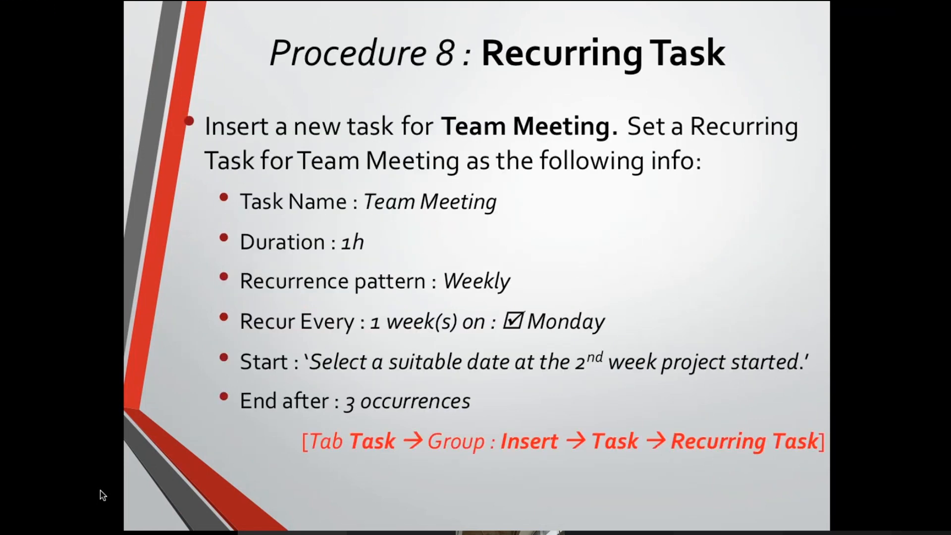
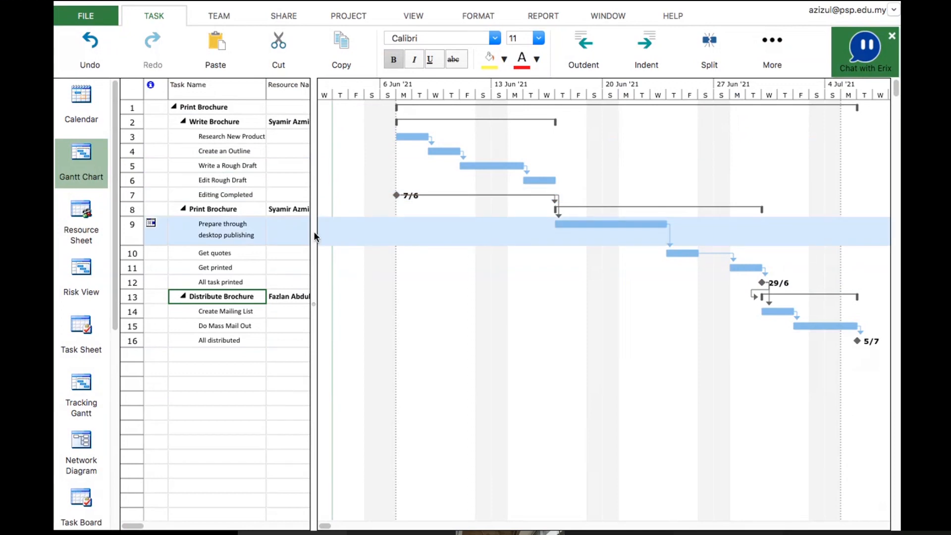
Widen the task table pane so the Duration through Predecessors columns show beside the Gantt chart
left_click_drag(314, 231, 601, 317)
left_click(545, 311)
left_click(505, 283)
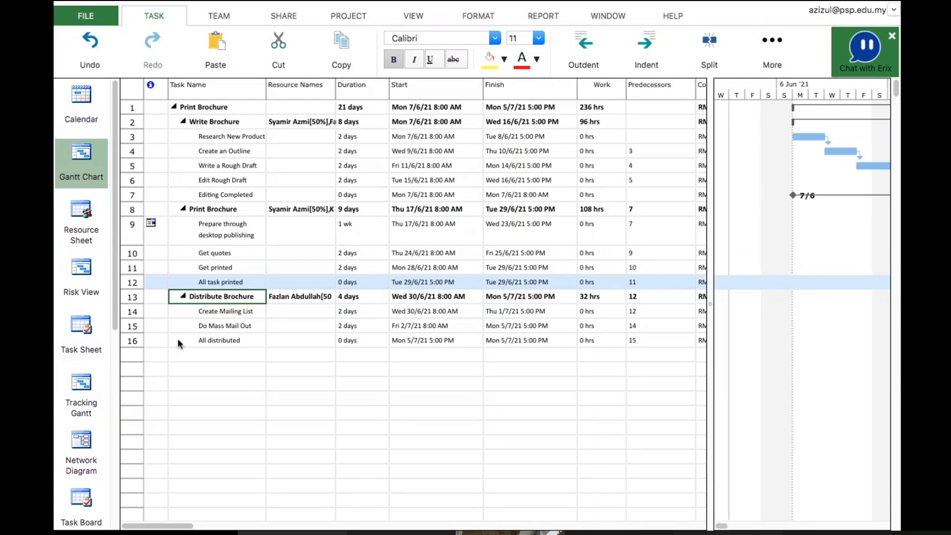
Collapse the Write Brochure, Print Brochure and Distribute Brochure summary tasks and select the first empty row below them
left_click(175, 356)
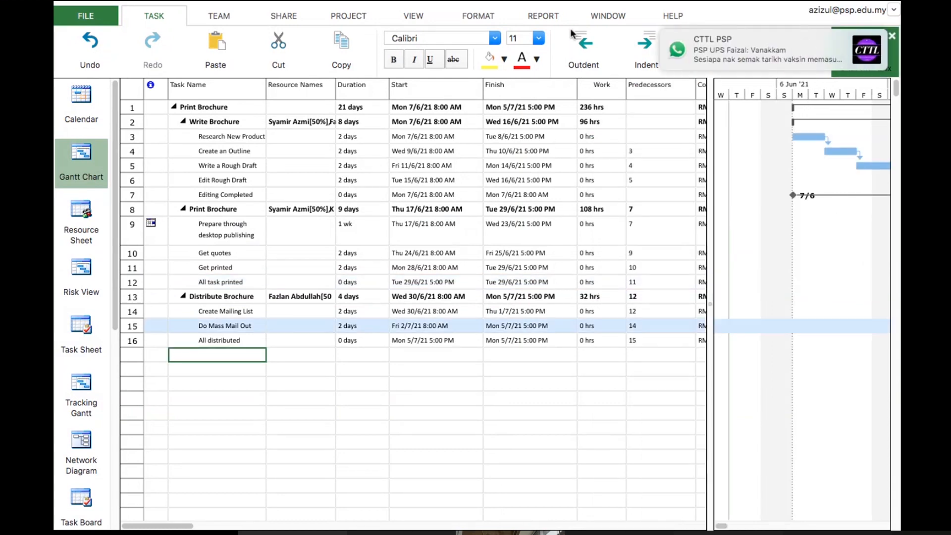
mouse_move(849, 43)
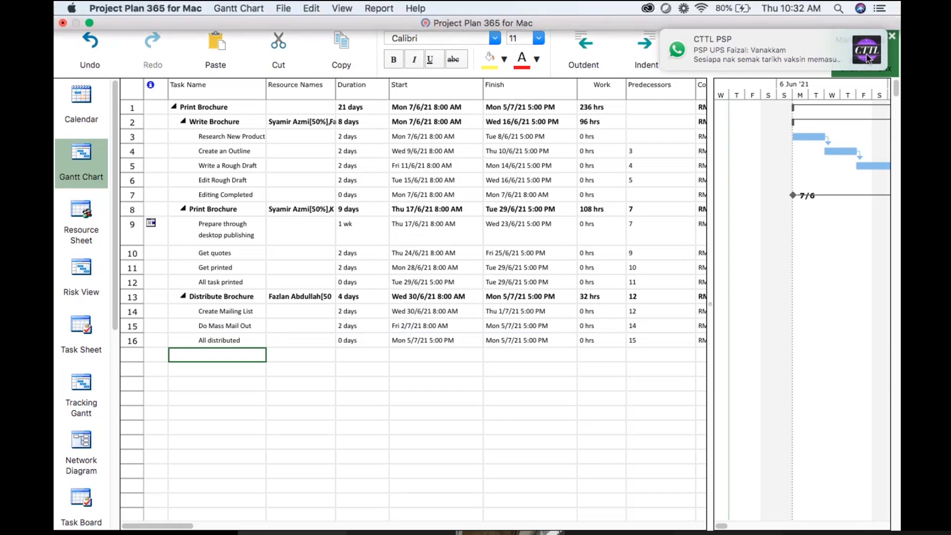
left_click(193, 367)
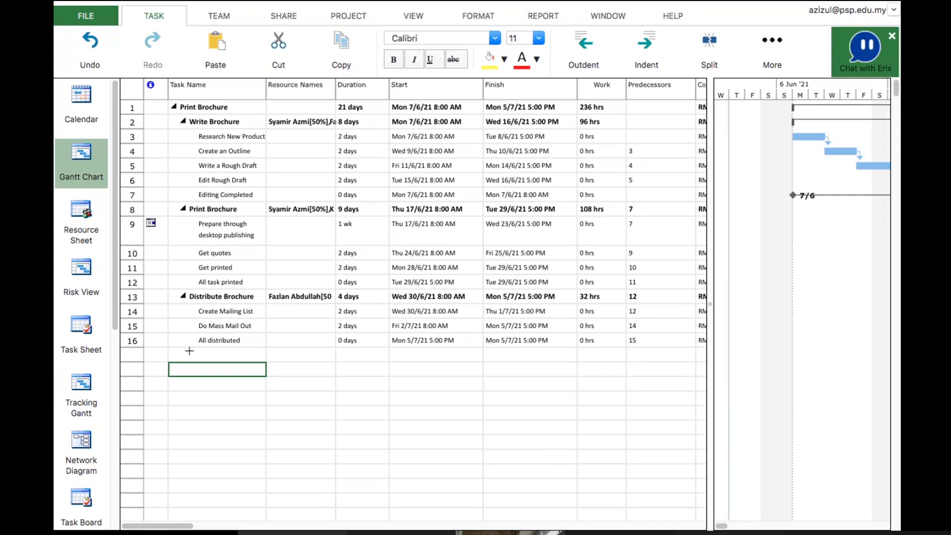
left_click(189, 353)
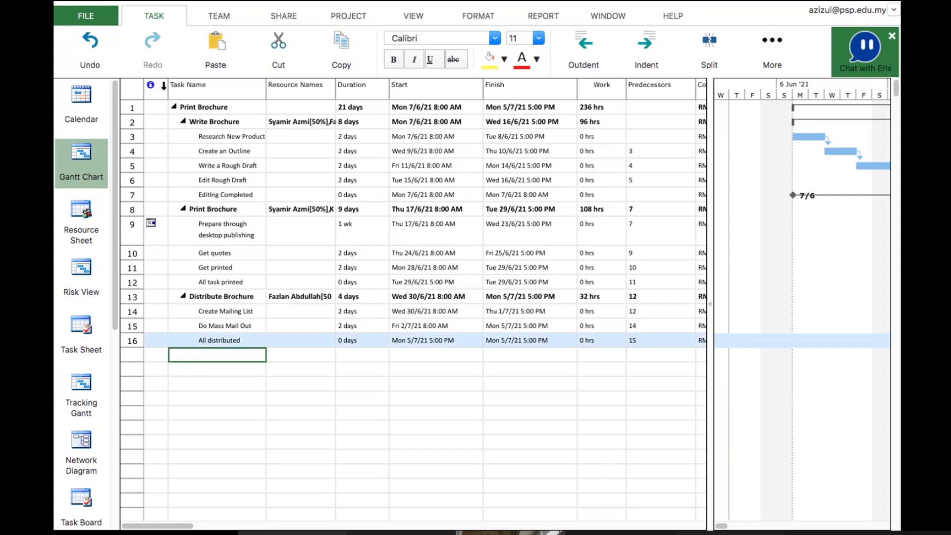
left_click(183, 121)
left_click(183, 135)
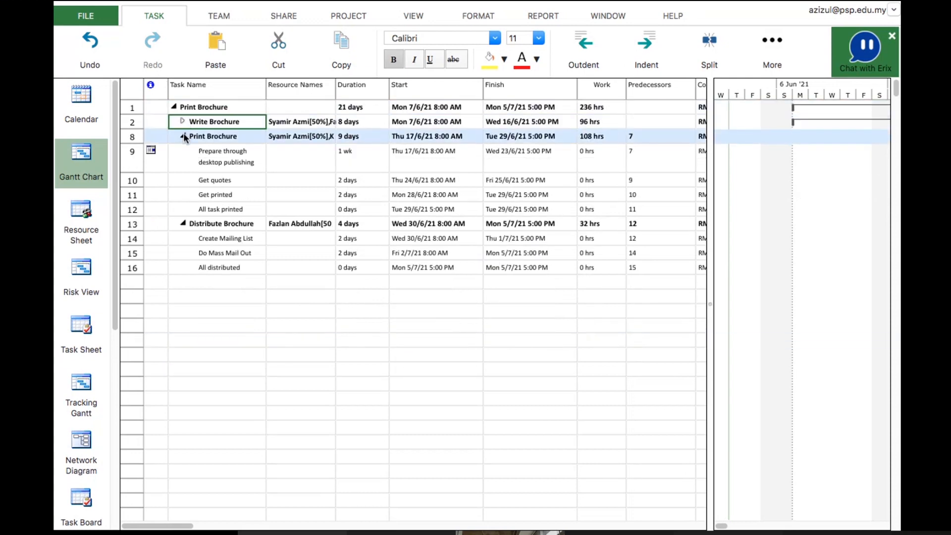
left_click(184, 136)
left_click(184, 149)
left_click(184, 151)
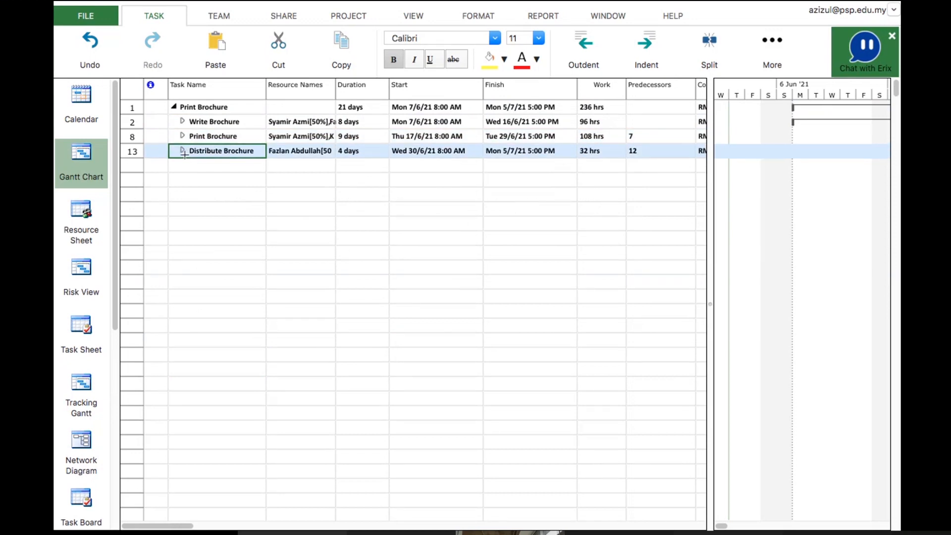
left_click(178, 167)
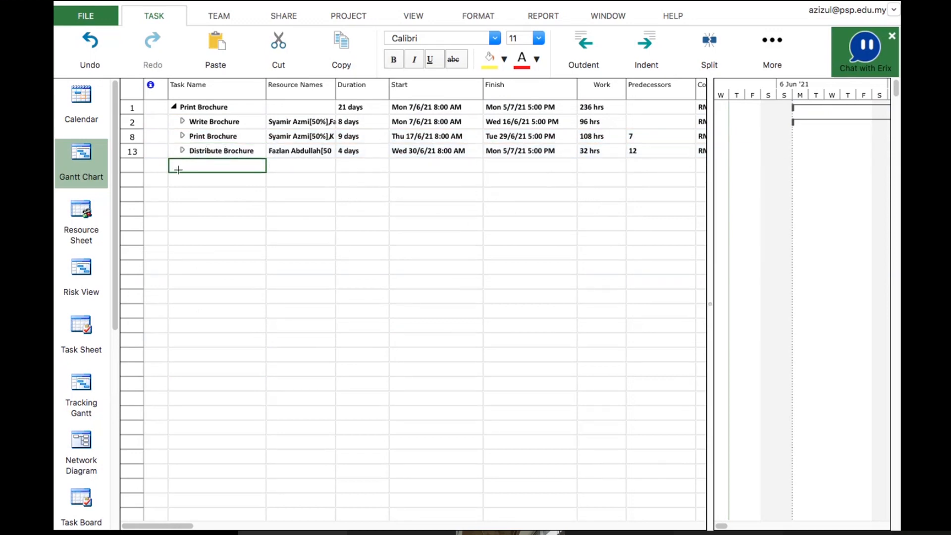
Insert a recurring task in the empty row and name it "Team Meeting"
left_click(776, 44)
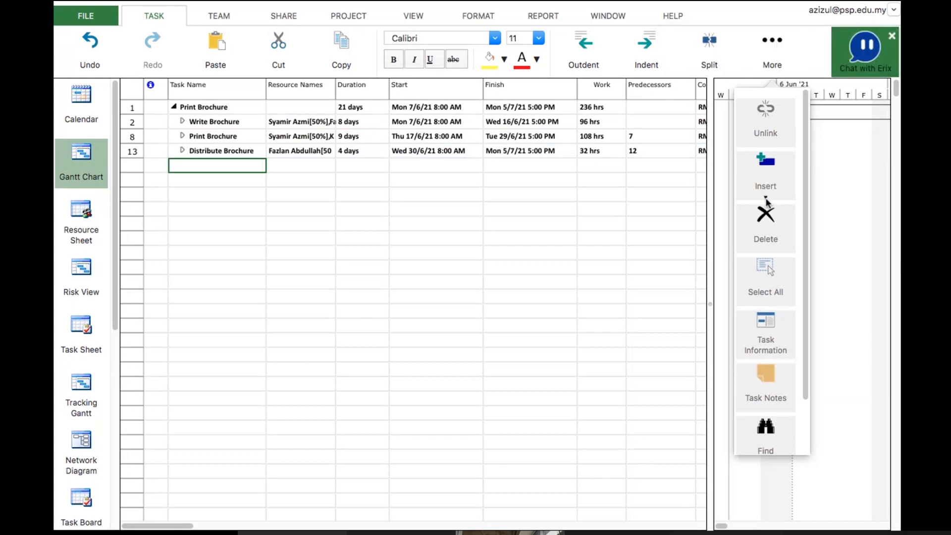
left_click(766, 199)
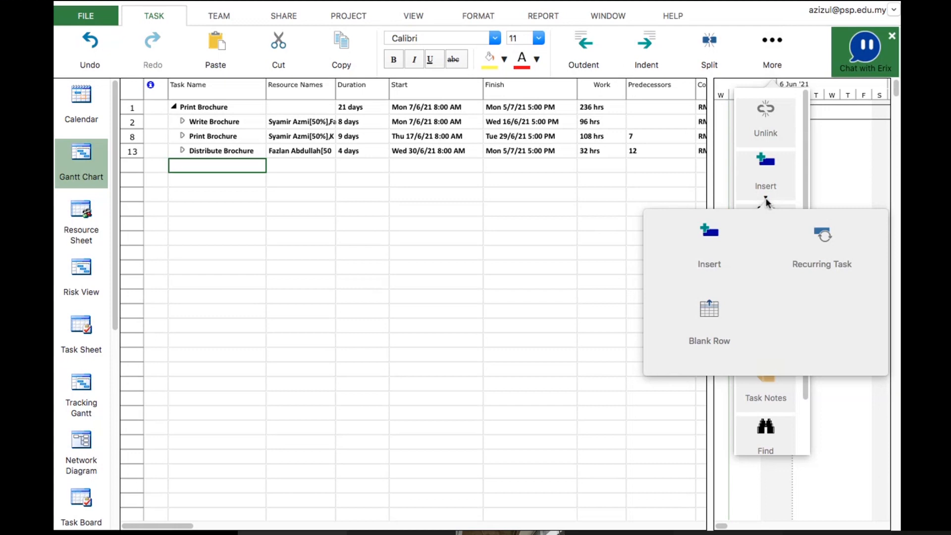
left_click(832, 244)
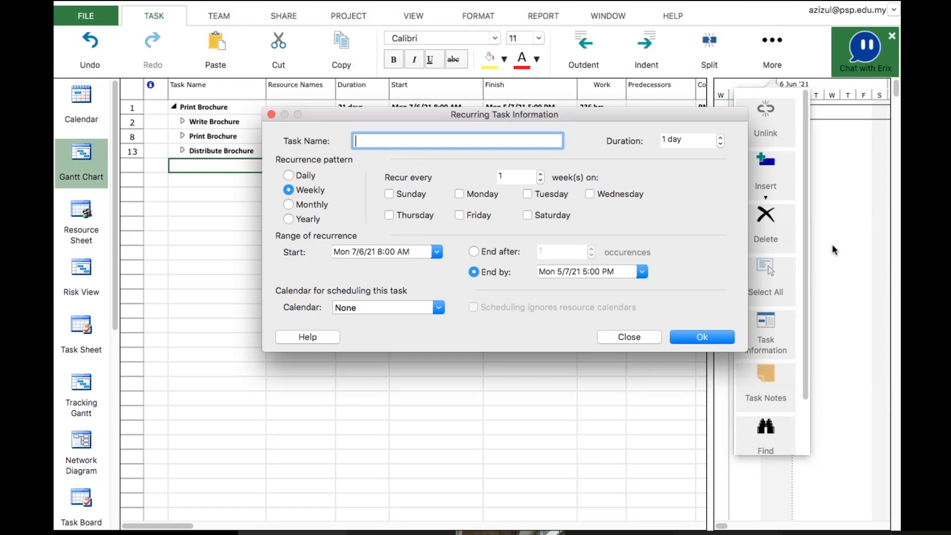
type("Team Meeting")
Set the recurrence to weekly on Monday, starting Mon 14/6/21 8:00 AM and ending after 3 occurrences
left_click(462, 194)
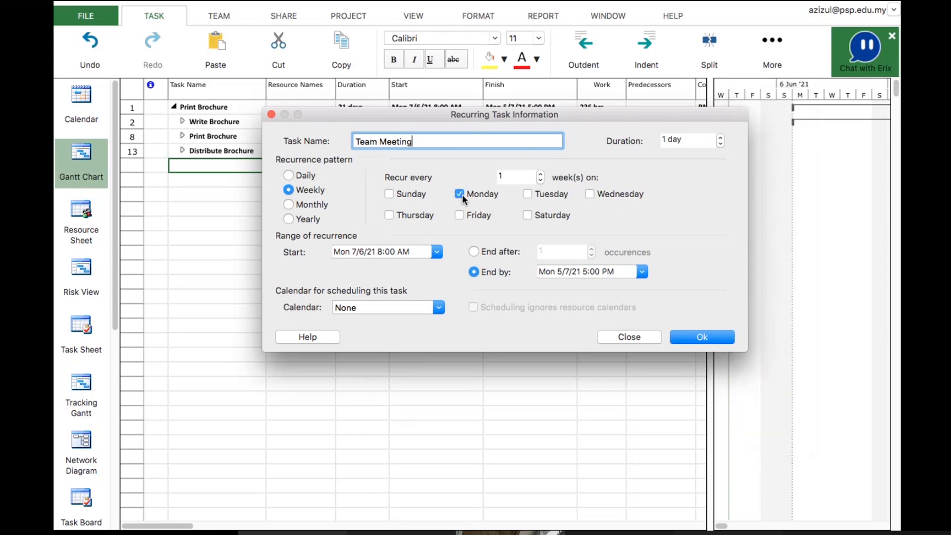
left_click(437, 252)
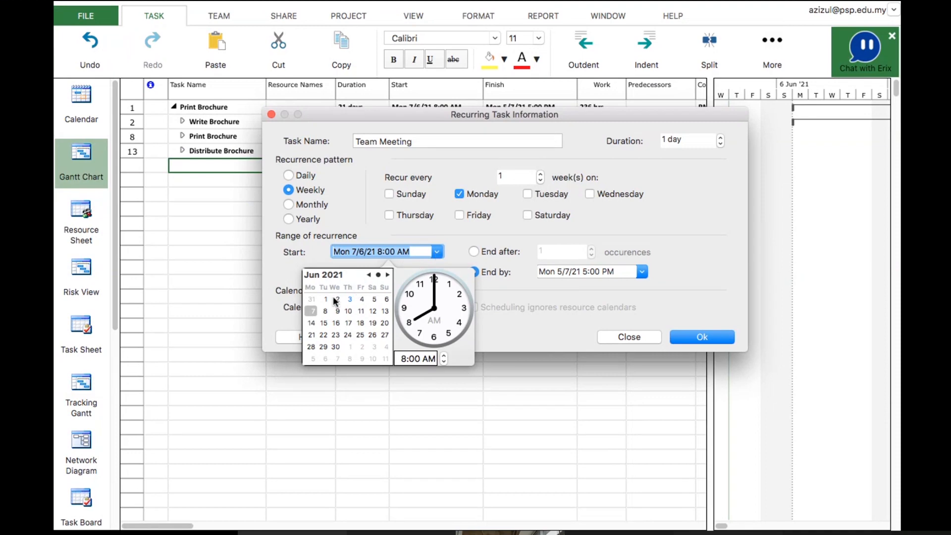
left_click(312, 323)
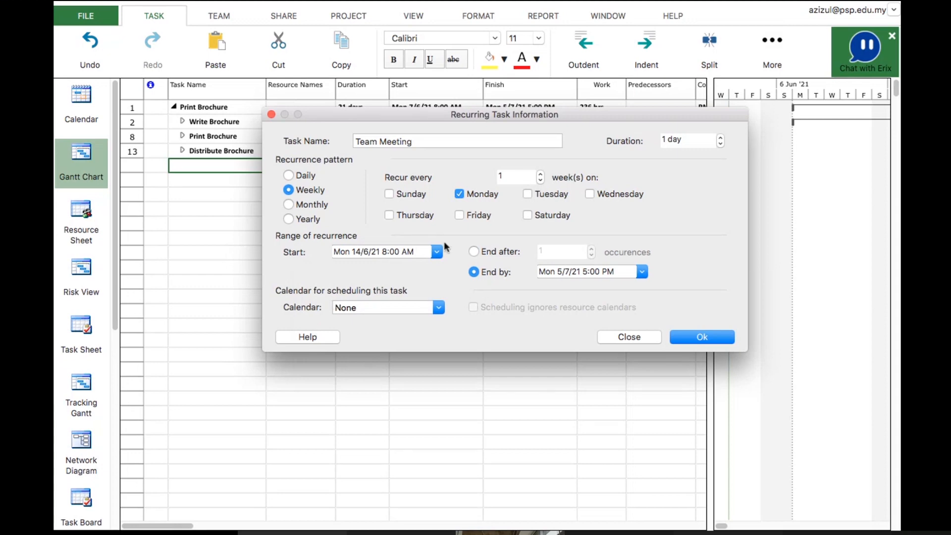
left_click(473, 252)
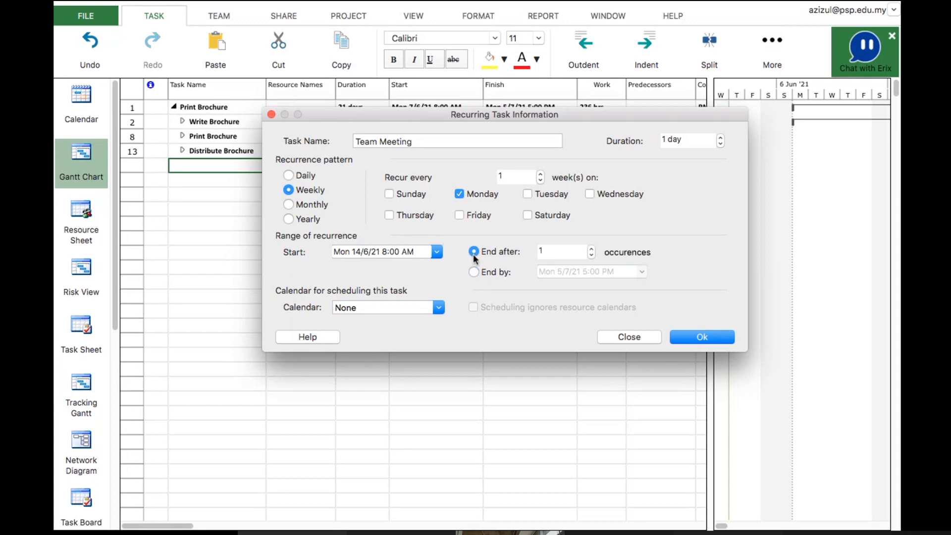
left_click(593, 249)
Check the Recurring Task slide in PowerPoint, then set the duration to 1 hr and create the recurring task
key("super+Tab")
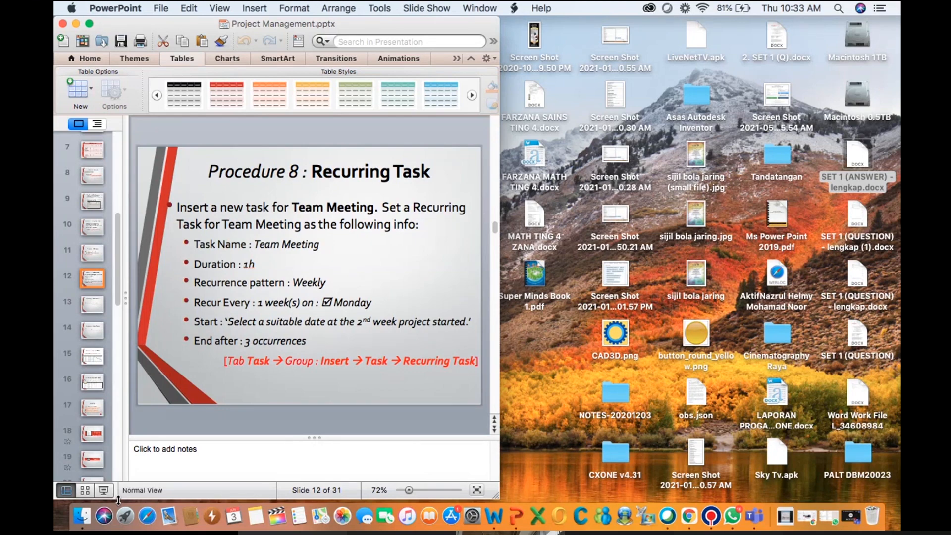
key("super+Tab")
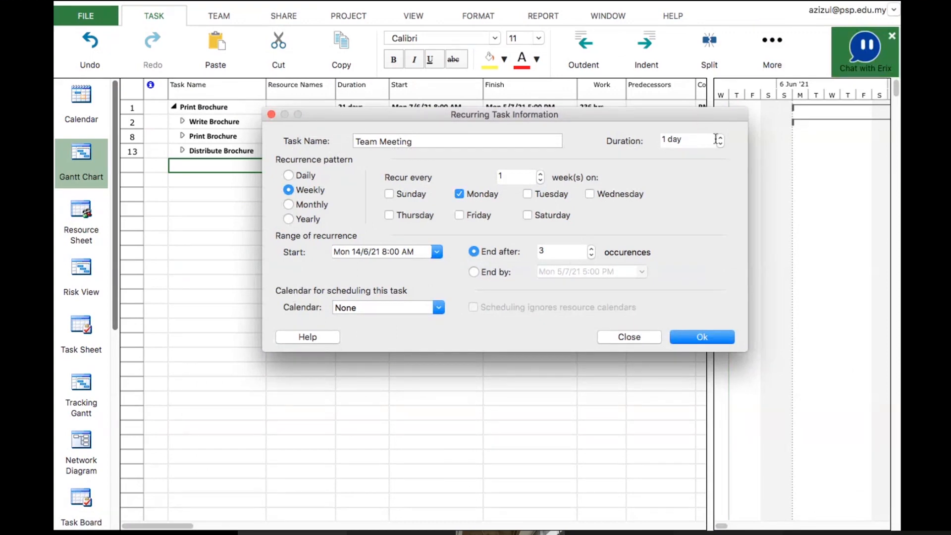
triple_click(696, 139)
type("1hr")
key("Return")
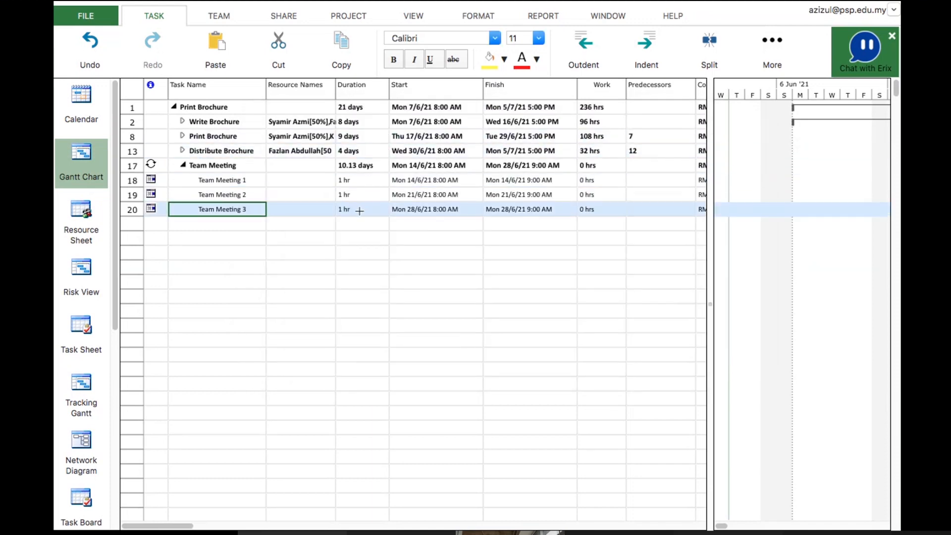
Expand the Distribute Brochure, Print Brochure and Write Brochure summary tasks
scroll(360, 211, "down", 1)
scroll(359, 211, "up", 1)
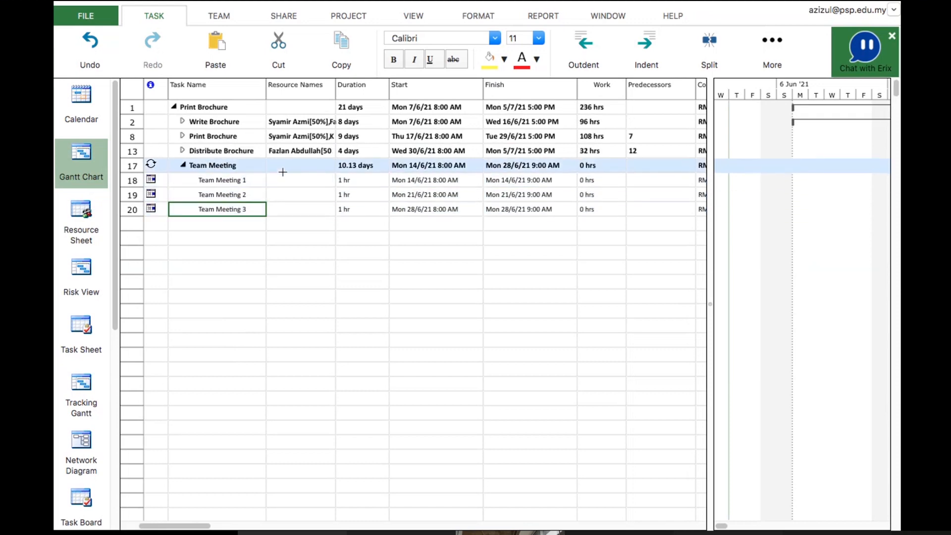
left_click(183, 151)
left_click(182, 136)
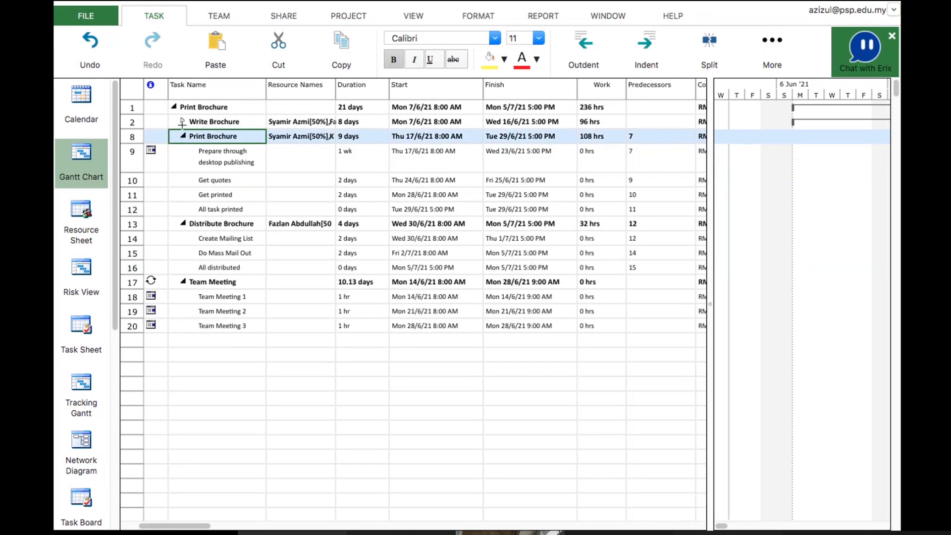
left_click(182, 122)
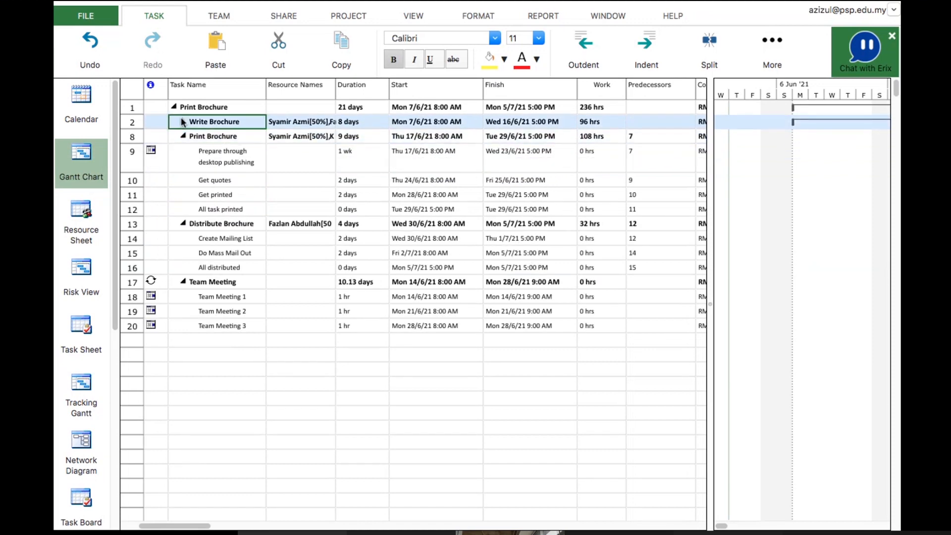
left_click(183, 122)
Resize the split between the task table and Gantt chart to view the Team Meeting bars
left_click_drag(710, 309, 325, 298)
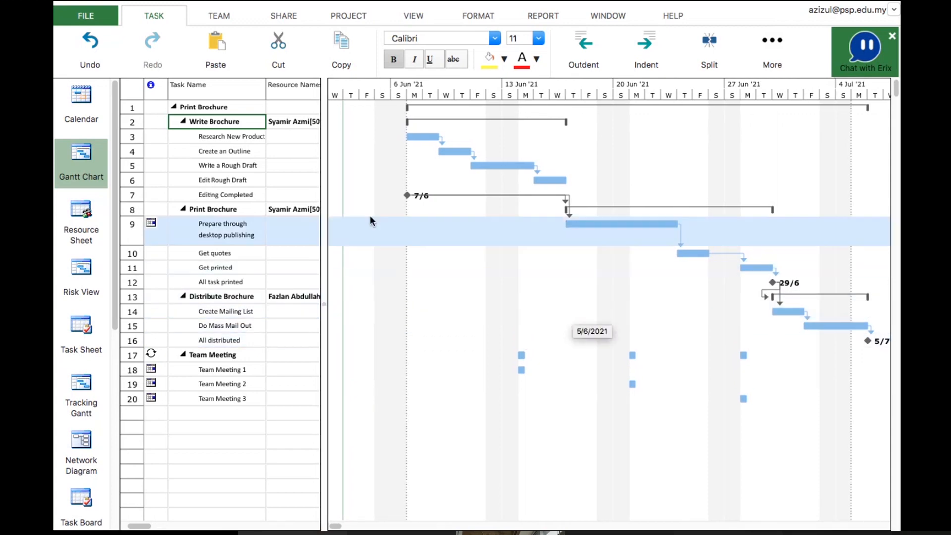
left_click_drag(325, 248, 545, 218)
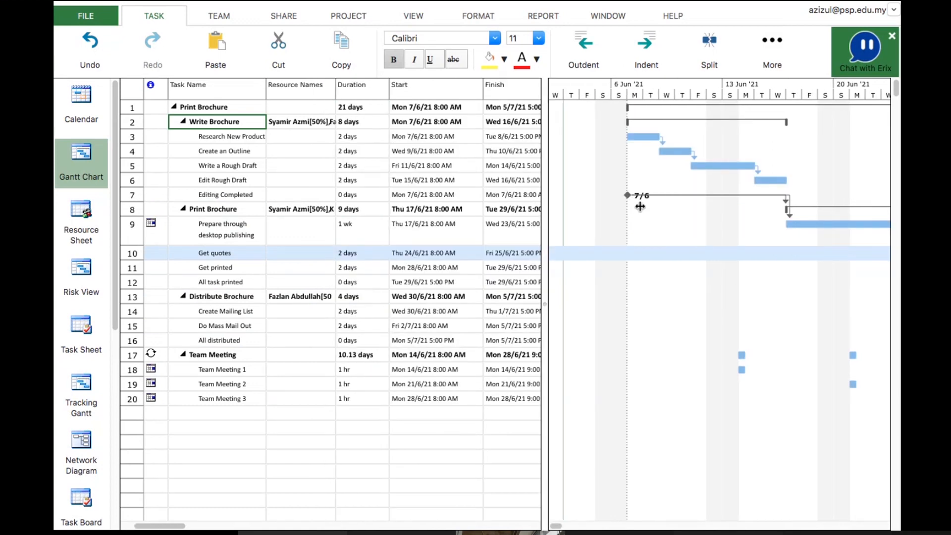
left_click_drag(640, 206, 664, 206)
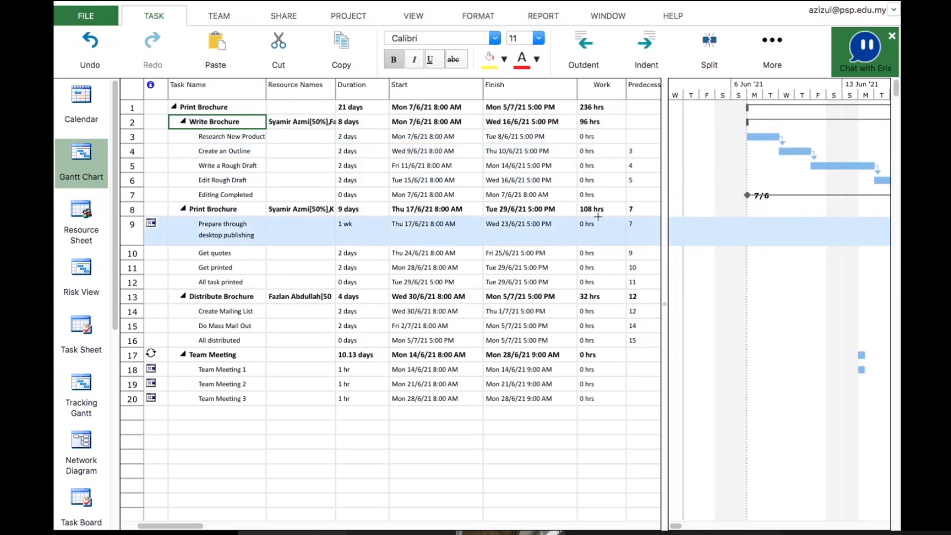
Scroll through the task table's columns and rows to review dates, work, predecessors and costs
scroll(594, 215, "right", 15)
scroll(591, 221, "left", 15)
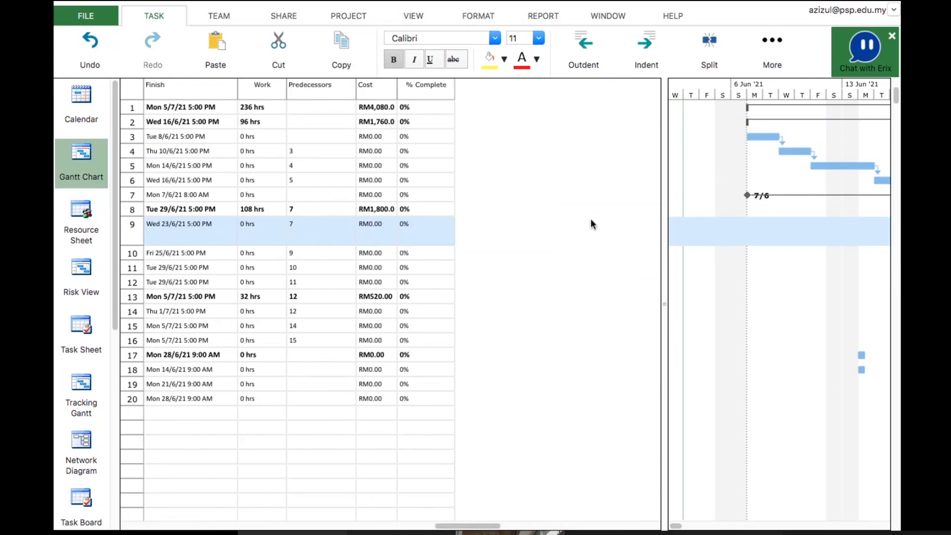
scroll(591, 221, "down", 1)
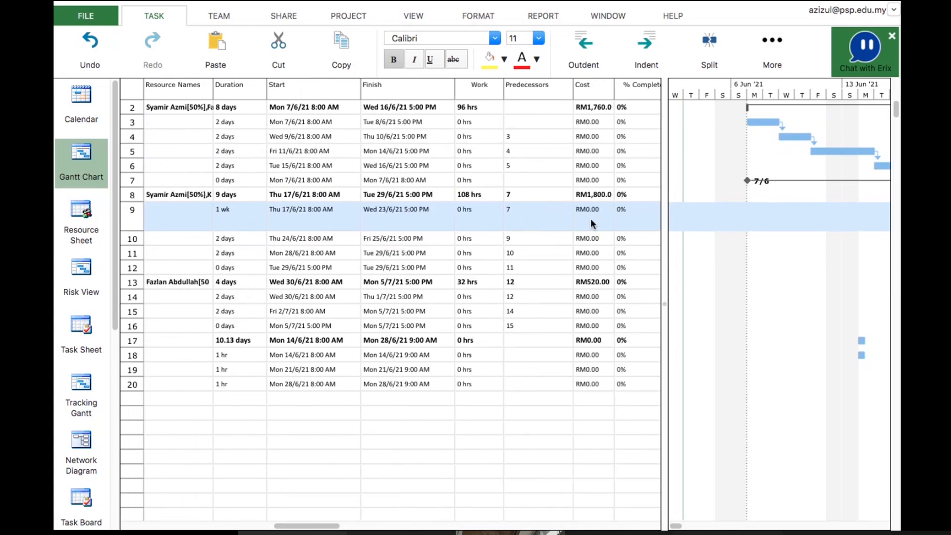
scroll(591, 222, "right", 15)
scroll(591, 222, "left", 12)
scroll(590, 219, "left", 5)
scroll(591, 218, "down", 1)
scroll(590, 218, "right", 5)
scroll(591, 219, "left", 5)
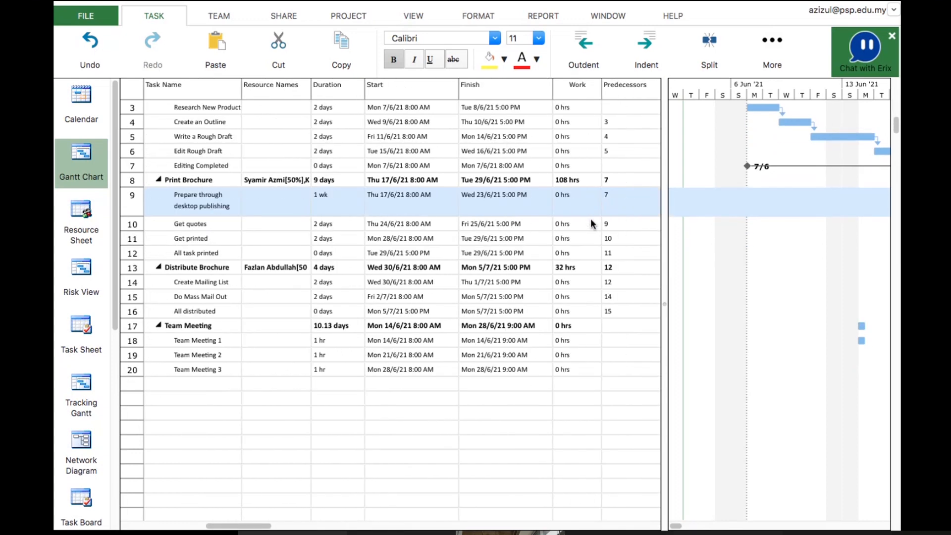
scroll(591, 218, "up", 2)
scroll(591, 218, "right", 6)
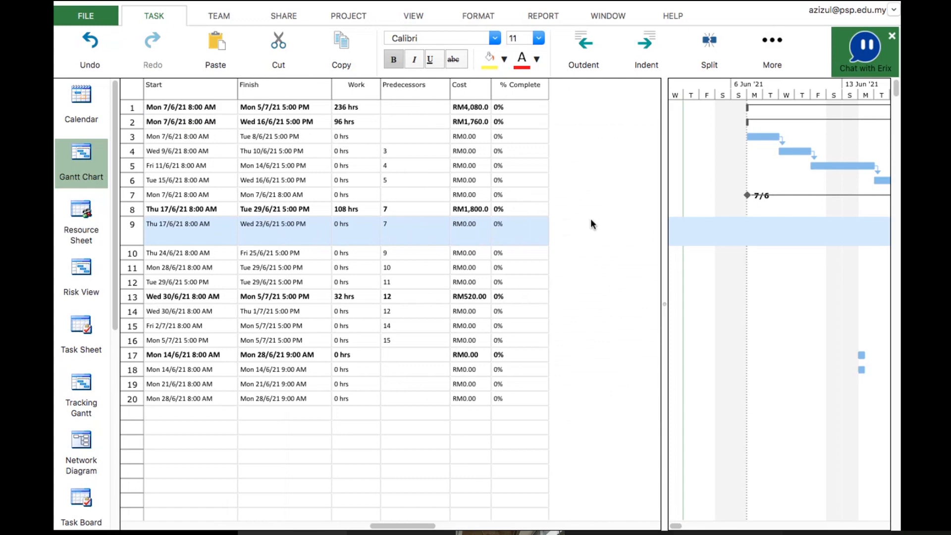
scroll(592, 224, "left", 6)
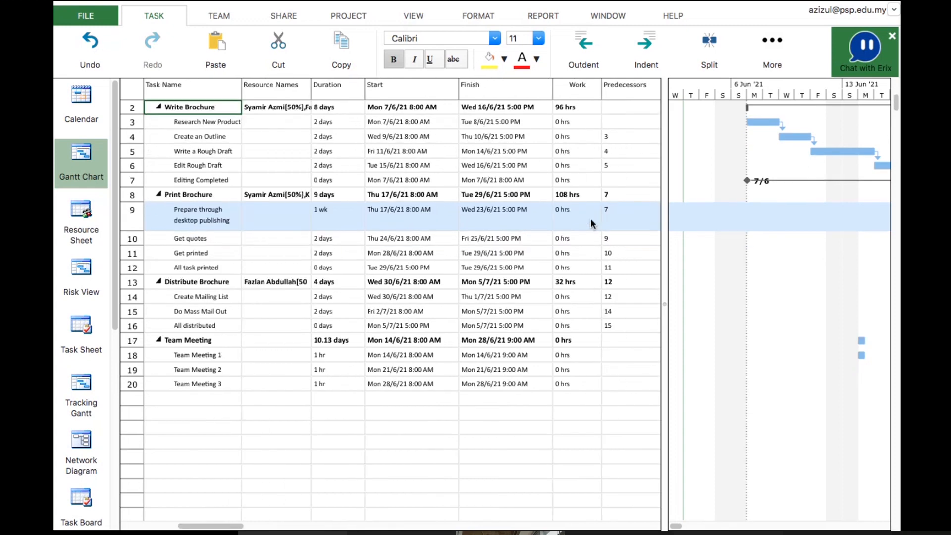
scroll(592, 224, "down", 2)
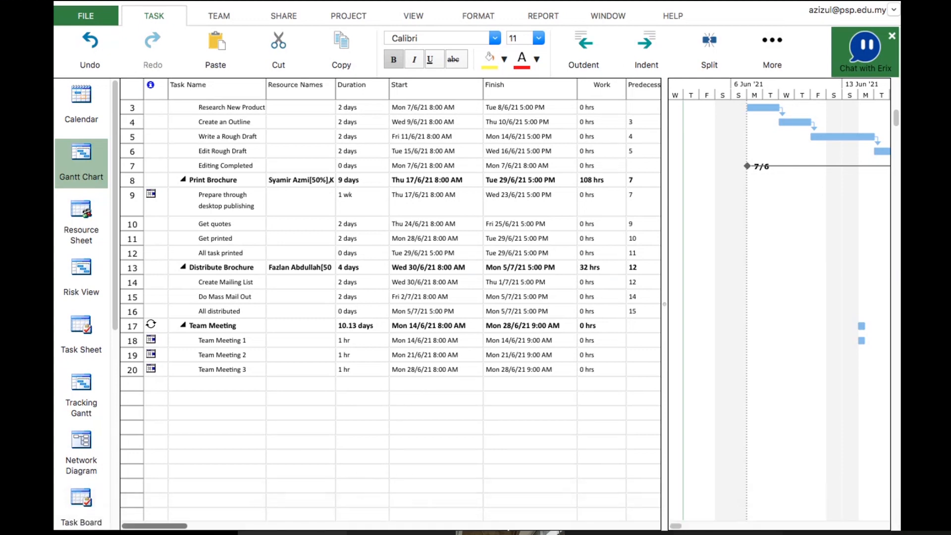
Switch to PowerPoint, advance to the Outline Number procedure slide, and return to Project Plan 365
key("super+Tab")
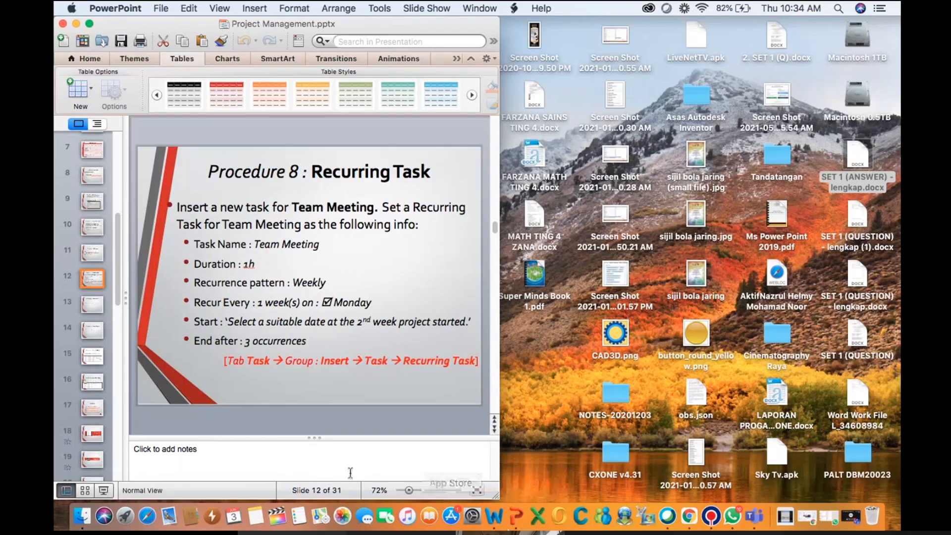
left_click(87, 311)
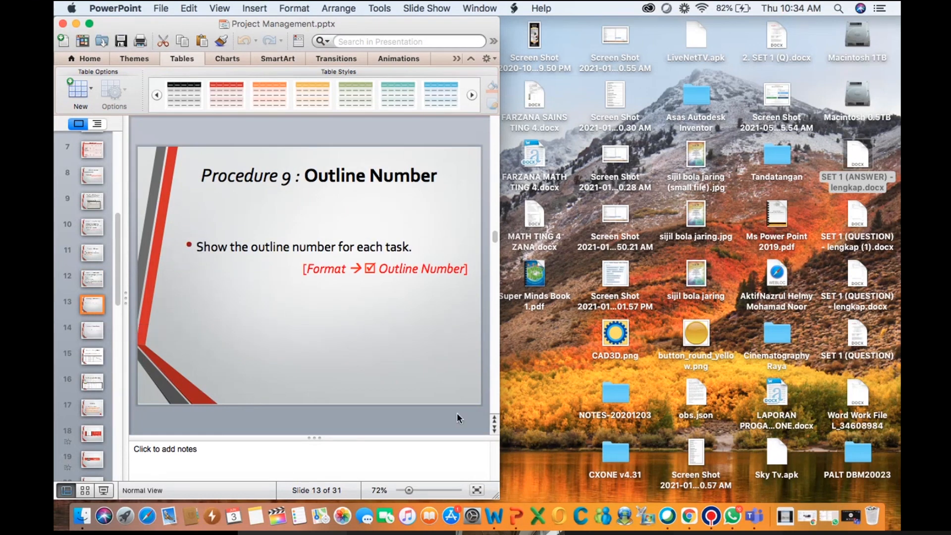
left_click(712, 525)
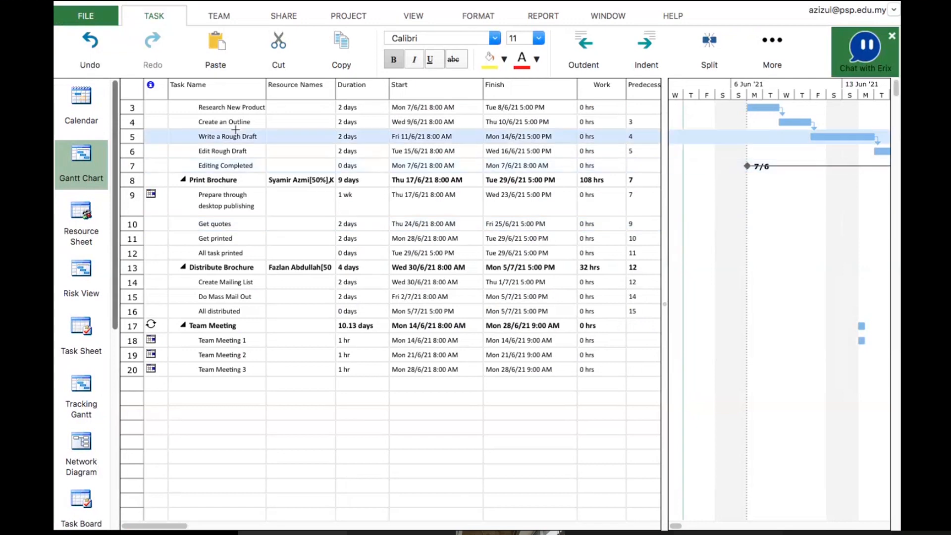
scroll(236, 129, "up", 2)
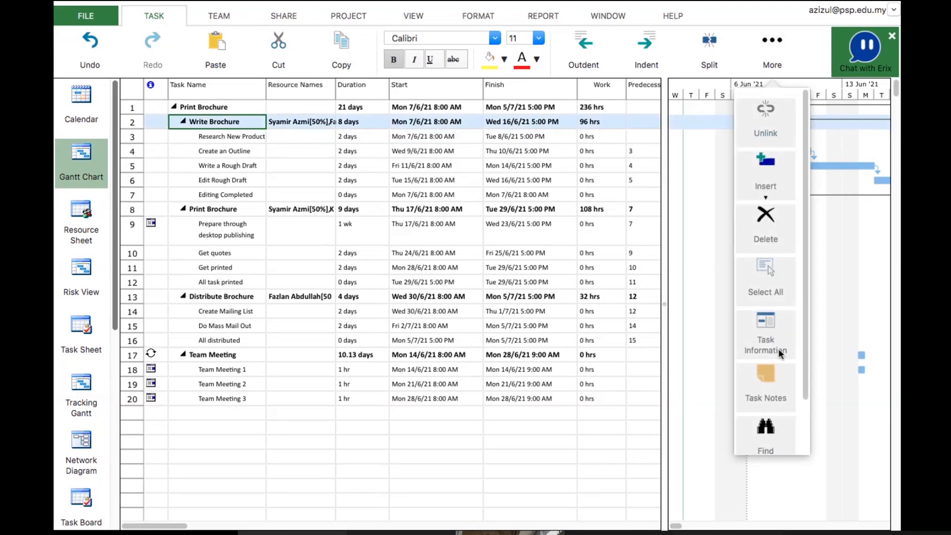
scroll(776, 352, "down", 2)
scroll(780, 353, "up", 2)
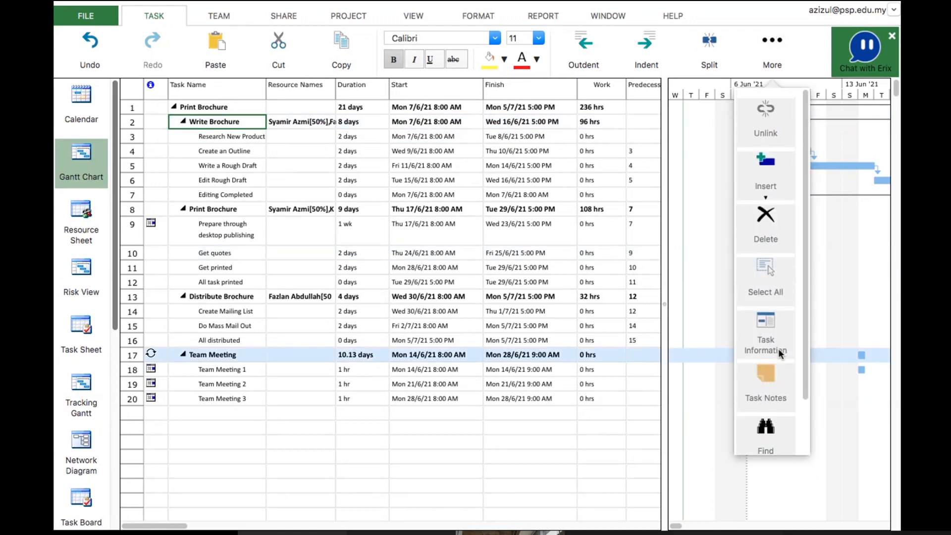
Browse the ribbon tabs and their menus to look for the Outline Number option
left_click(208, 19)
left_click(285, 16)
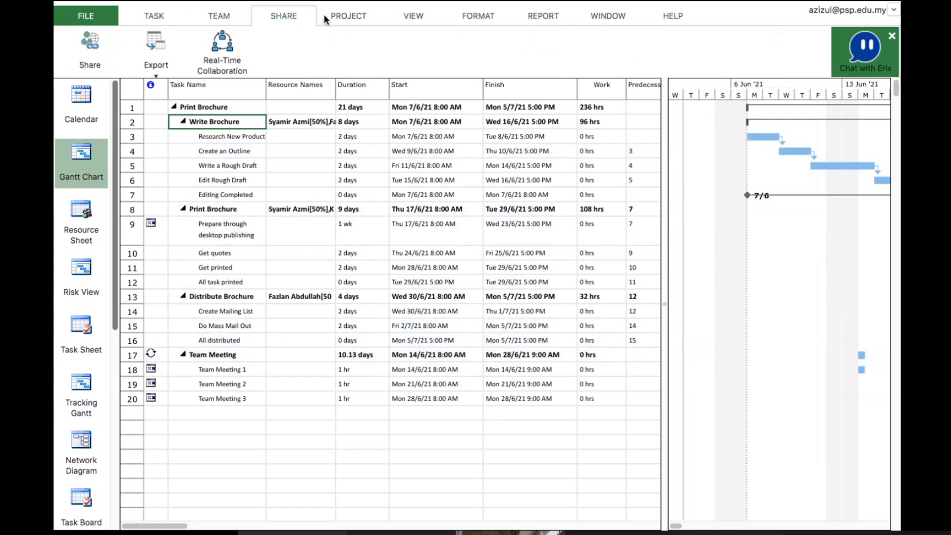
left_click(418, 18)
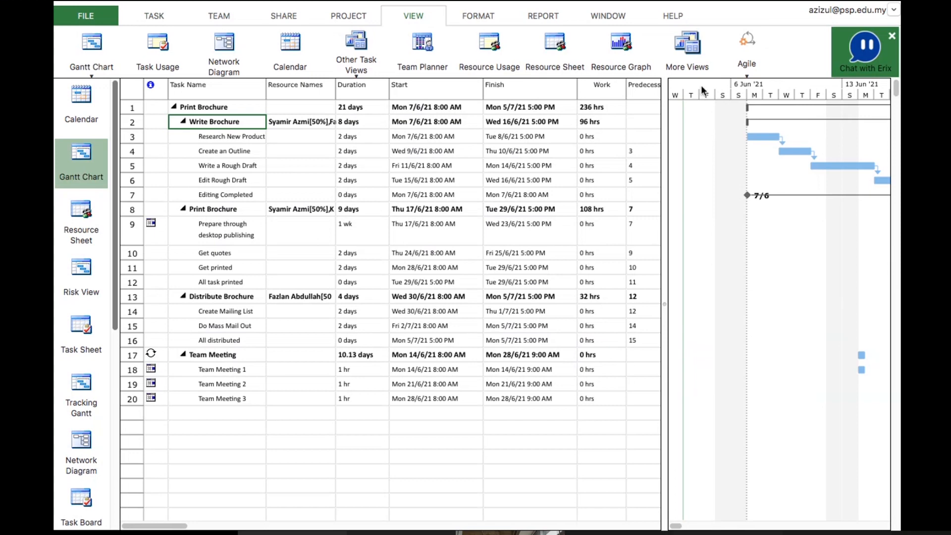
left_click(747, 76)
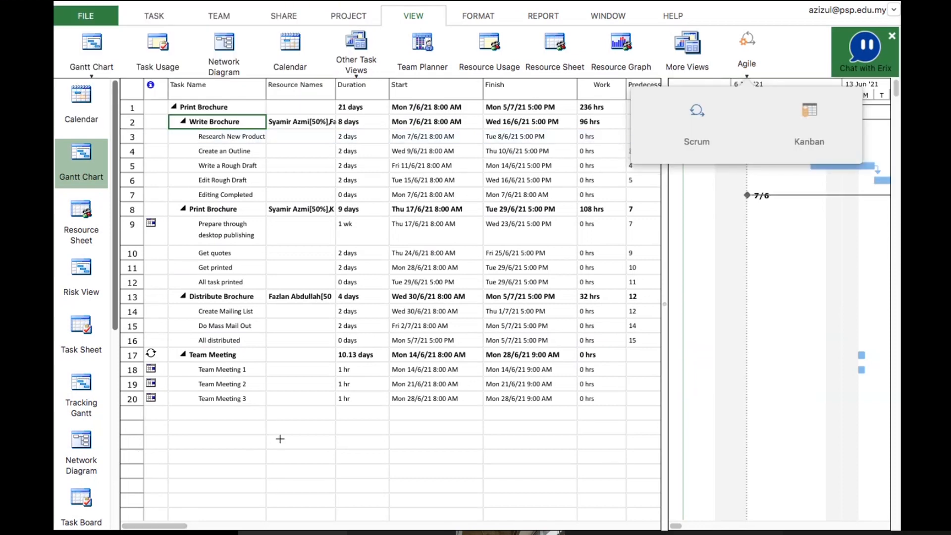
left_click(478, 16)
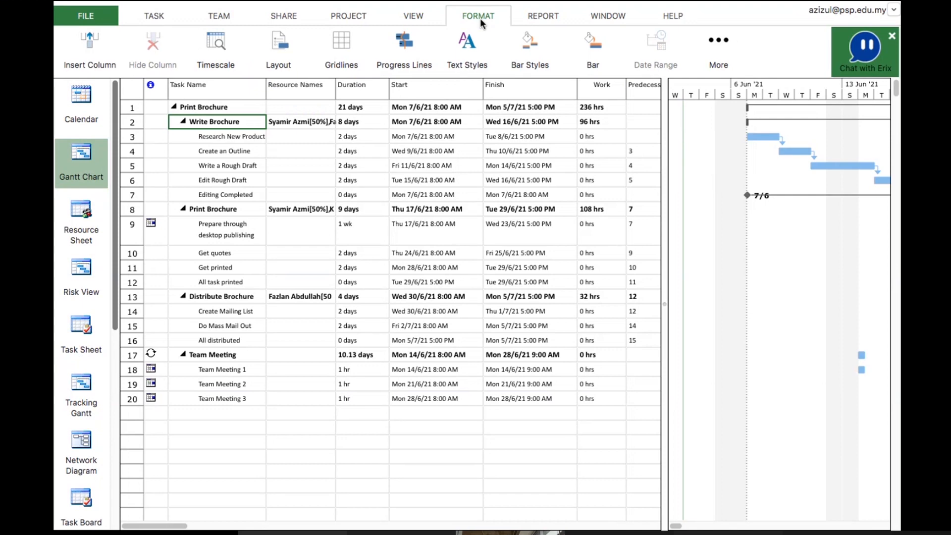
left_click(708, 47)
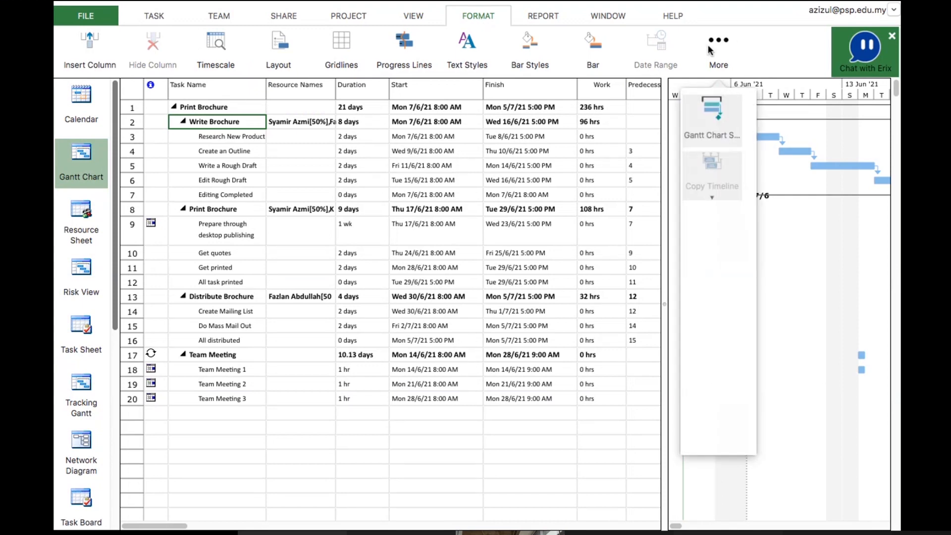
left_click(542, 16)
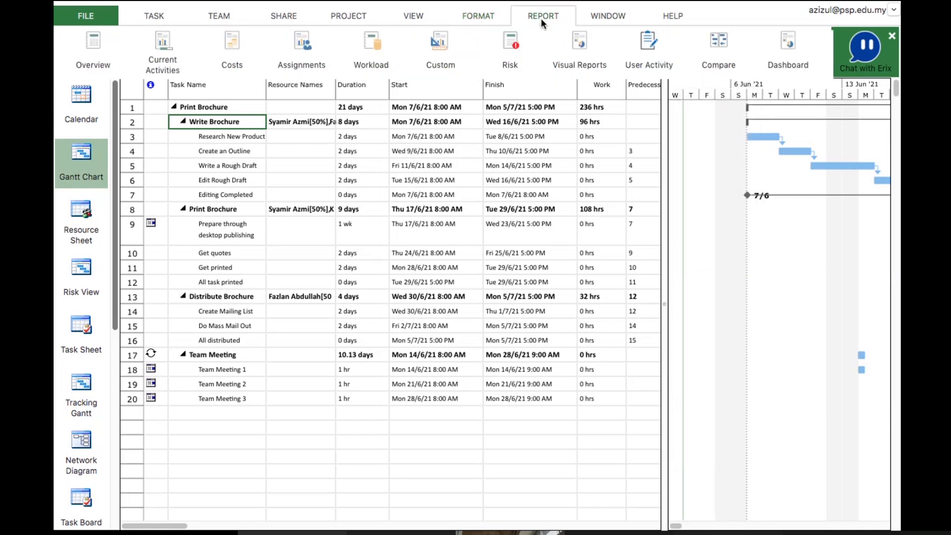
scroll(438, 412, "right", 3)
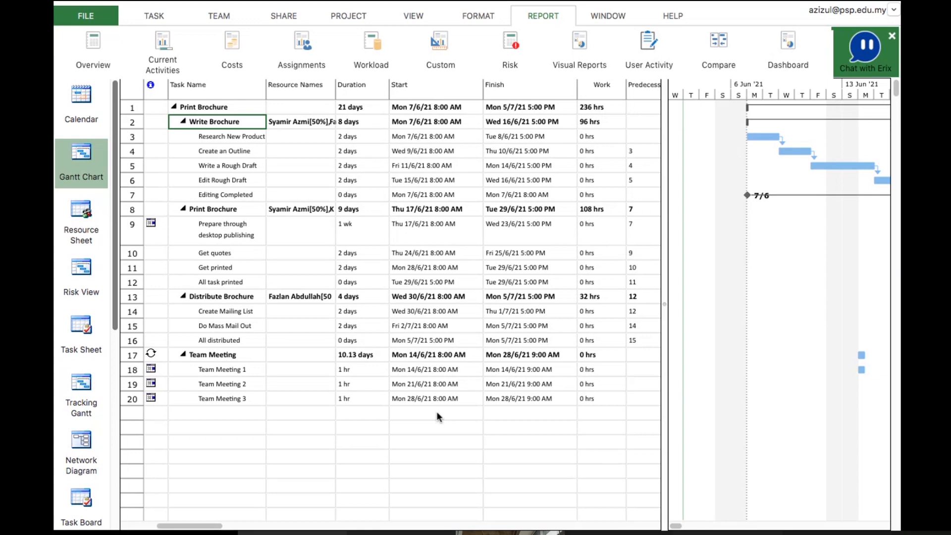
Switch to PowerPoint, advance to the Entire Project procedure slide, and return to Project Plan 365
key("super+Tab")
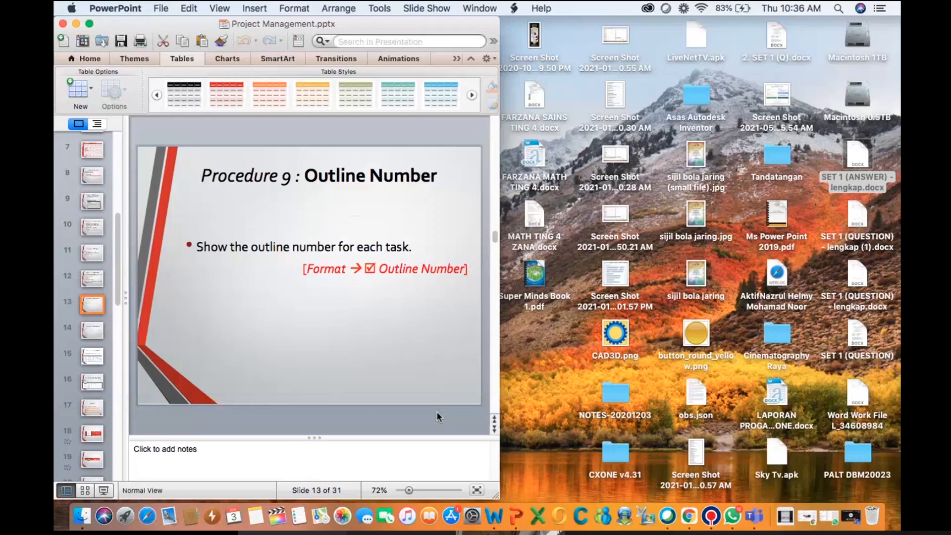
scroll(438, 417, "down", 1)
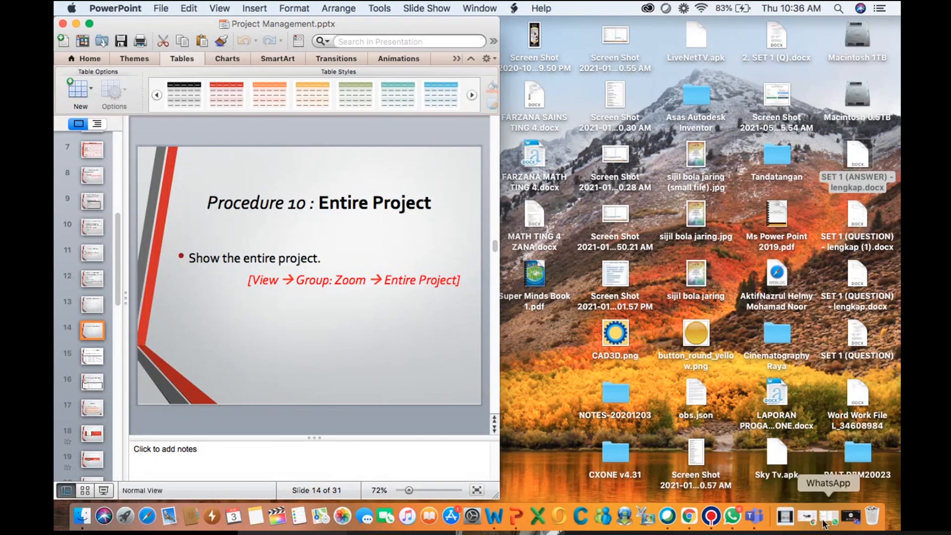
left_click(712, 518)
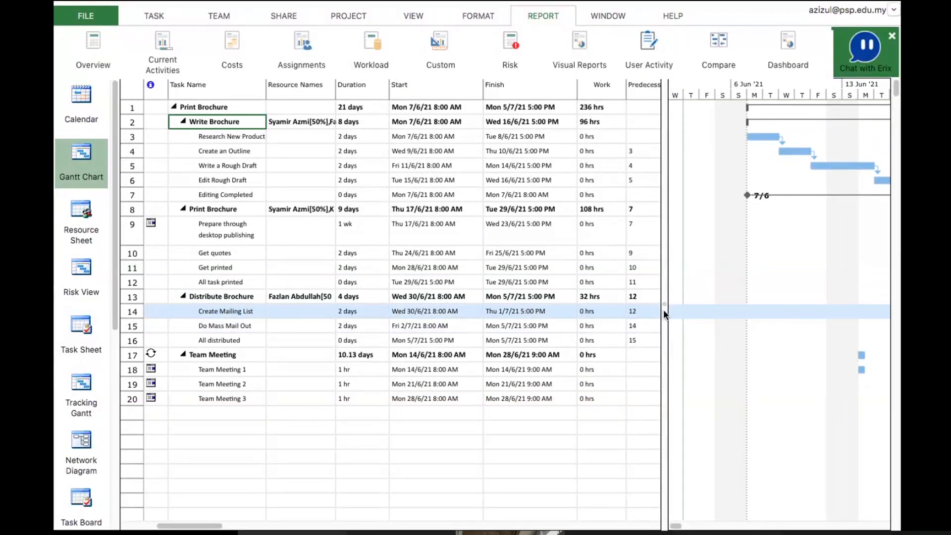
Narrow the task table by moving the split so the Gantt chart shows the entire project timeline
left_click_drag(664, 310, 634, 454)
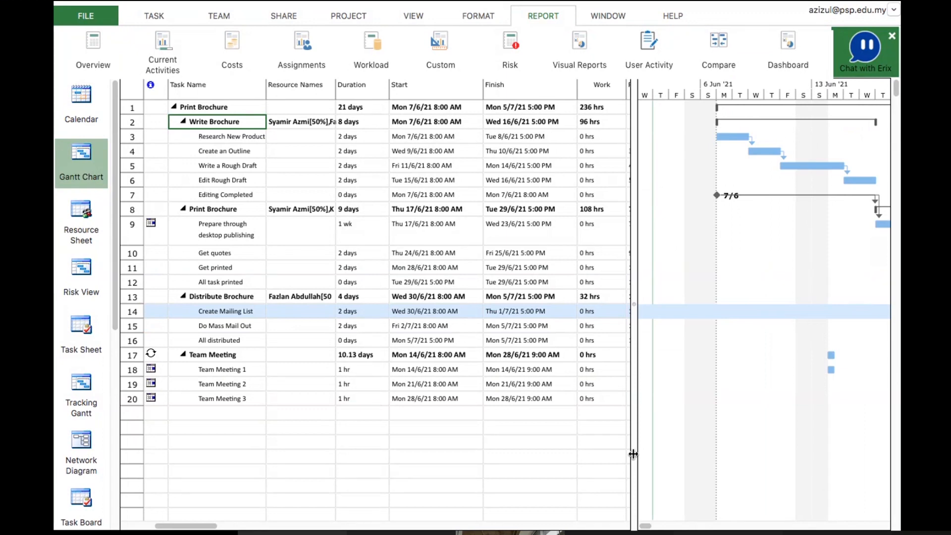
left_click_drag(633, 453, 828, 436)
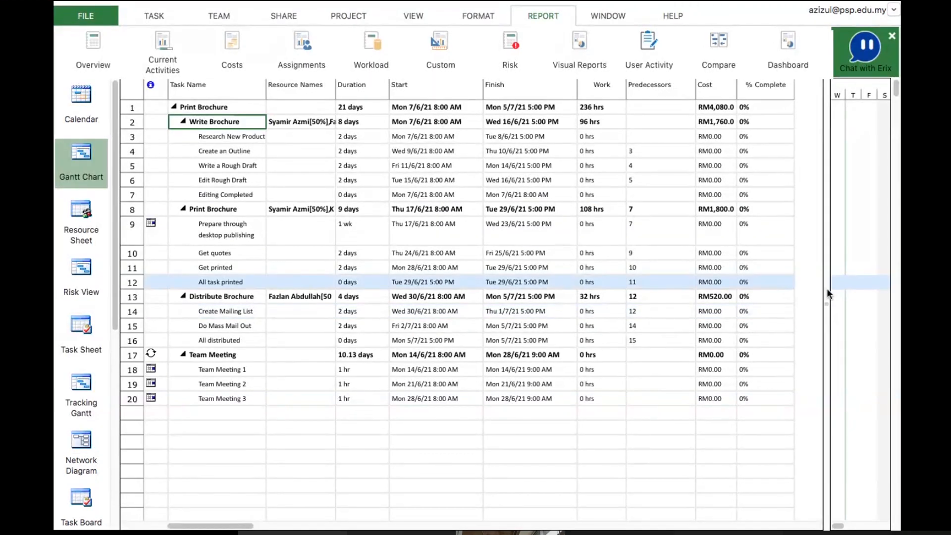
left_click_drag(827, 290, 736, 294)
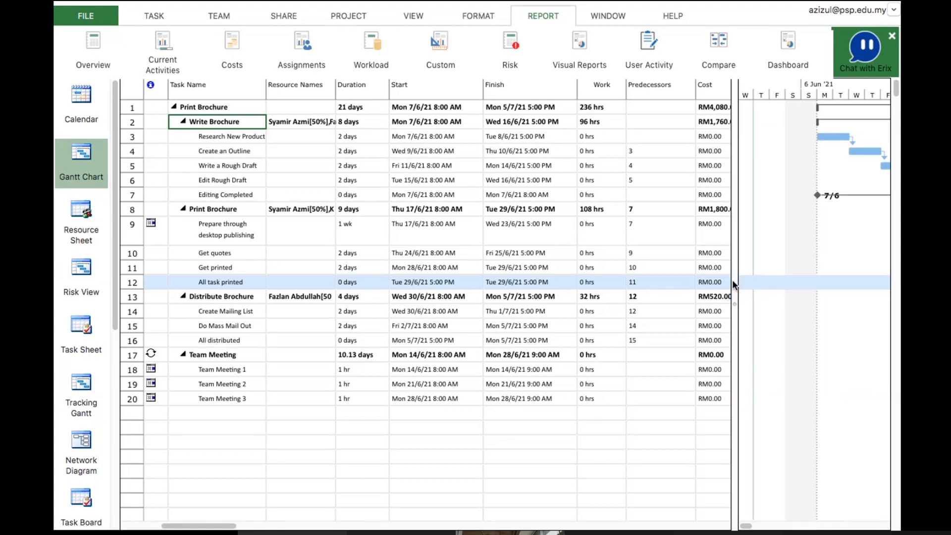
left_click_drag(732, 282, 404, 463)
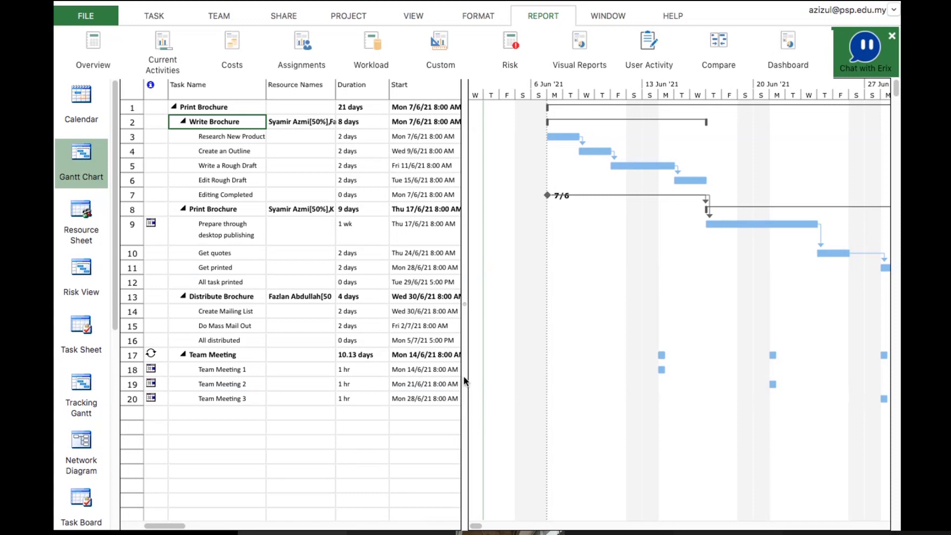
left_click_drag(462, 376, 423, 352)
left_click_drag(424, 314, 252, 309)
left_click_drag(176, 295, 174, 295)
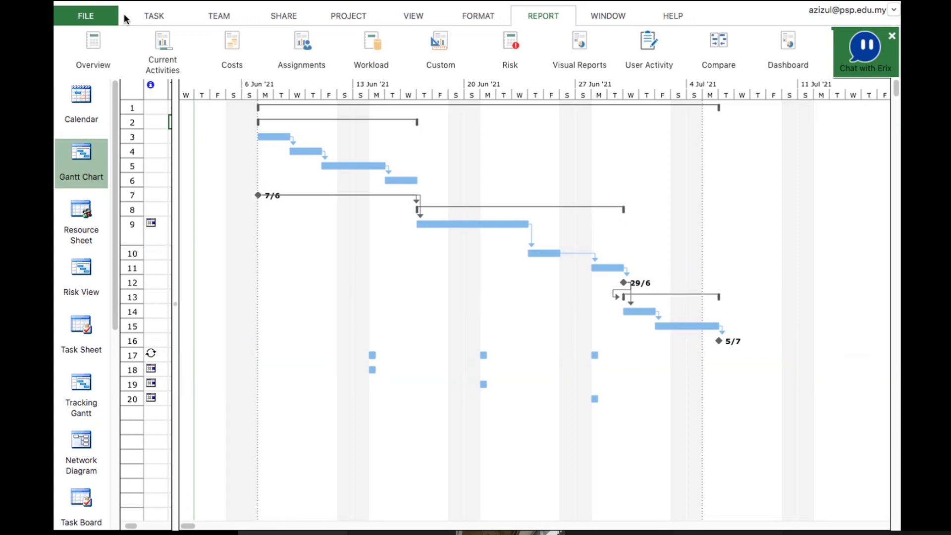
Open the print preview of the Gantt chart view and cancel the print dialog
left_click(108, 20)
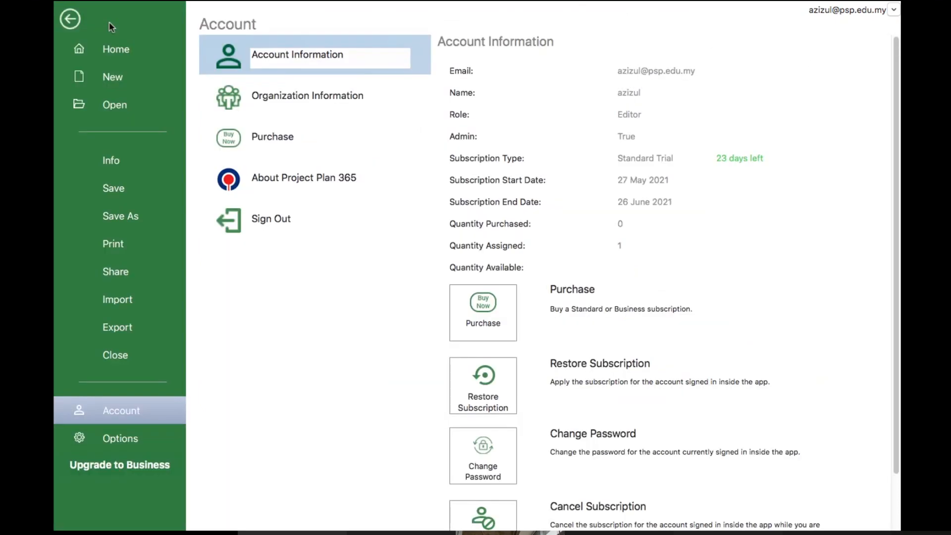
left_click(115, 242)
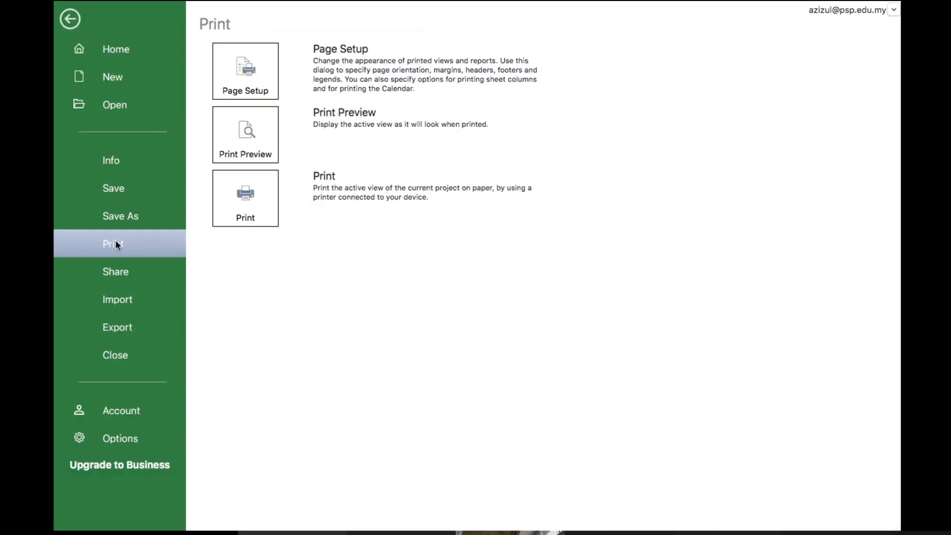
left_click(247, 133)
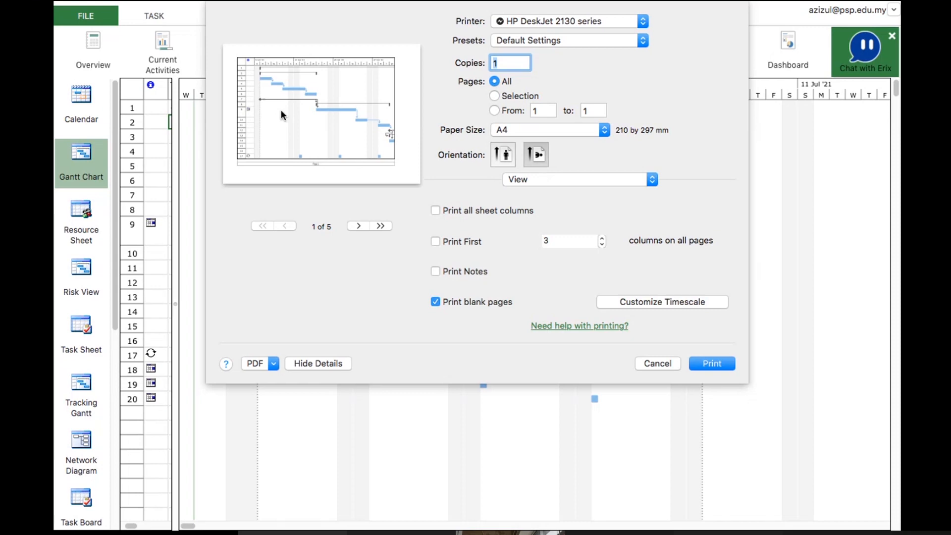
left_click(275, 363)
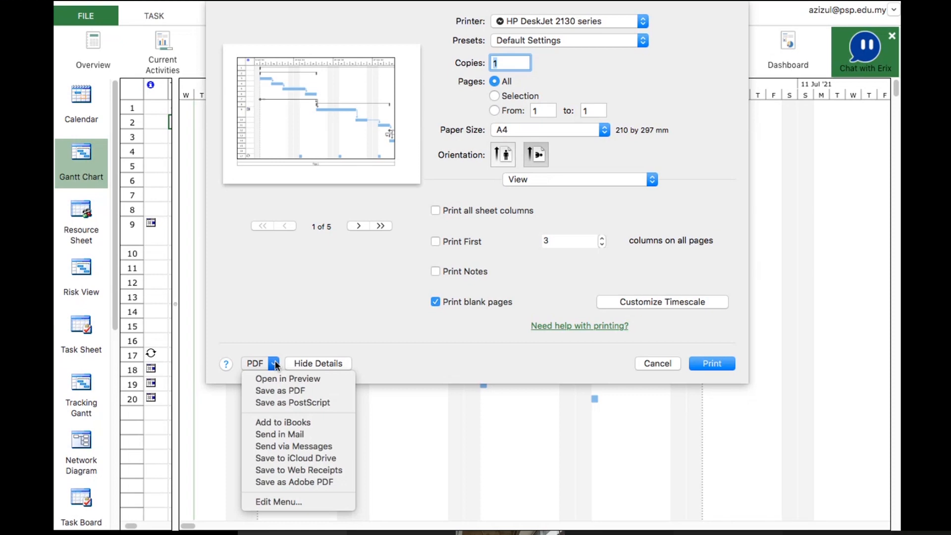
left_click(654, 365)
left_click(638, 365)
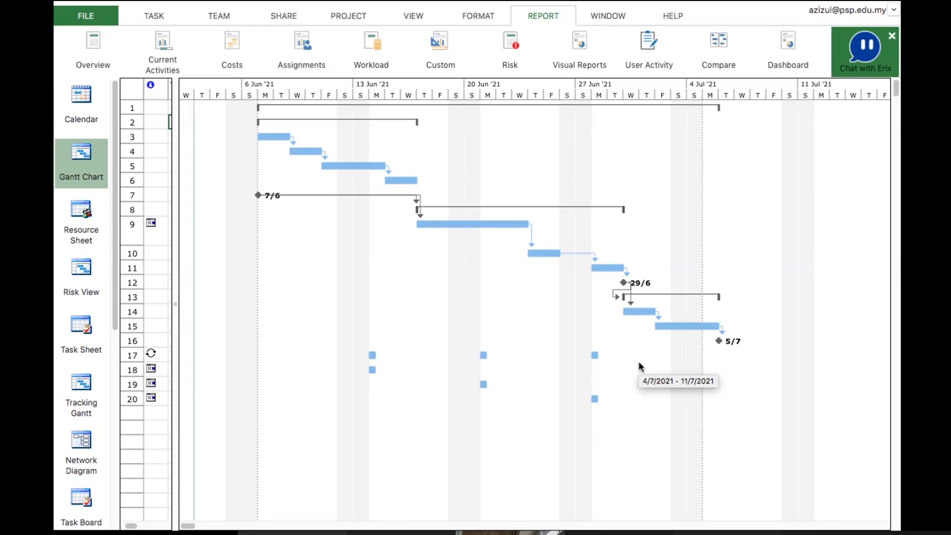
Switch to PowerPoint and advance to the Gantt Chart procedure slide
key("super+Tab")
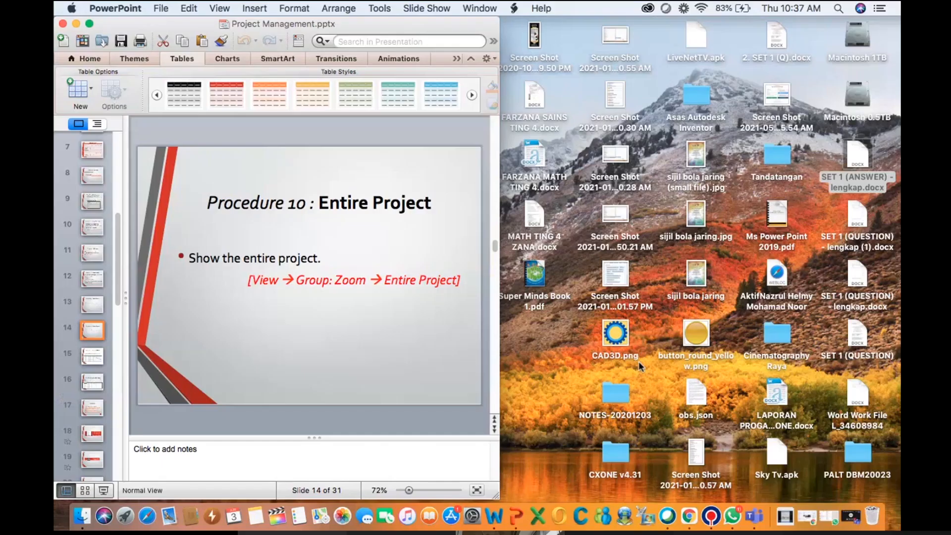
key("Down")
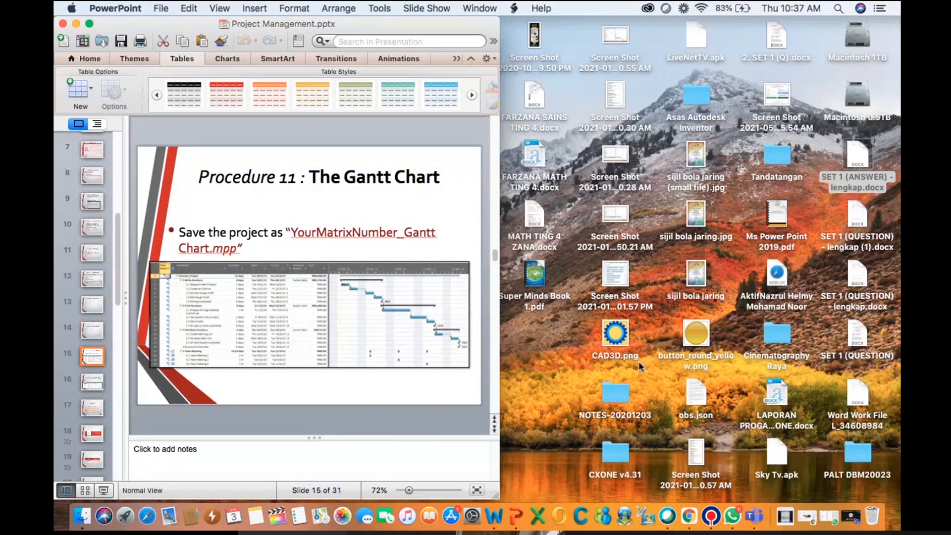
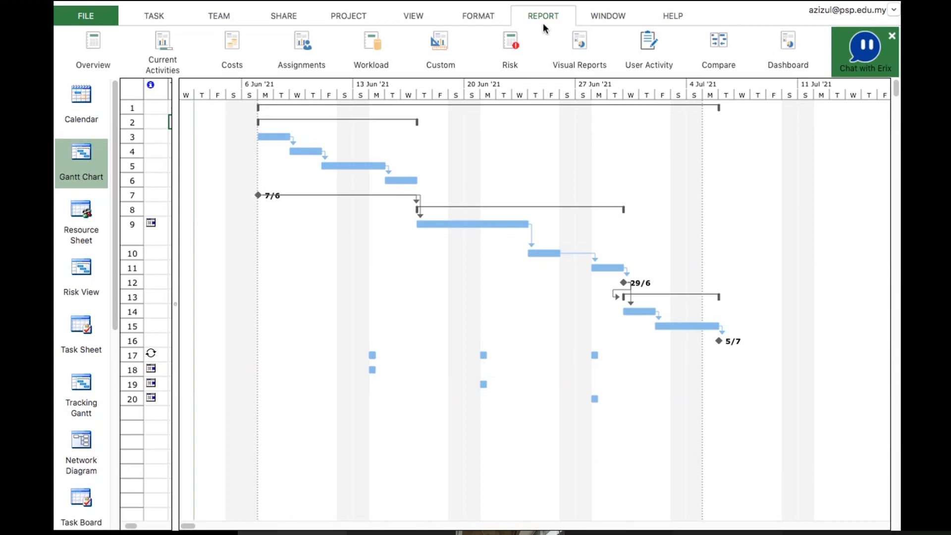
Open the Project Summary overview report as a PDF in Preview
left_click(95, 48)
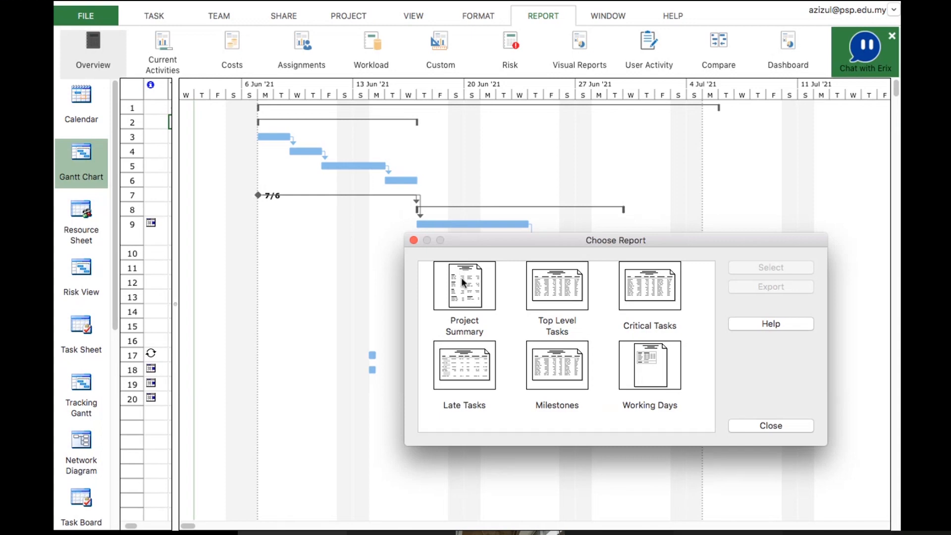
left_click(502, 289)
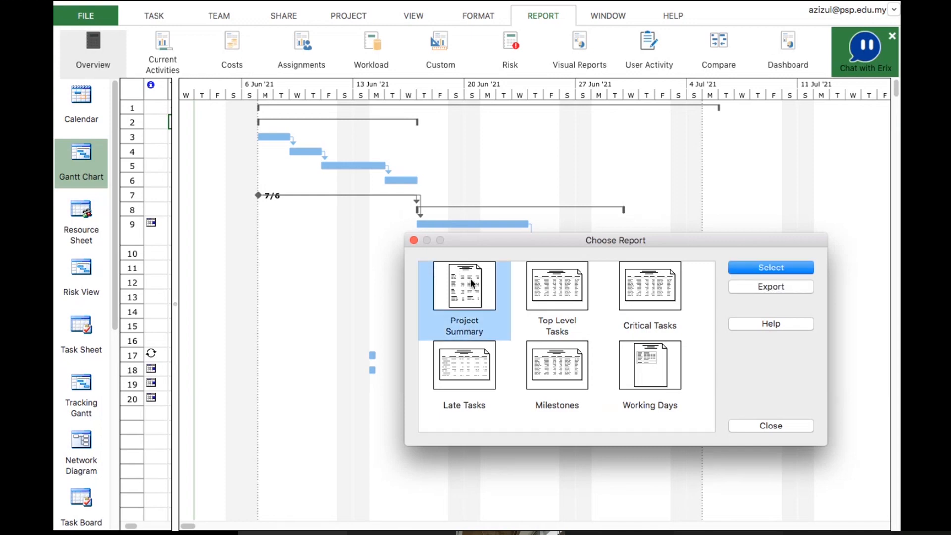
left_click(787, 267)
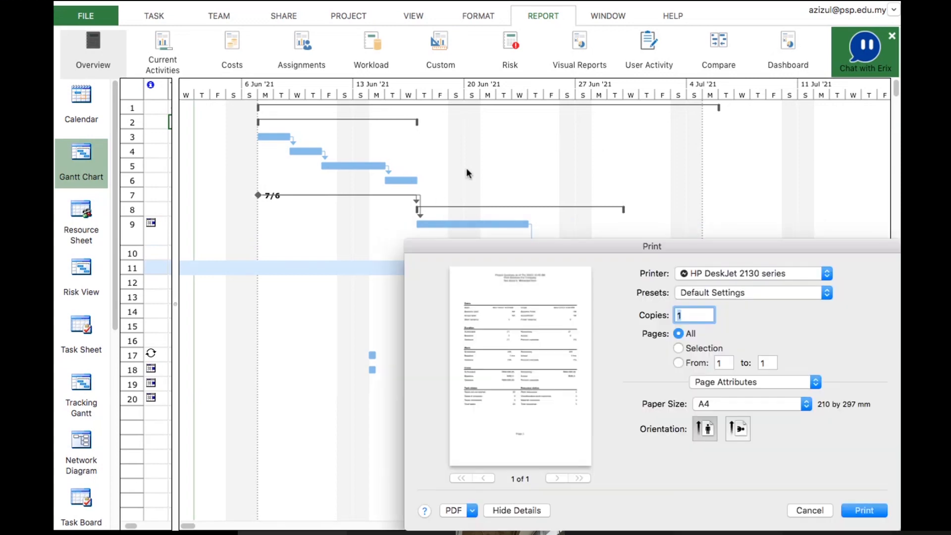
left_click_drag(672, 243, 533, 56)
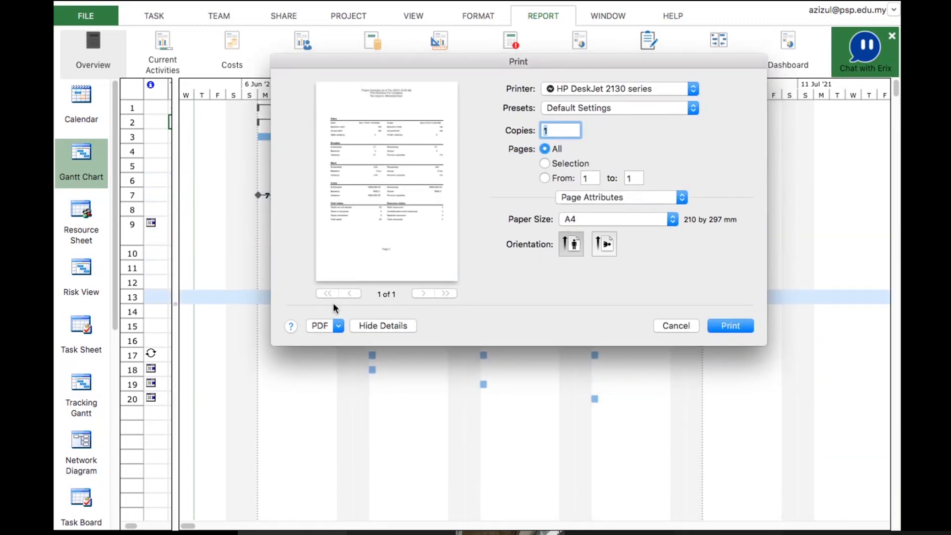
left_click(338, 326)
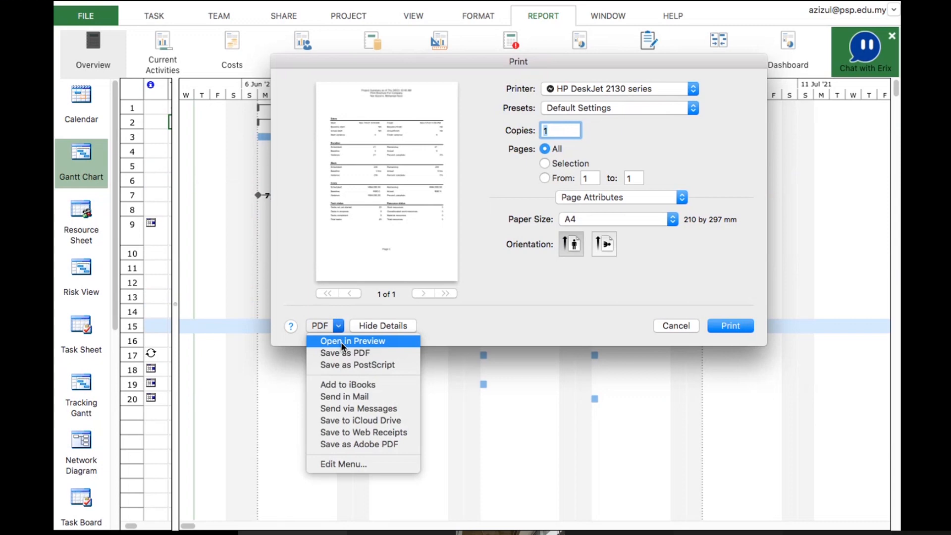
left_click(341, 342)
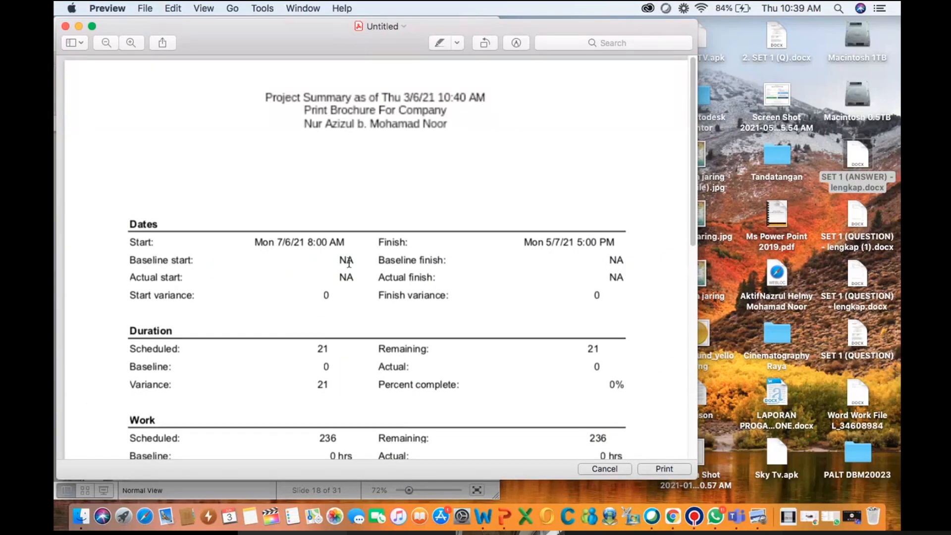
Scroll through the Project Summary report's dates, duration, work, costs and status sections, then close Preview
scroll(371, 177, "down", 2)
scroll(371, 176, "up", 2)
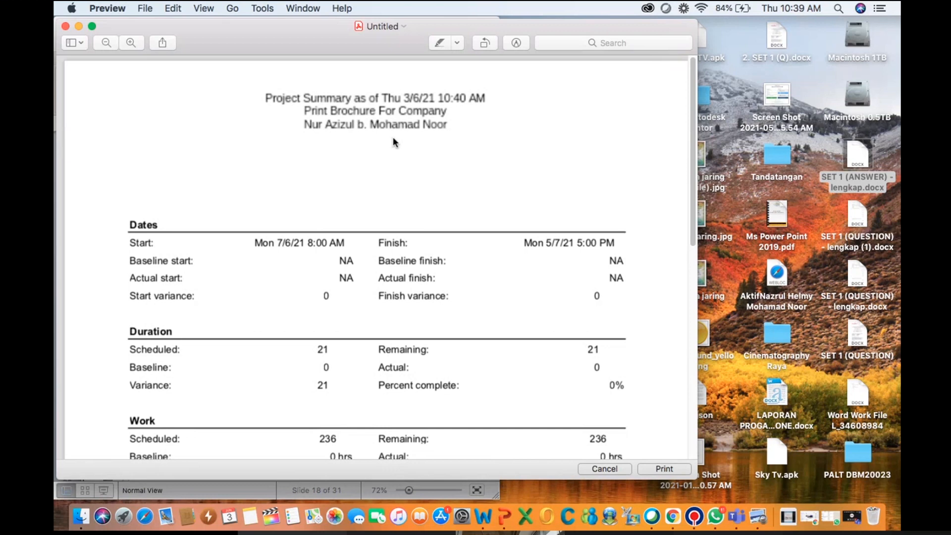
scroll(393, 138, "down", 4)
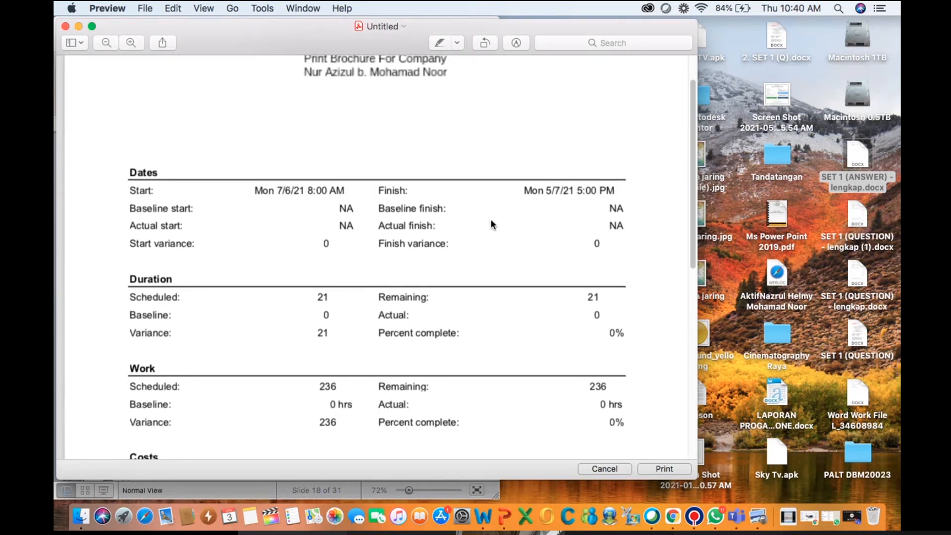
scroll(491, 221, "down", 6)
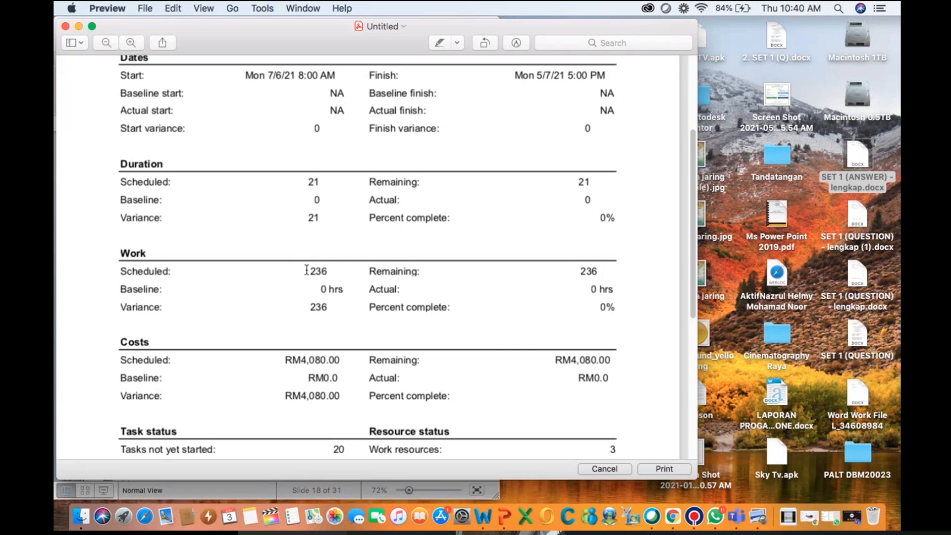
scroll(306, 270, "down", 5)
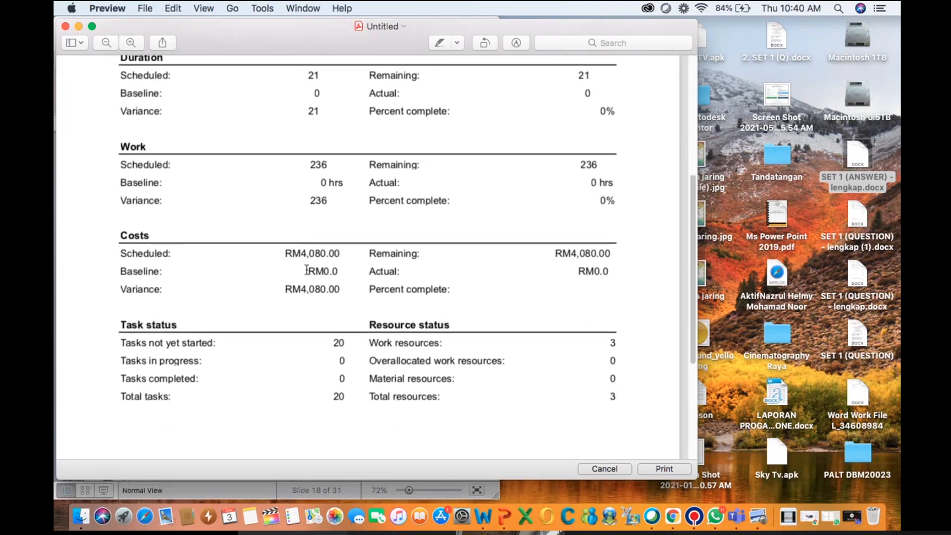
scroll(307, 269, "down", 1)
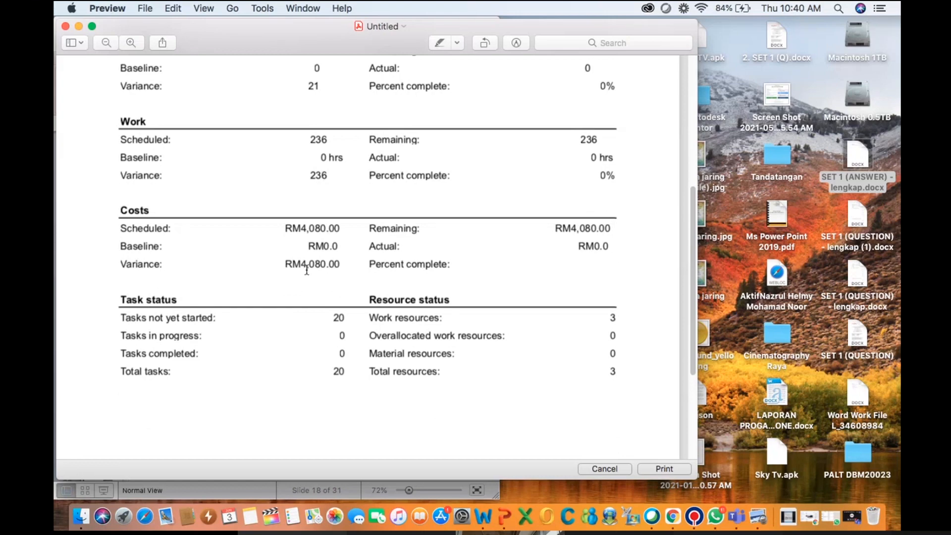
scroll(307, 270, "down", 5)
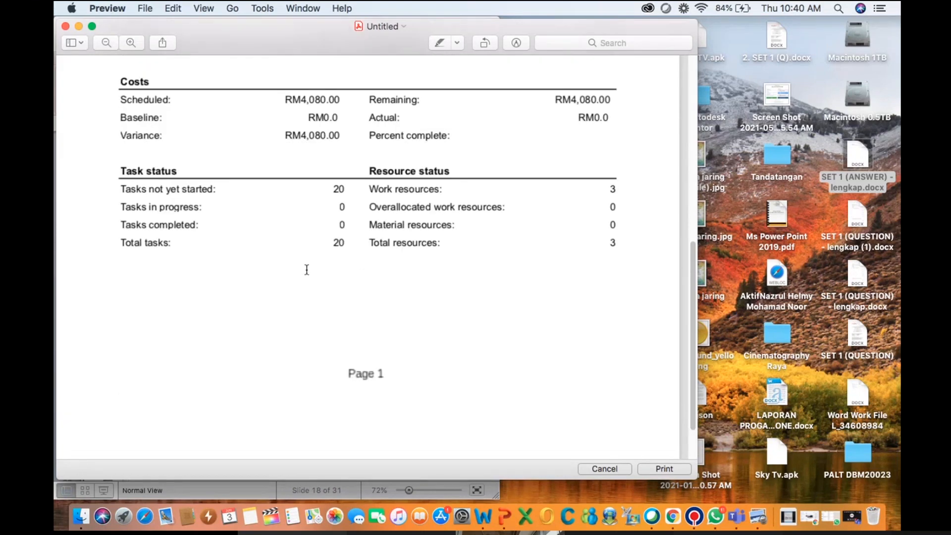
scroll(307, 269, "up", 2)
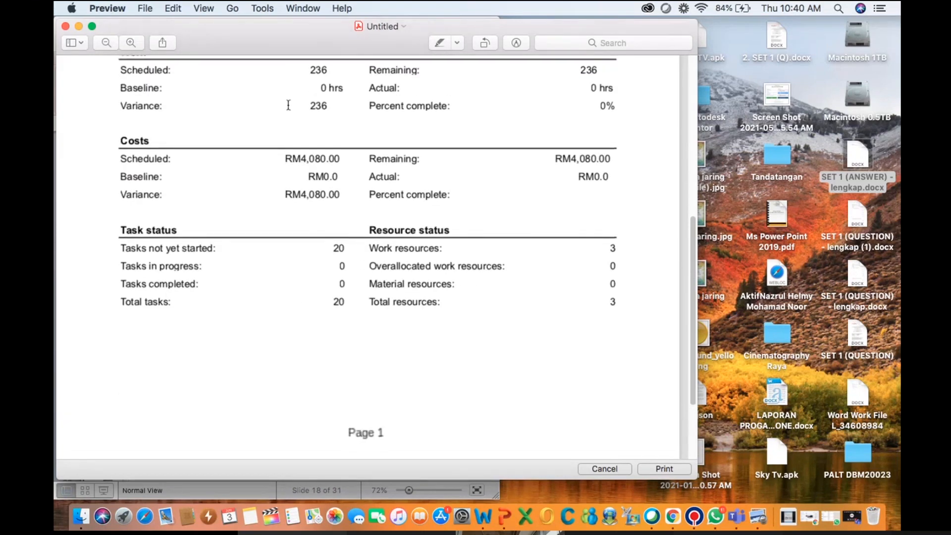
left_click(65, 26)
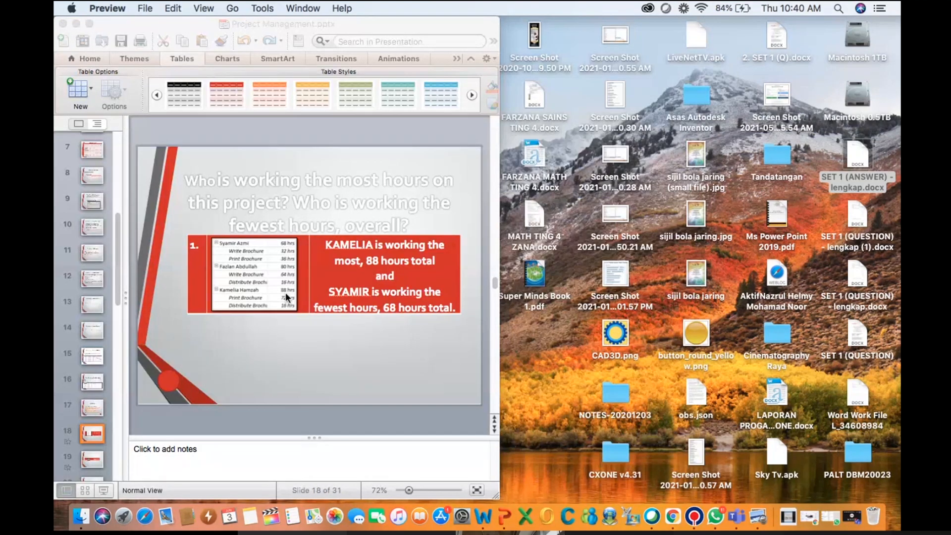
Return to Project Plan 365 and open the Who Does What assignments report as a PDF in Preview
key("super+Tab")
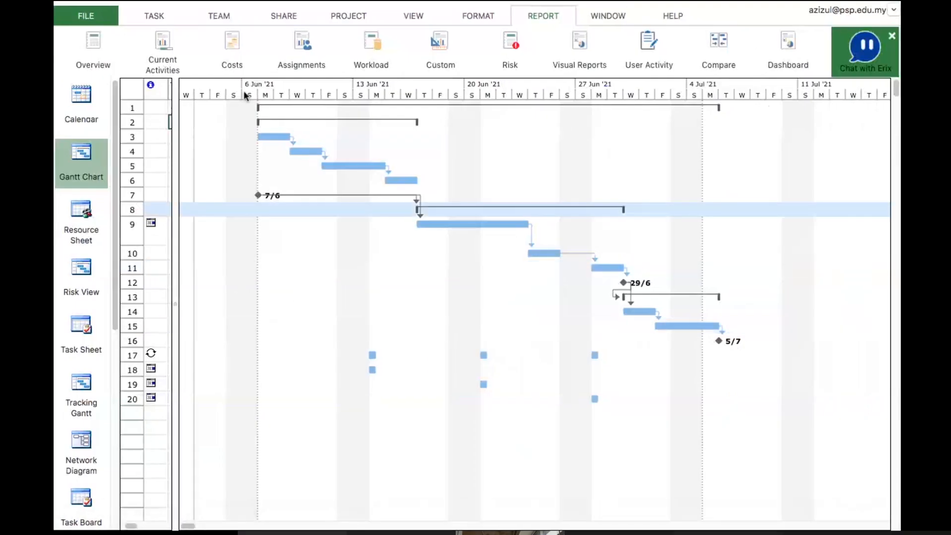
left_click(302, 46)
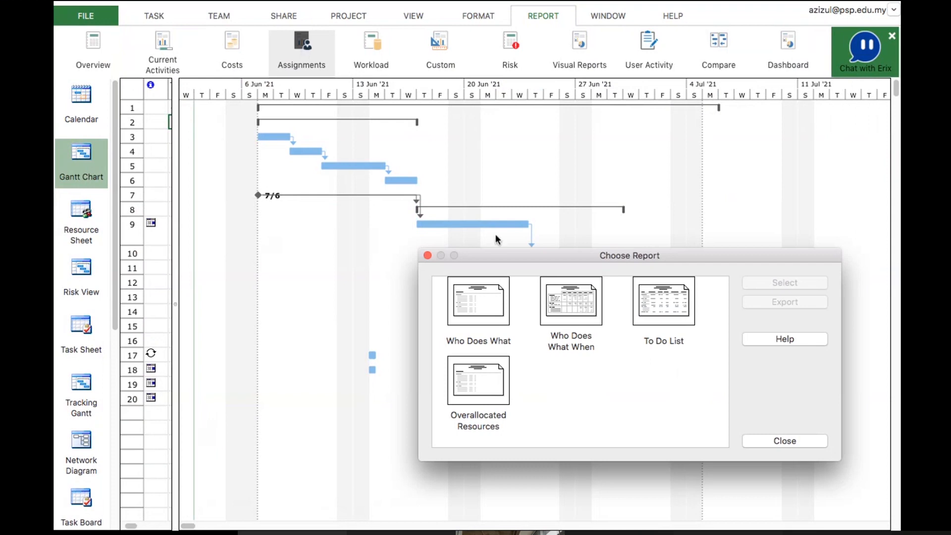
left_click(491, 313)
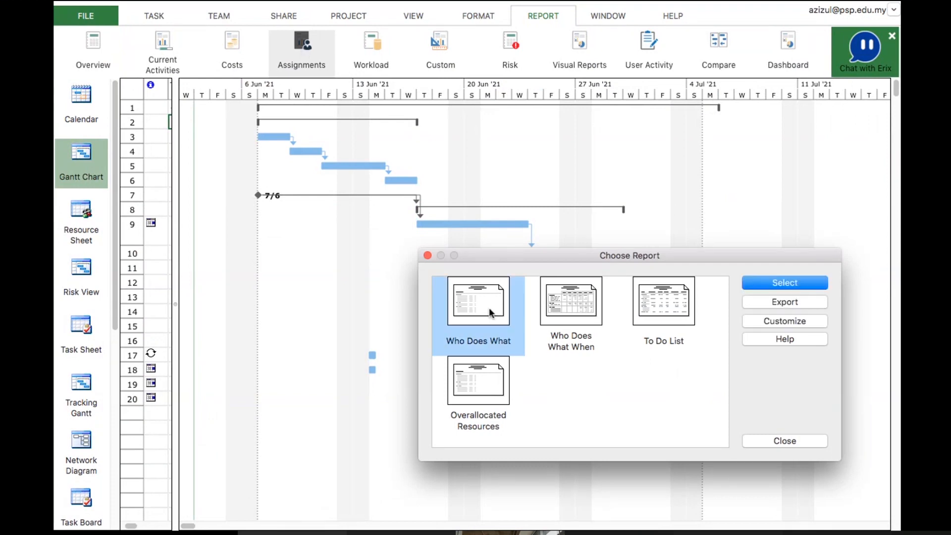
left_click(798, 281)
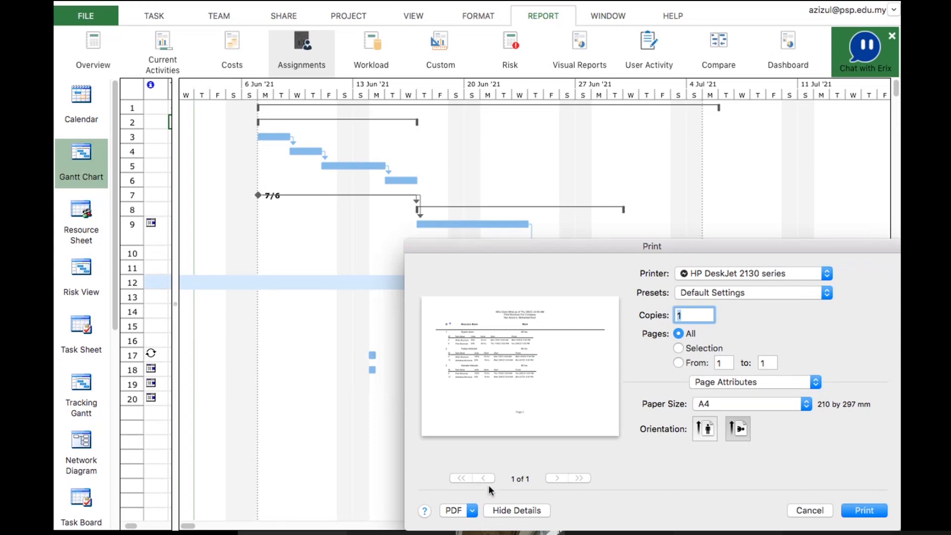
left_click(472, 511)
left_click(479, 371)
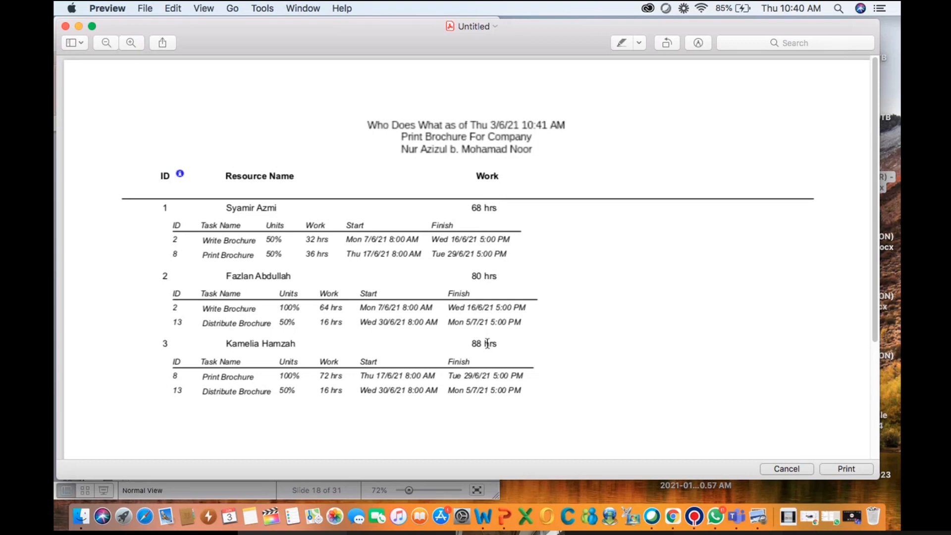
Switch to PowerPoint, advance to the total project cost slide, and return to the report
key("super+Tab")
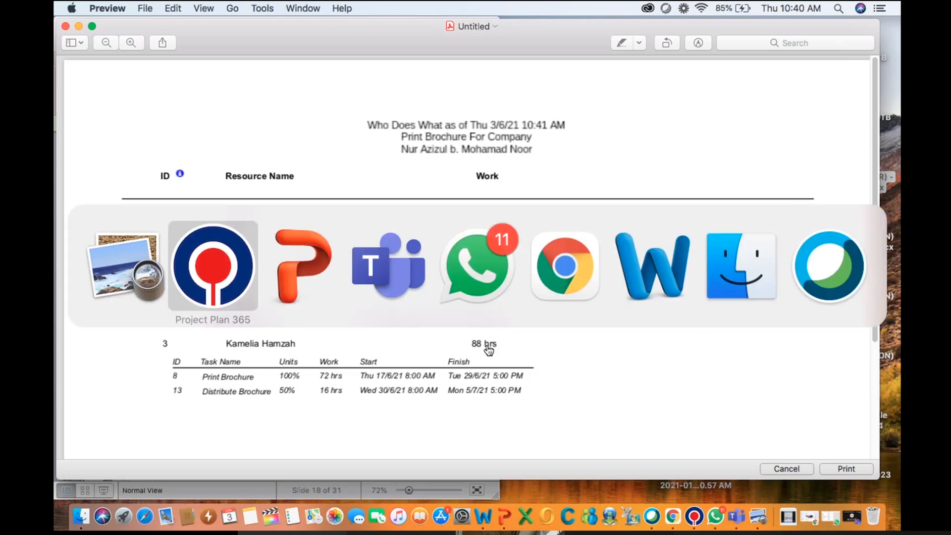
key("super+Tab")
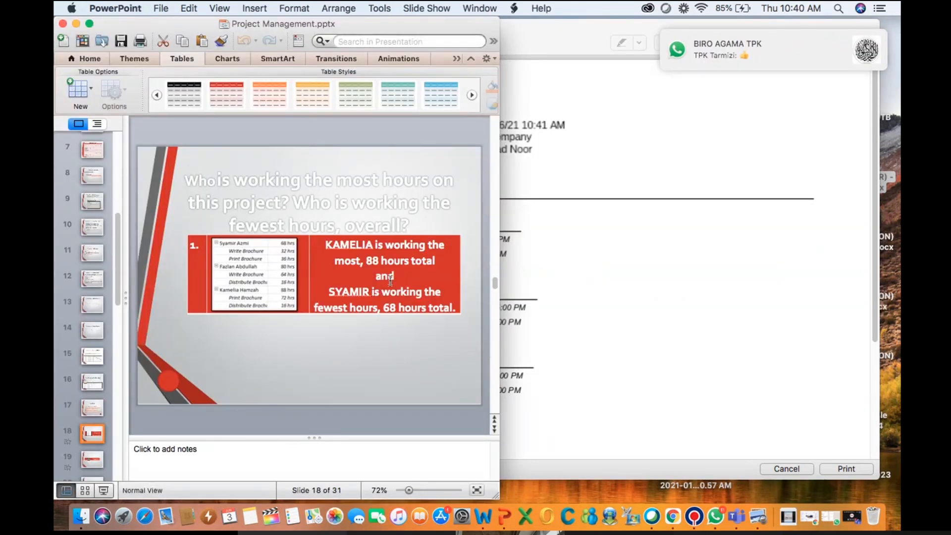
scroll(390, 281, "down", 1)
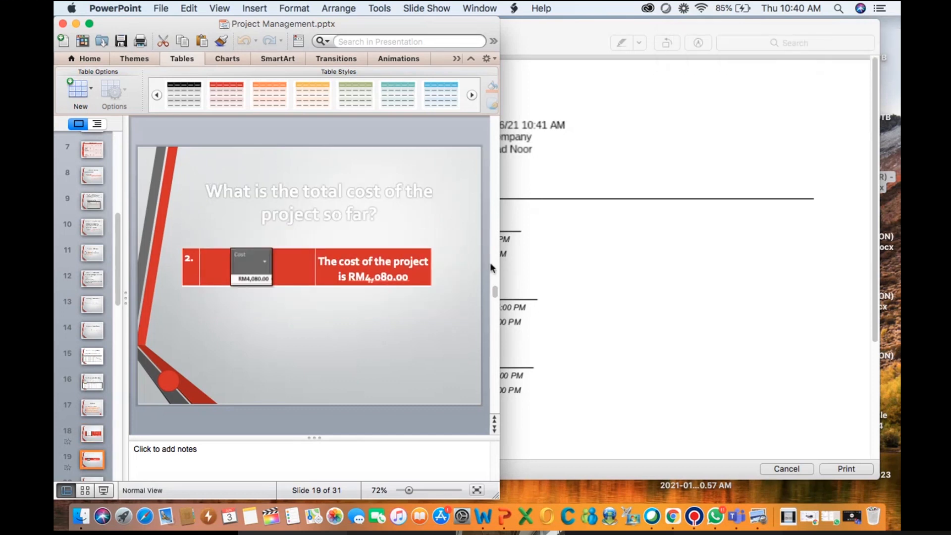
left_click(559, 268)
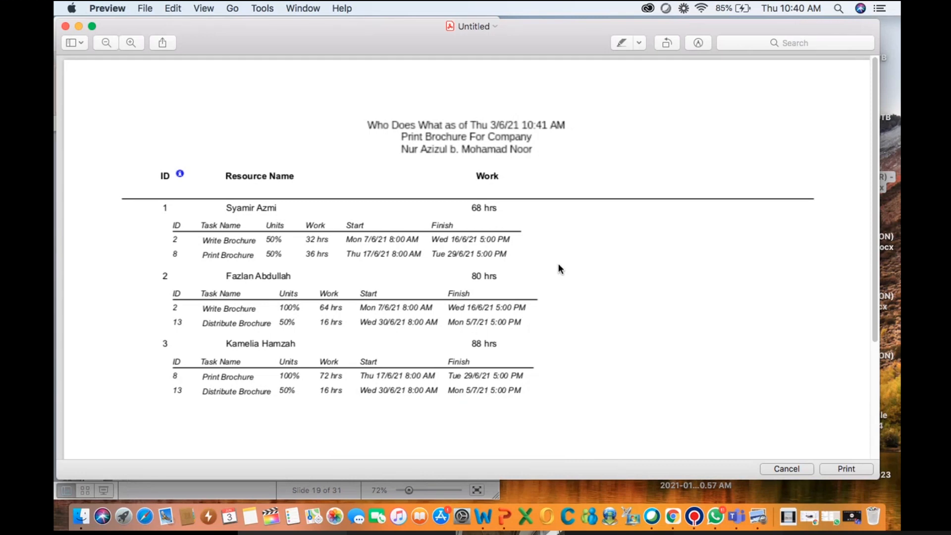
Switch to PowerPoint, advance to the Calculate the cost for each team slide, and return to the report
key("super+Tab")
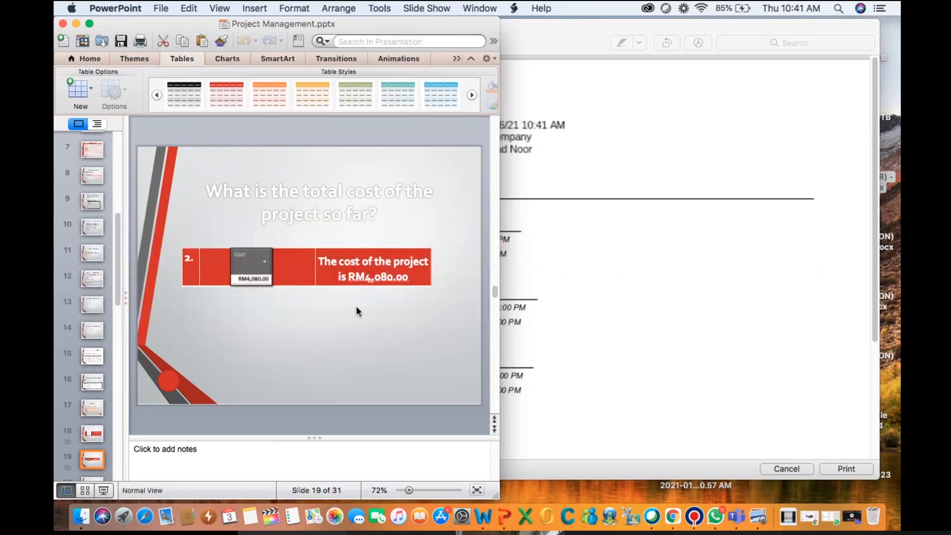
key("Down")
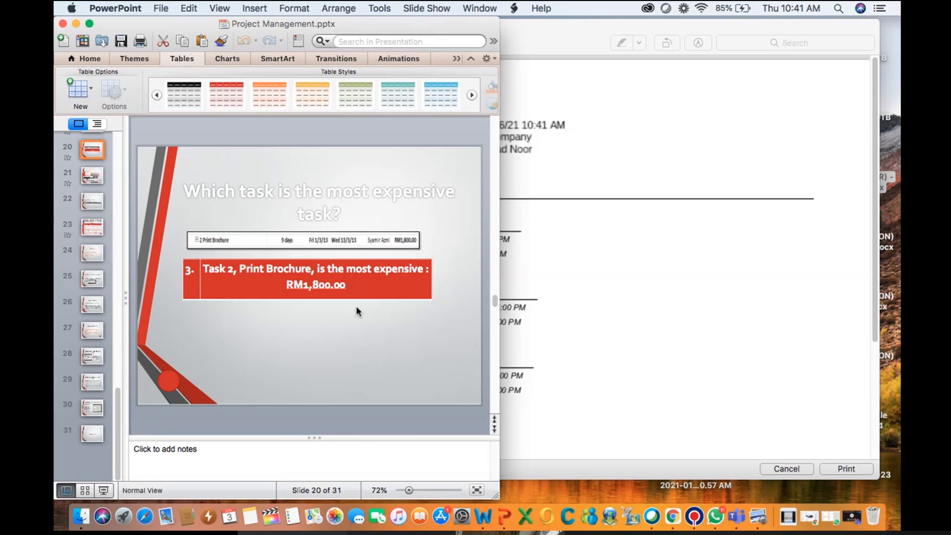
key("Down")
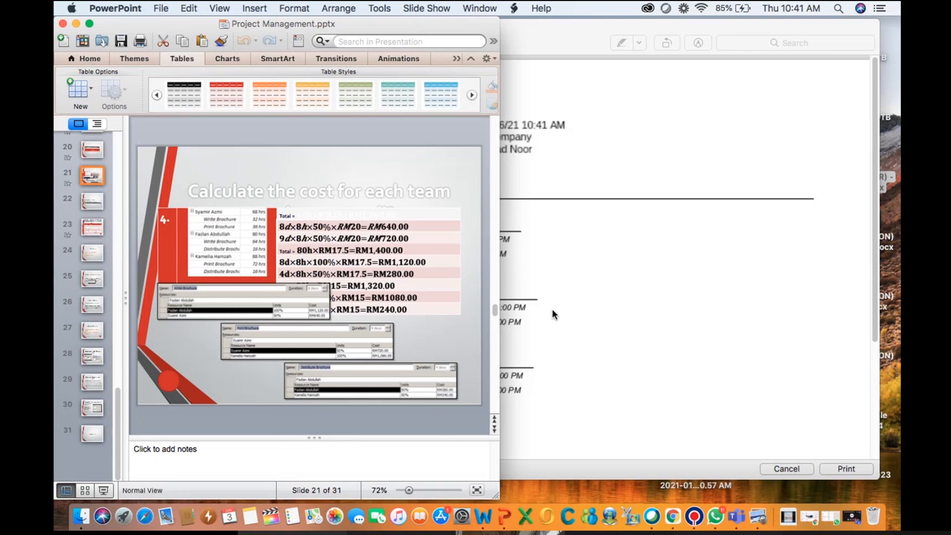
left_click(549, 267)
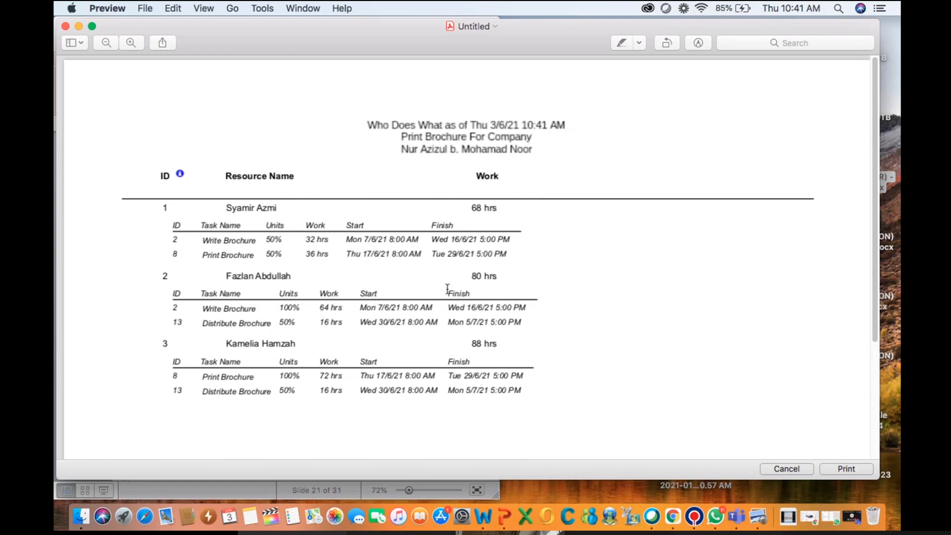
Switch between PowerPoint and the report, then return to Project Plan 365
key("super+Tab")
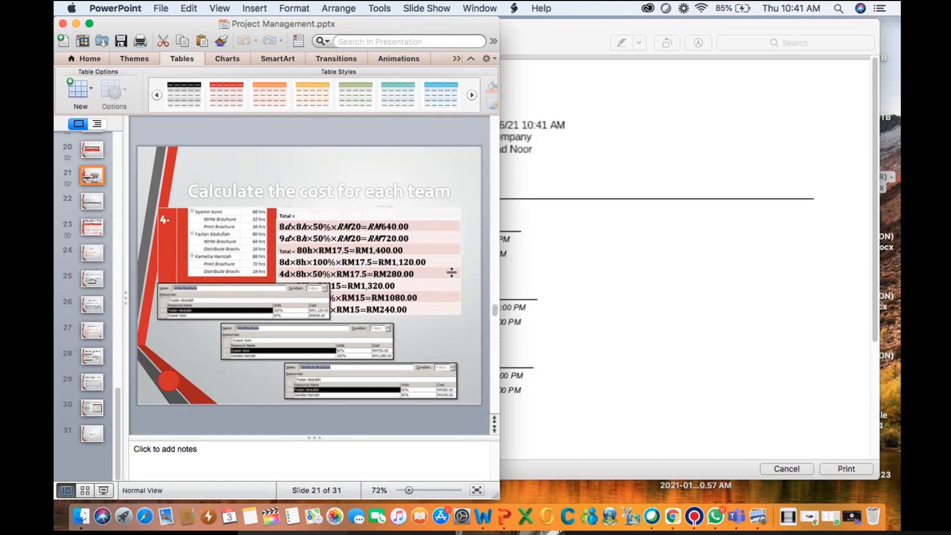
left_click(551, 290)
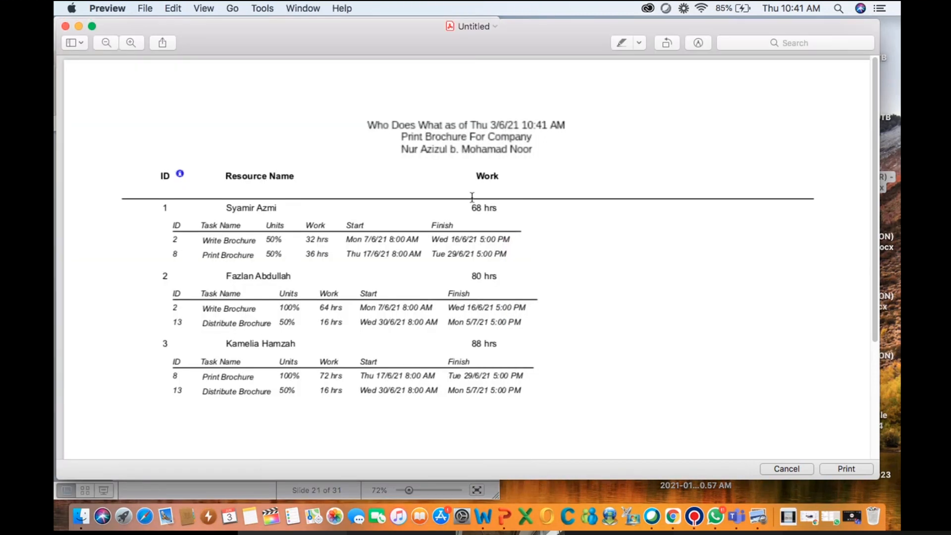
key("super+Tab")
key("super+Tab")
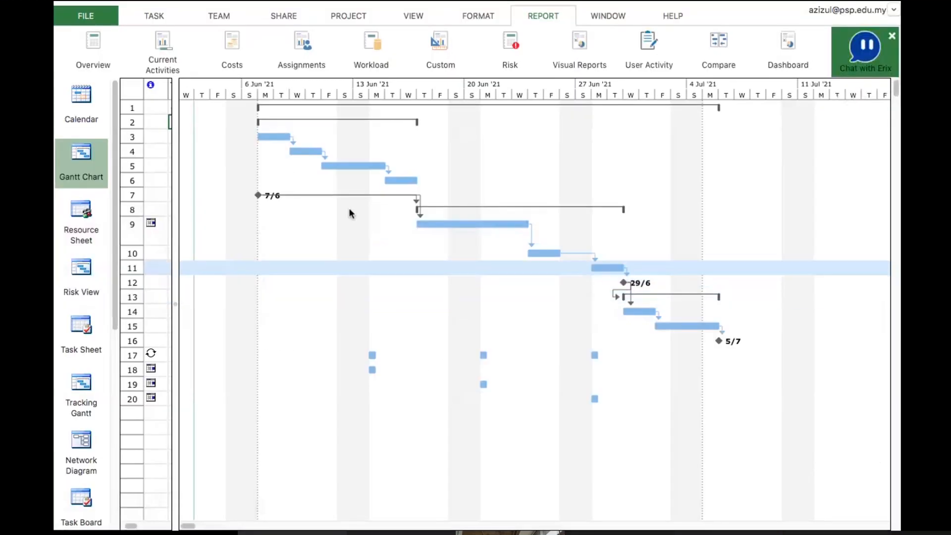
left_click(350, 212)
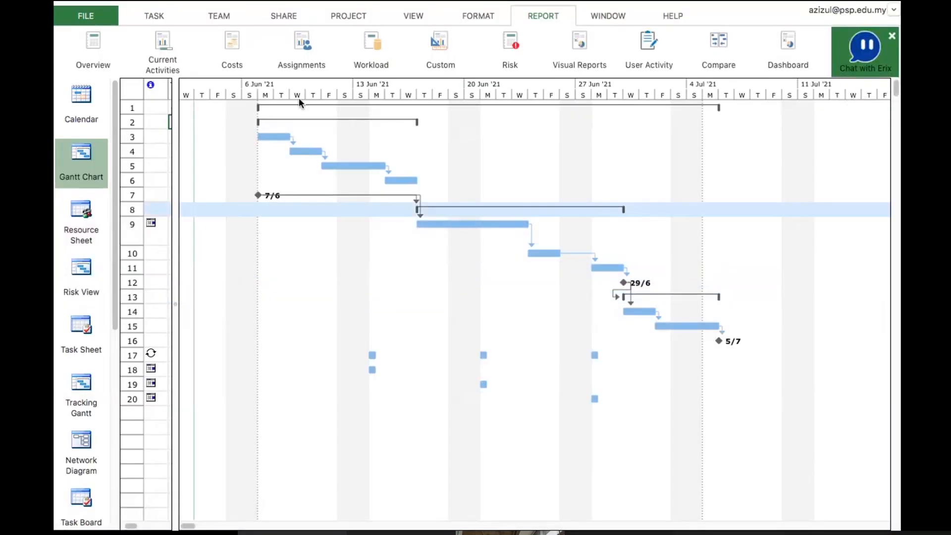
Open the Who Does What When assignments report as a PDF in Preview
left_click(302, 40)
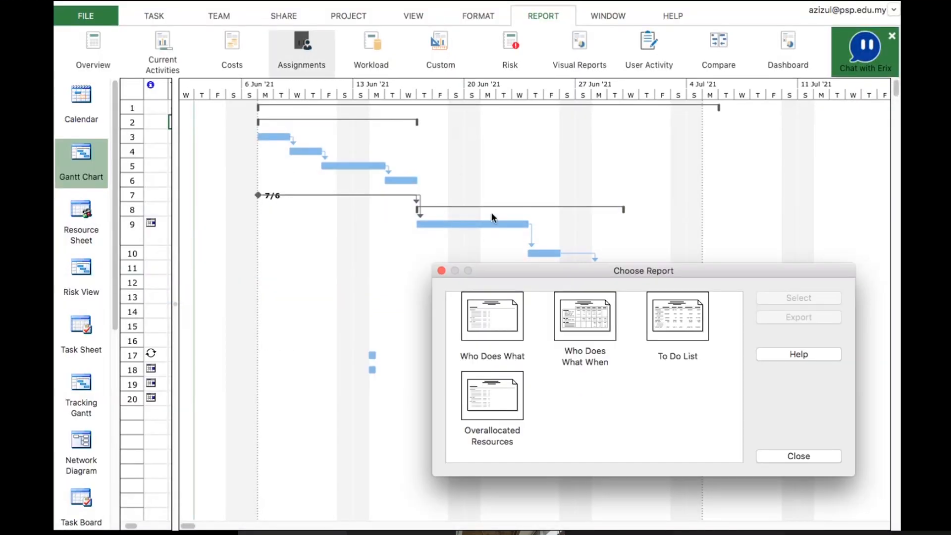
left_click(581, 322)
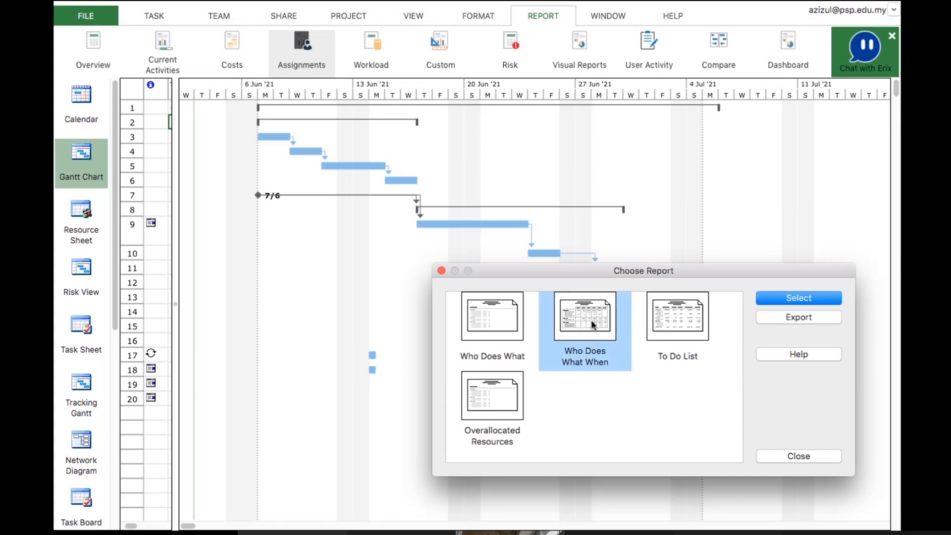
left_click(776, 298)
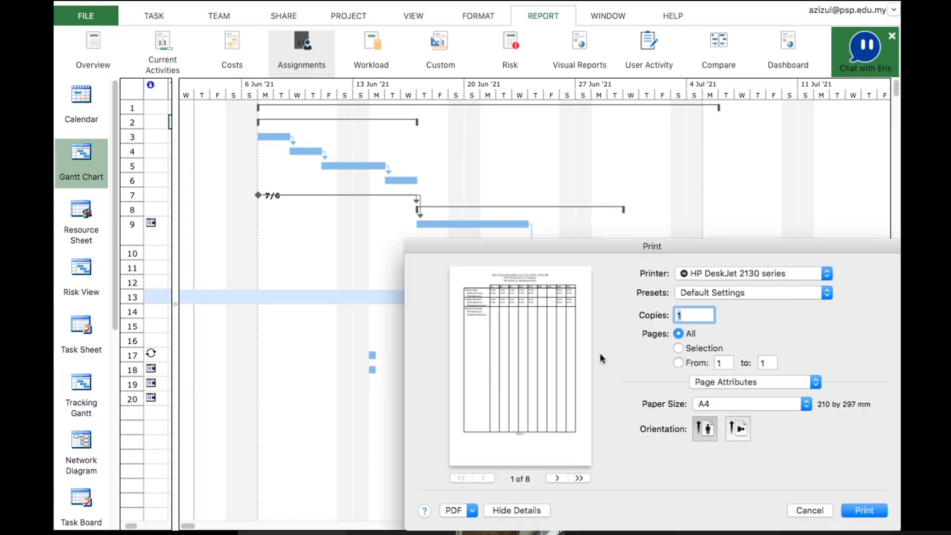
left_click(476, 510)
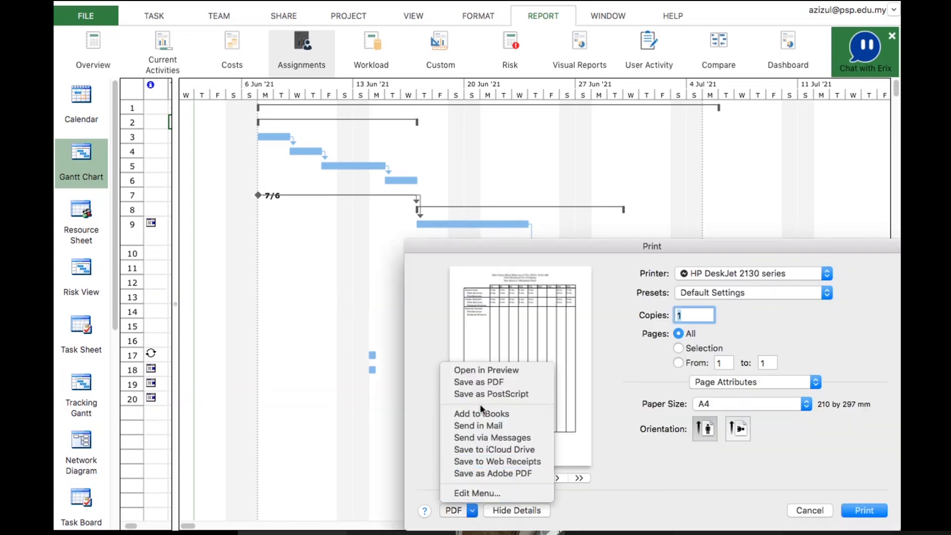
left_click(493, 372)
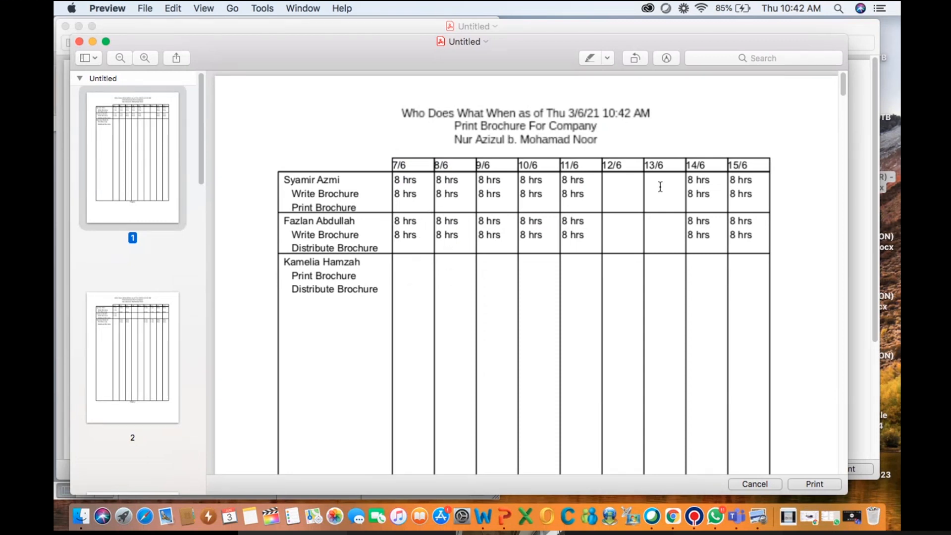
Close both assignment report previews, glance at PowerPoint, and return to Project Plan 365
left_click(79, 42)
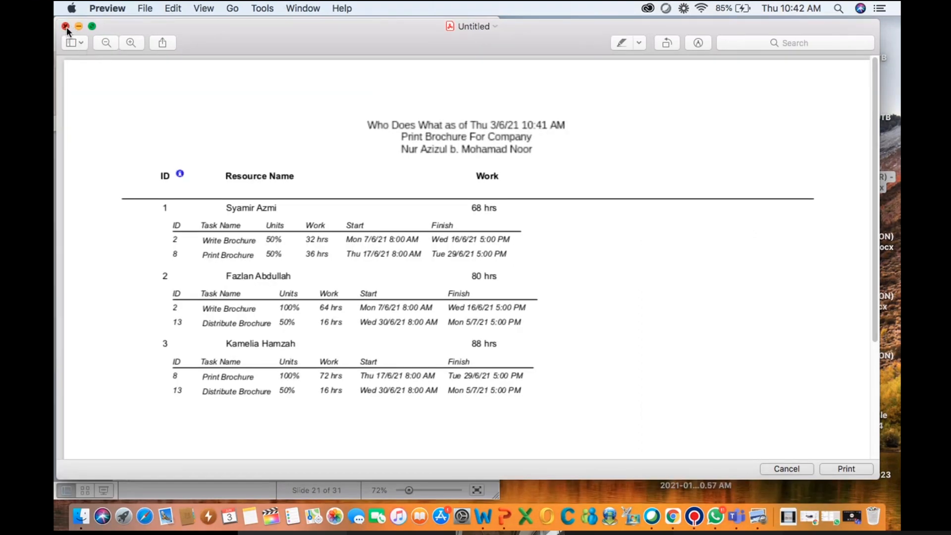
left_click(66, 26)
key("super+Tab")
key("super+Tab")
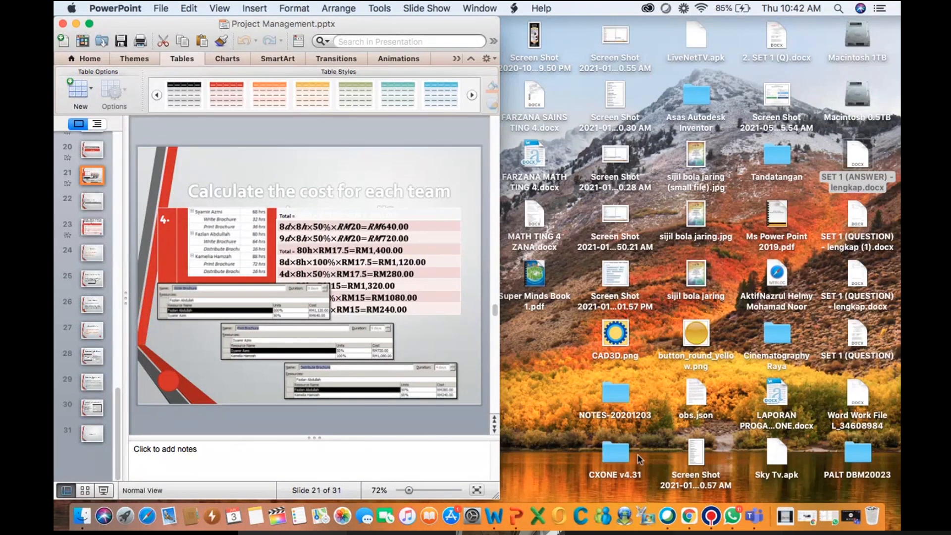
left_click(712, 516)
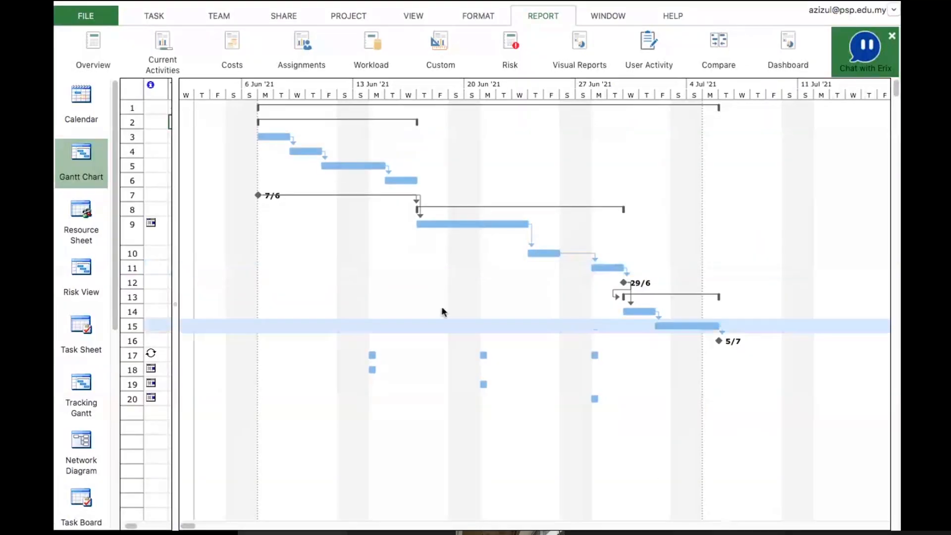
Open the Resource Usage workload report as a PDF in Preview, check its second page, and close it
left_click(374, 55)
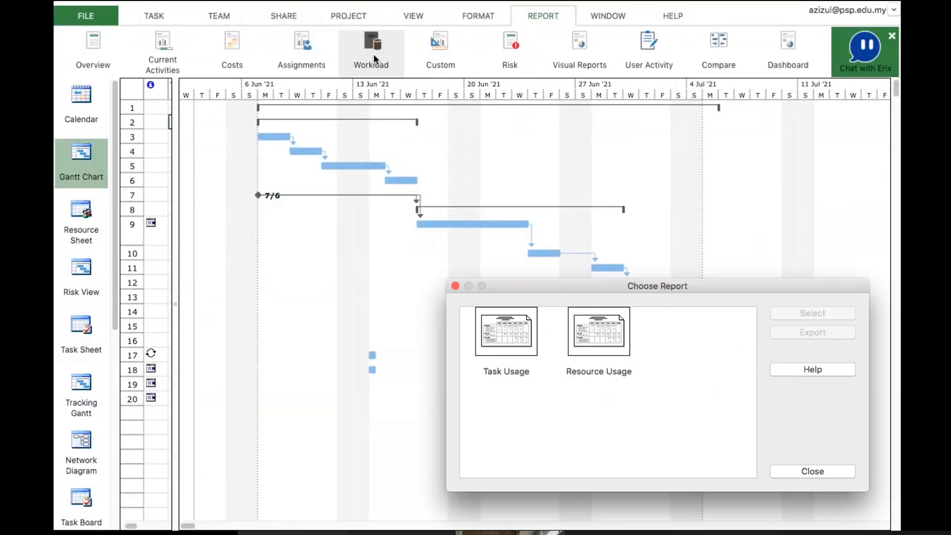
left_click(596, 338)
left_click(799, 316)
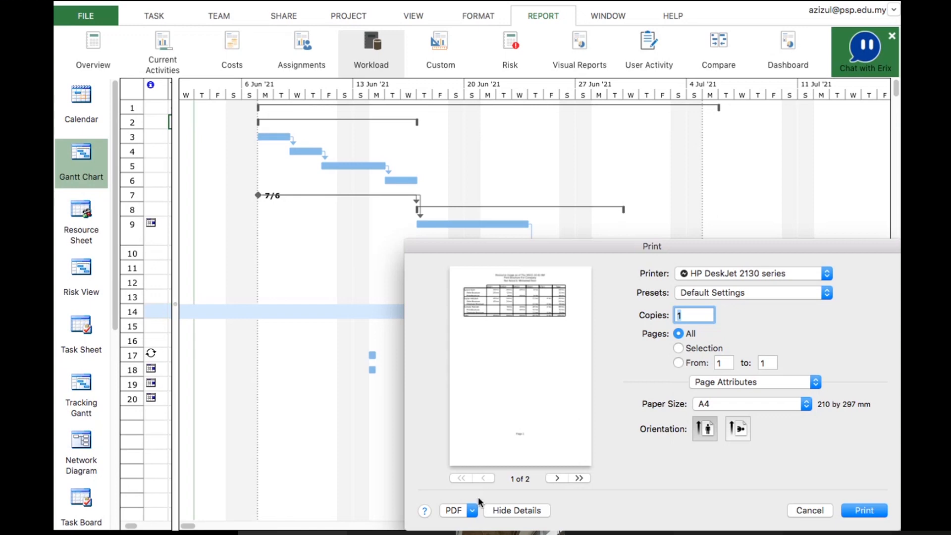
left_click(472, 510)
left_click(495, 370)
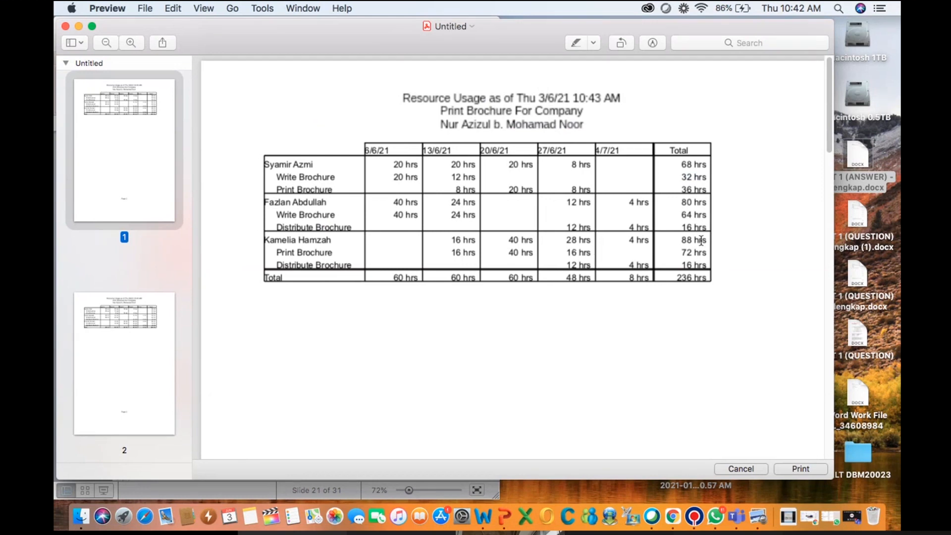
left_click(115, 345)
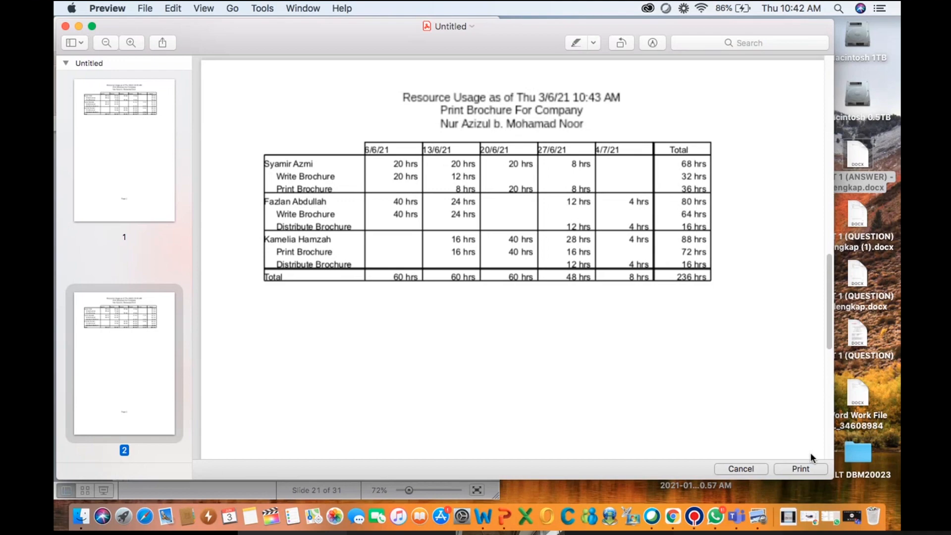
left_click(758, 470)
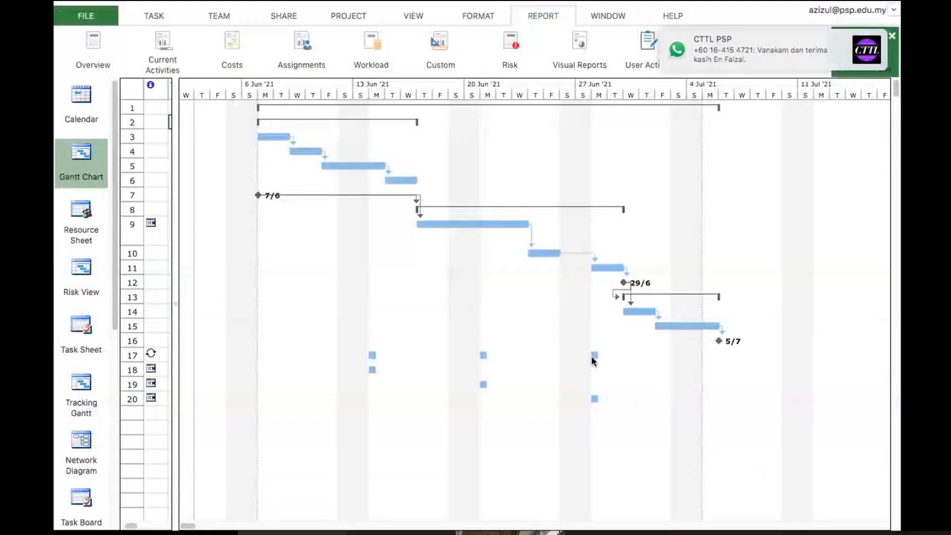
Open the custom Cash Flow report as a PDF in Preview
left_click(580, 43)
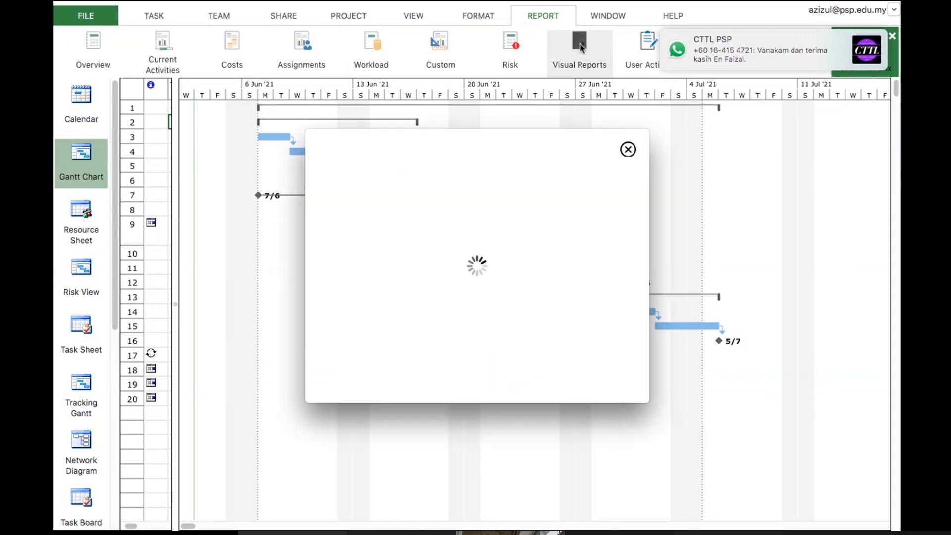
left_click(628, 149)
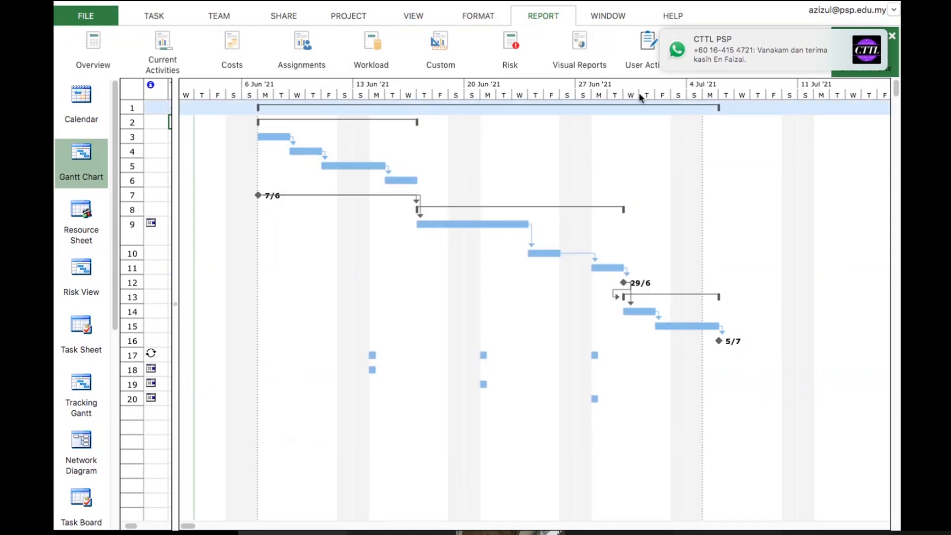
left_click(434, 50)
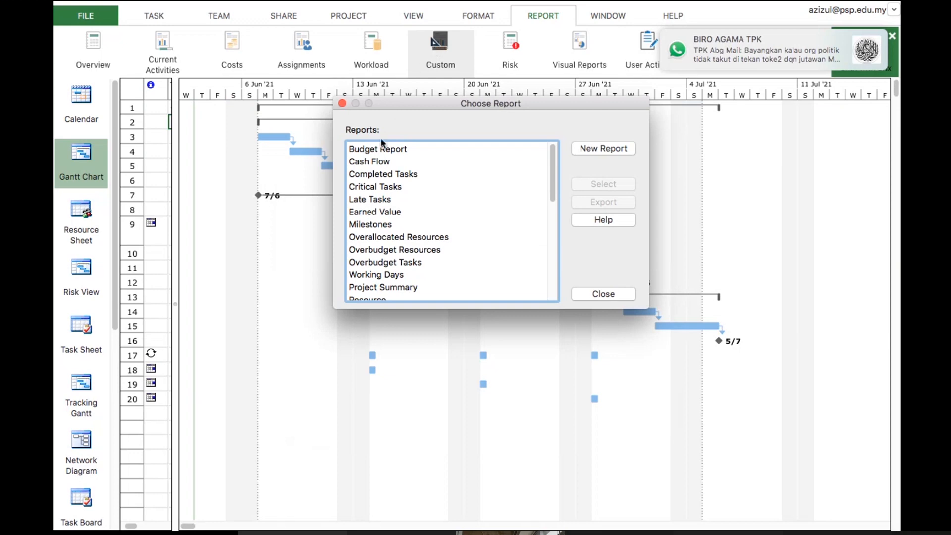
left_click(376, 161)
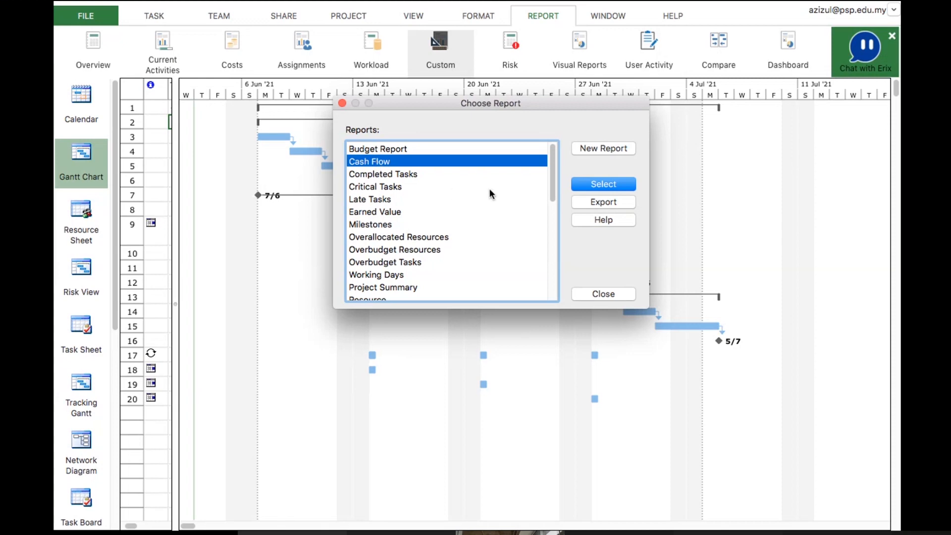
left_click(614, 184)
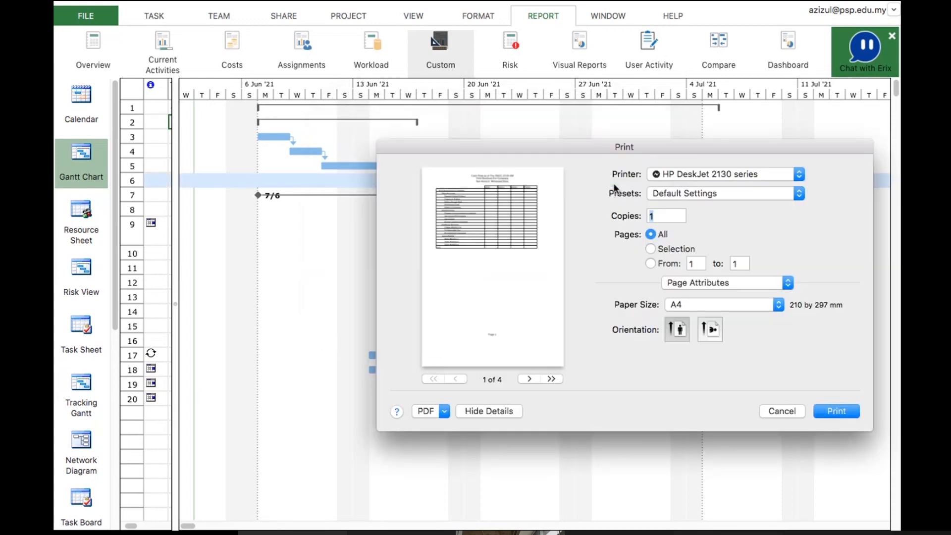
left_click(445, 412)
left_click(445, 427)
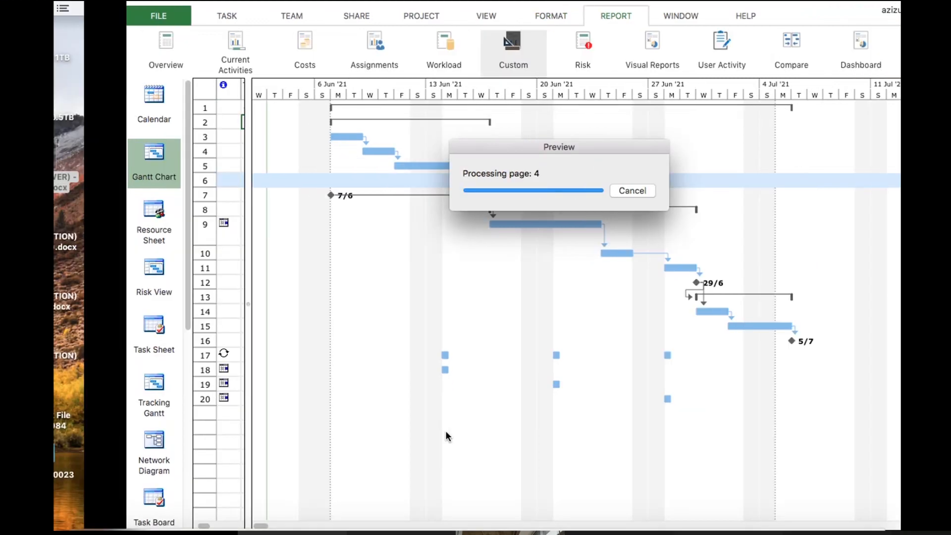
Browse the Cash Flow report's pages and close the preview
scroll(445, 430, "down", 5)
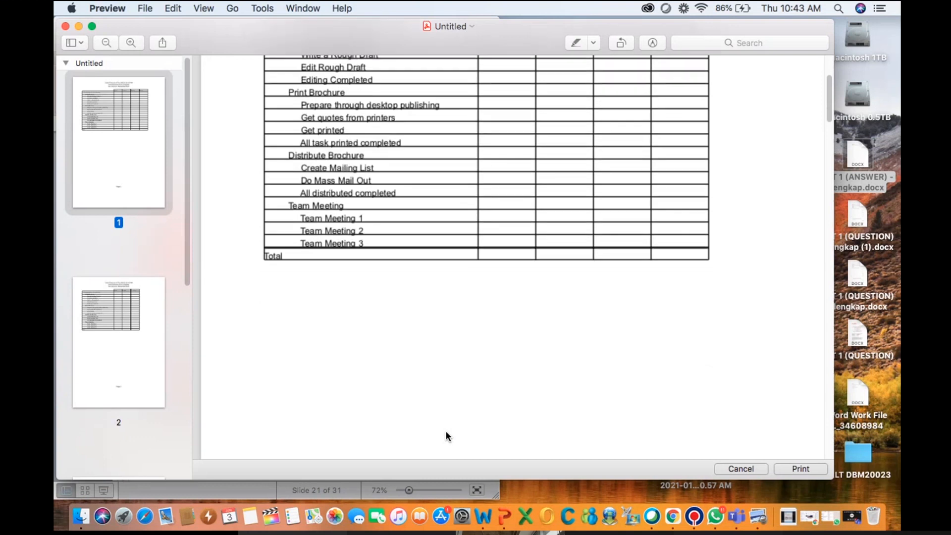
left_click(155, 379)
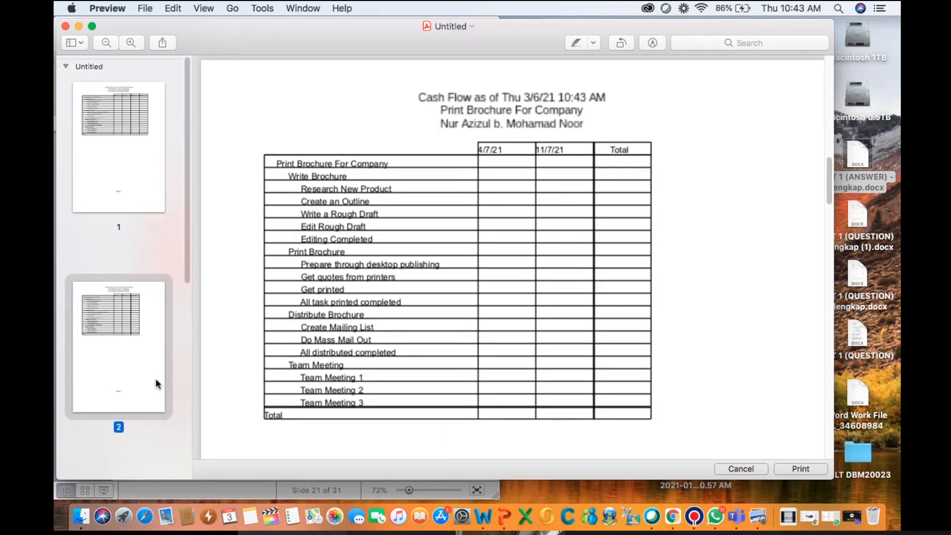
scroll(475, 162, "up", 15)
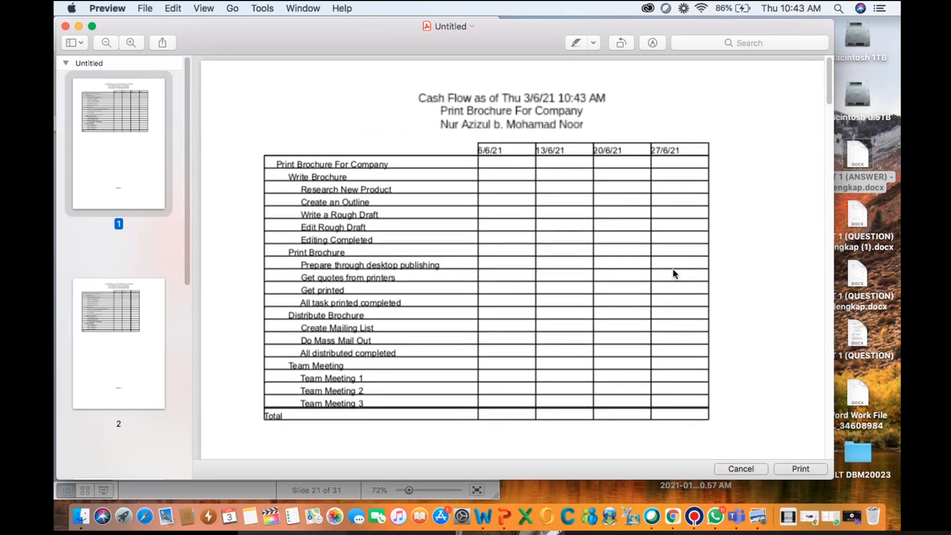
left_click(741, 468)
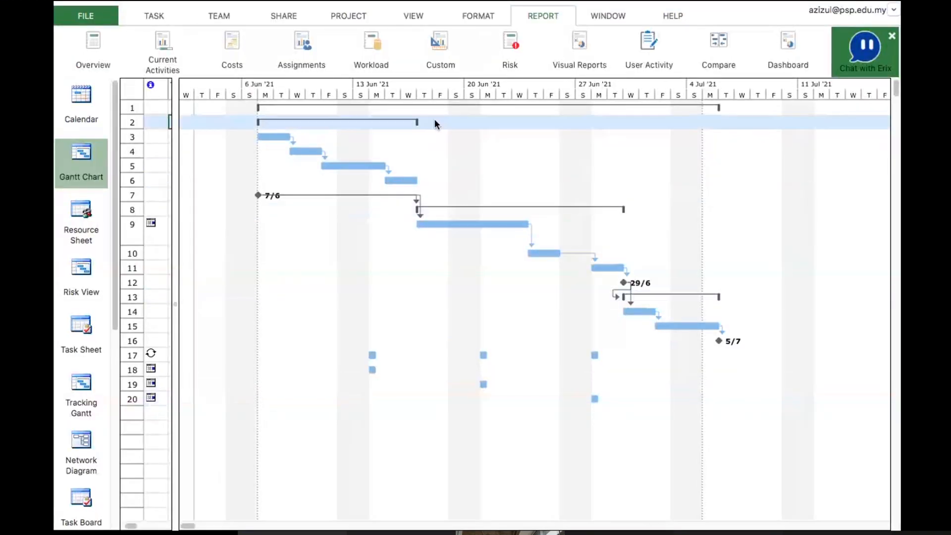
Preview the Top Level Tasks overview report's pages and cancel printing
left_click(155, 46)
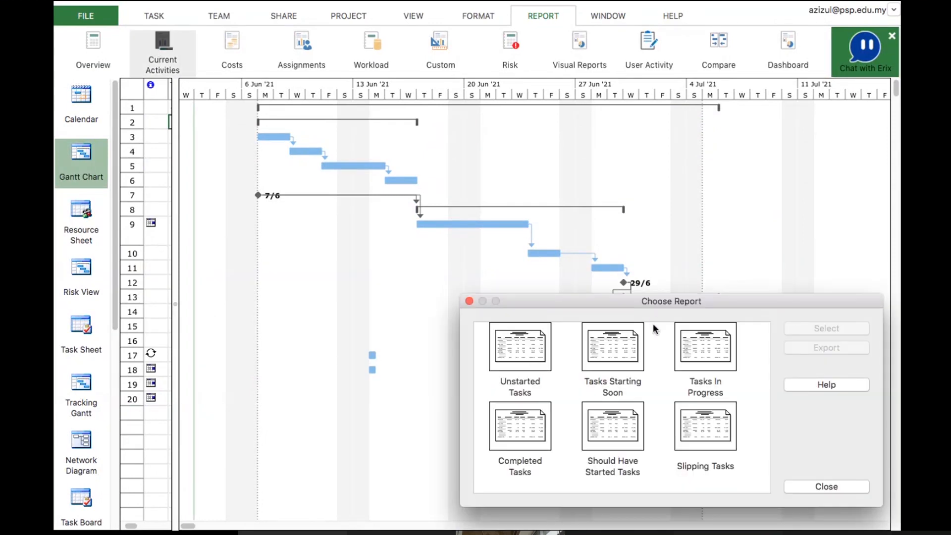
left_click(818, 487)
left_click(94, 48)
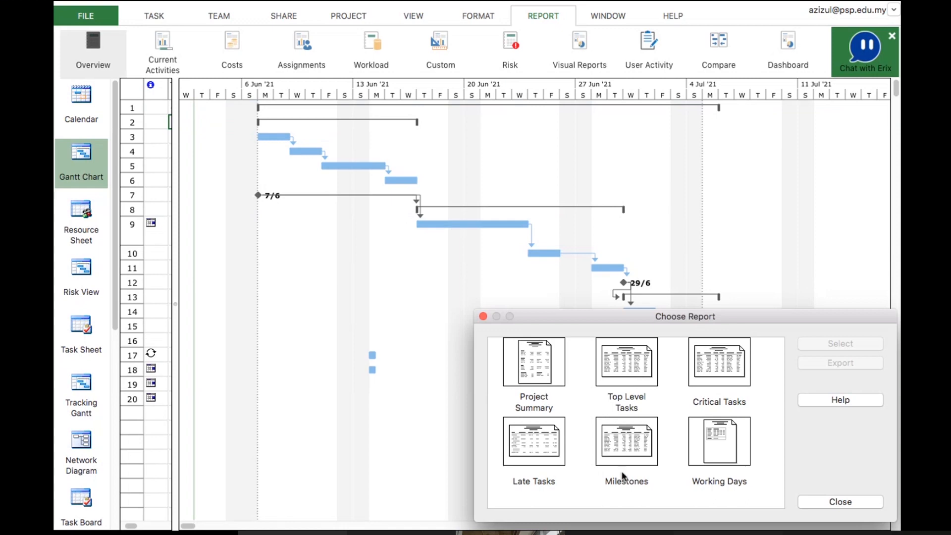
left_click(610, 371)
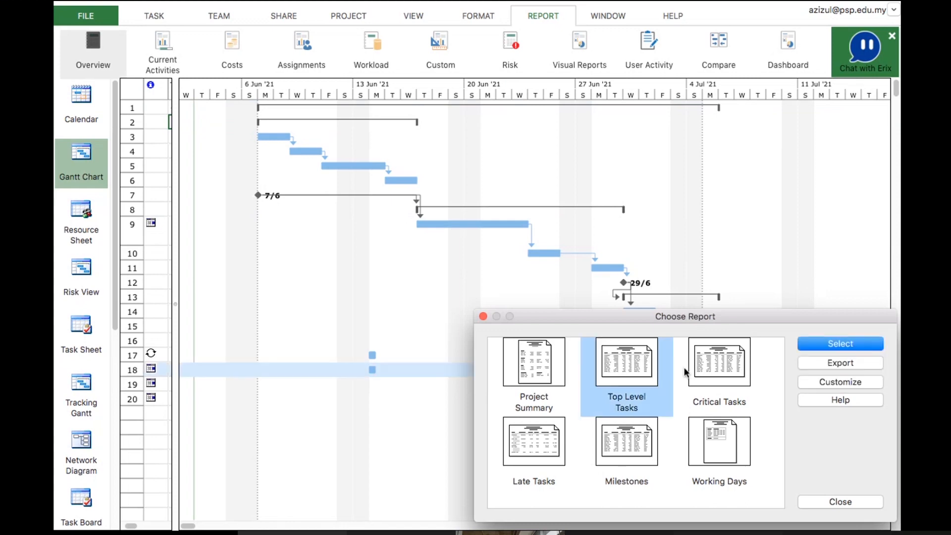
left_click(834, 347)
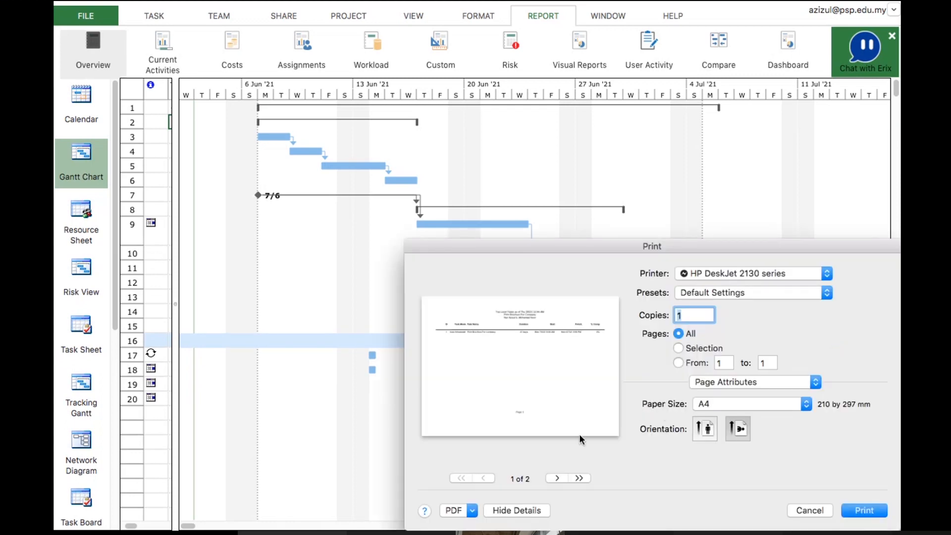
left_click(579, 477)
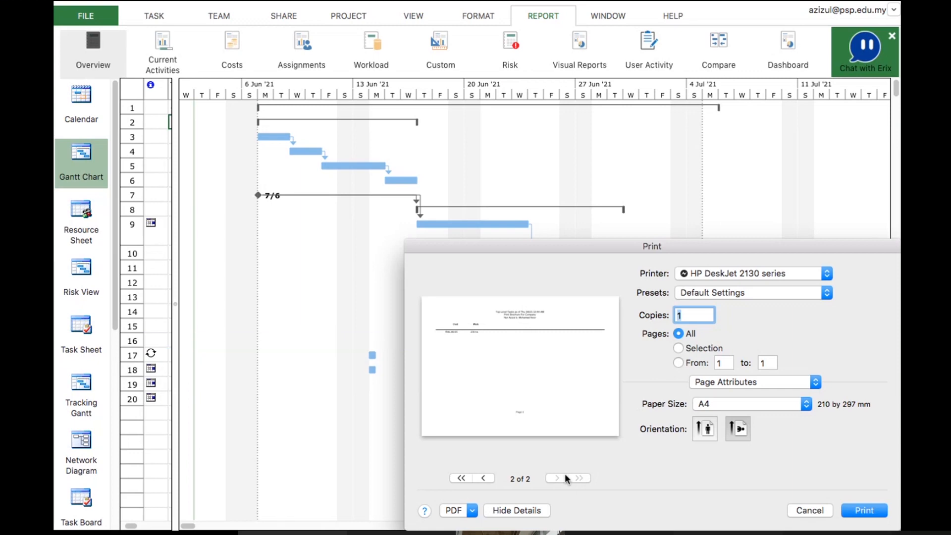
left_click(810, 510)
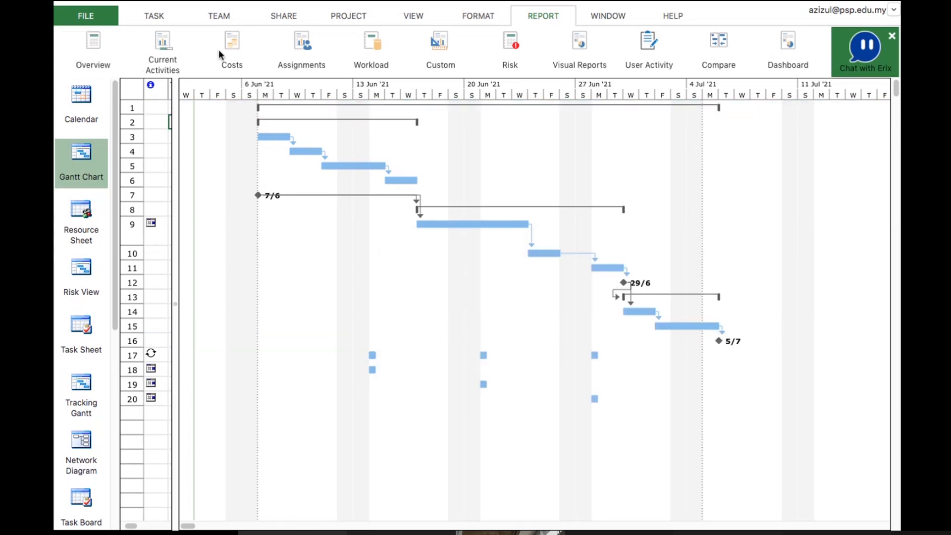
Open the Budget Report cost report as a PDF in Preview and scroll through it
left_click(233, 55)
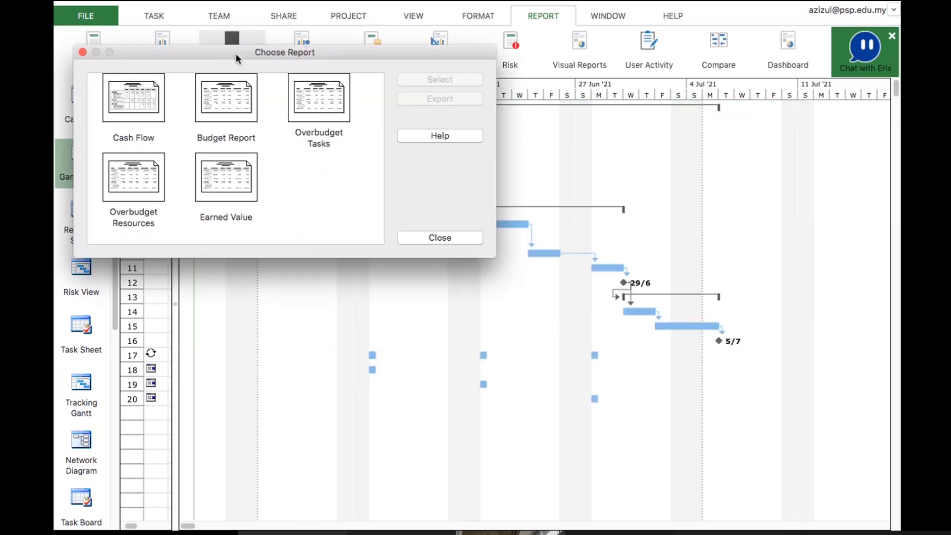
left_click(239, 101)
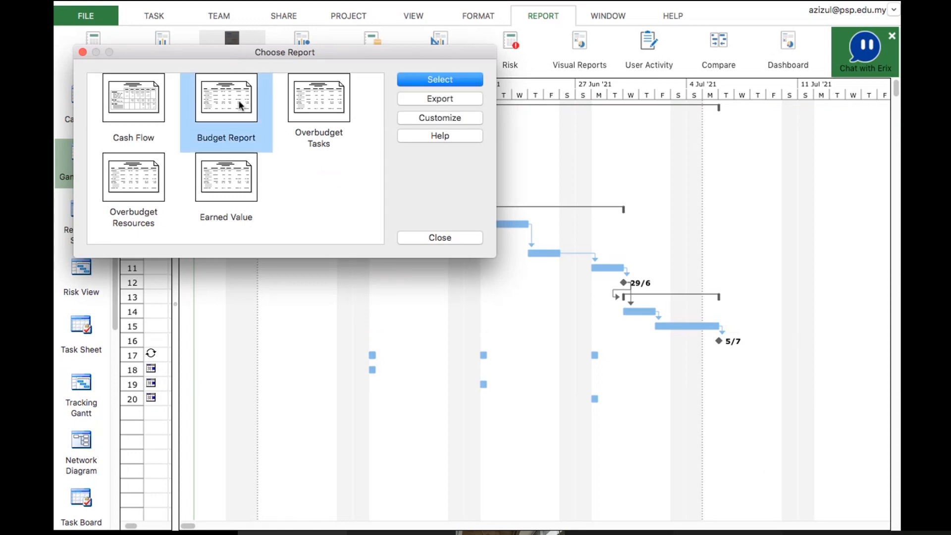
left_click(435, 79)
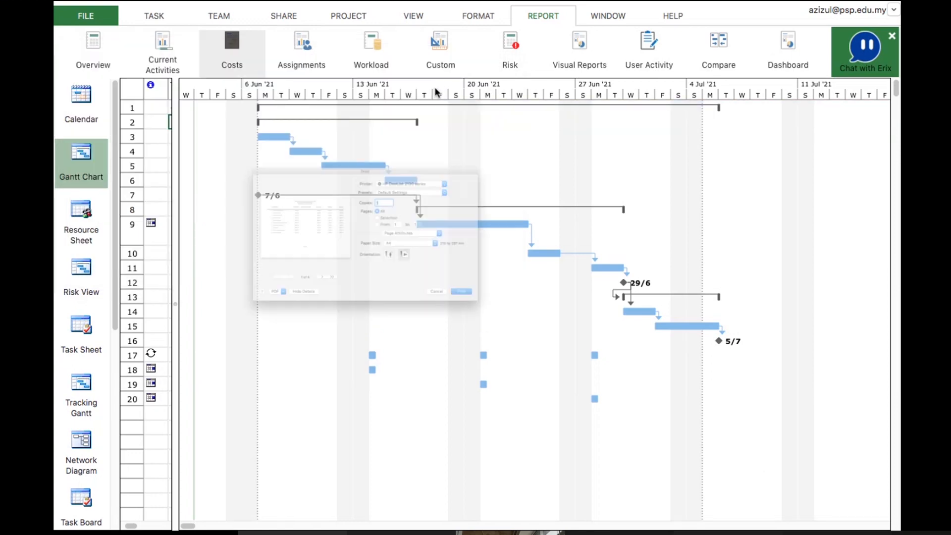
left_click(181, 358)
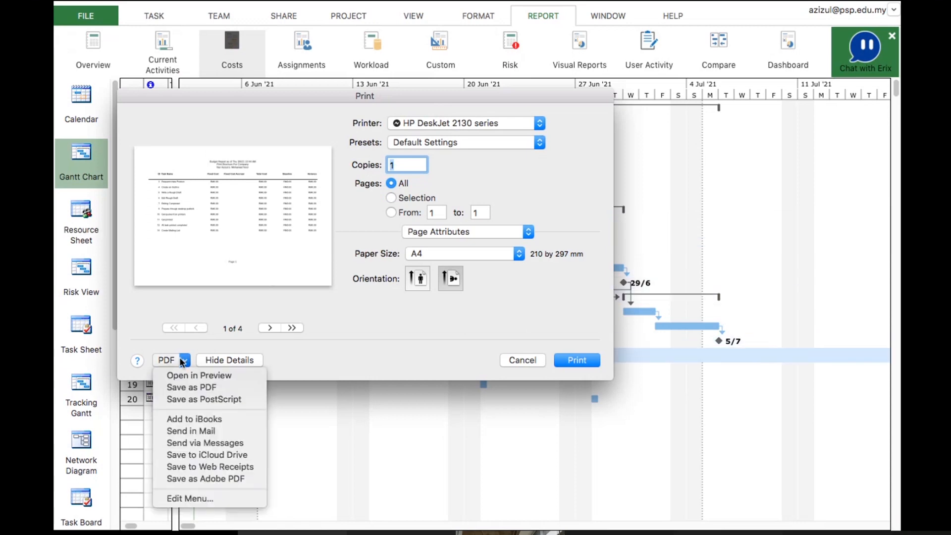
left_click(178, 376)
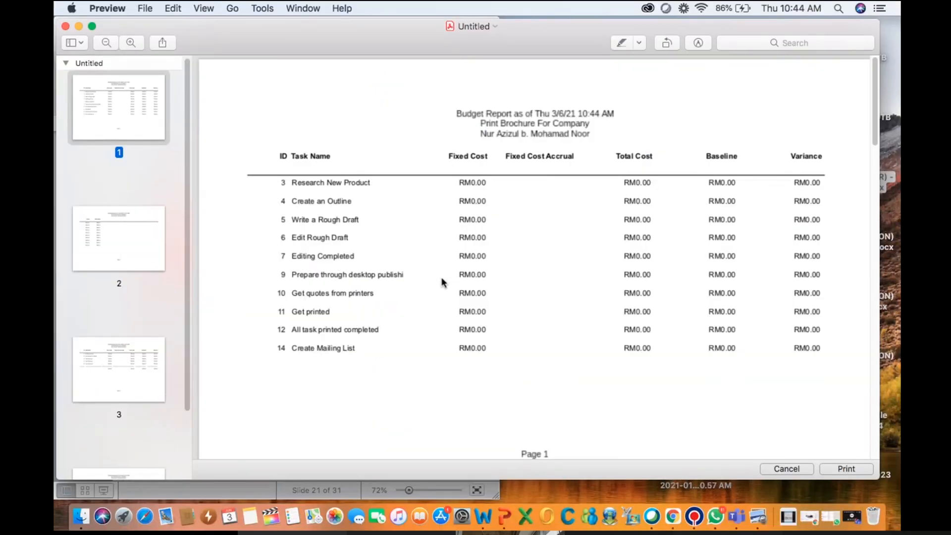
scroll(442, 278, "down", 10)
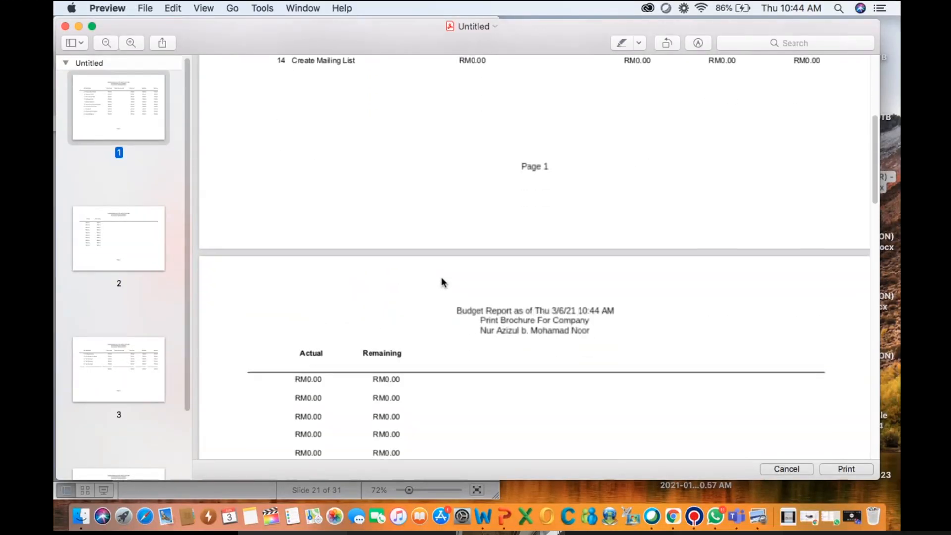
Browse the Budget Report's pages and close the preview
scroll(442, 282, "down", 5)
scroll(441, 280, "up", 15)
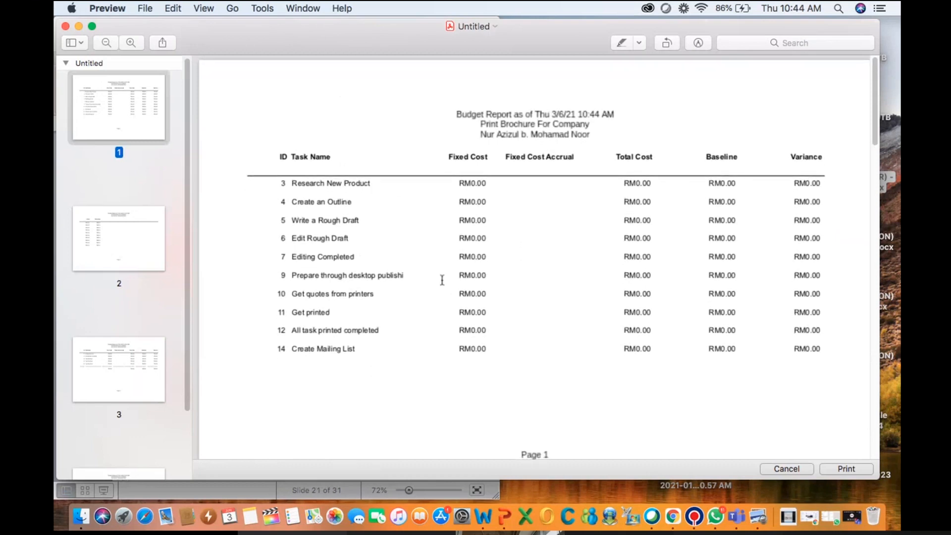
scroll(442, 280, "down", 10)
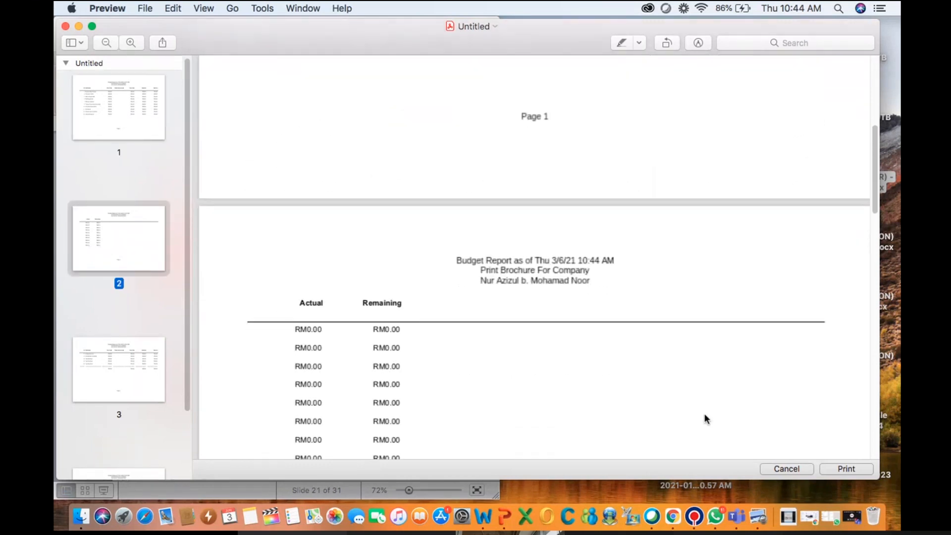
left_click(790, 468)
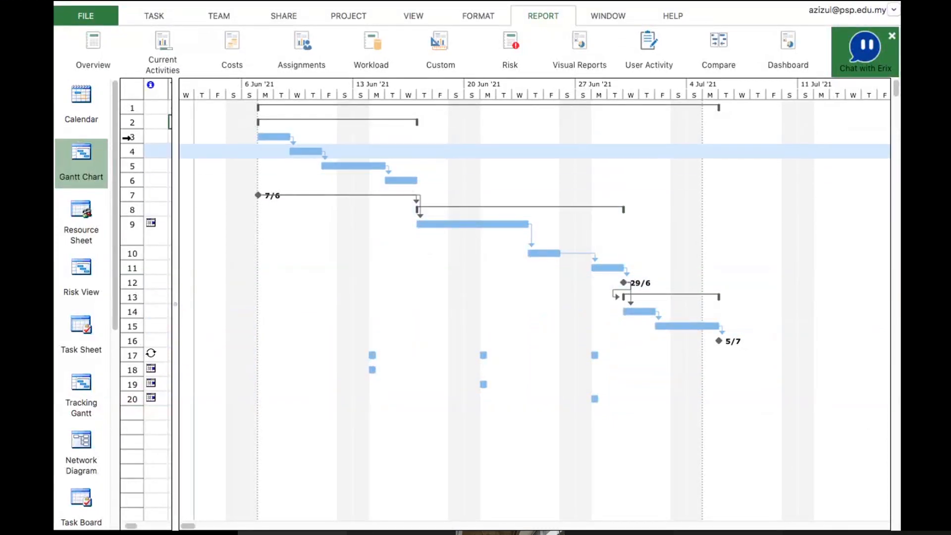
Open the Project Summary overview report as a PDF in Preview
left_click(169, 54)
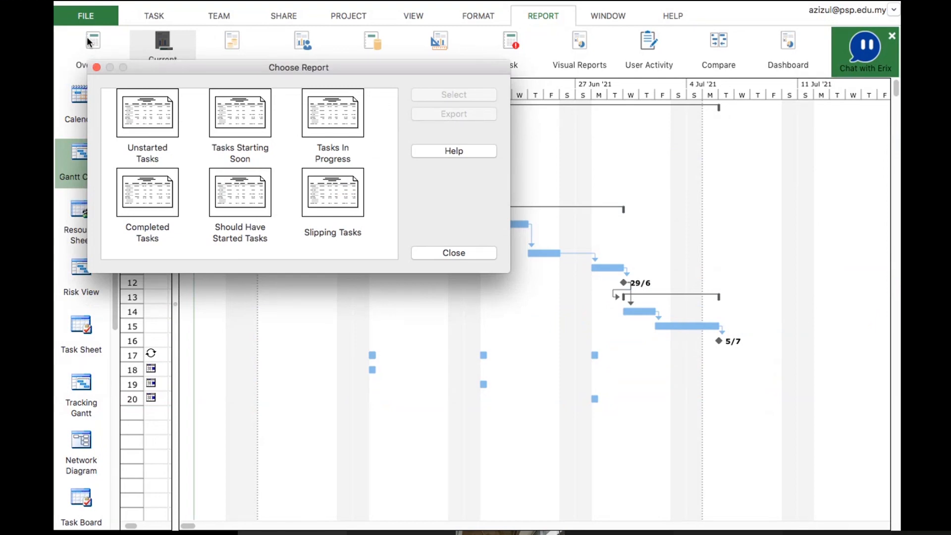
left_click(447, 253)
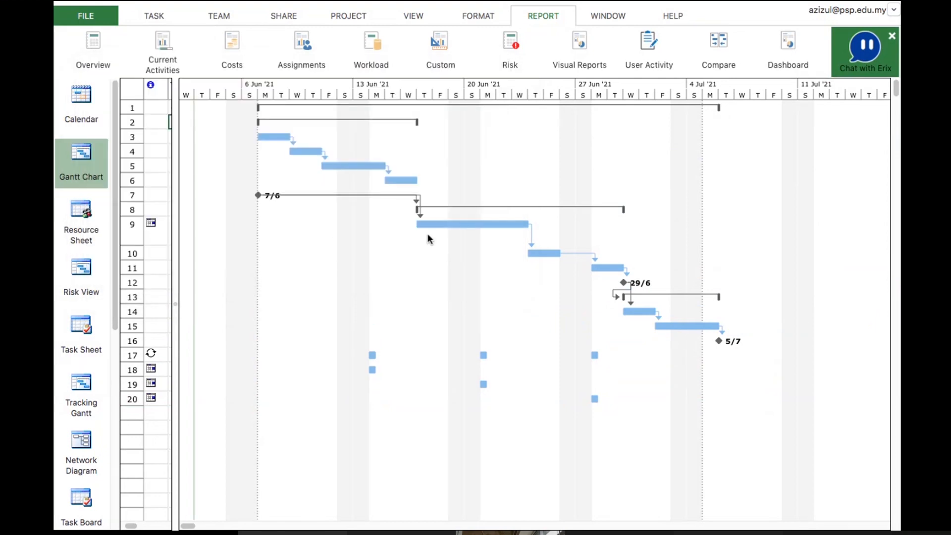
left_click(79, 51)
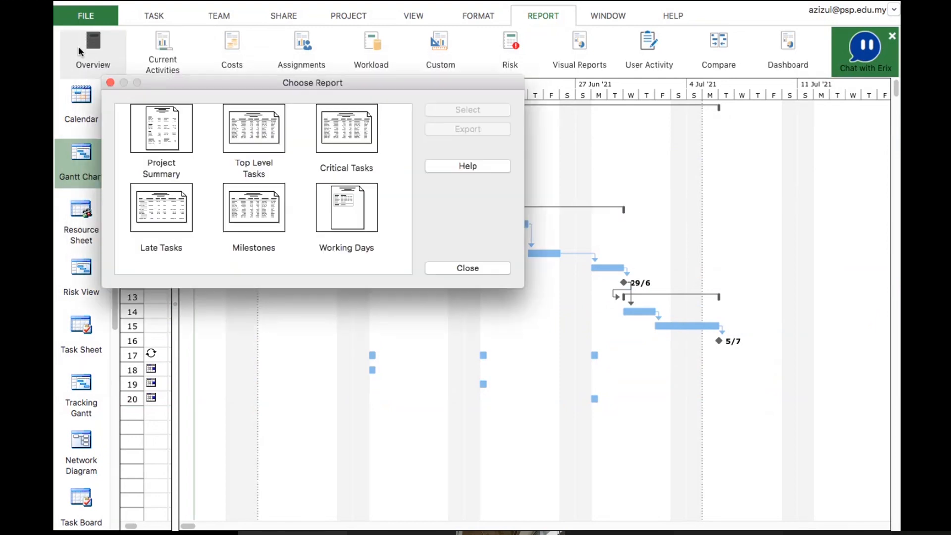
left_click(165, 133)
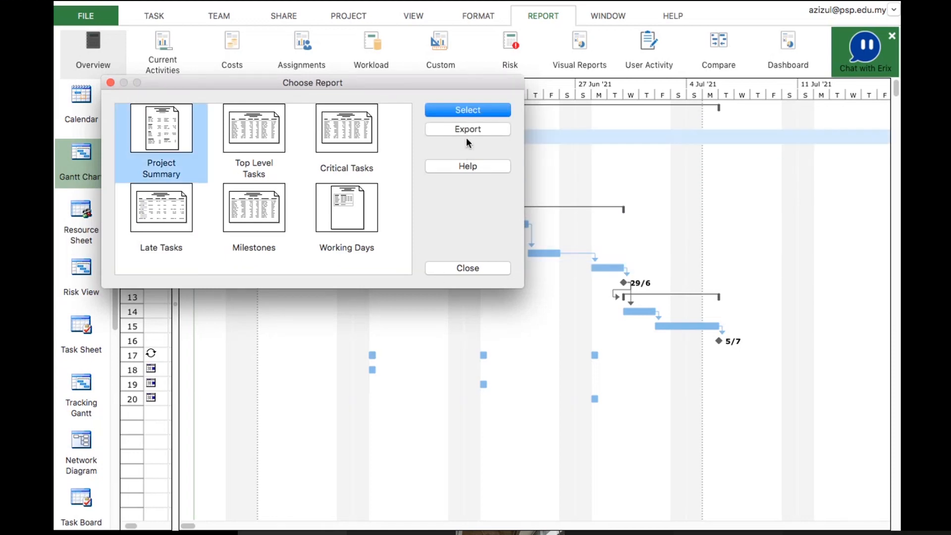
left_click(462, 111)
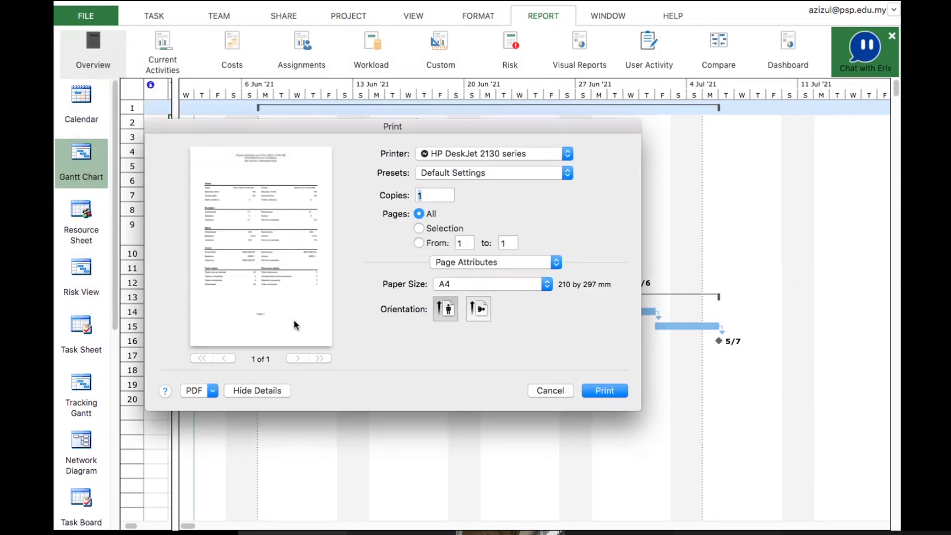
left_click(213, 390)
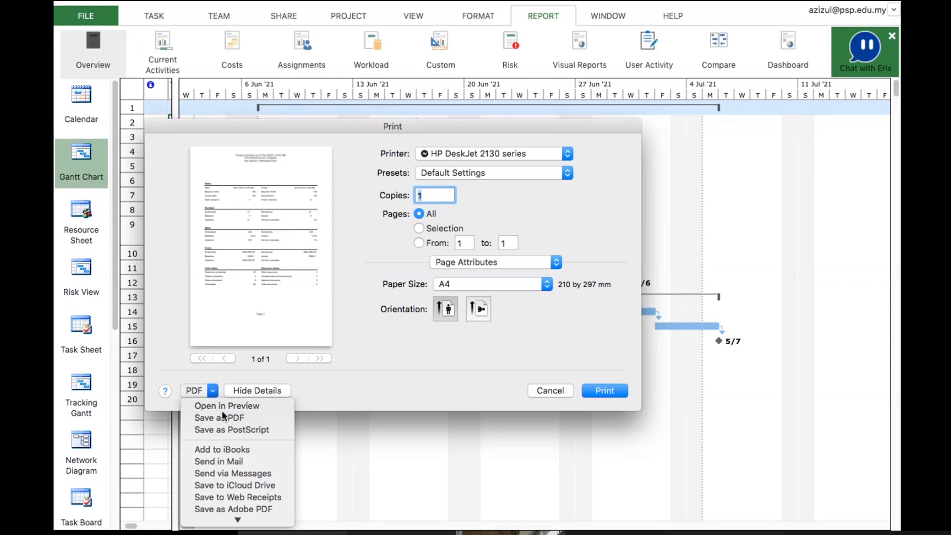
left_click(222, 411)
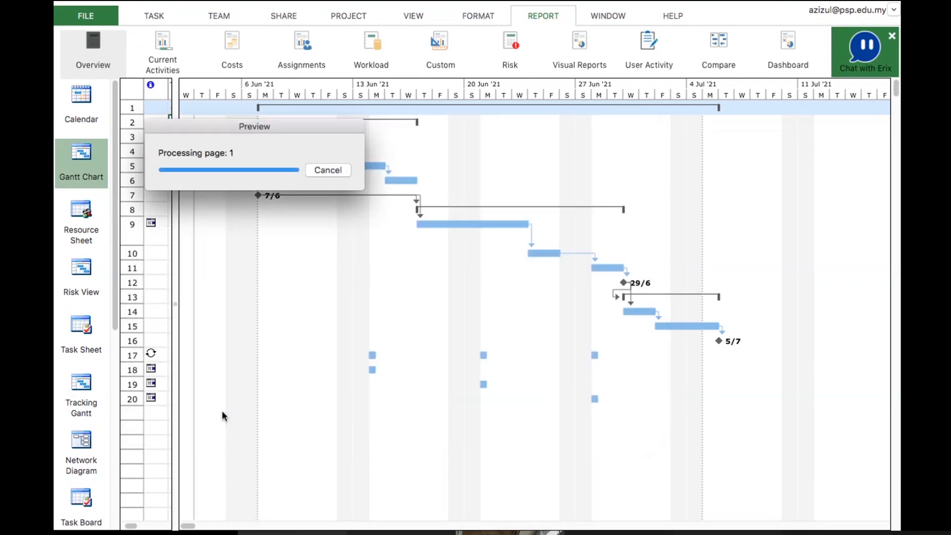
Scroll through the Project Summary report's work, cost and status figures
scroll(265, 323, "down", 3)
scroll(278, 312, "down", 5)
scroll(278, 312, "down", 1)
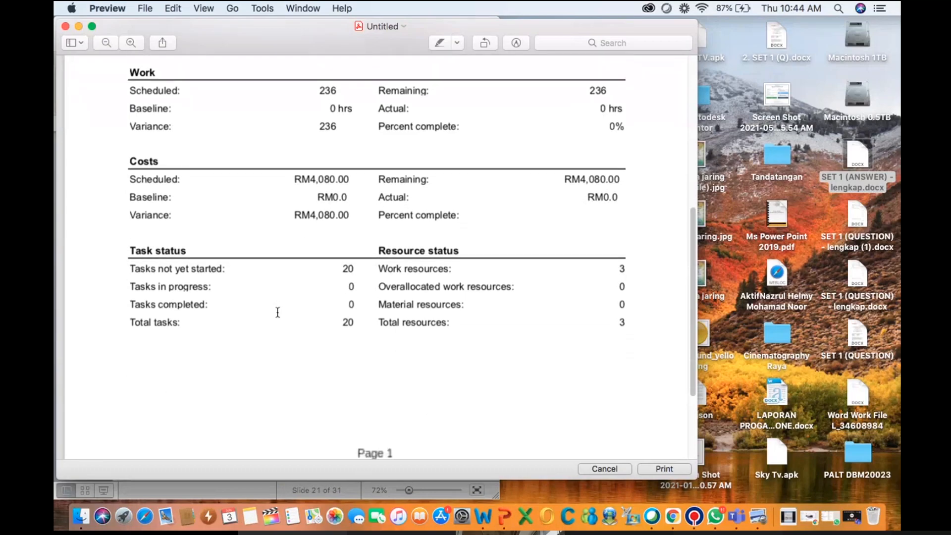